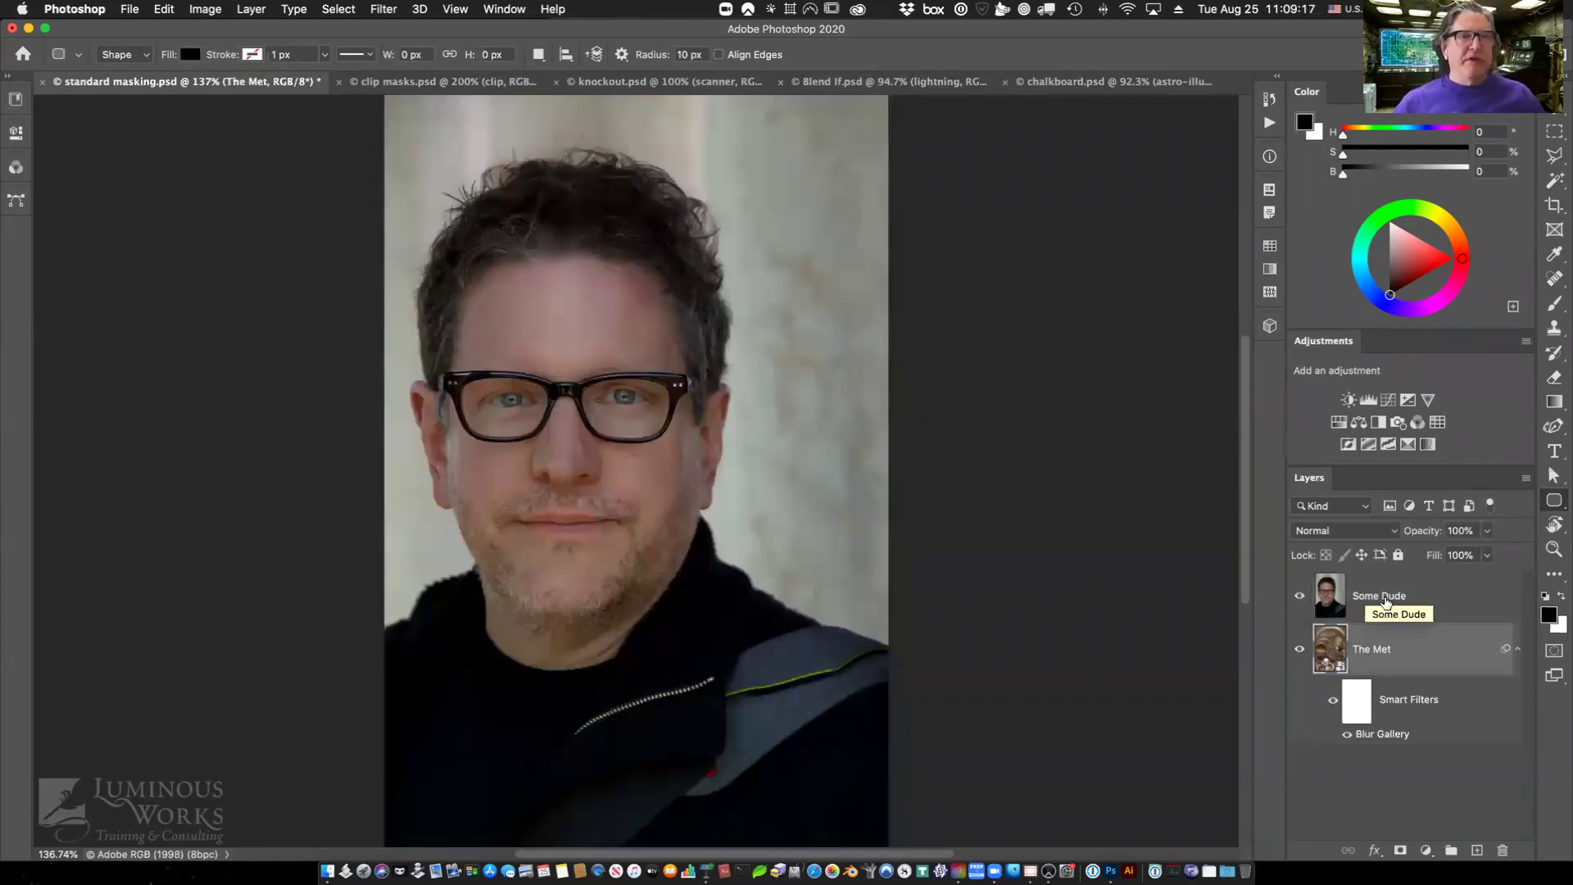
Select the Some Dude layer, switch to the Object Selection Tool and open the Select and Mask workspace.
click(1432, 607)
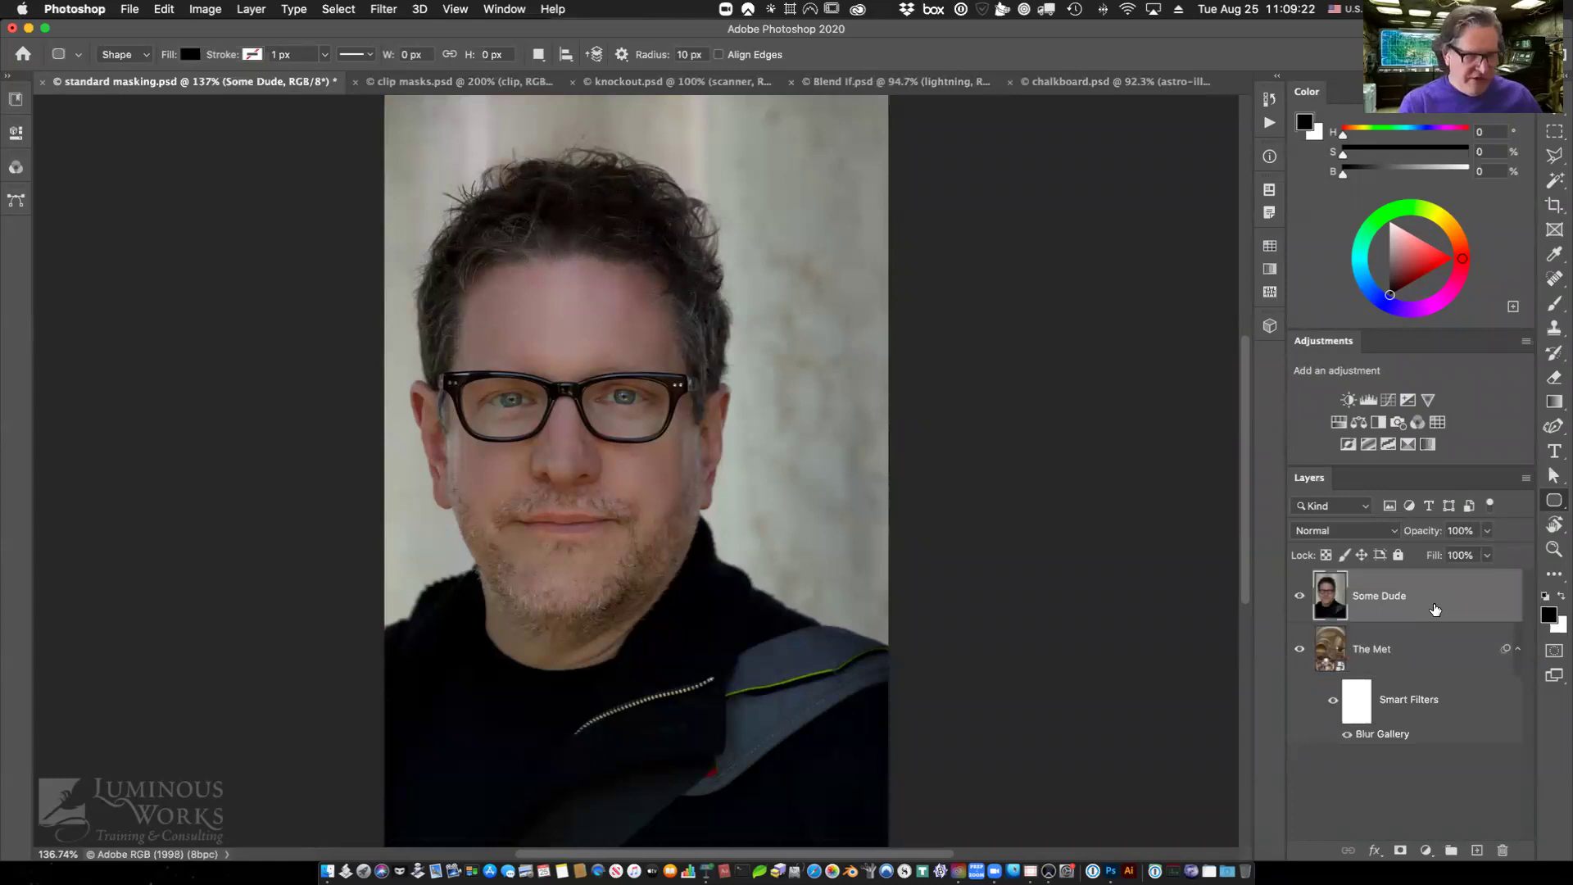
key(w)
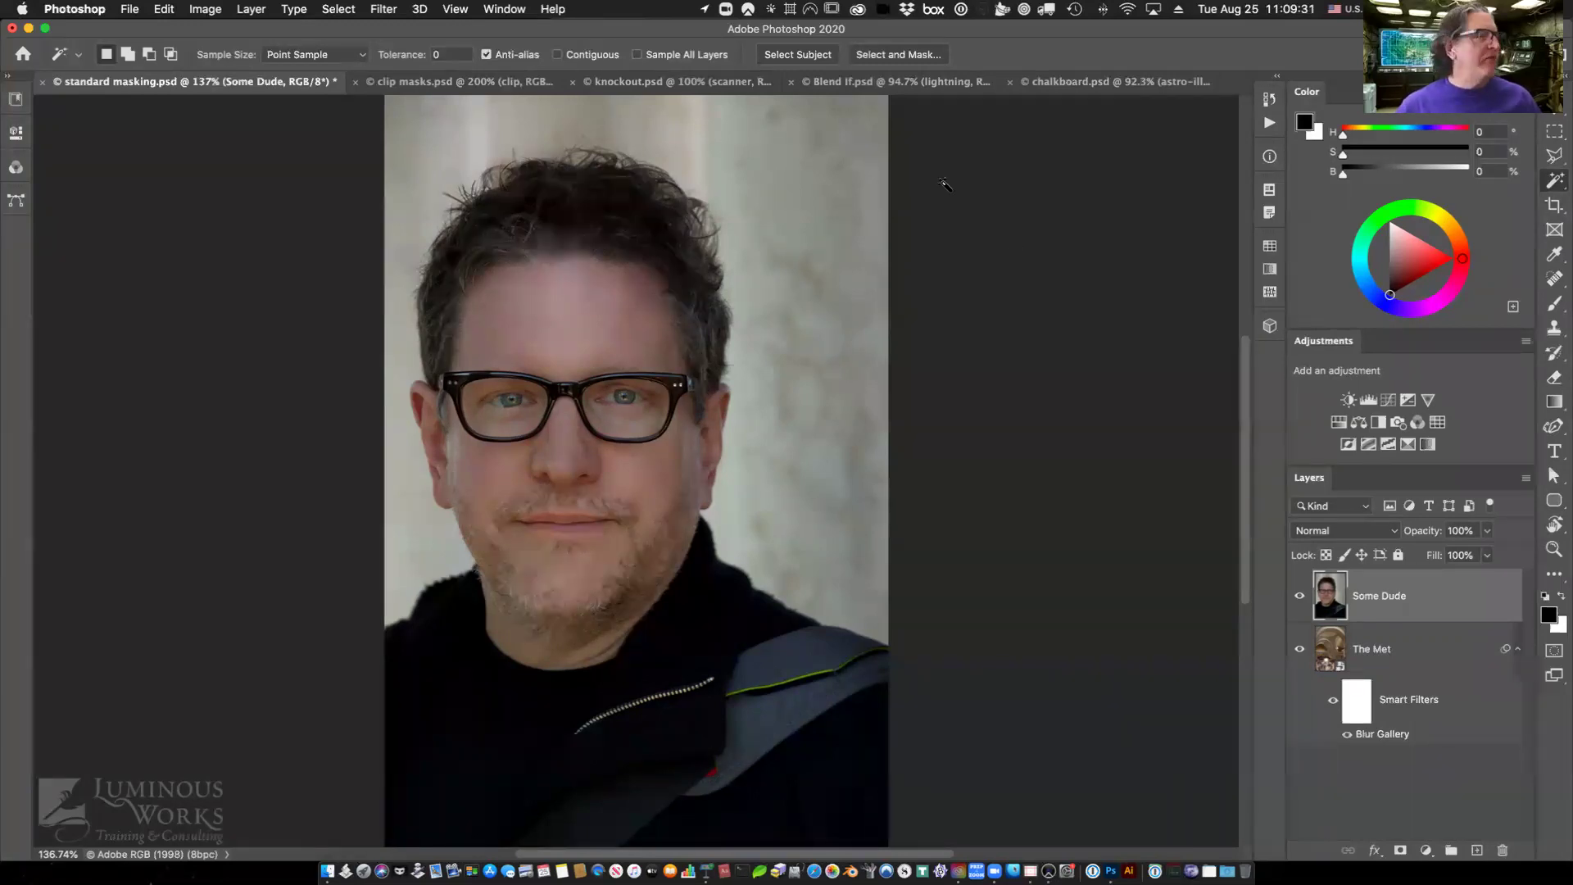
click(798, 56)
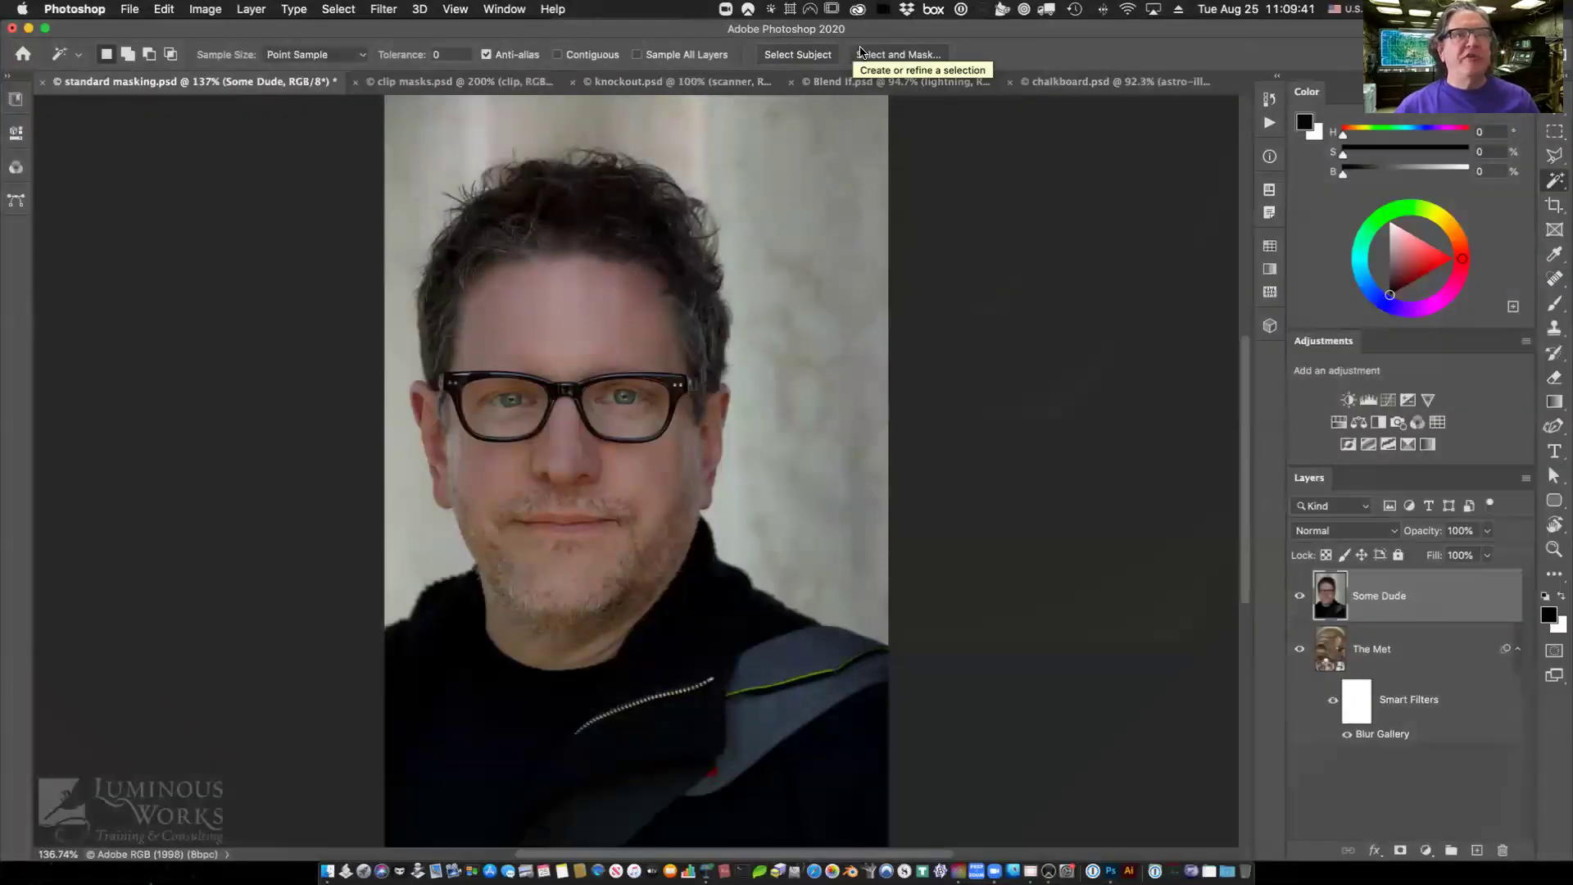
right_click(1554, 181)
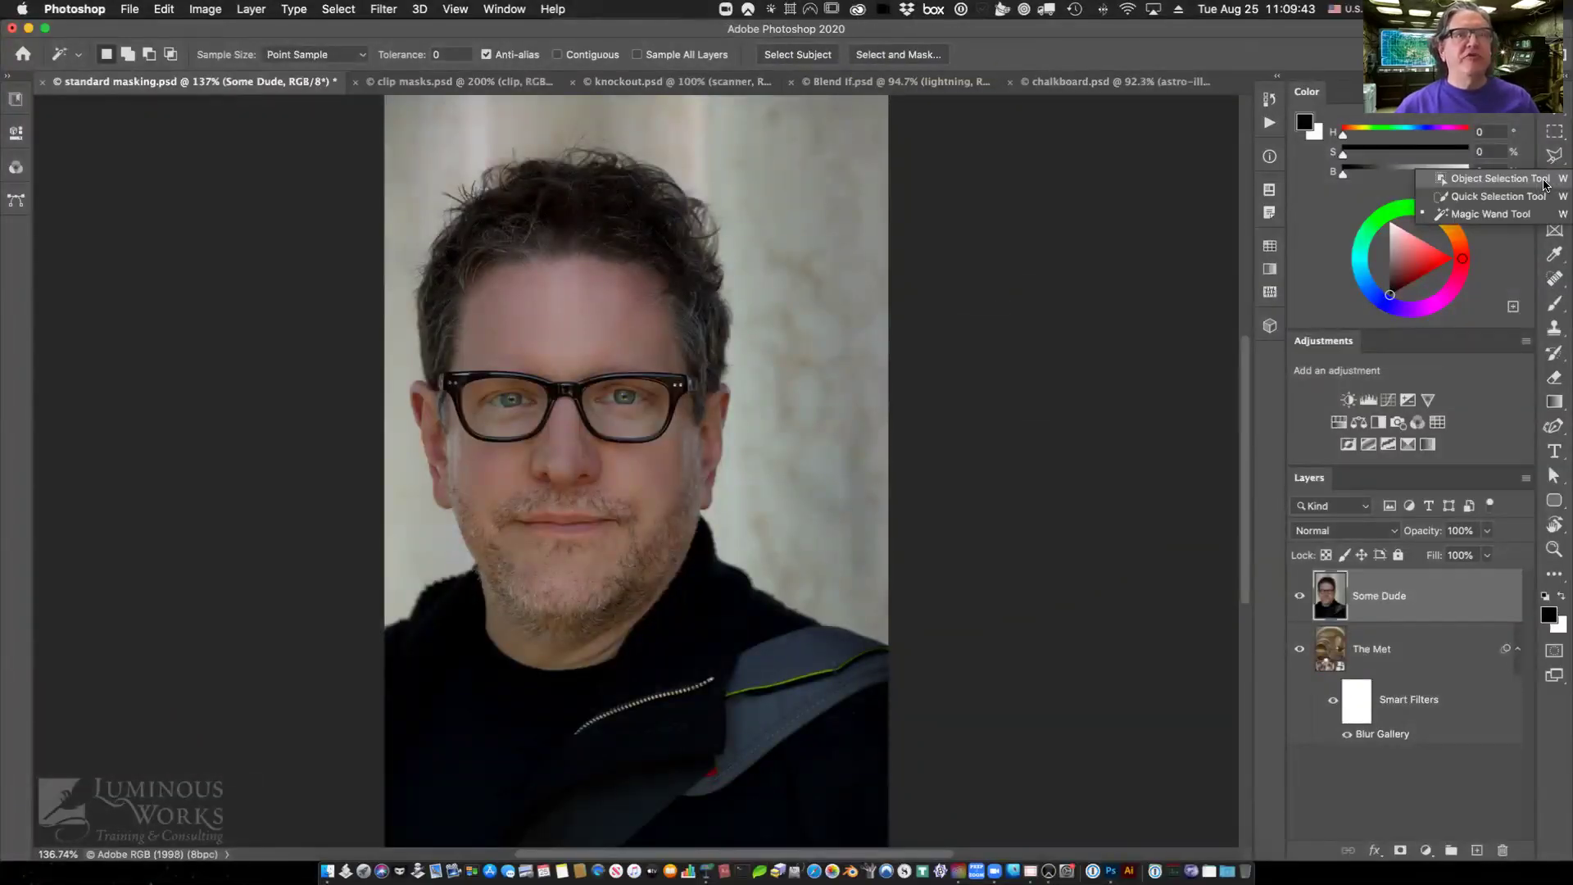
click(1488, 179)
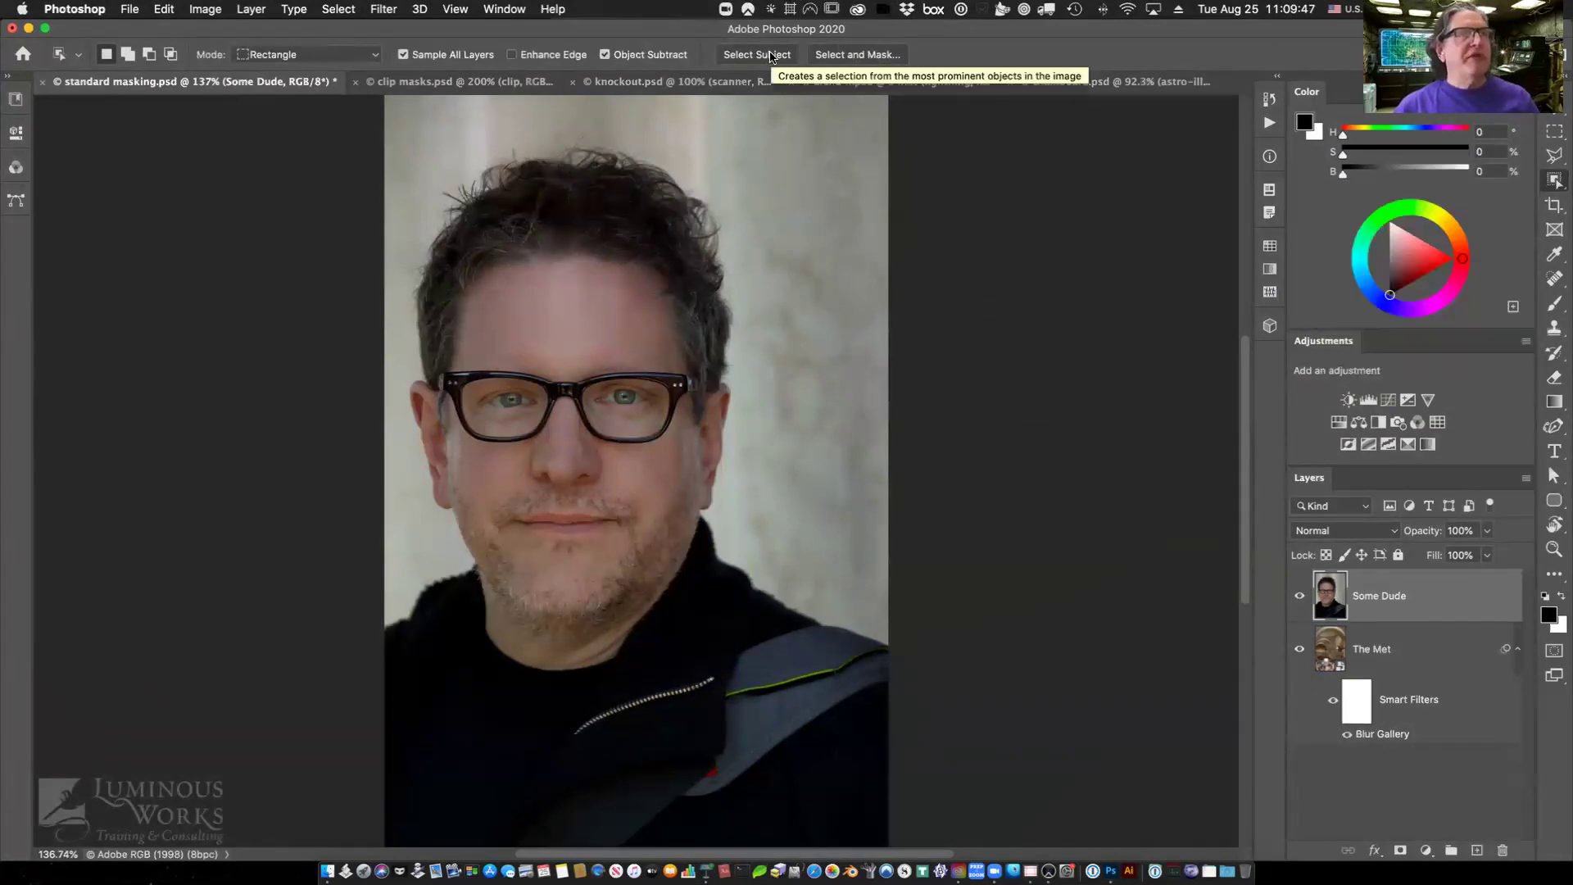
click(854, 58)
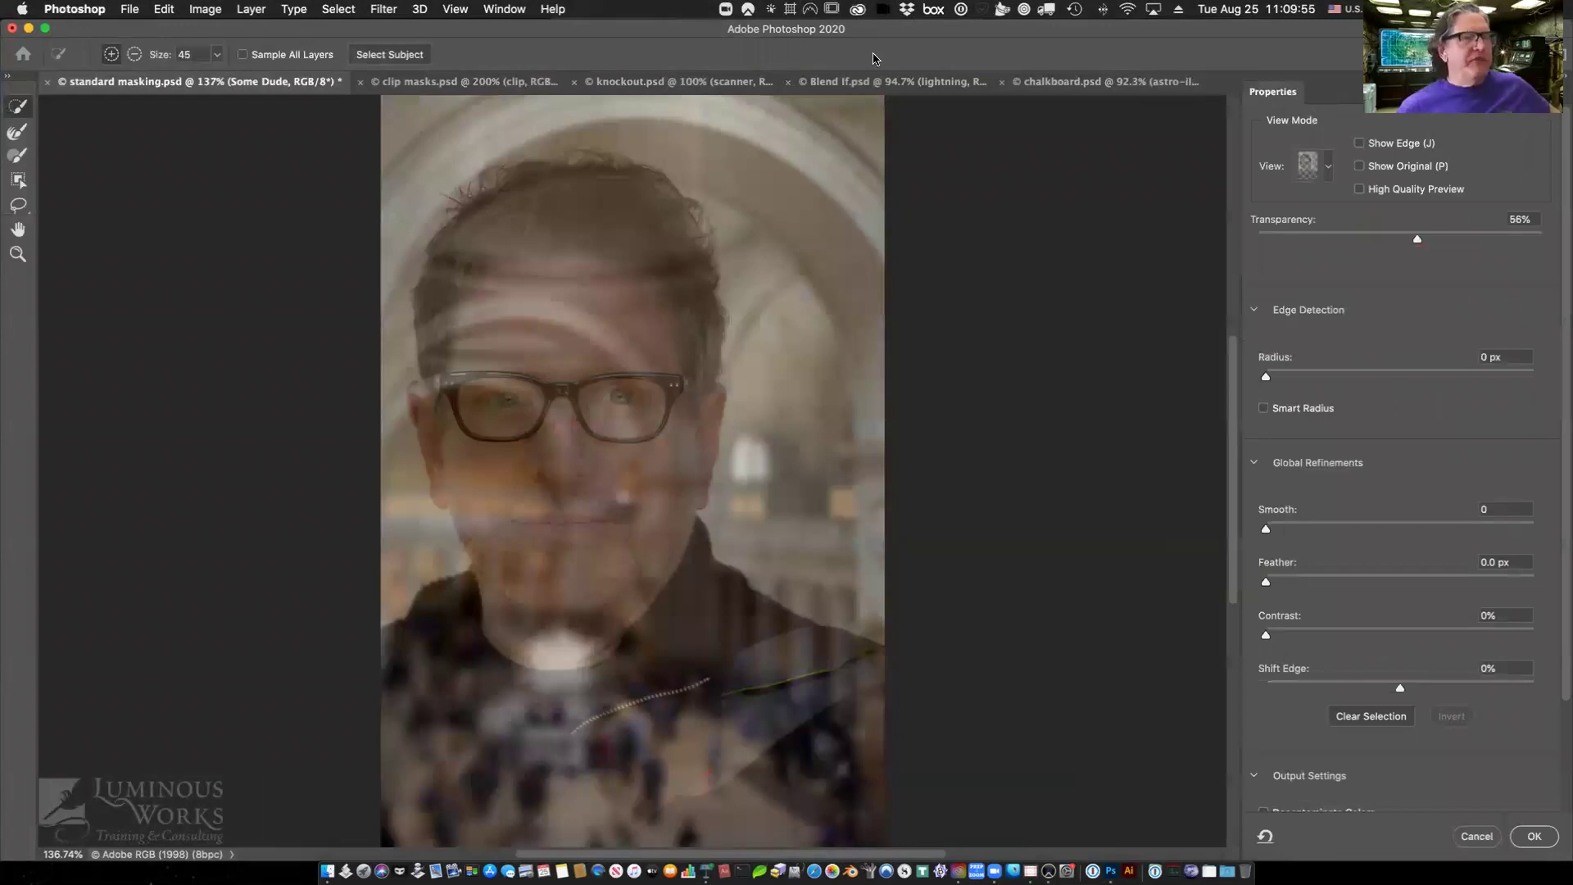
Check the available view modes and select the man automatically with Select Subject.
click(1330, 170)
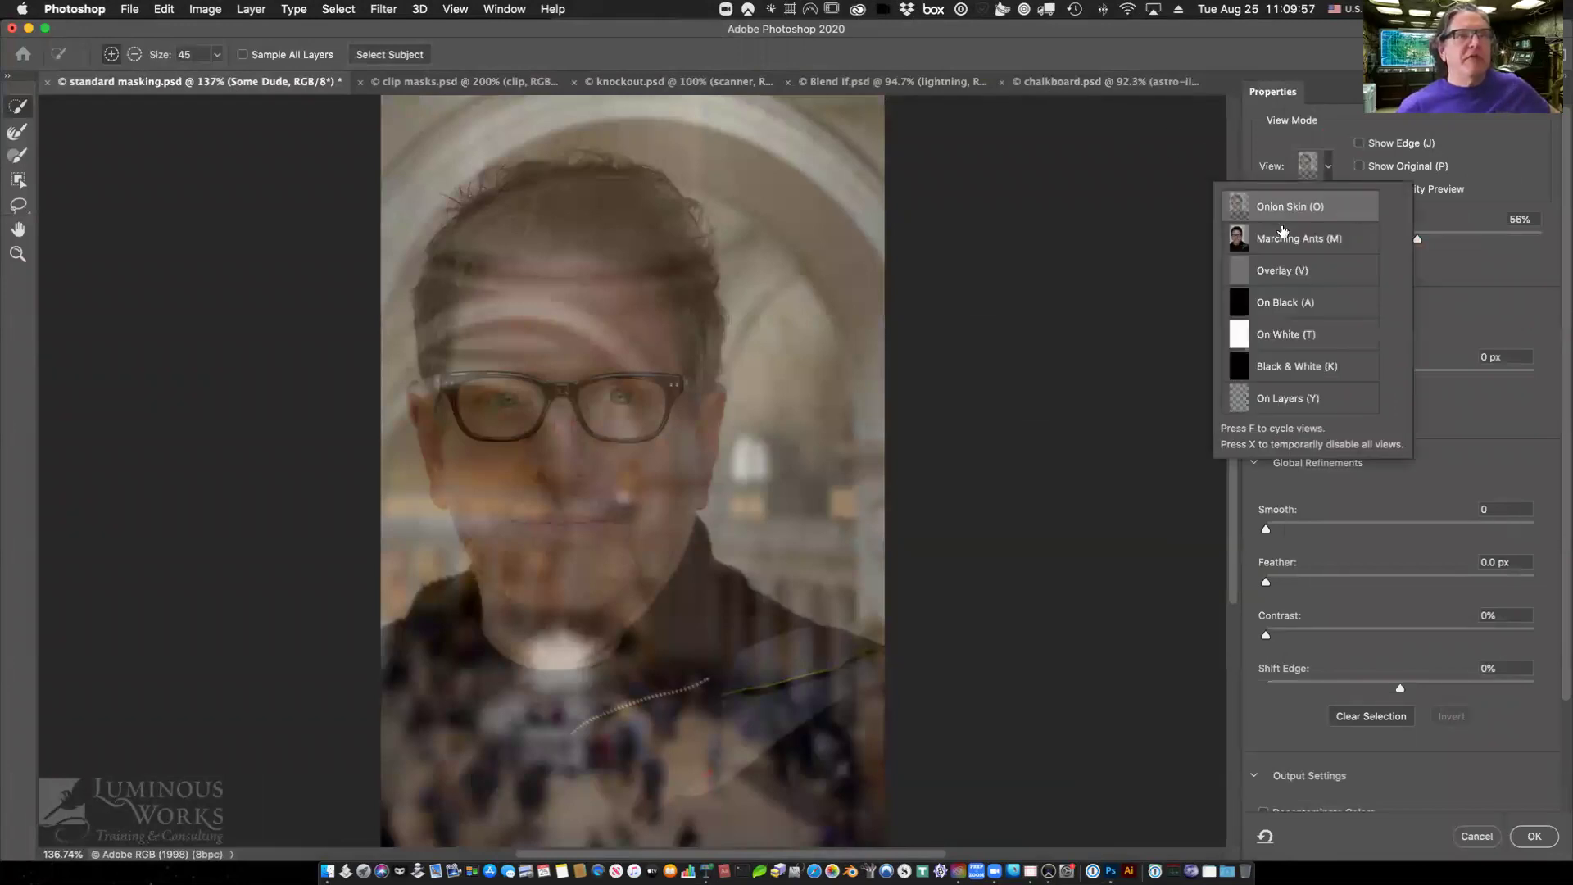
click(1330, 165)
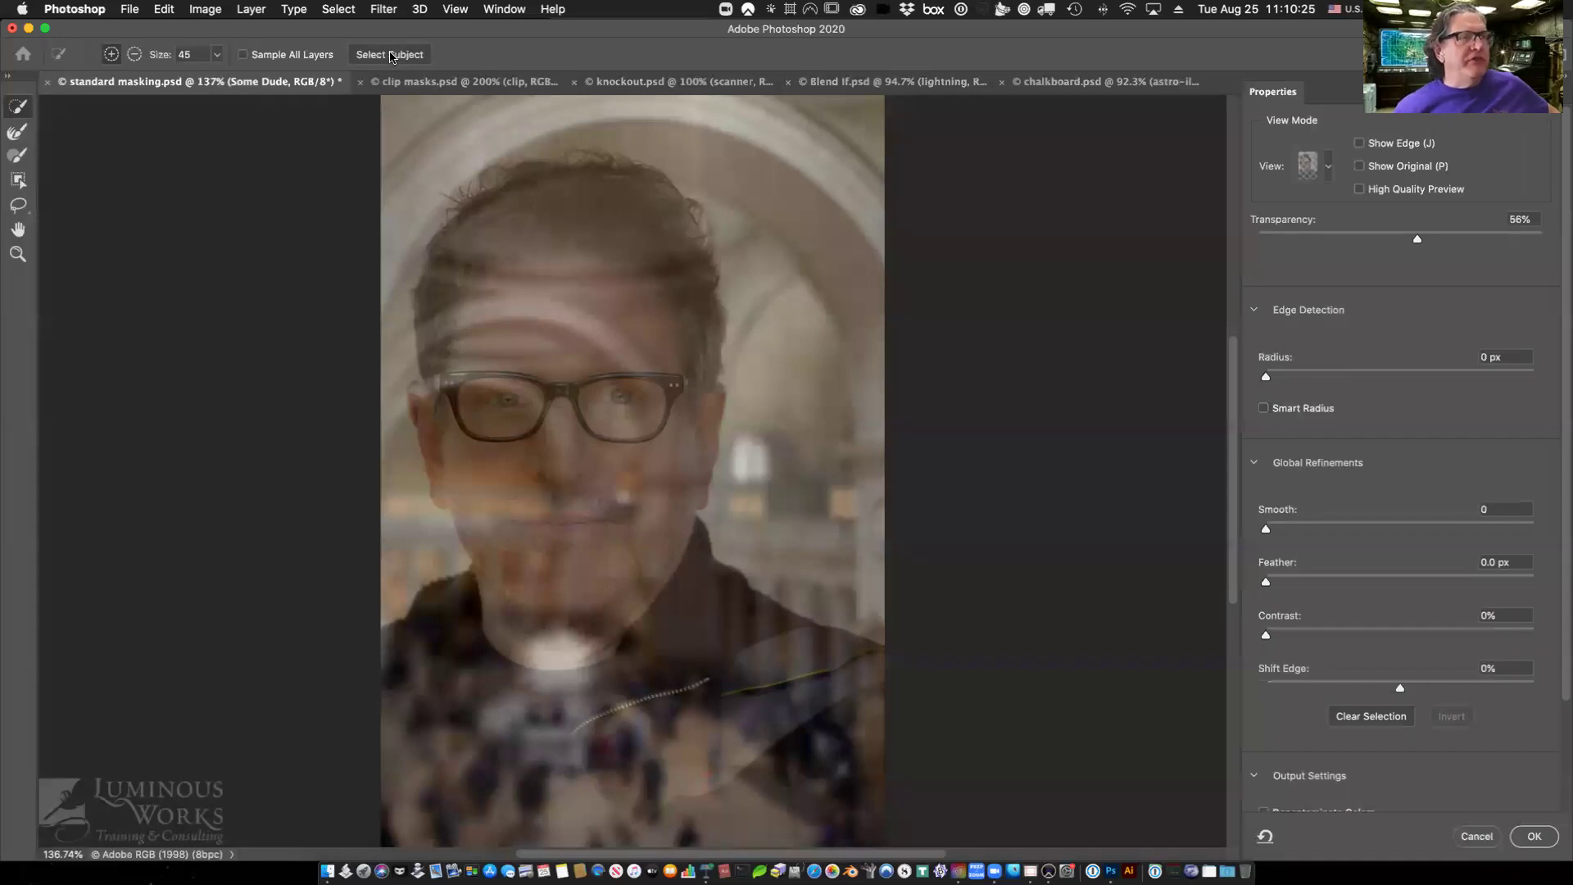
click(392, 55)
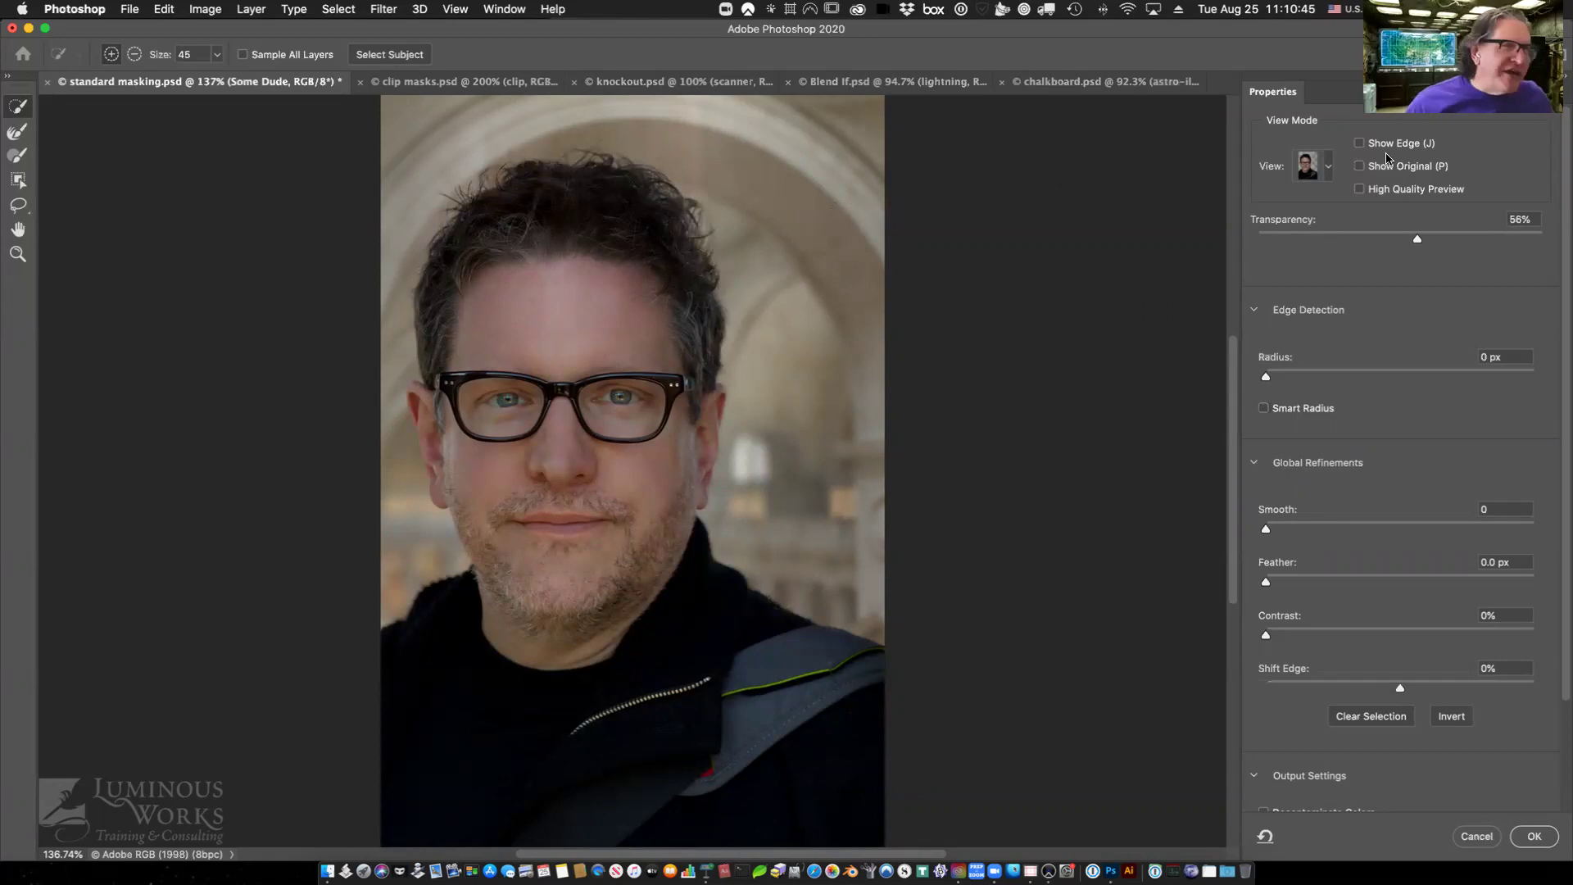
Compare the cutout in the On Black and On White previews and set the view mode to On Layers.
click(1329, 166)
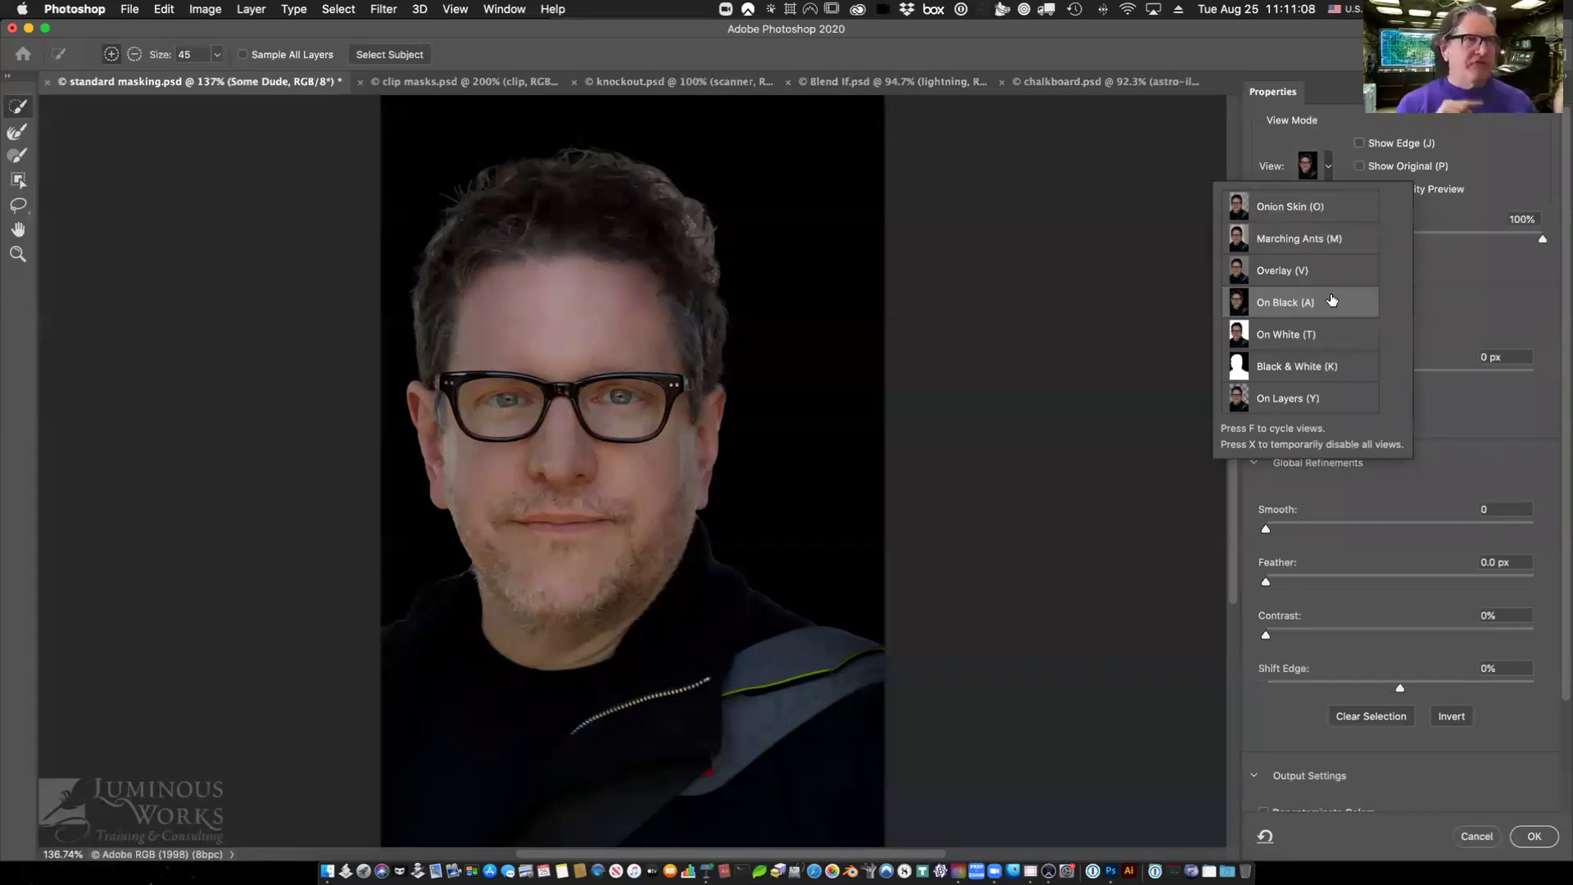
click(1282, 331)
click(1279, 300)
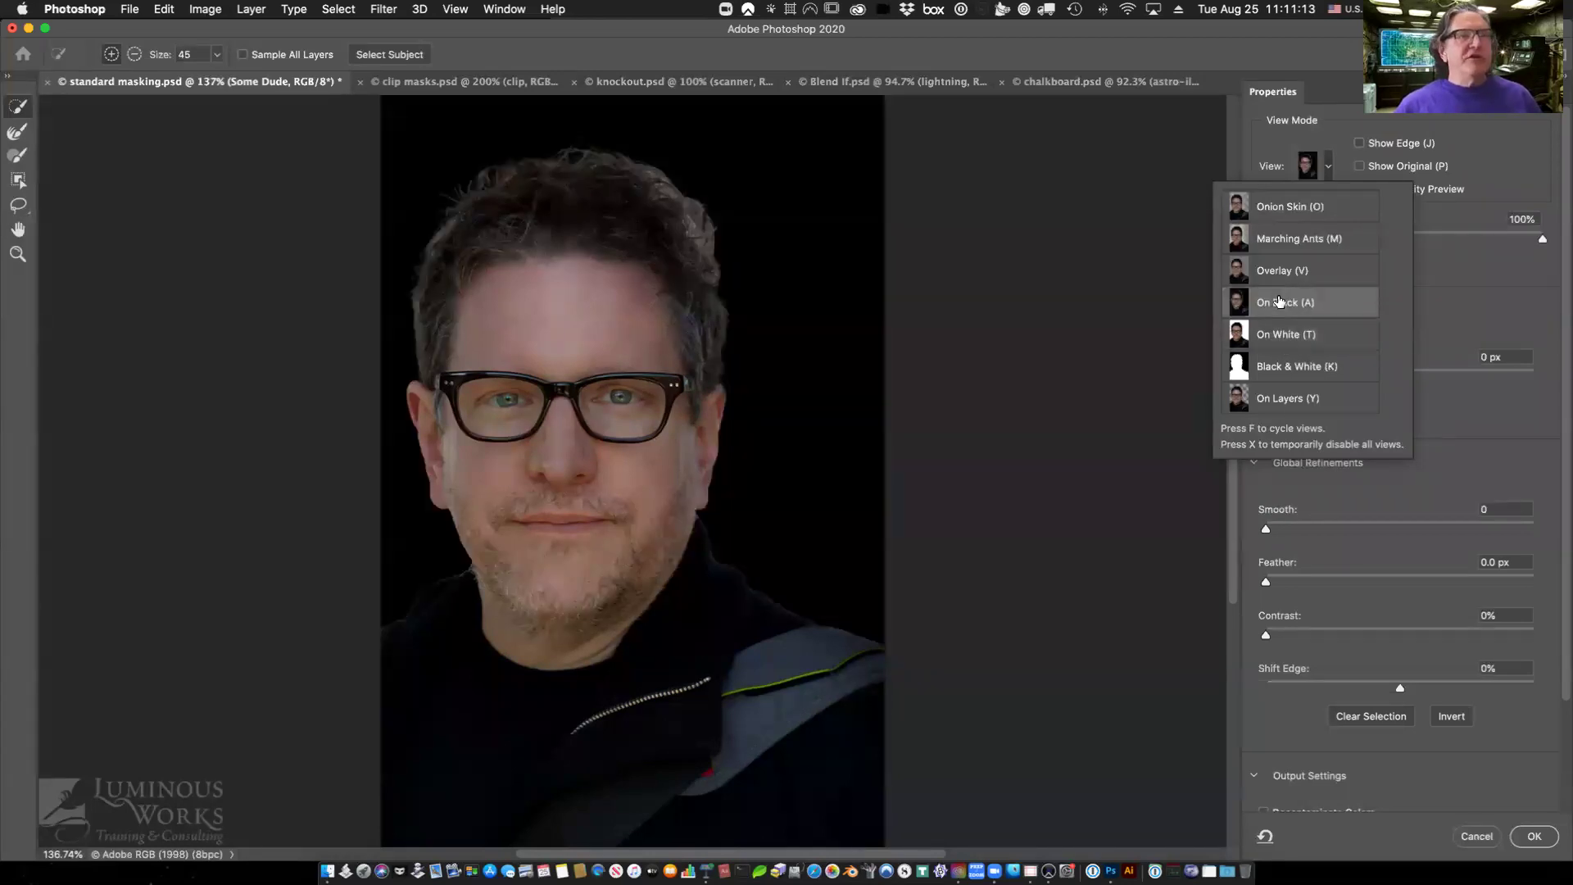
click(1288, 400)
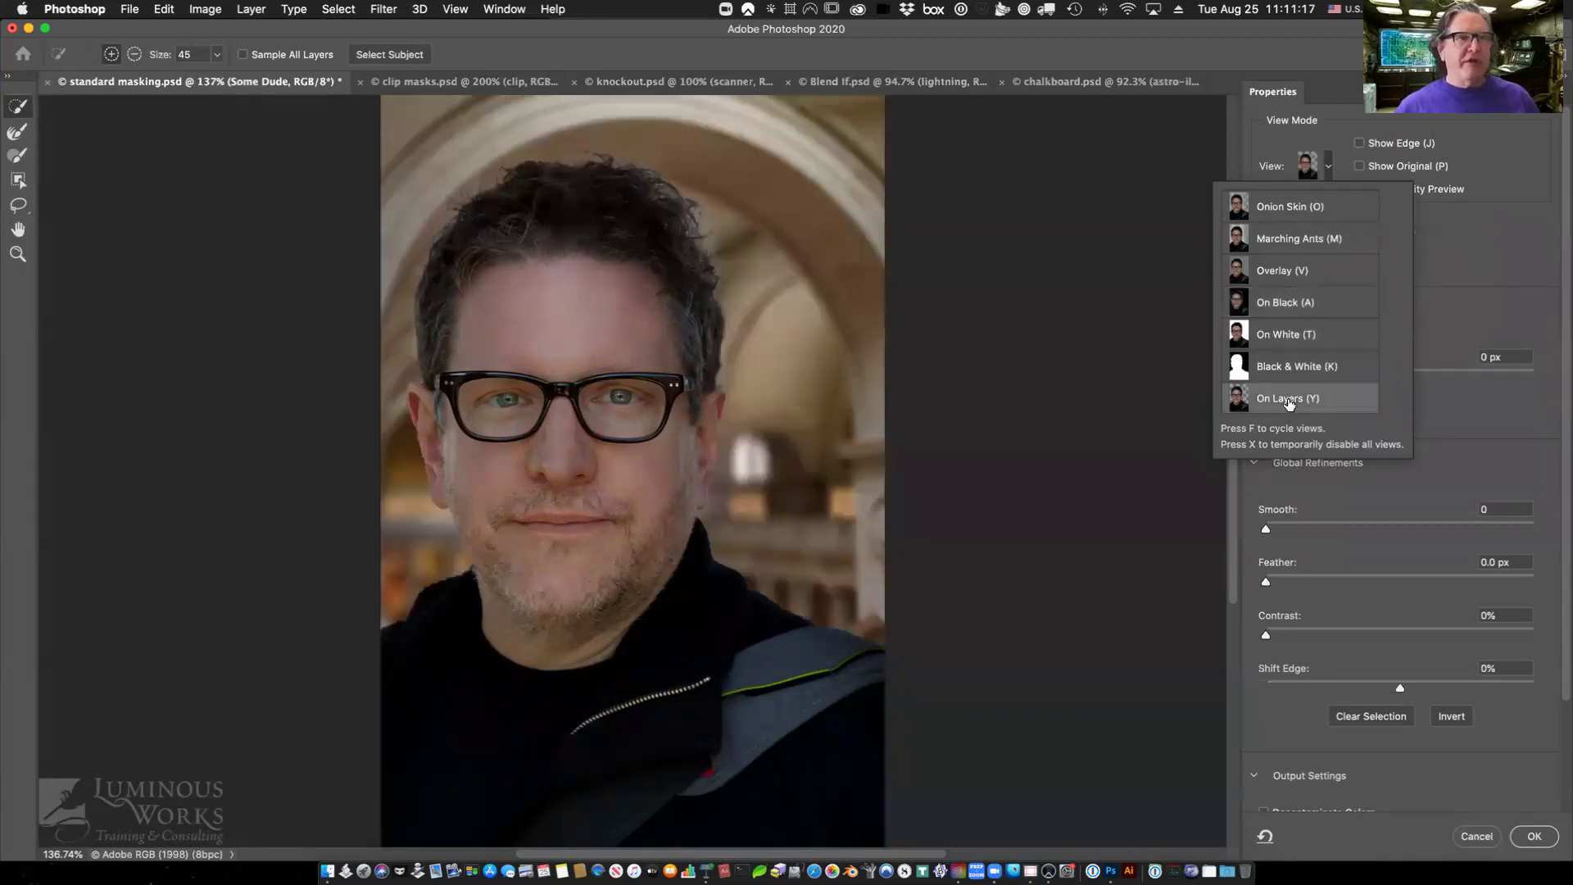
click(1329, 170)
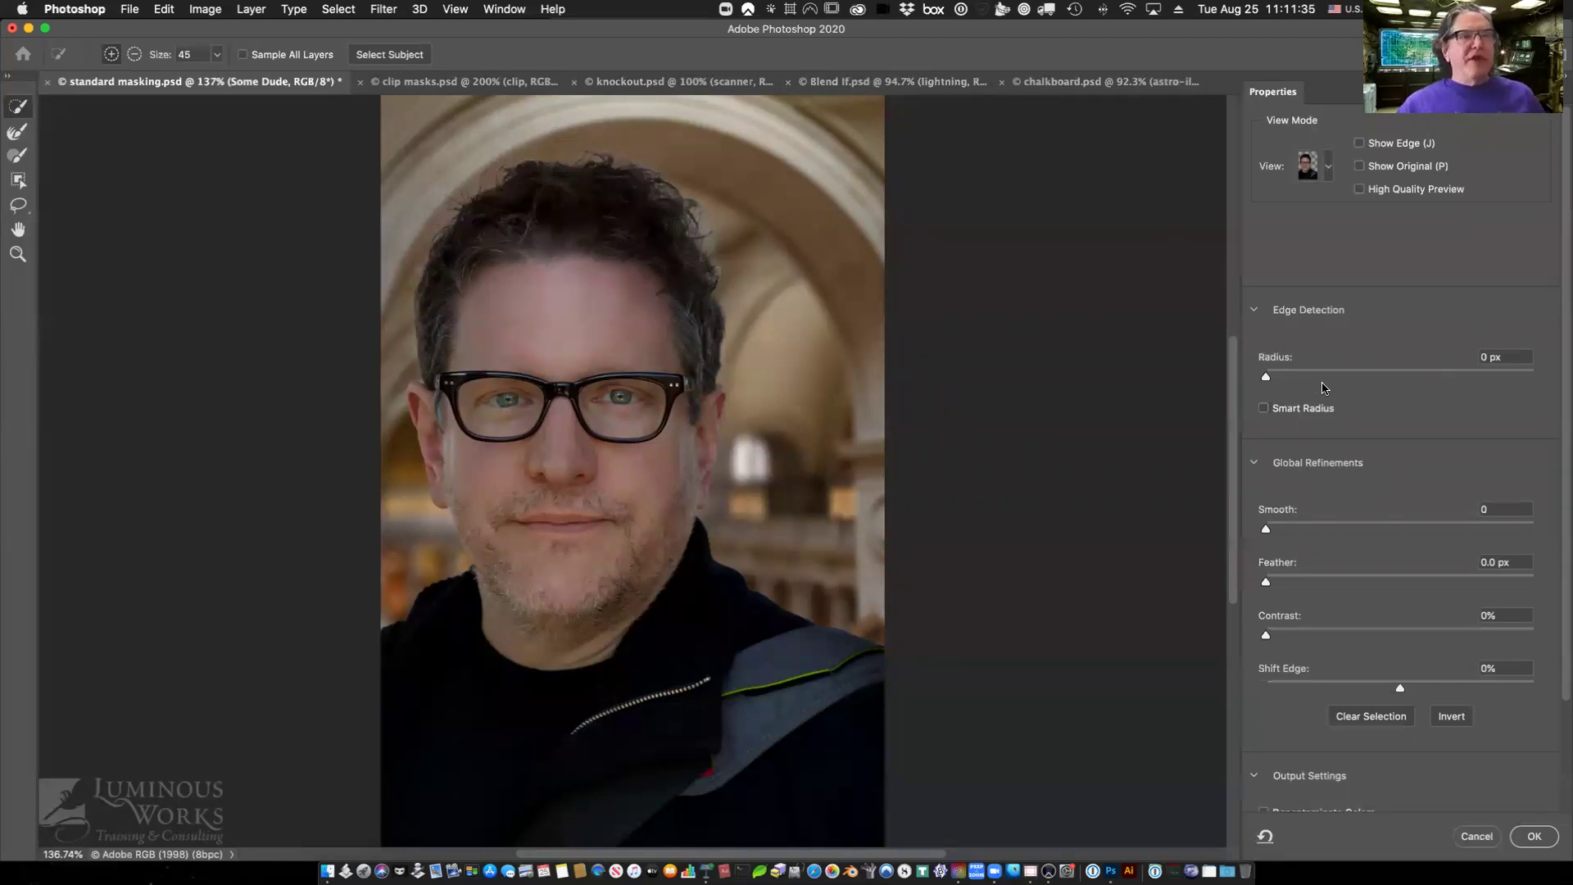
Set the edge detection radius to 5 px and turn on Smart Radius.
drag(1265, 376, 1333, 378)
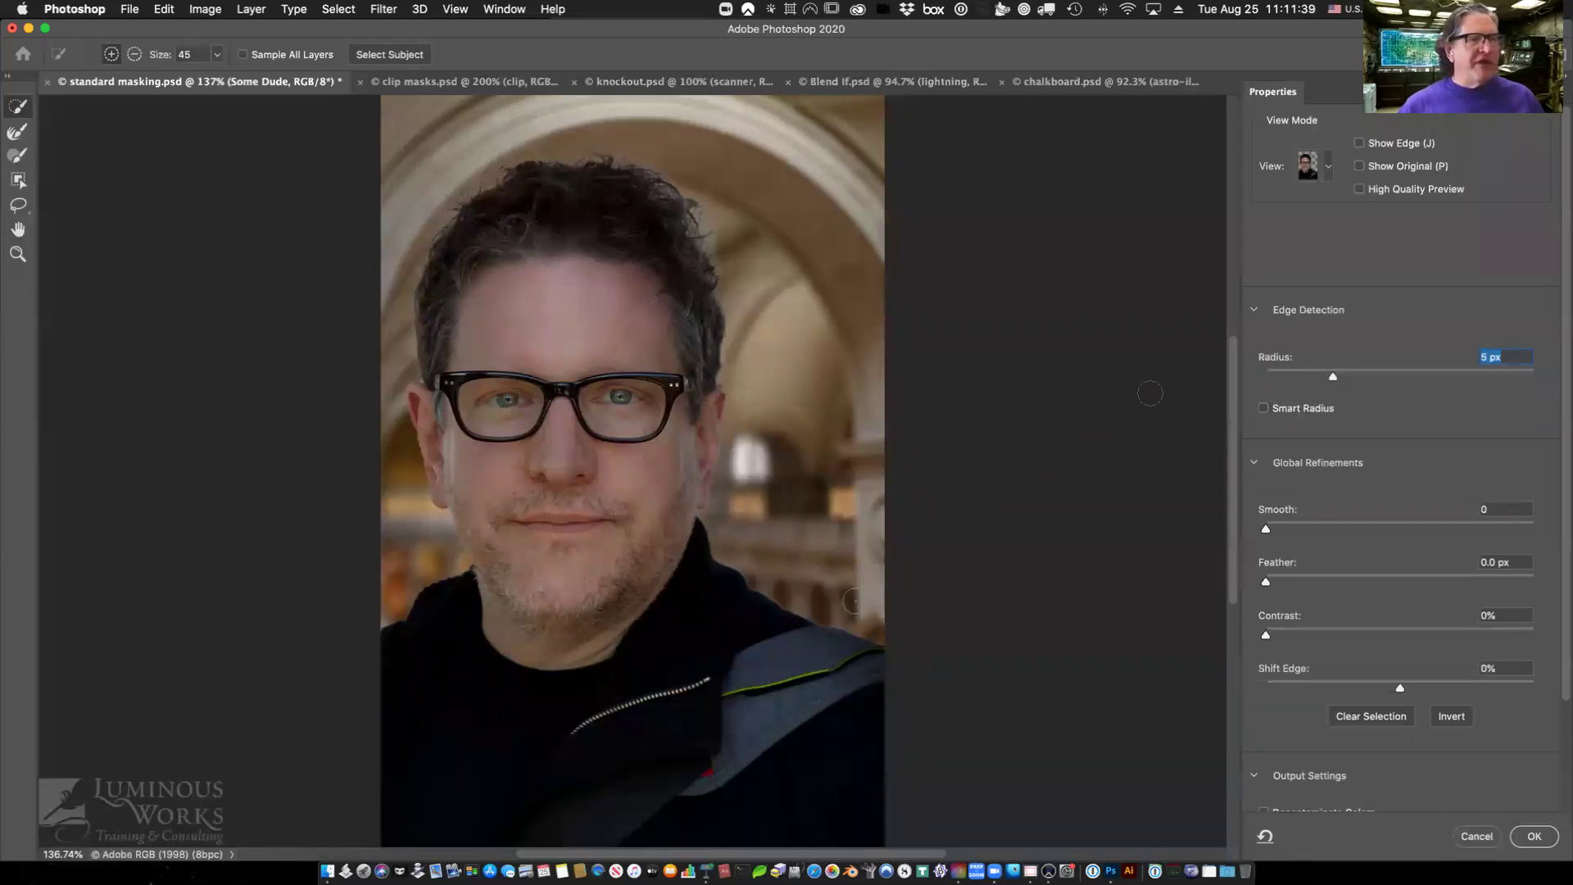
click(1263, 408)
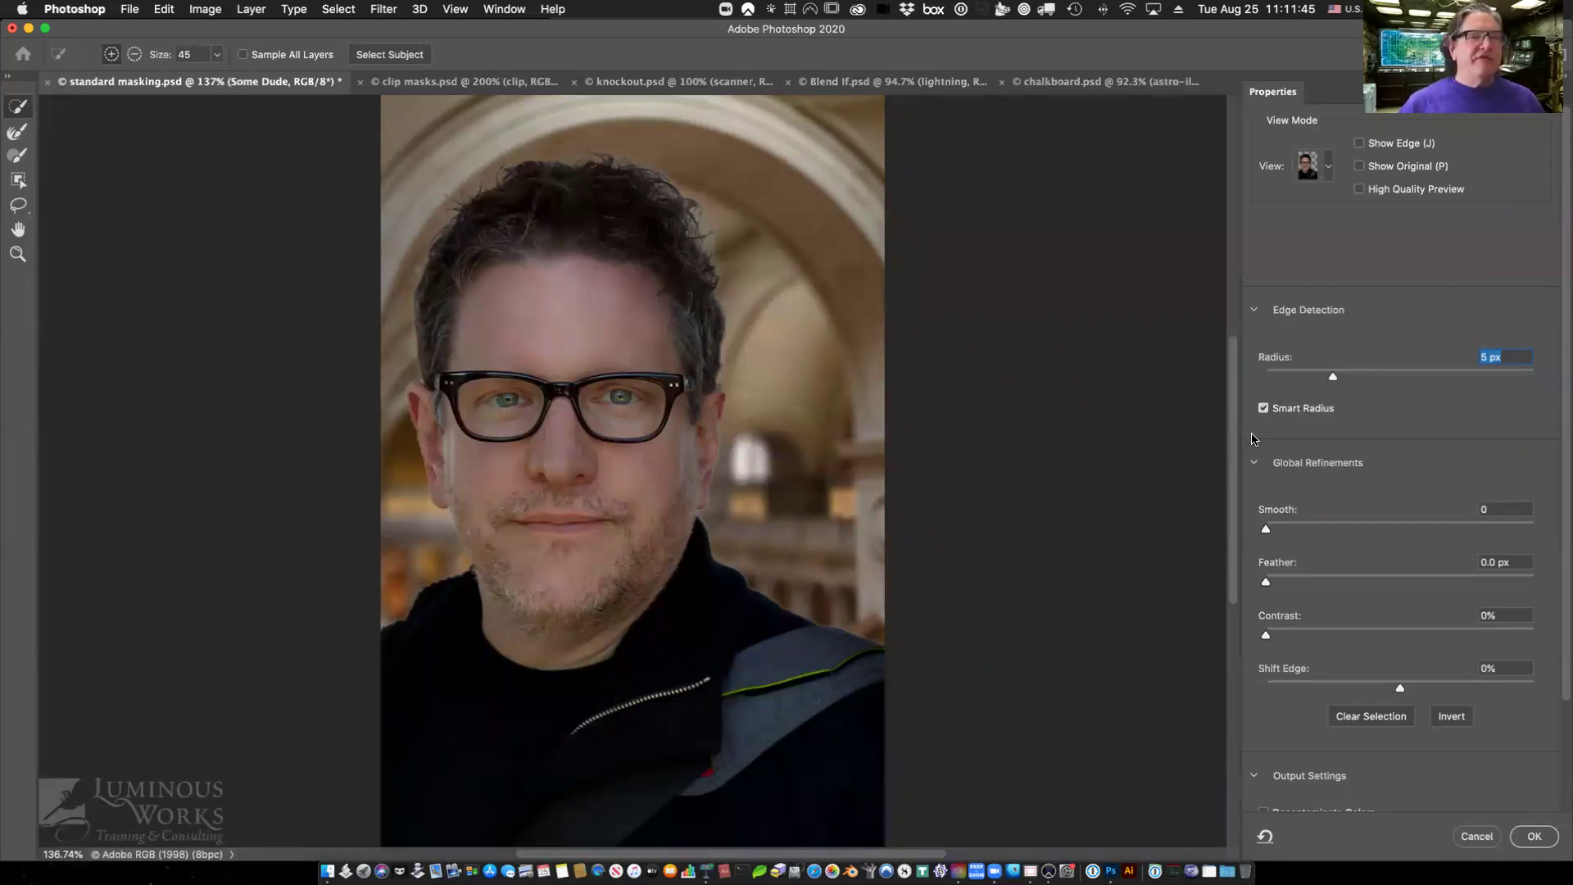
Switch to the Refine Edge Brush and reduce its size to 35.
click(16, 132)
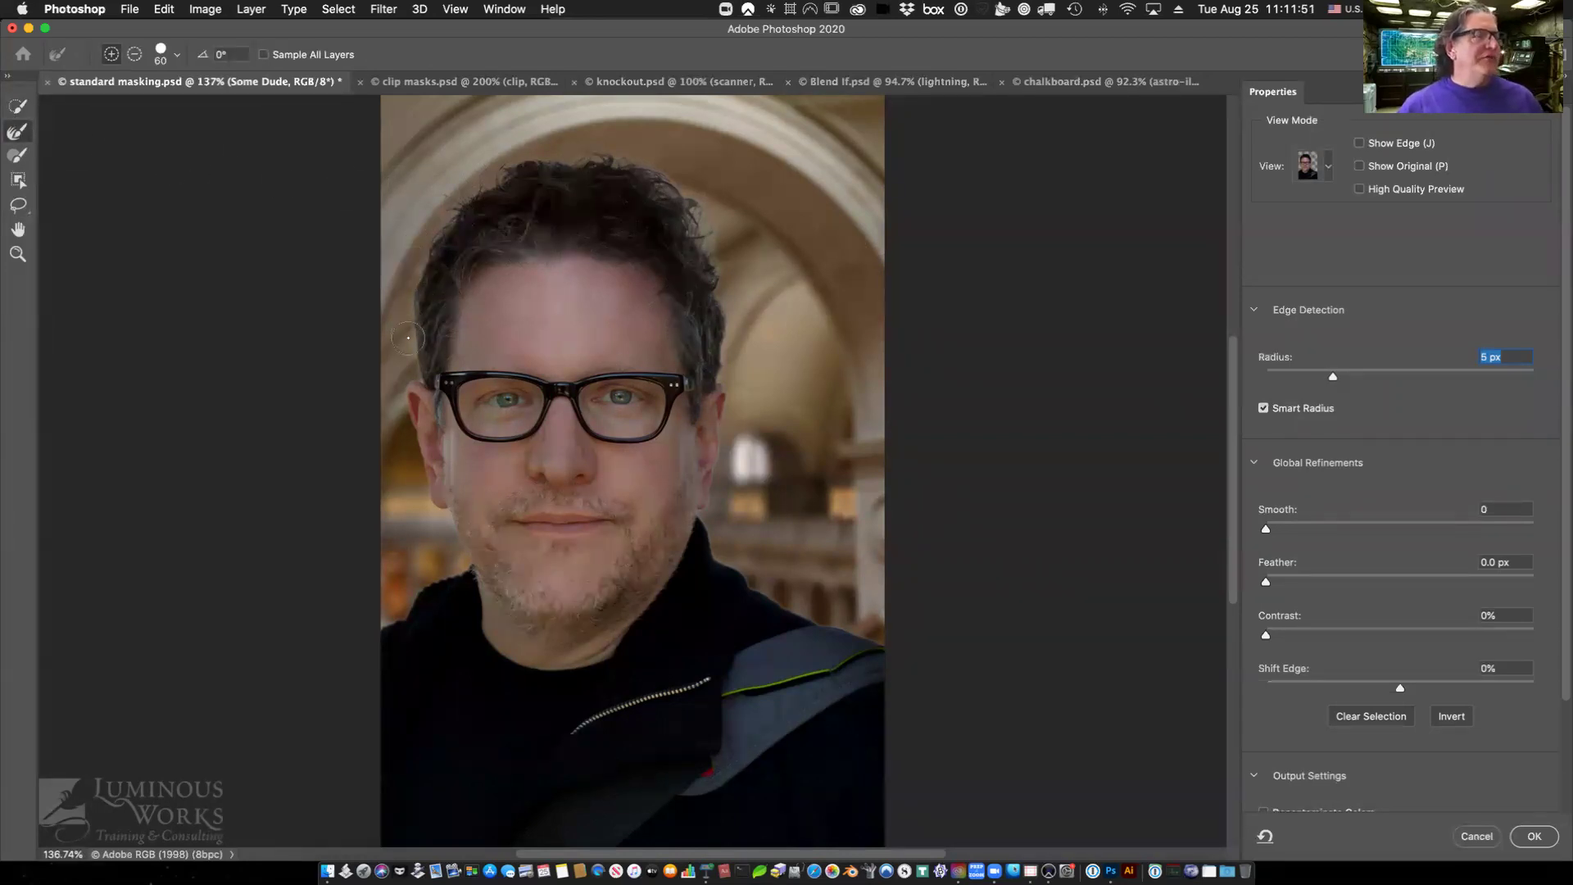
key(bracketleft)
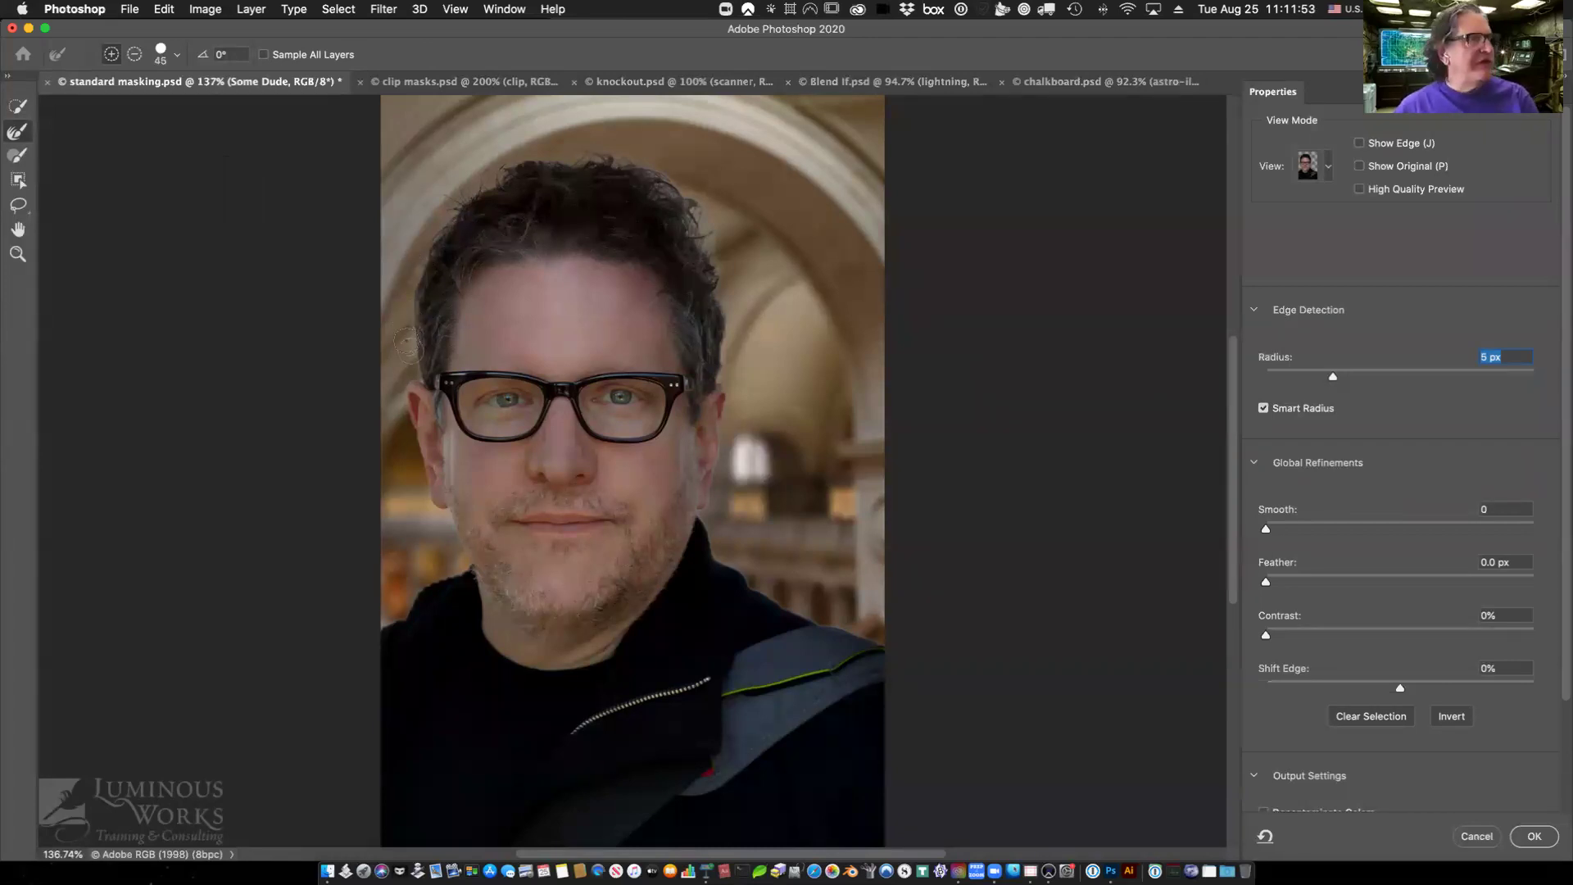
key(bracketleft)
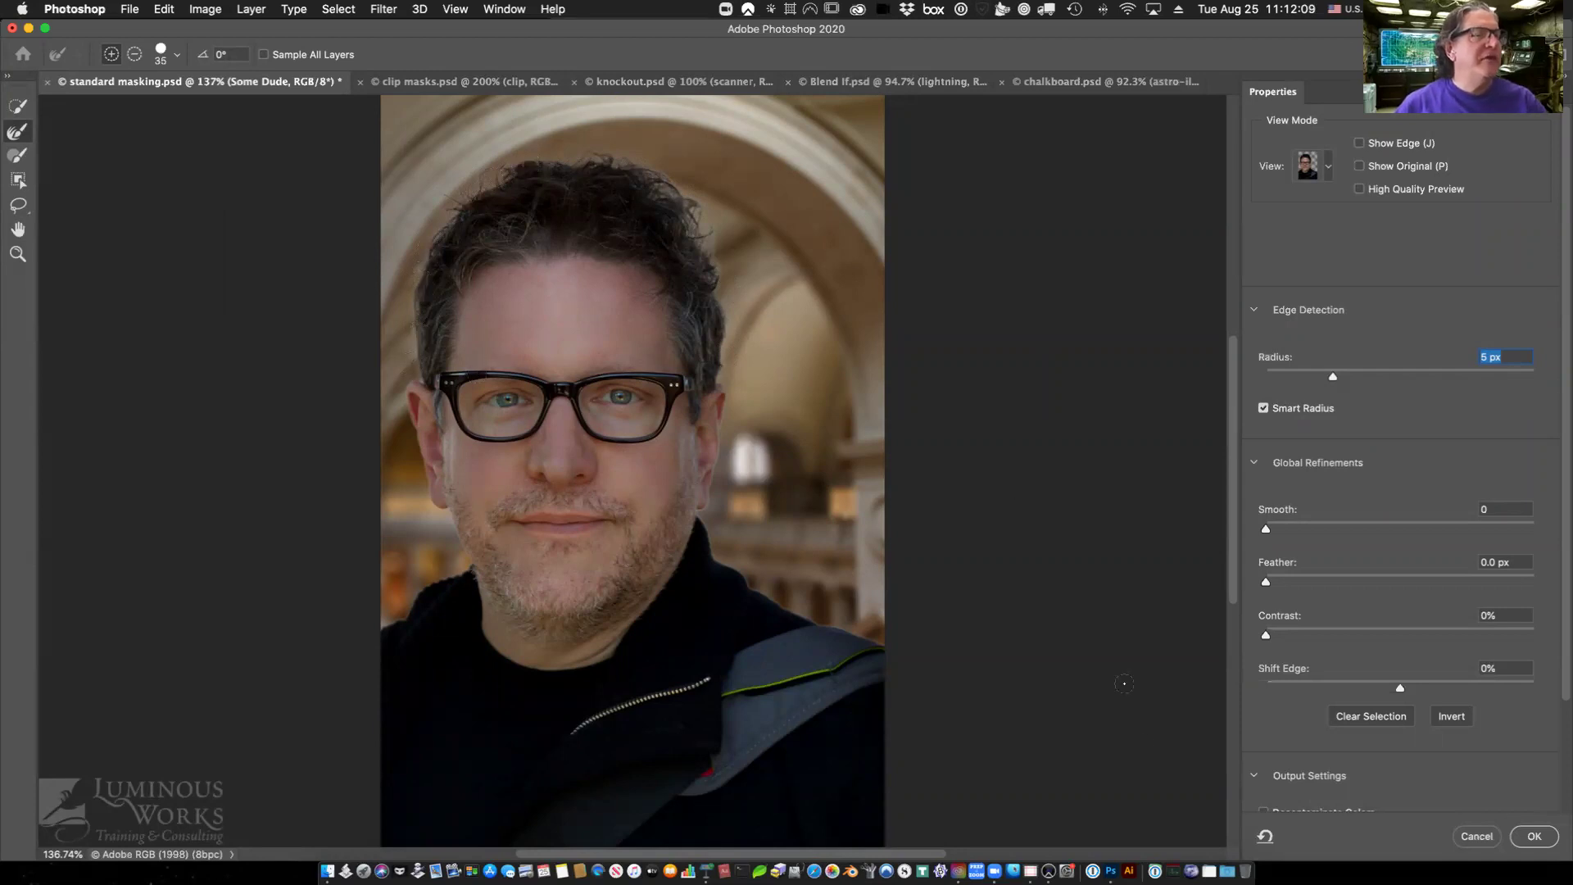
Turn on Decontaminate Colors at 100% with the output going to New Layer with Layer Mask, comparing the result with it off.
scroll(1311, 770, down, 4)
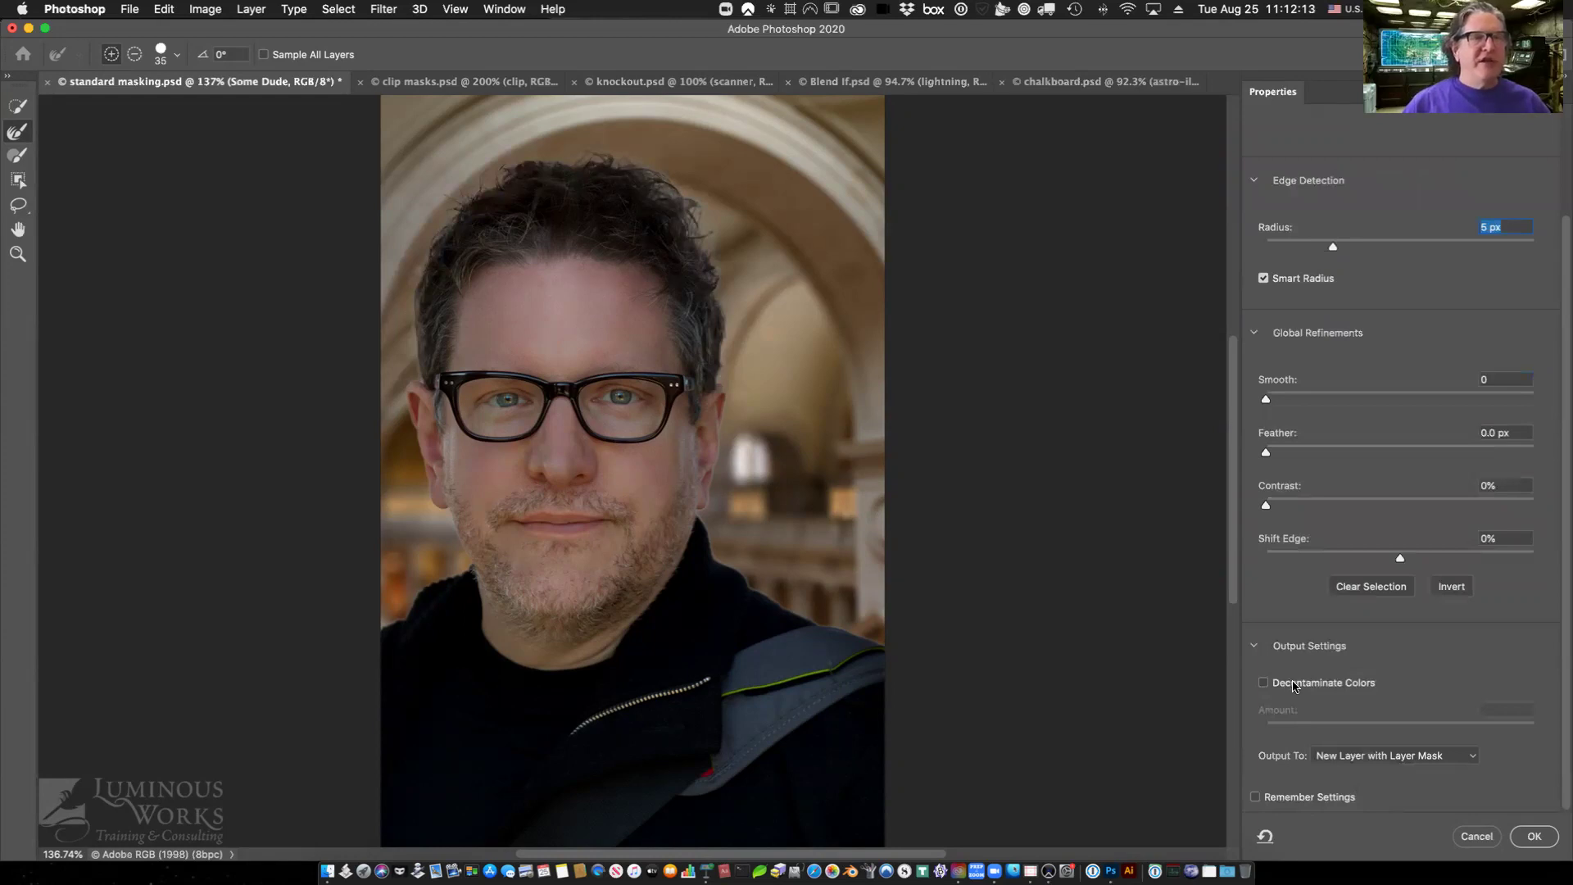
click(1294, 686)
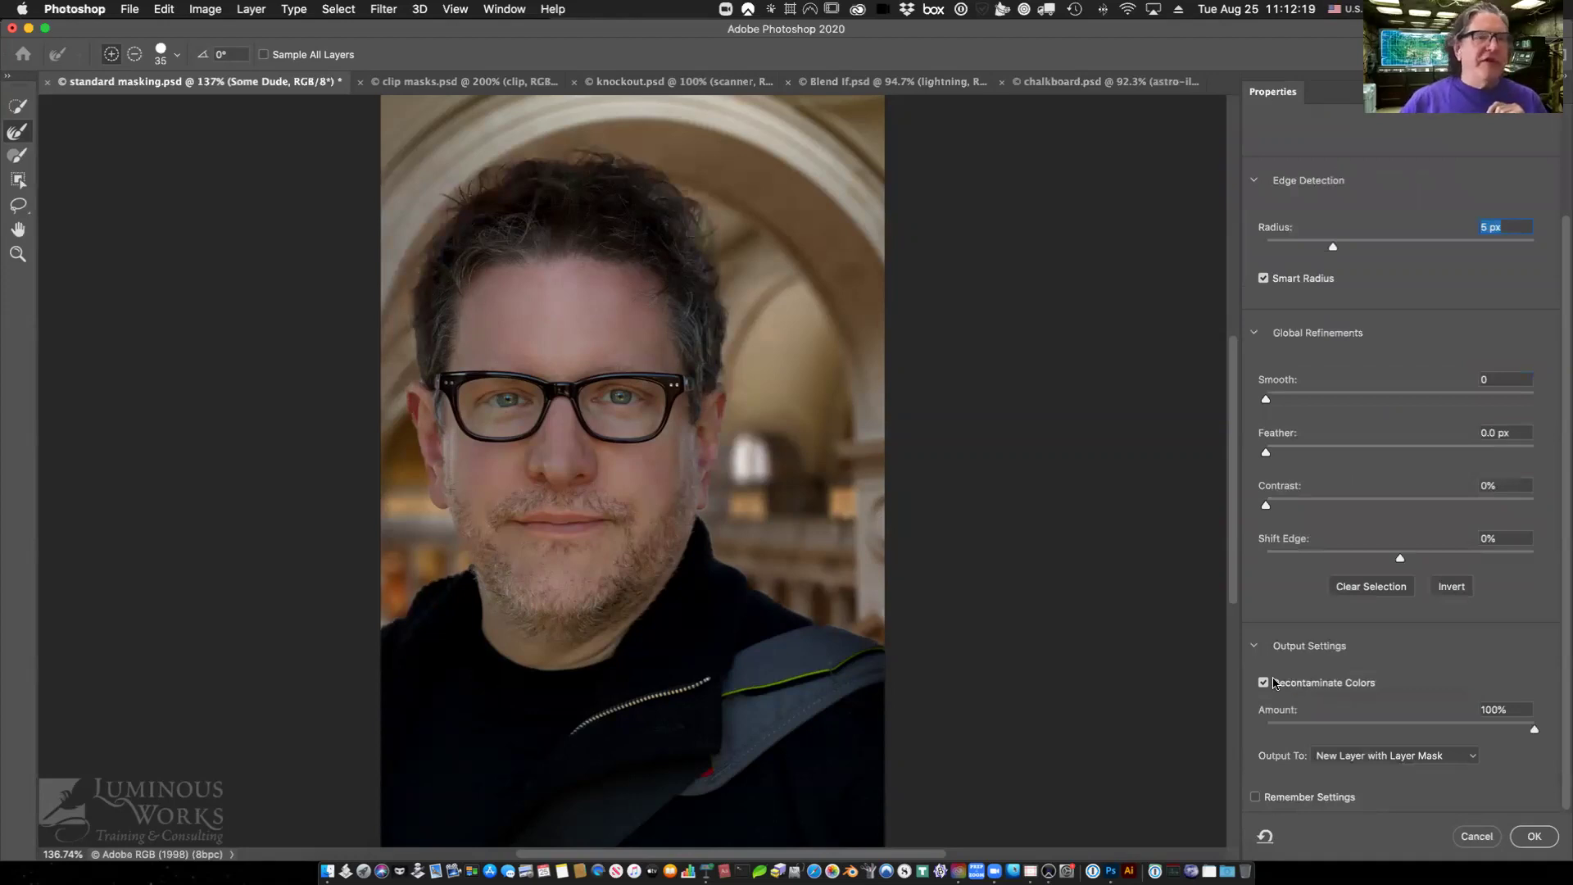
click(1265, 683)
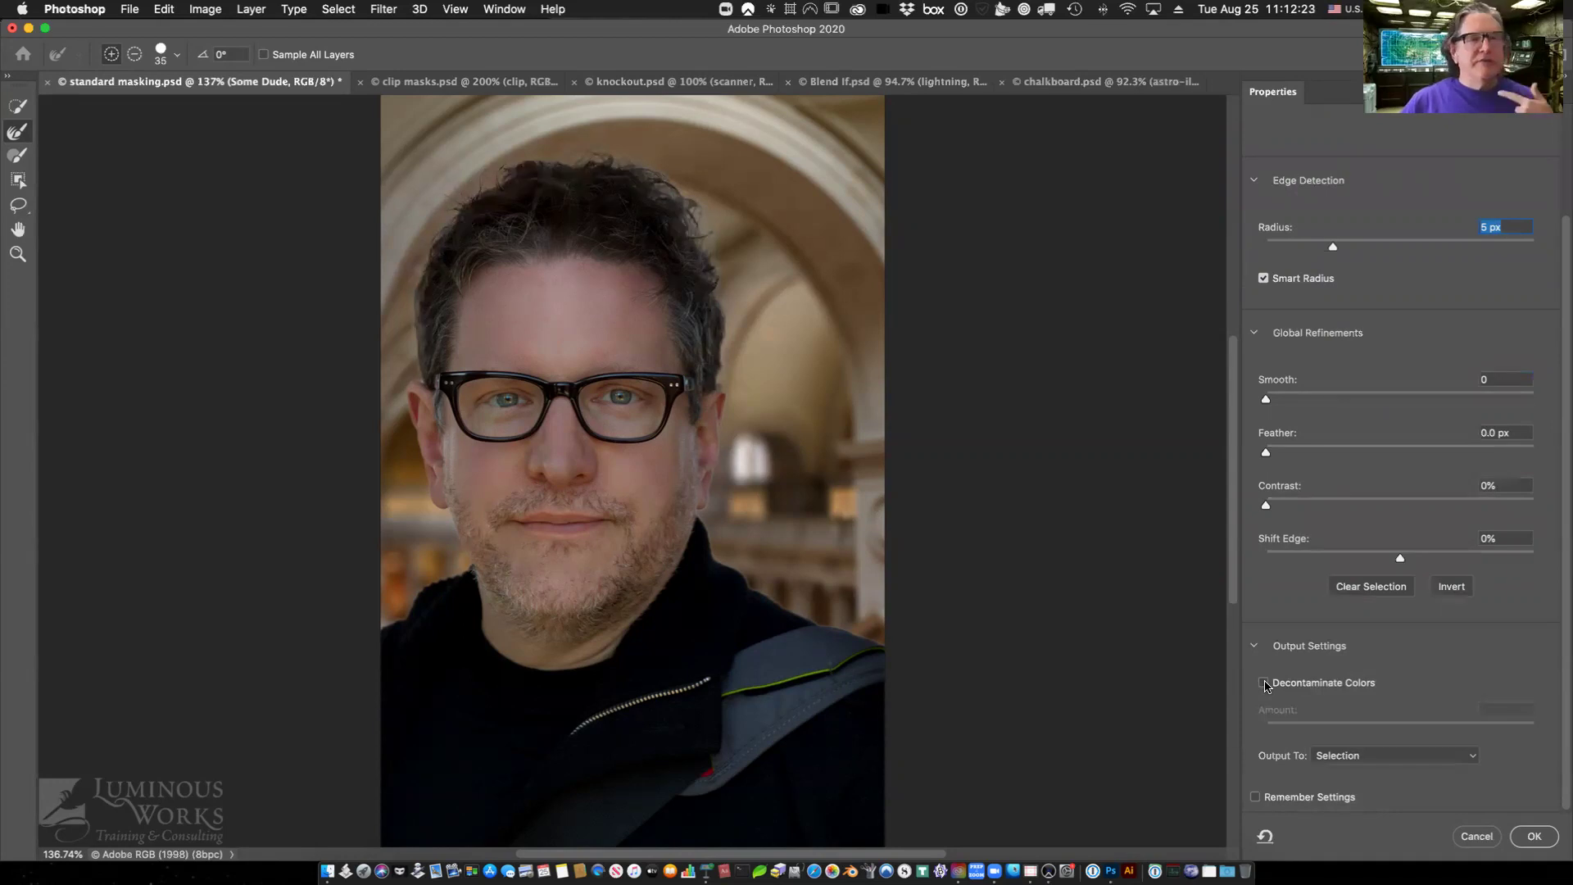
click(1264, 683)
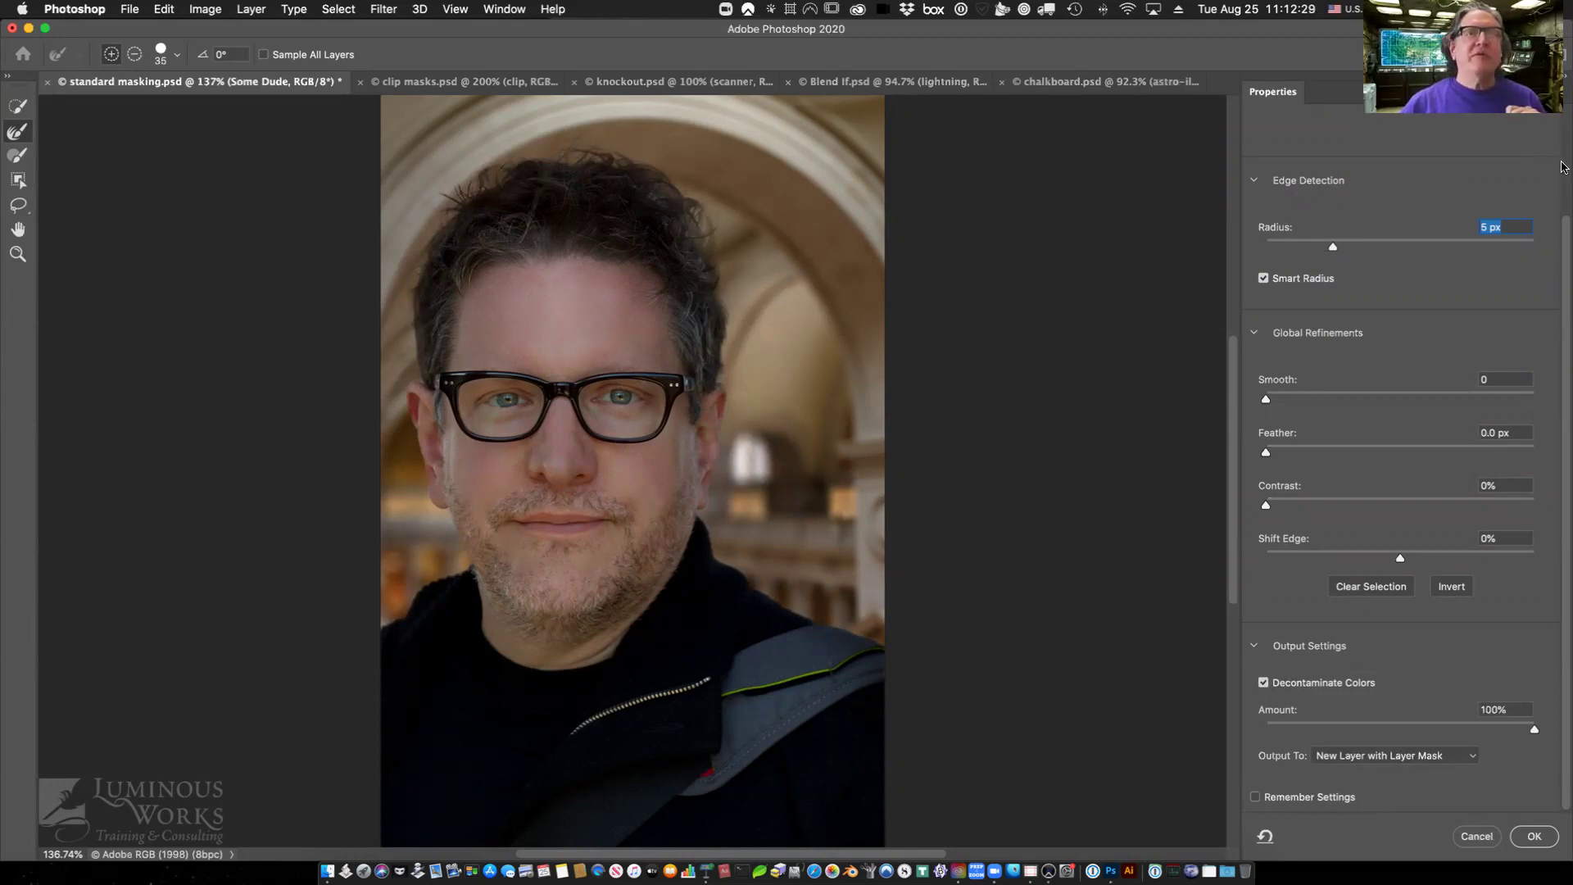
Turn on Show Edge and display the detected edge area in the On White view.
scroll(1562, 166, up, 3)
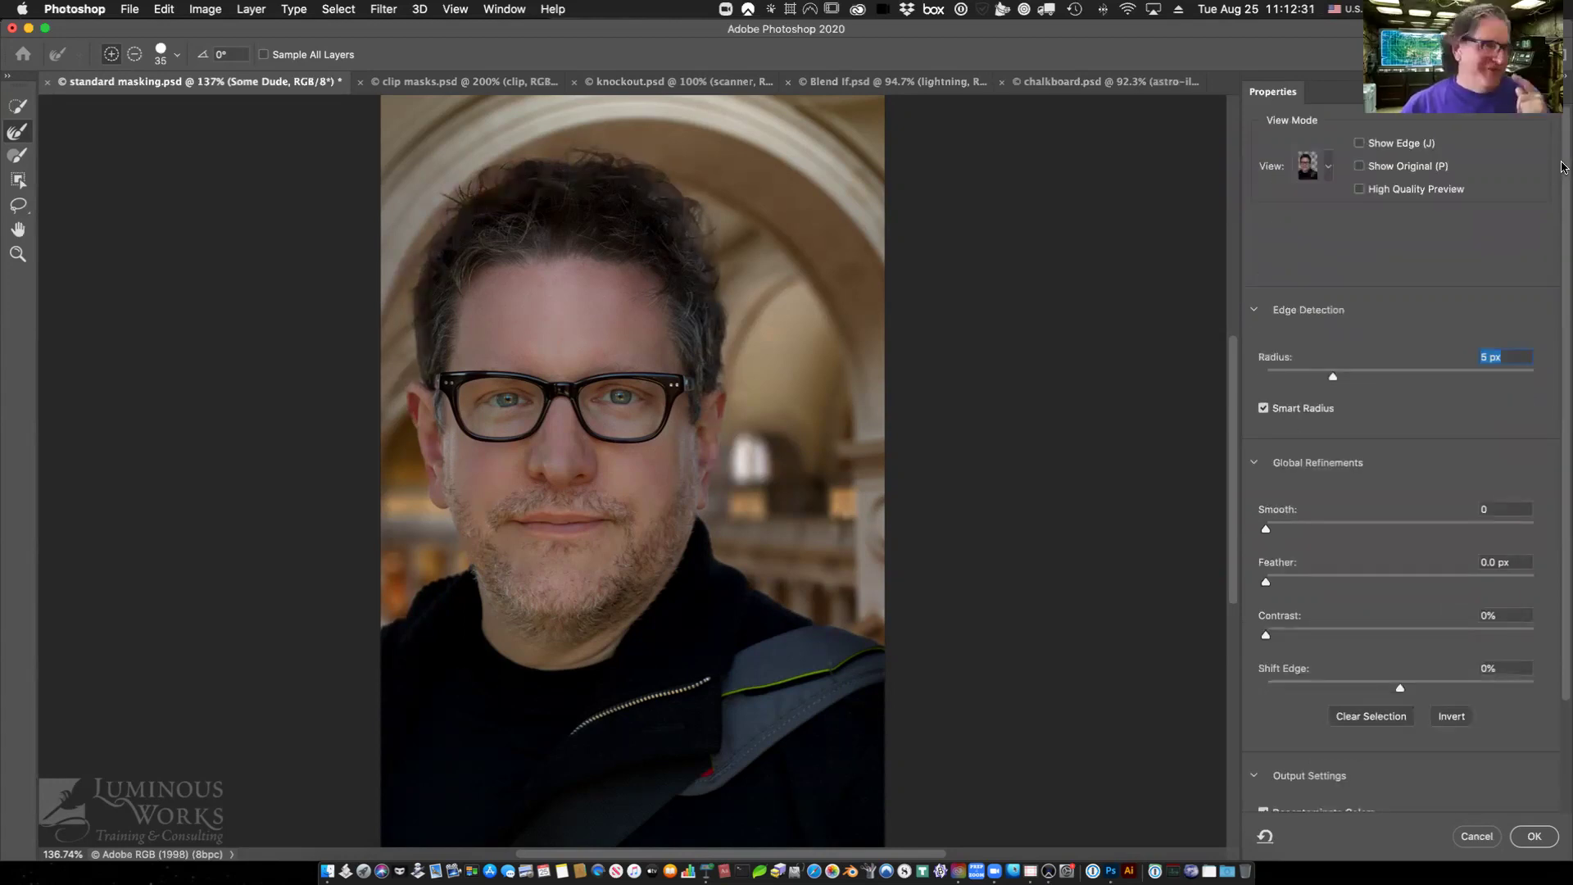
click(1362, 144)
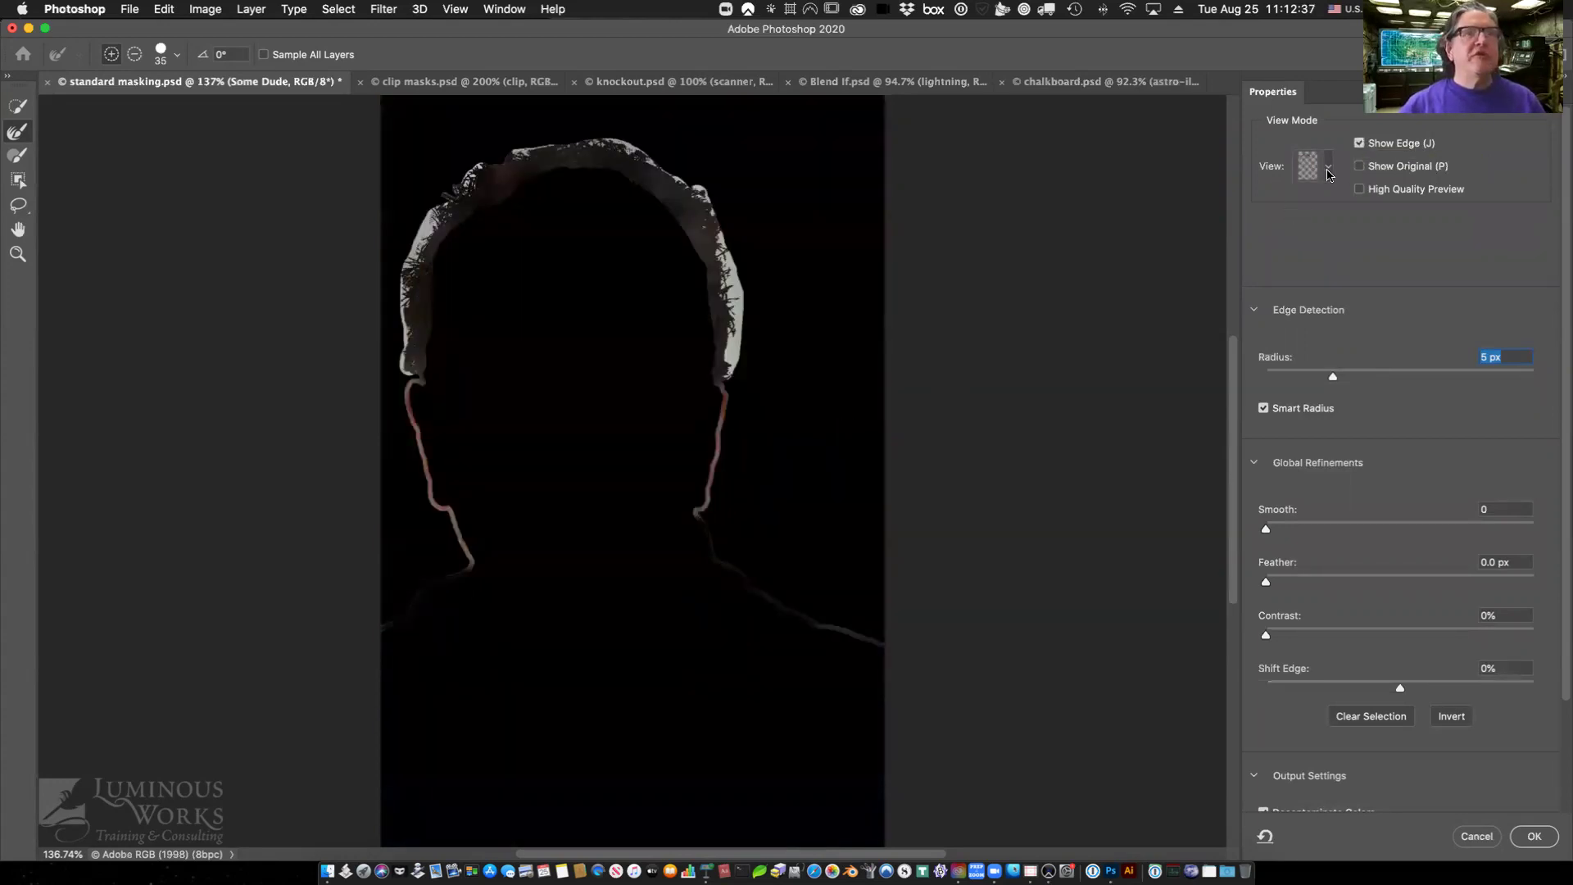
click(1328, 169)
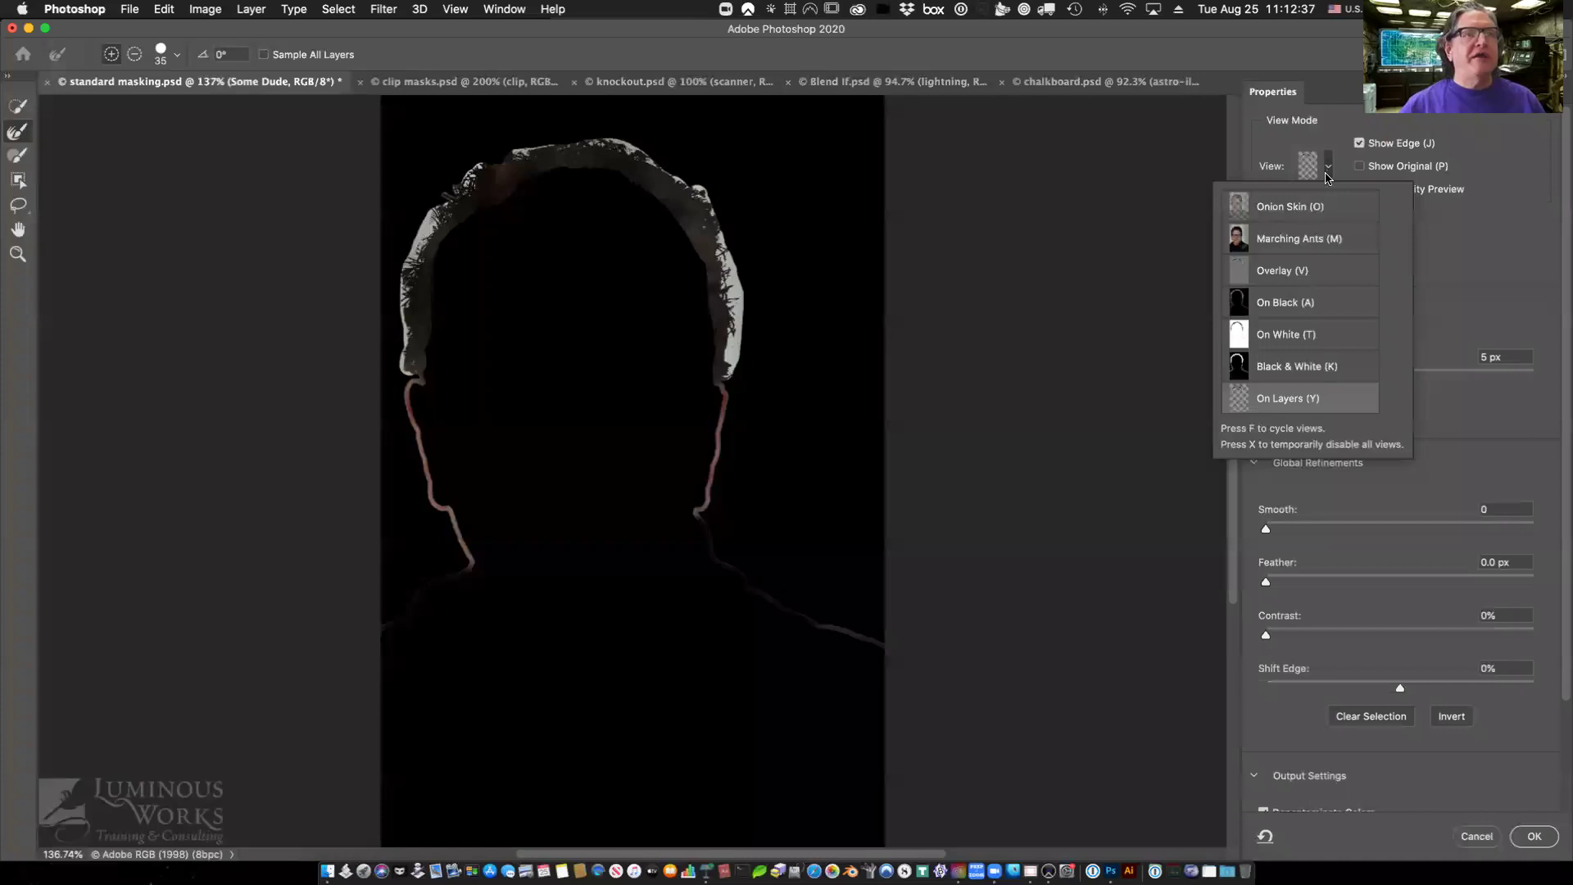
click(1285, 332)
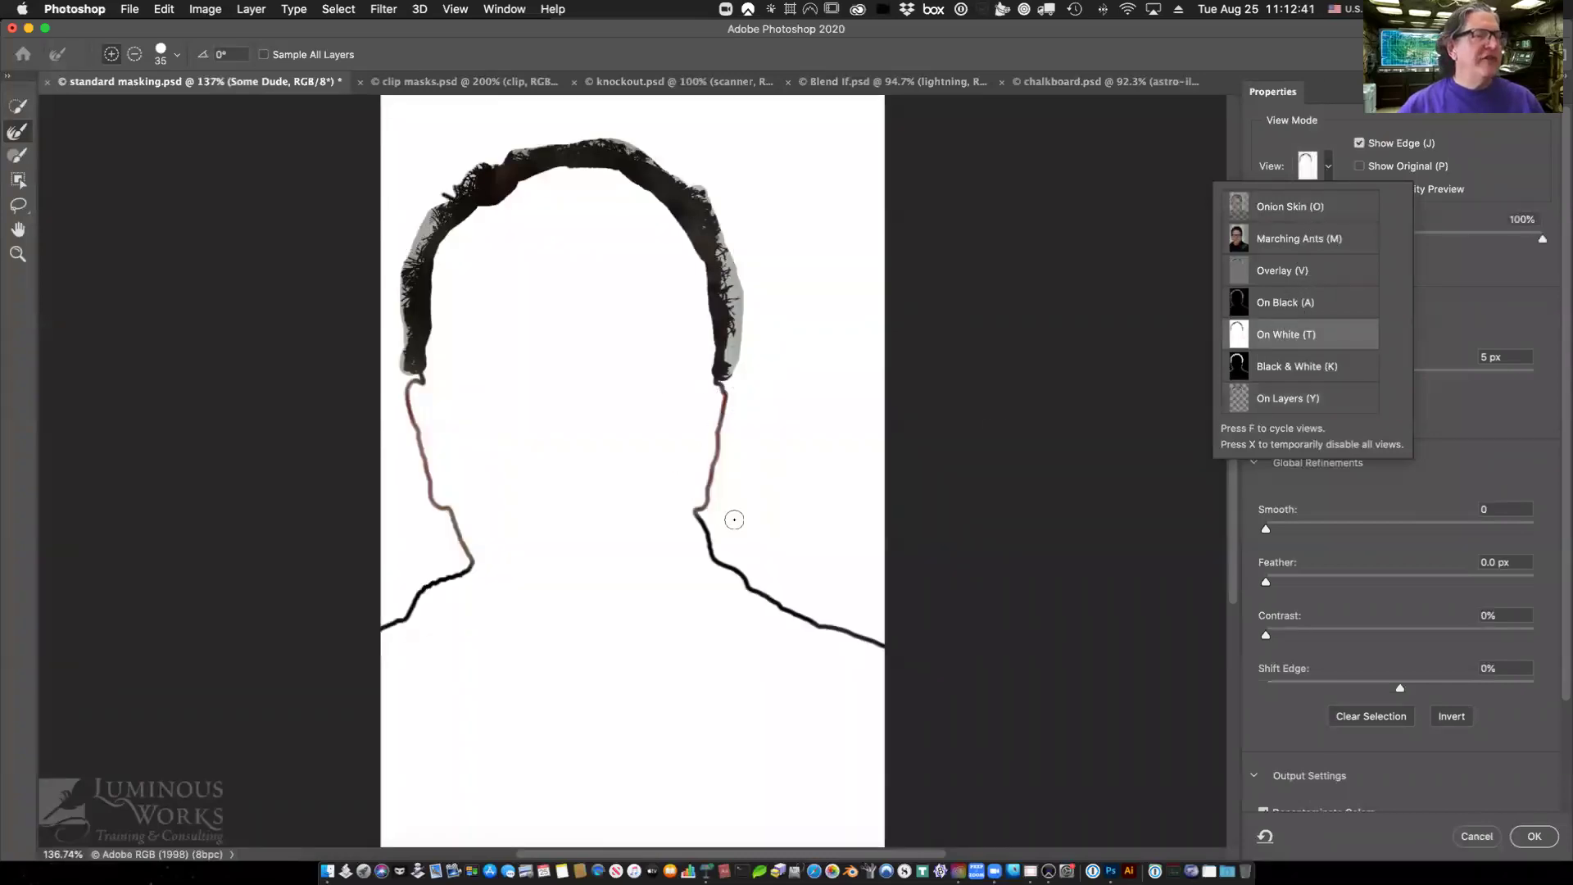
click(1377, 330)
Set the edge detection radius to 3 px and paint over the stray hair on both upper sides of the head.
click(1307, 377)
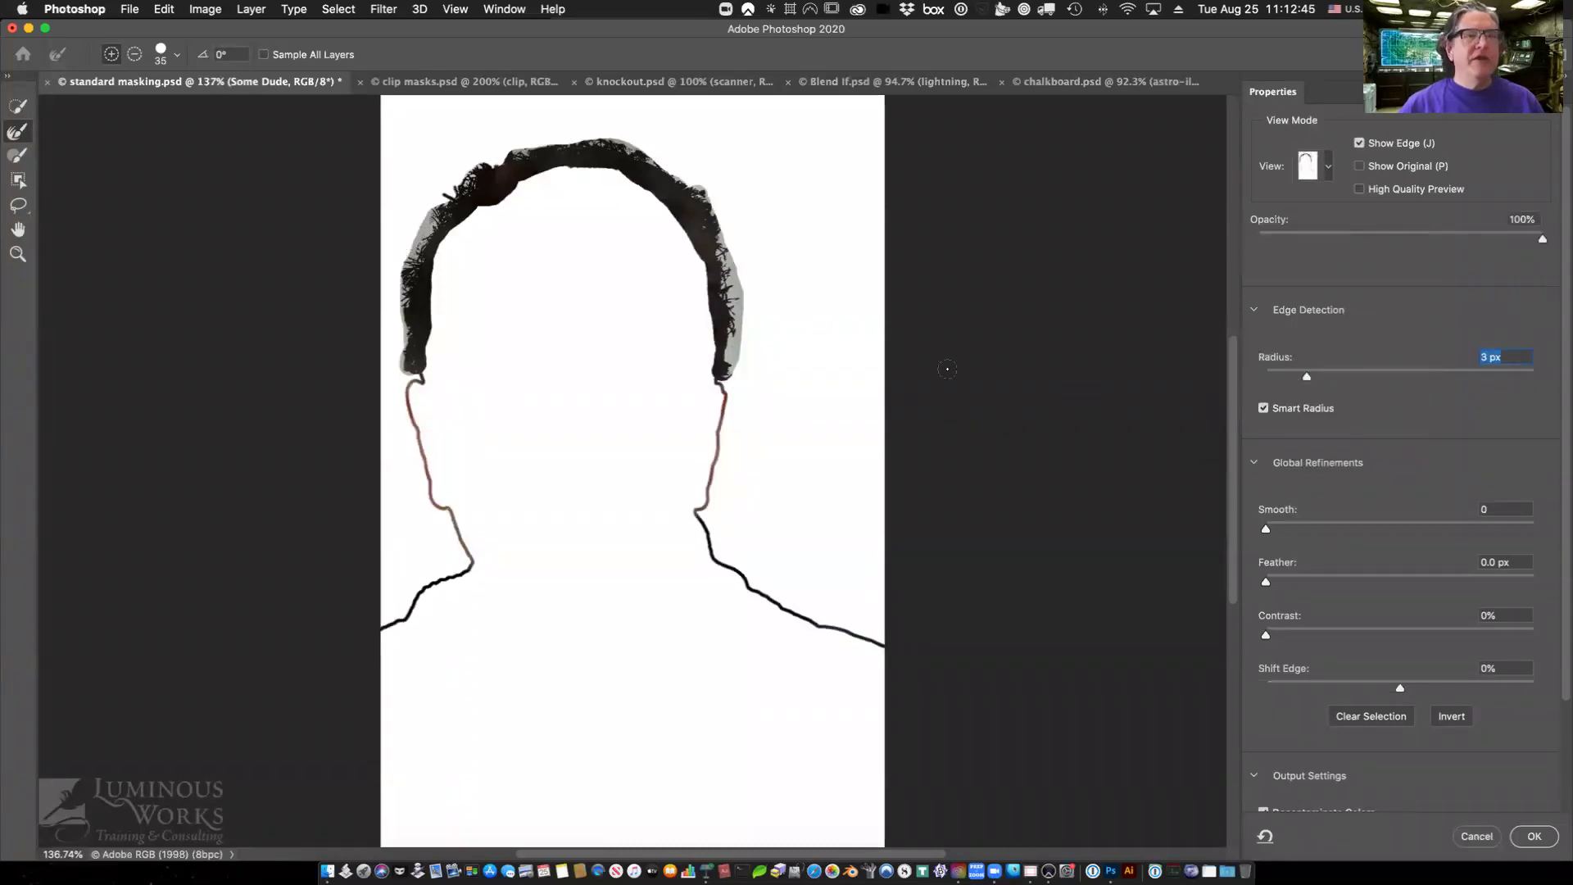
drag(702, 190, 660, 160)
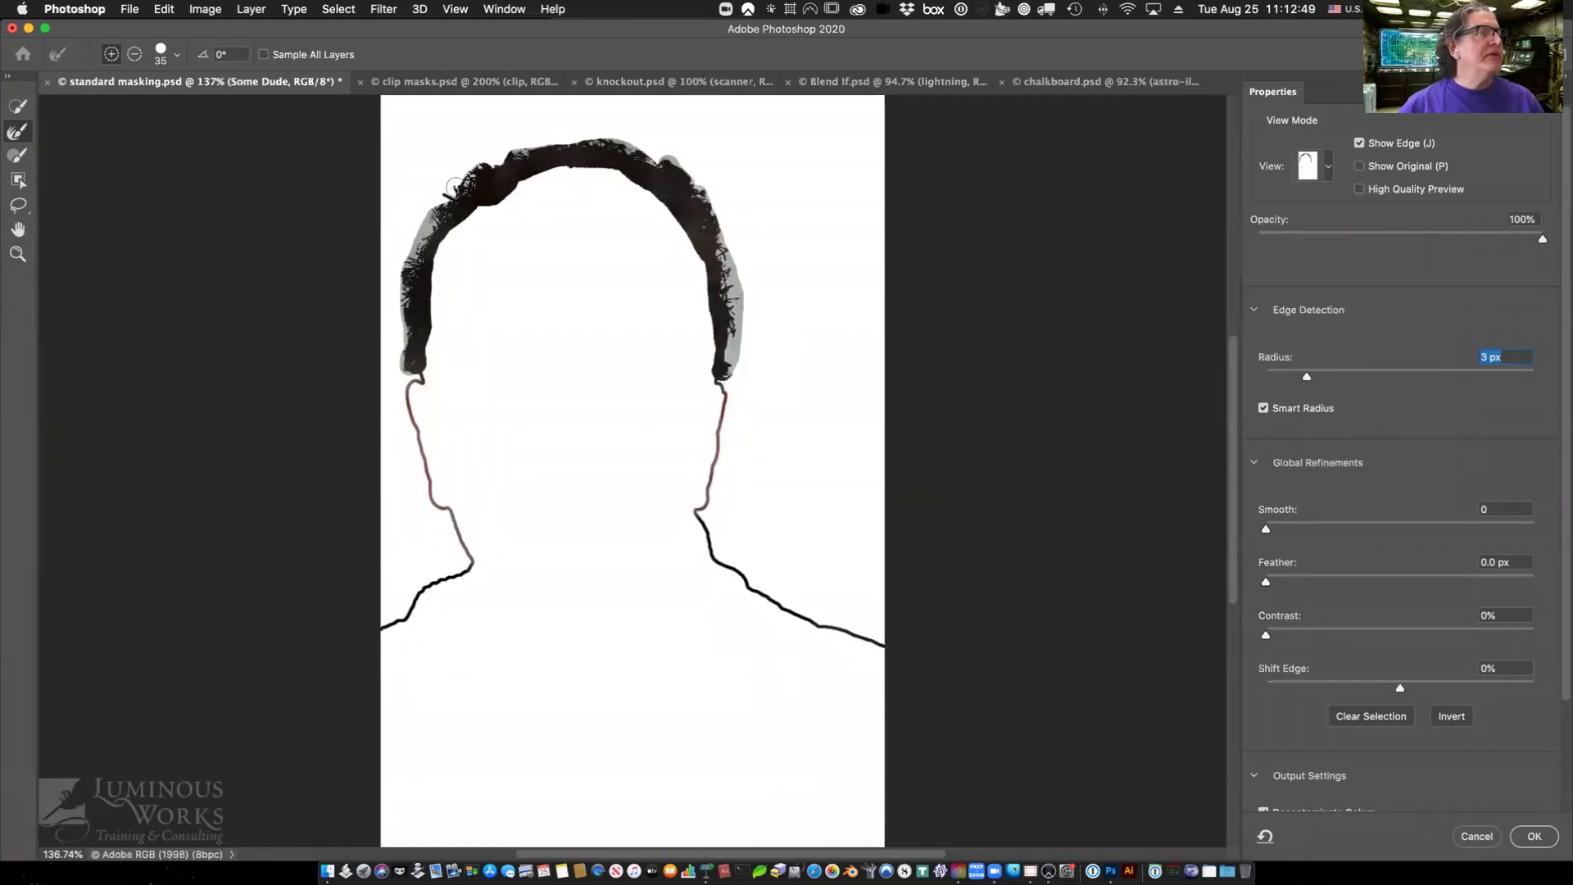
mouse_move(446, 190)
mouse_down()
mouse_move(478, 155)
mouse_move(521, 160)
mouse_move(555, 137)
mouse_up()
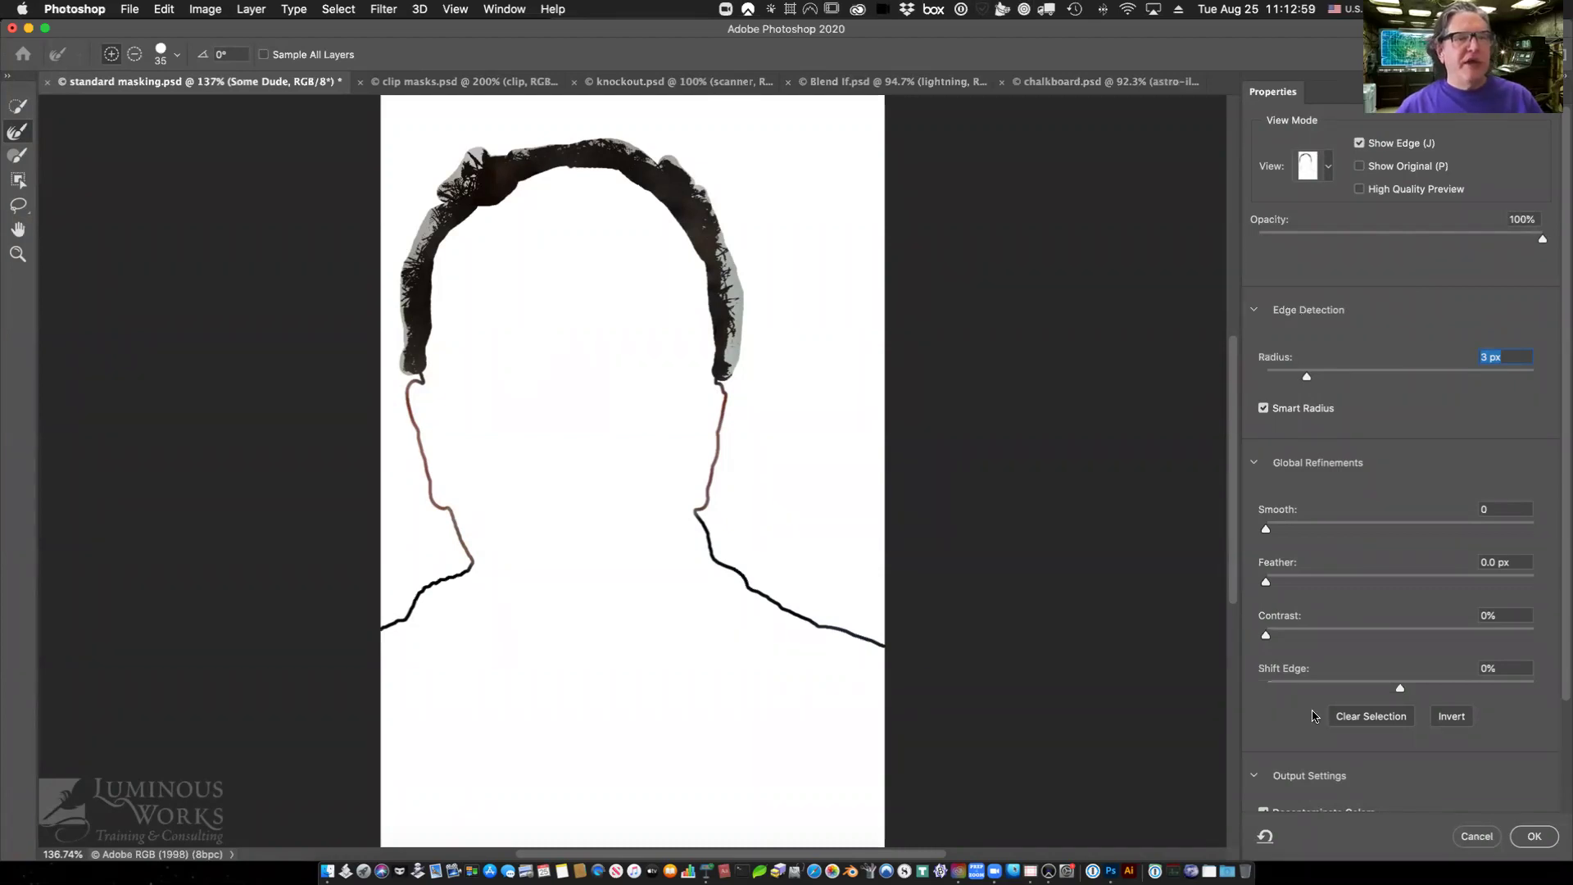
Turn off Show Edge to check the mask in the Black & White view, and output it as a new layer with layer mask.
scroll(1311, 712, down, 3)
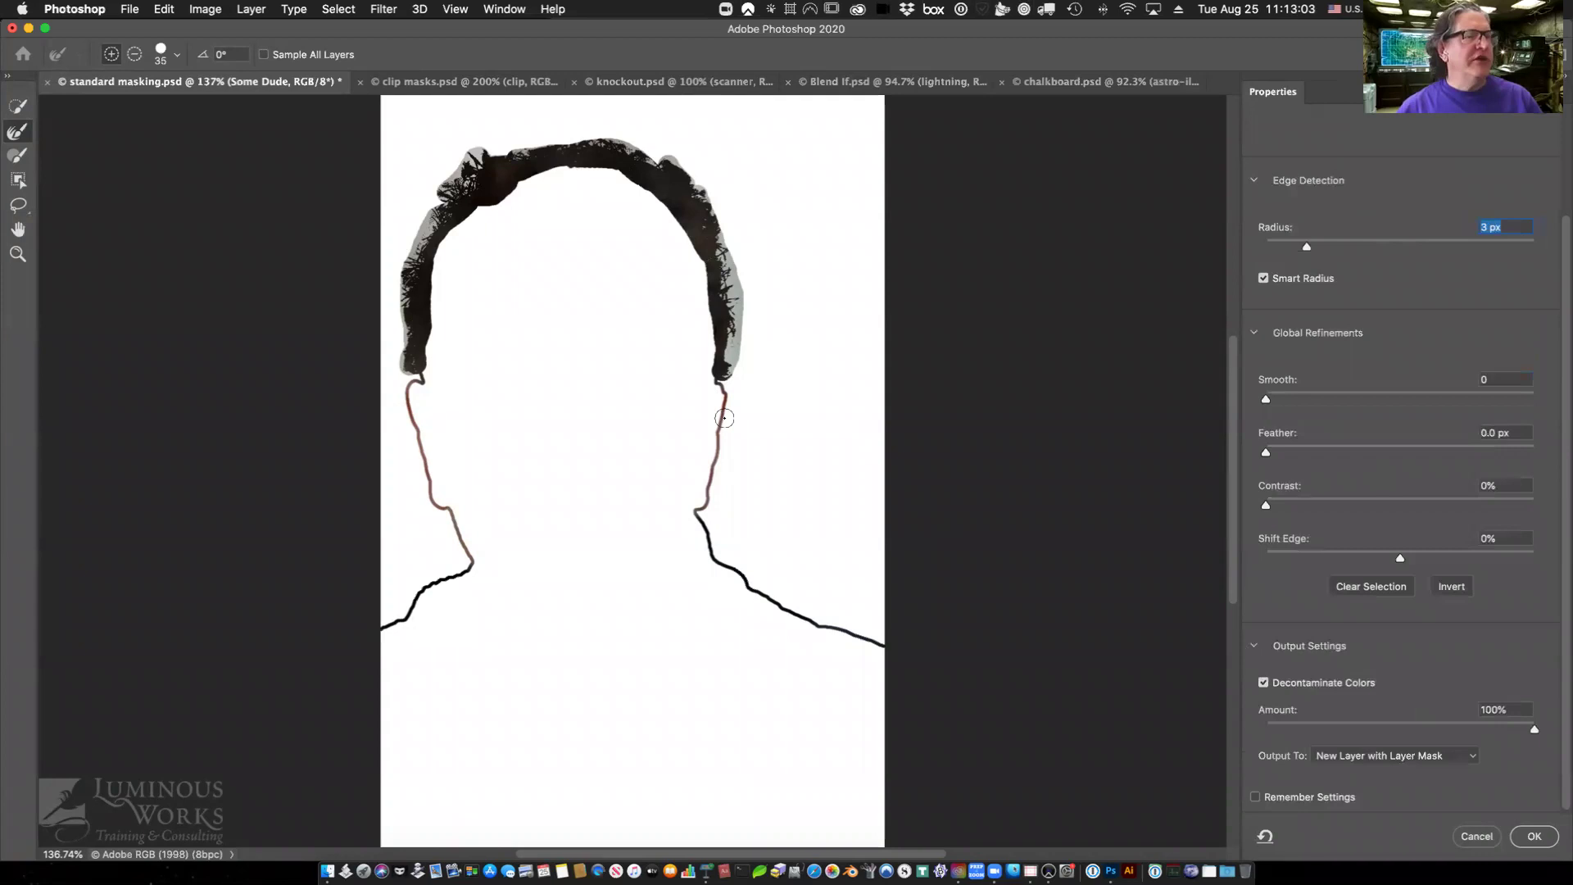
scroll(1417, 258, up, 3)
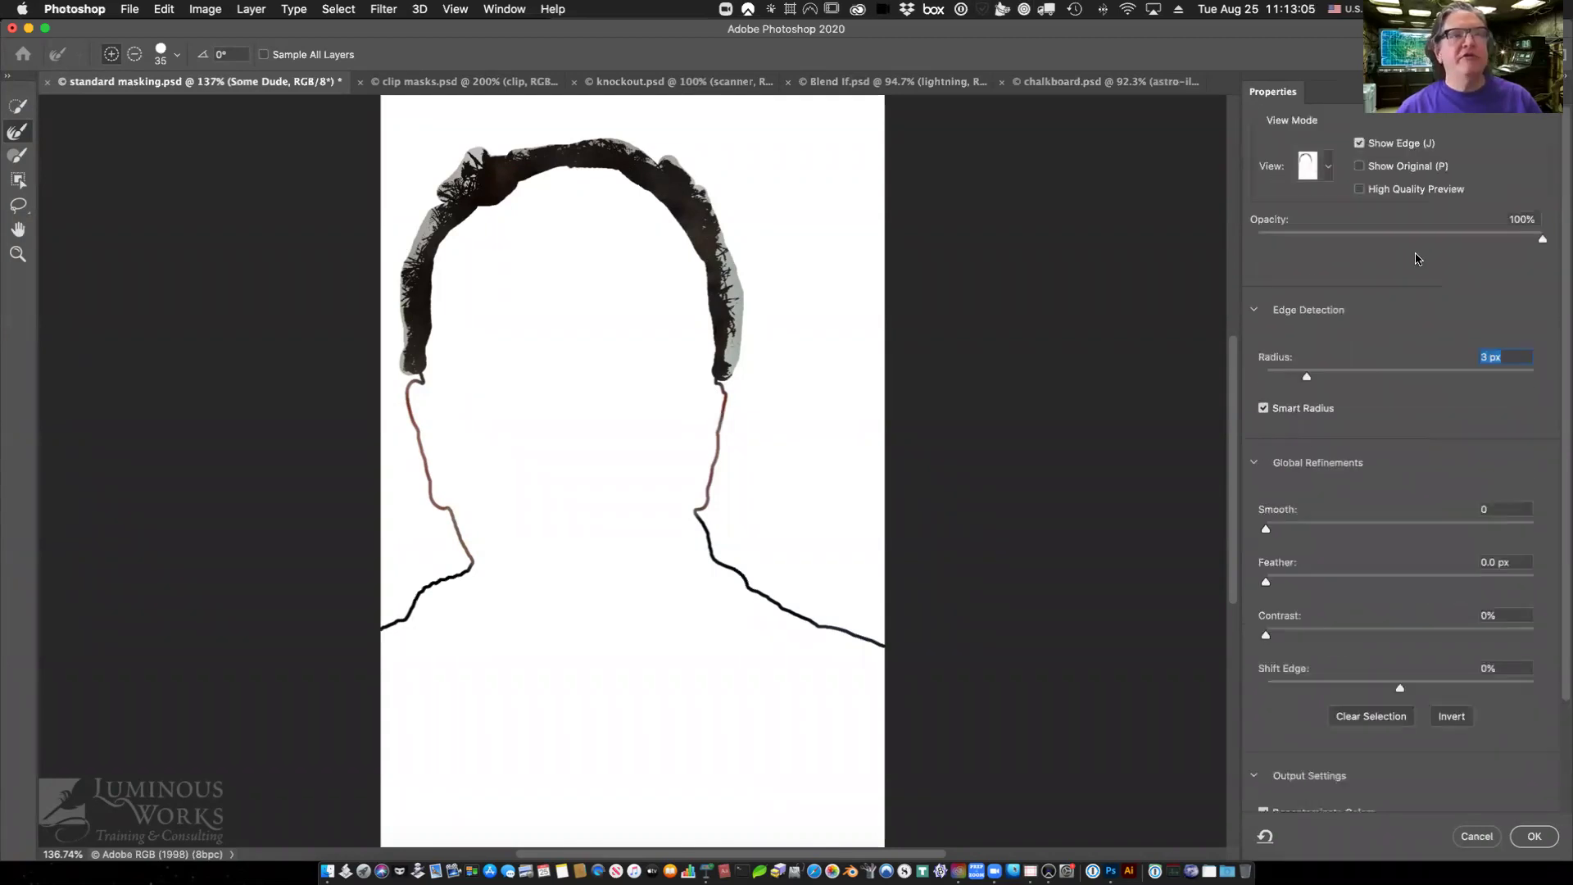
click(1359, 144)
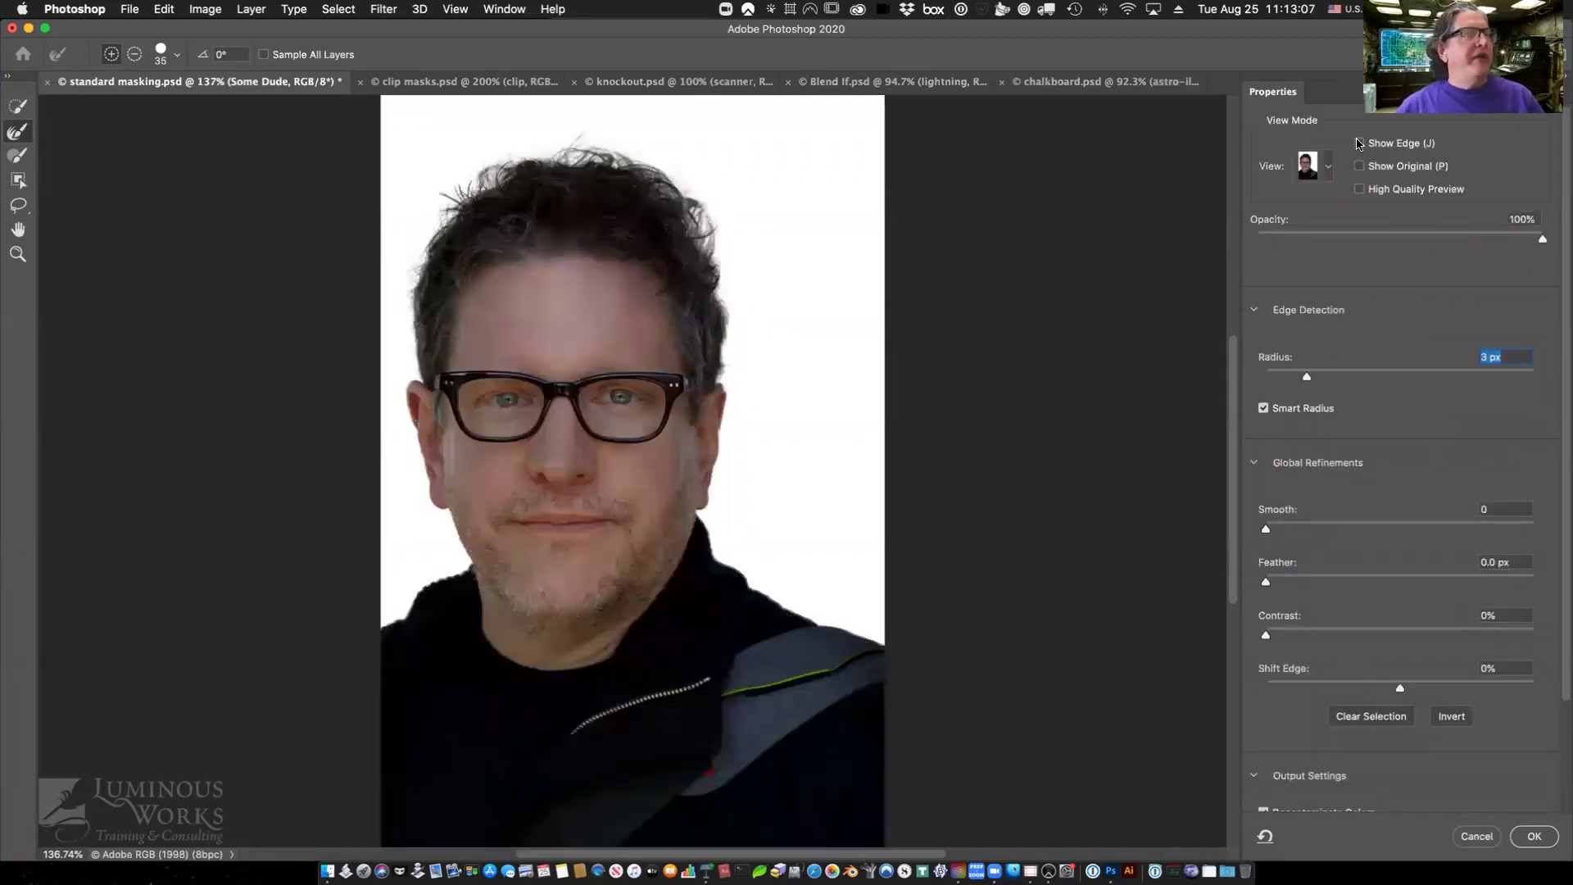
click(1326, 170)
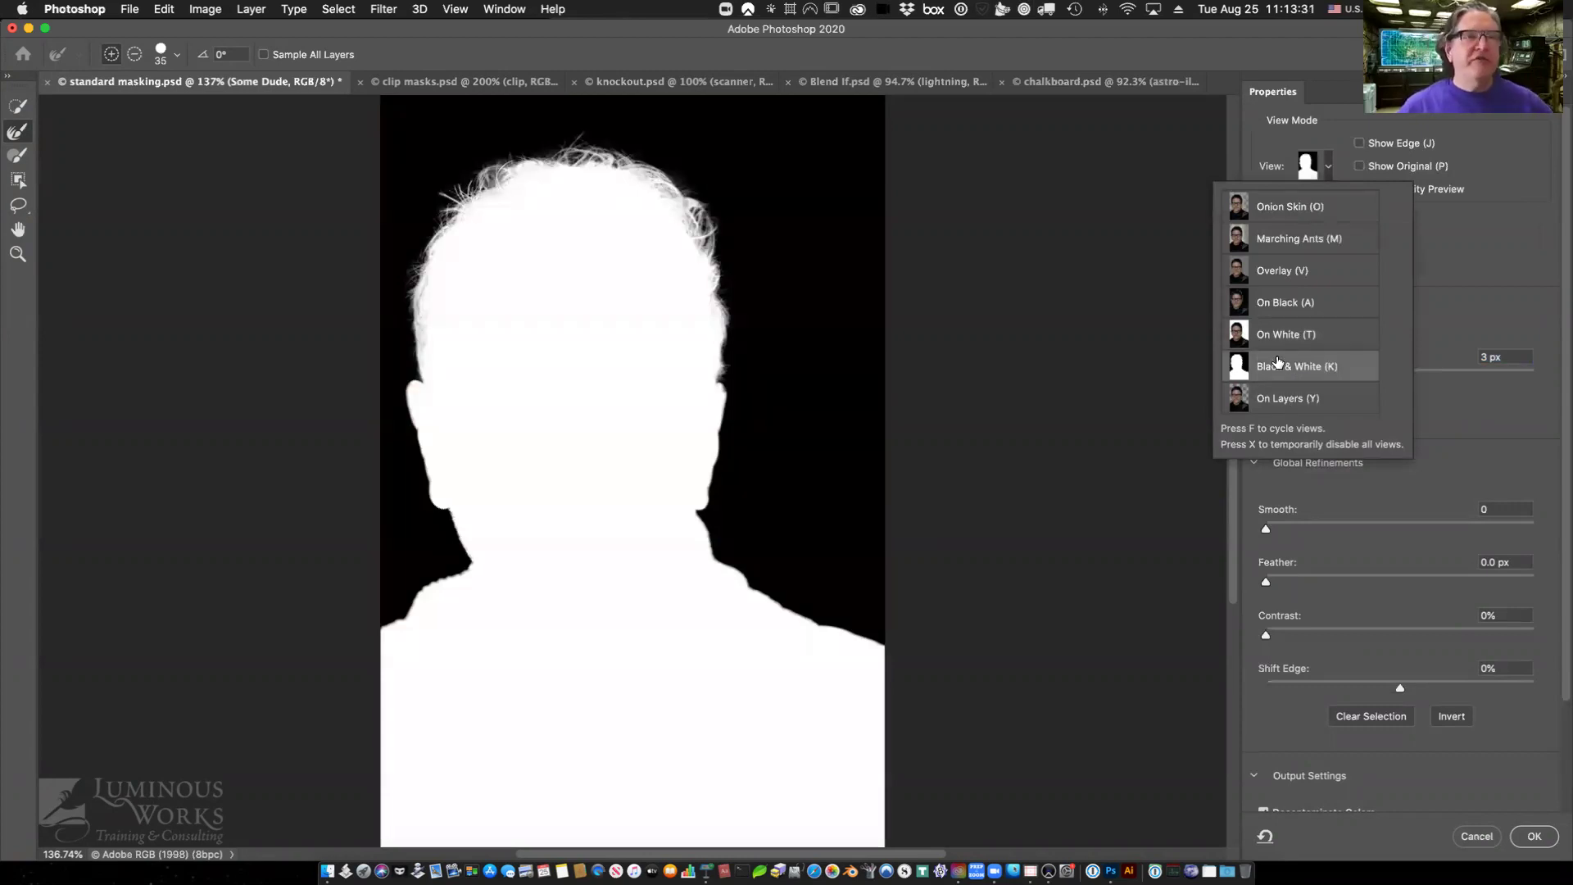
click(1534, 836)
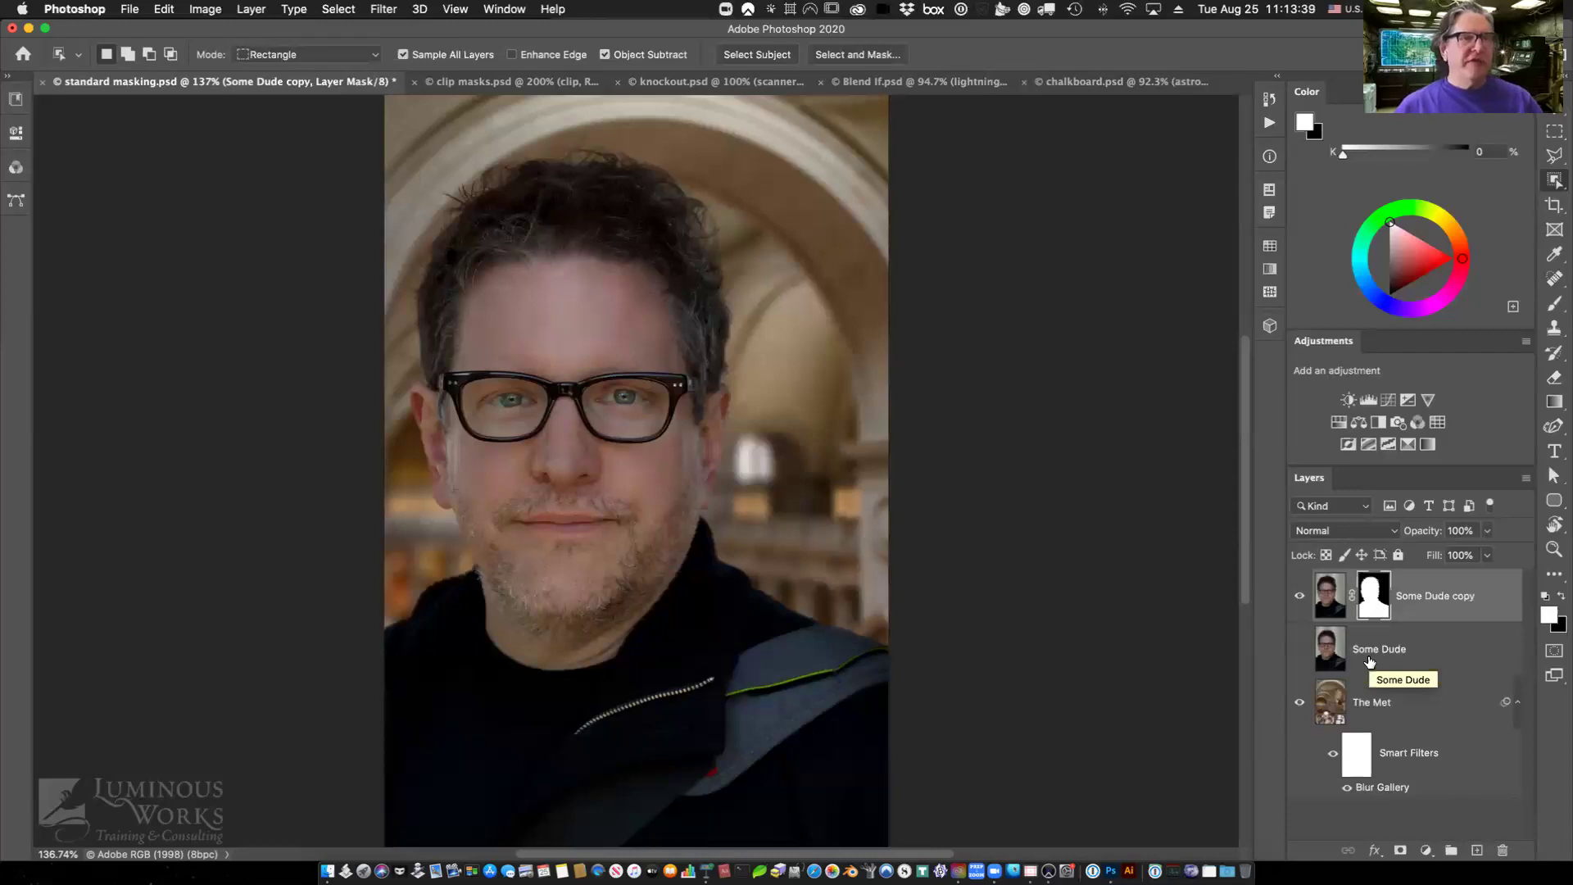
Toggle the visibility of the Some Dude copy layer and hide The Met layer to inspect the masked cutout.
click(1299, 596)
click(1299, 596)
click(1300, 702)
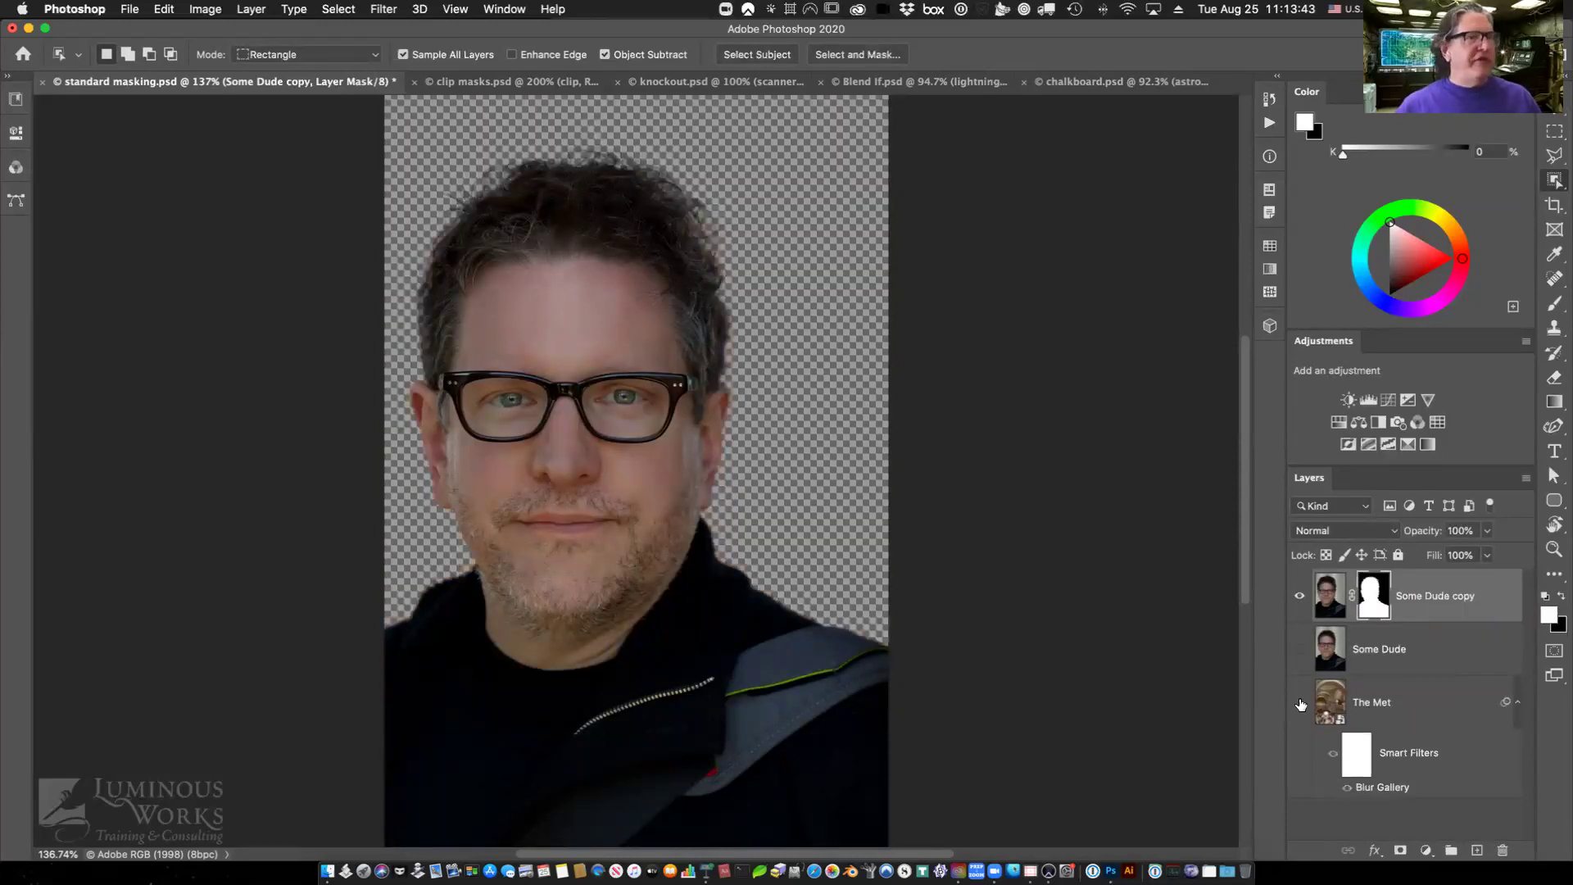
Show The Met layer again behind the masked portrait.
click(1300, 704)
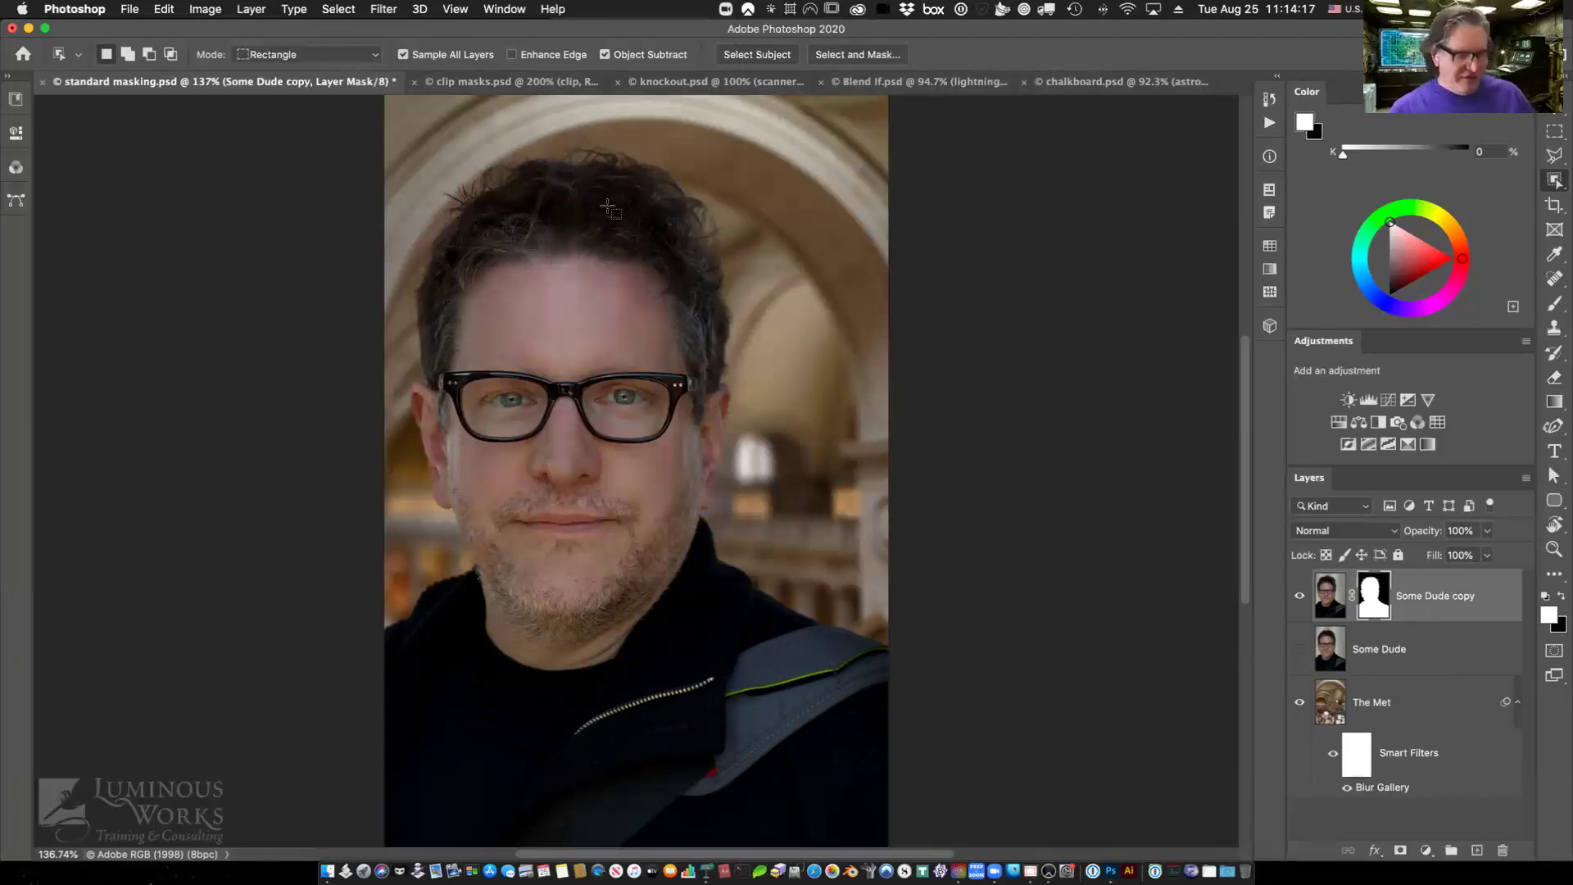
Switch to Keynote and go through the Clipping Mask slides on clipping the grunge layer to the clippership layer and on the Base Layer's role.
key(super+Tab)
key(super+Tab)
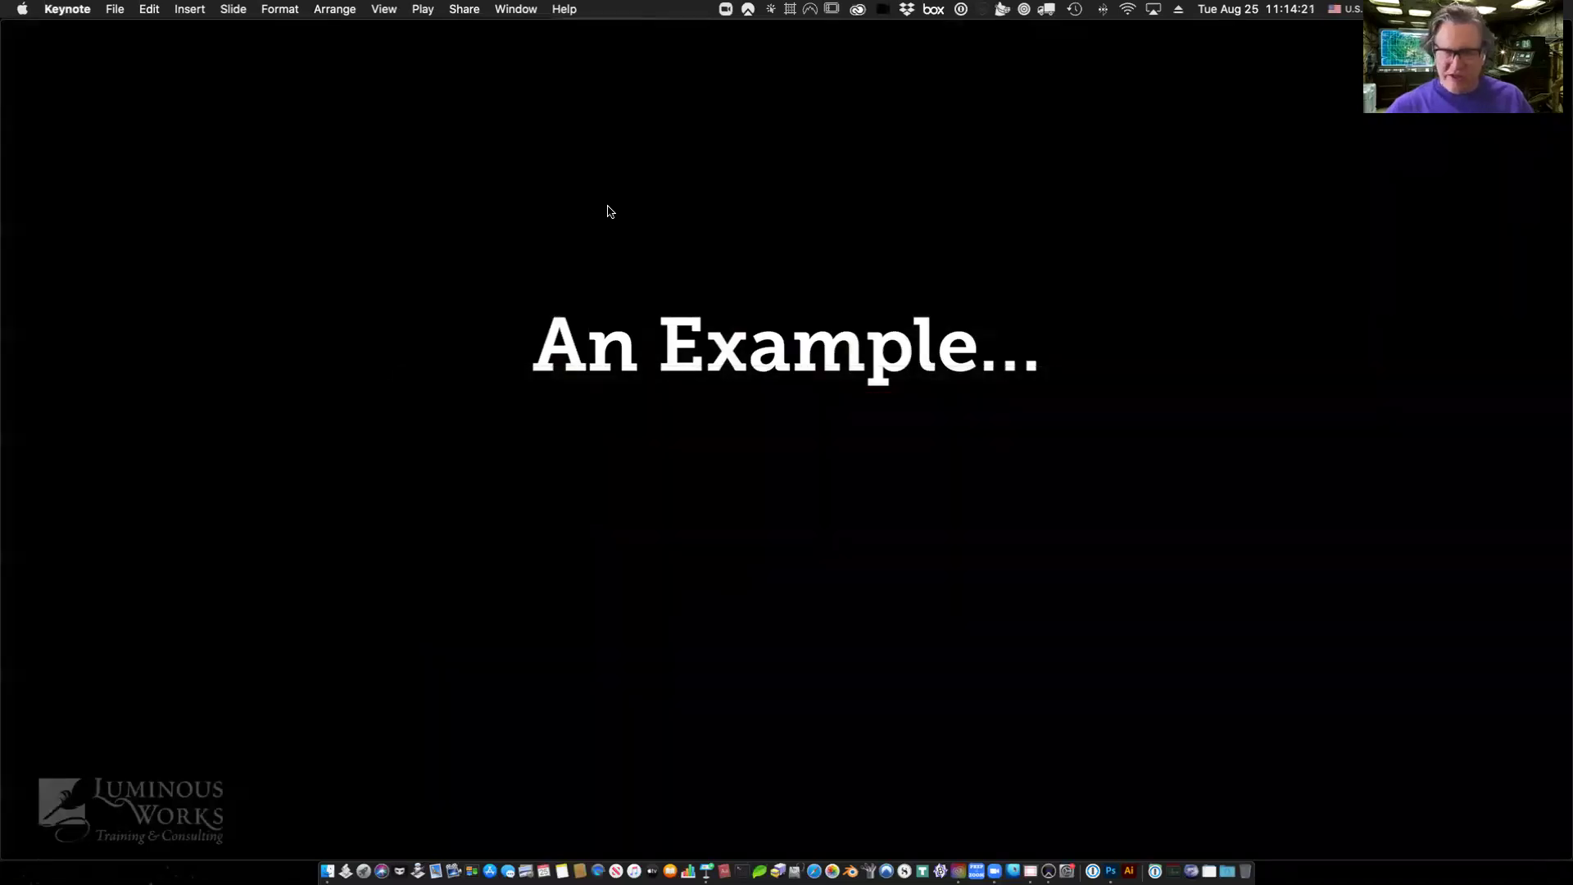
key(Right)
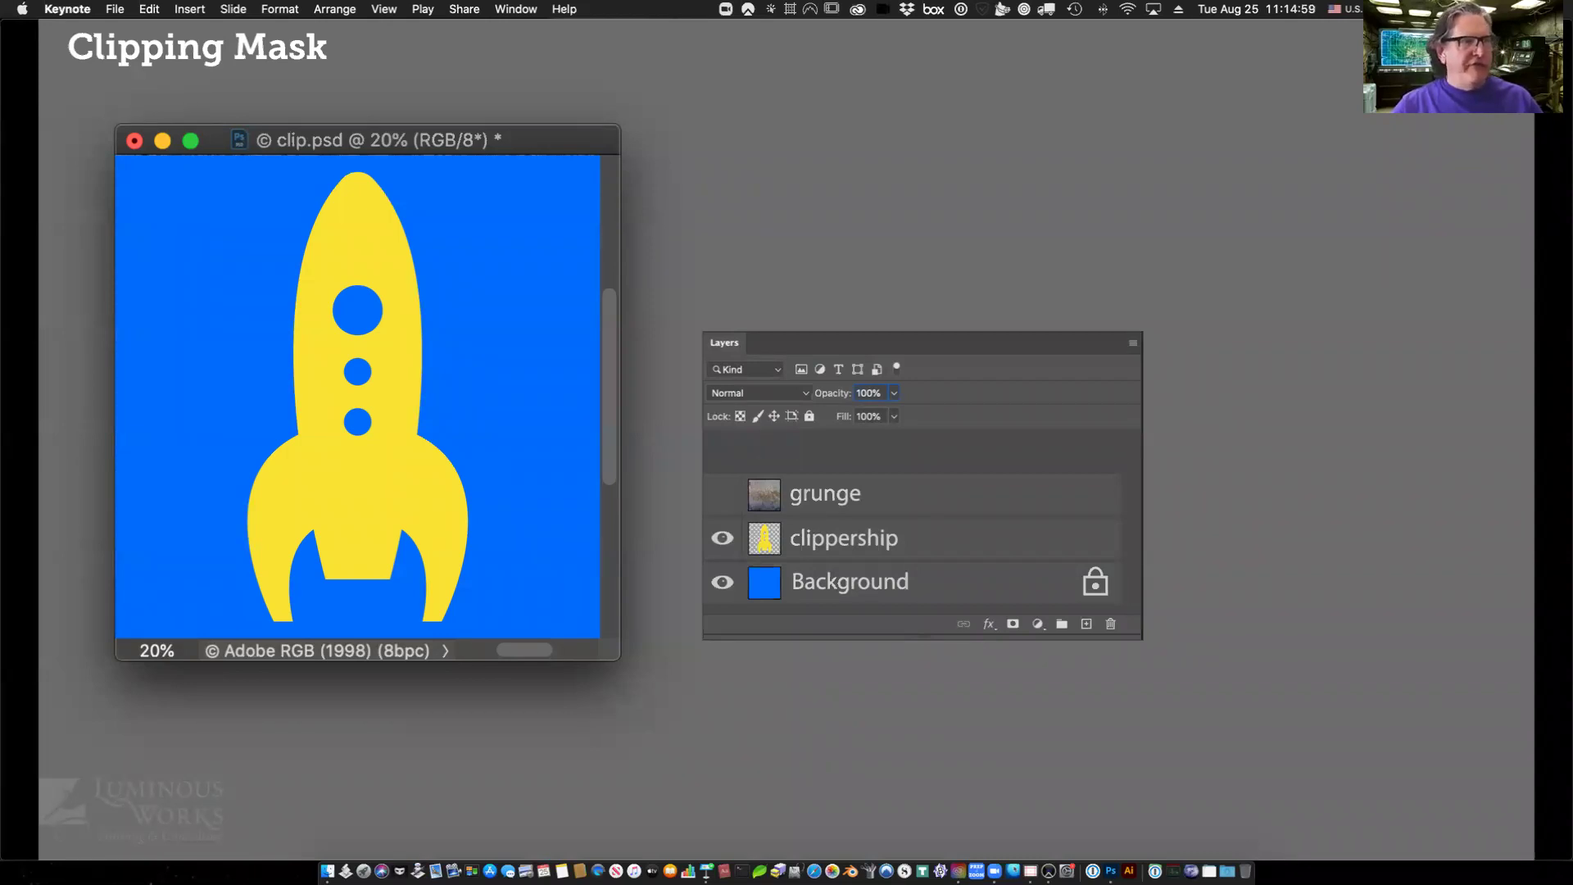
key(Right)
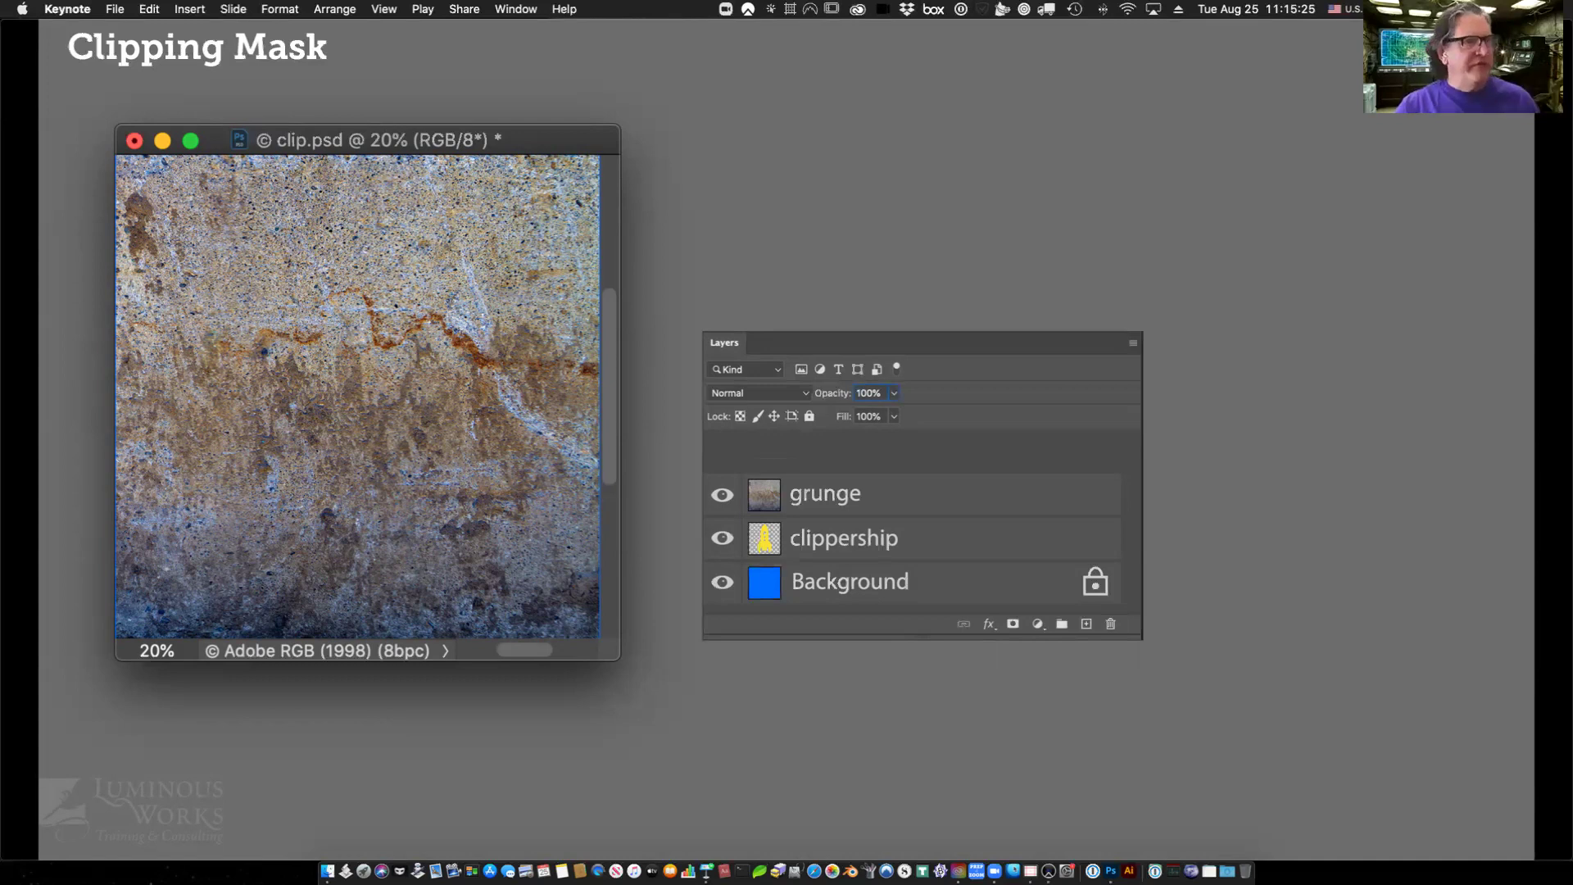
key(Right)
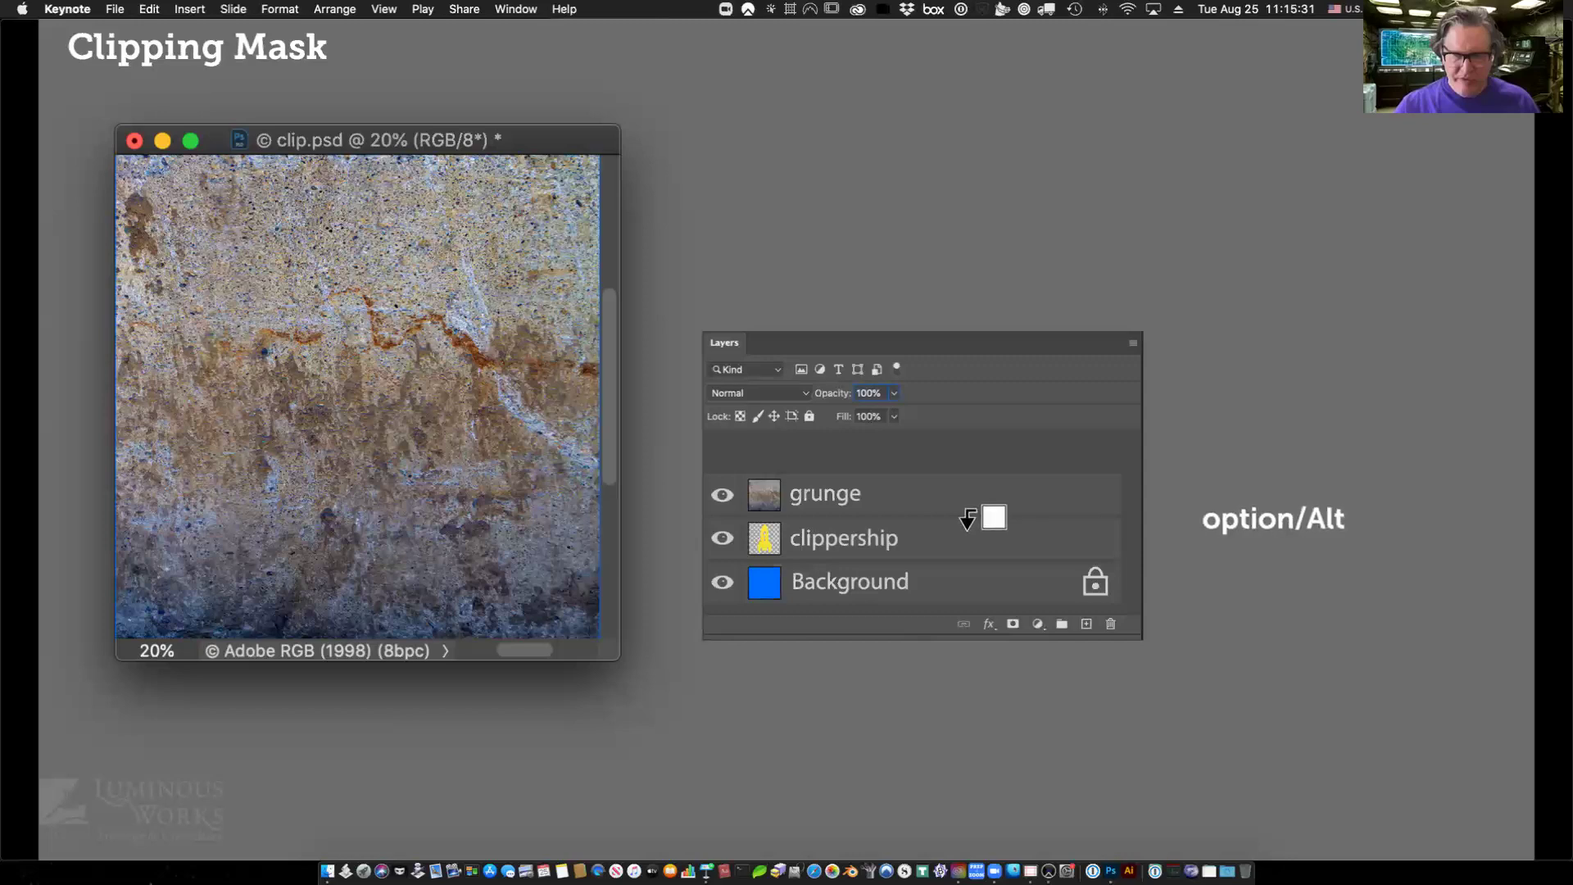
key(Right)
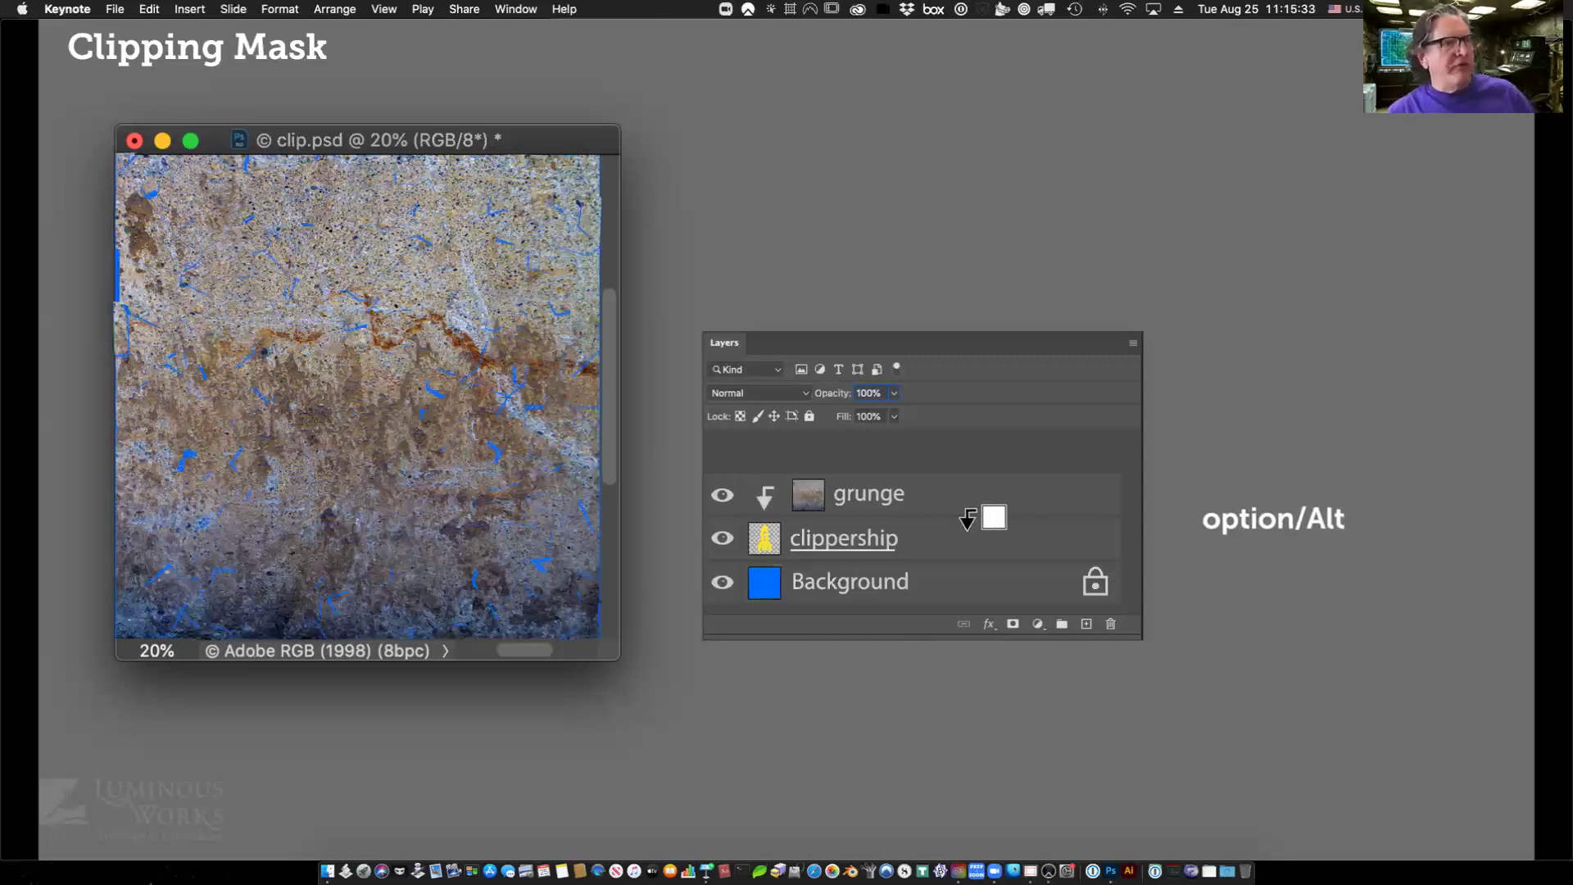
key(Right)
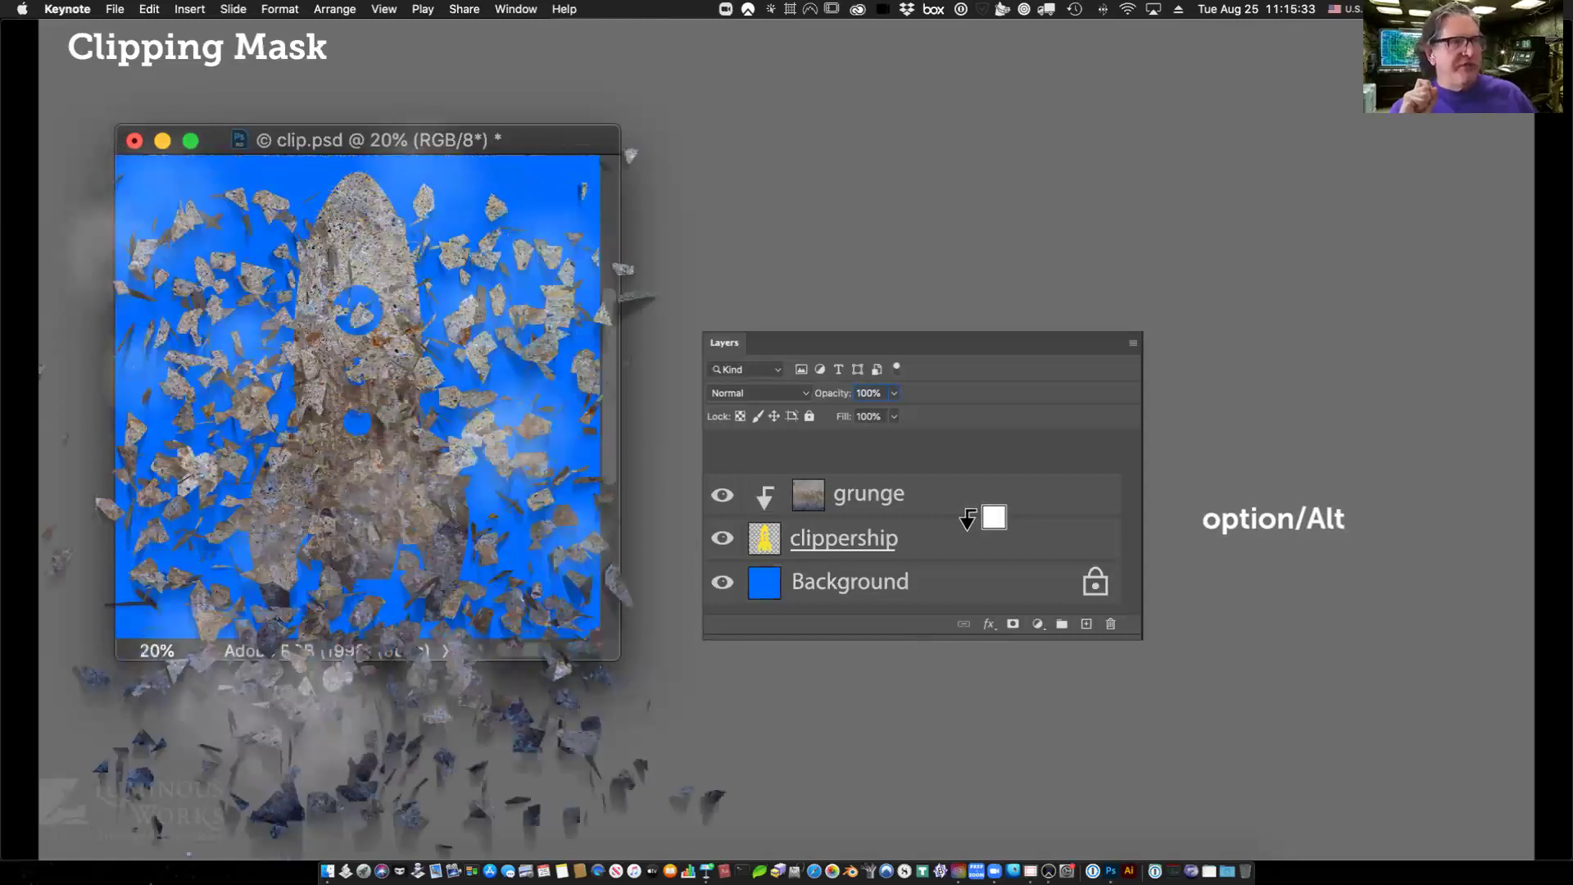
key(Right)
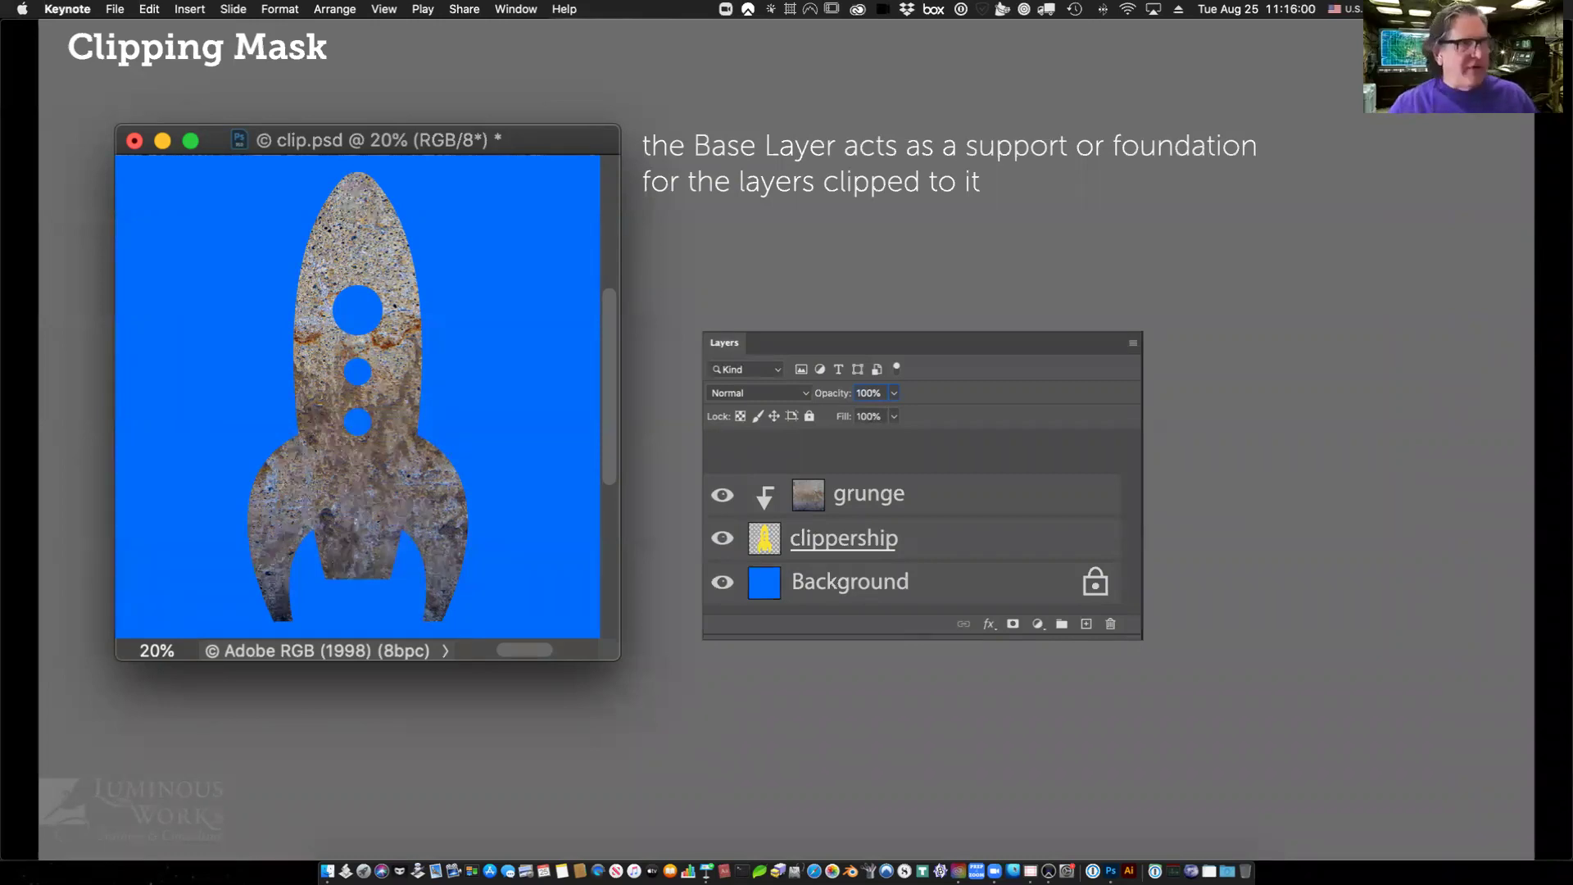
key(Right)
Switch back to Photoshop, add a Curves adjustment above Some Dude copy with its Blue curve pulled down, and clip it to that layer.
key(super+Tab)
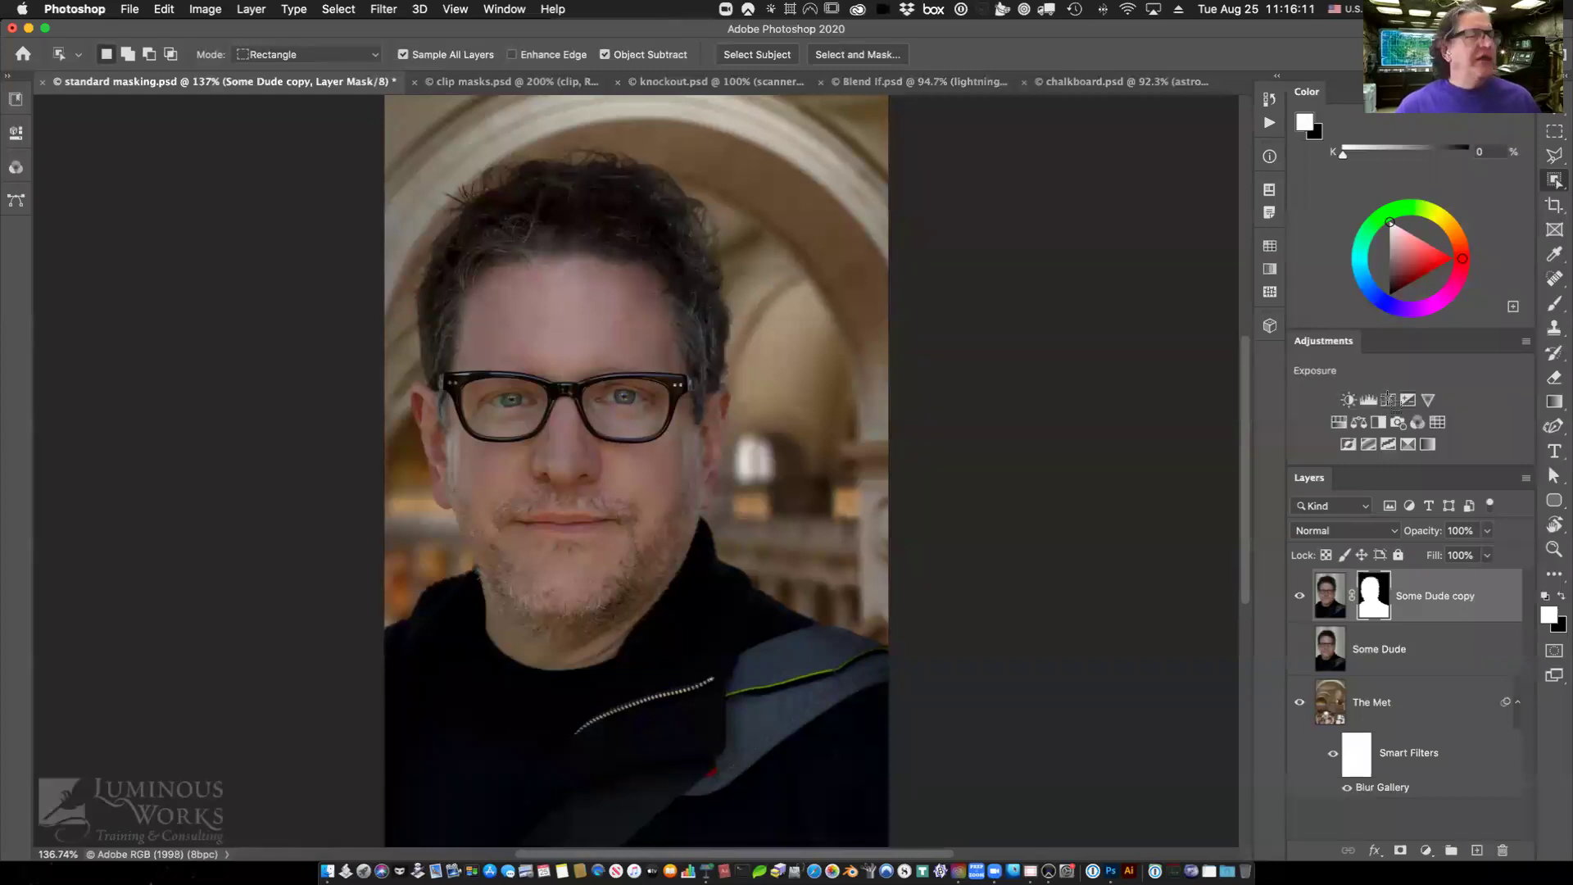
key(super+m)
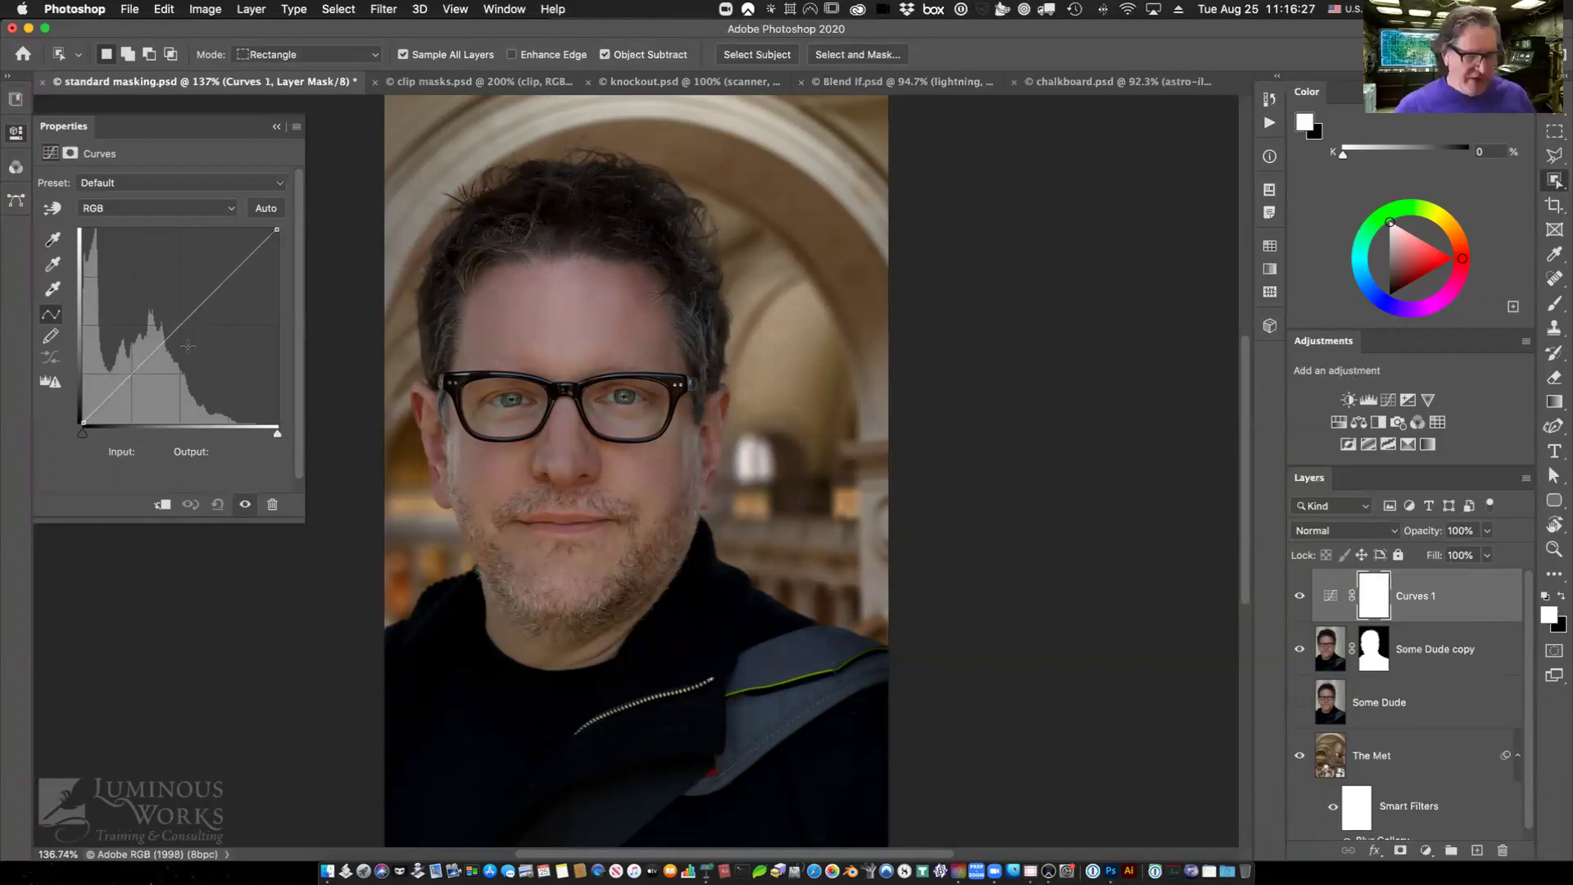
key(alt+5)
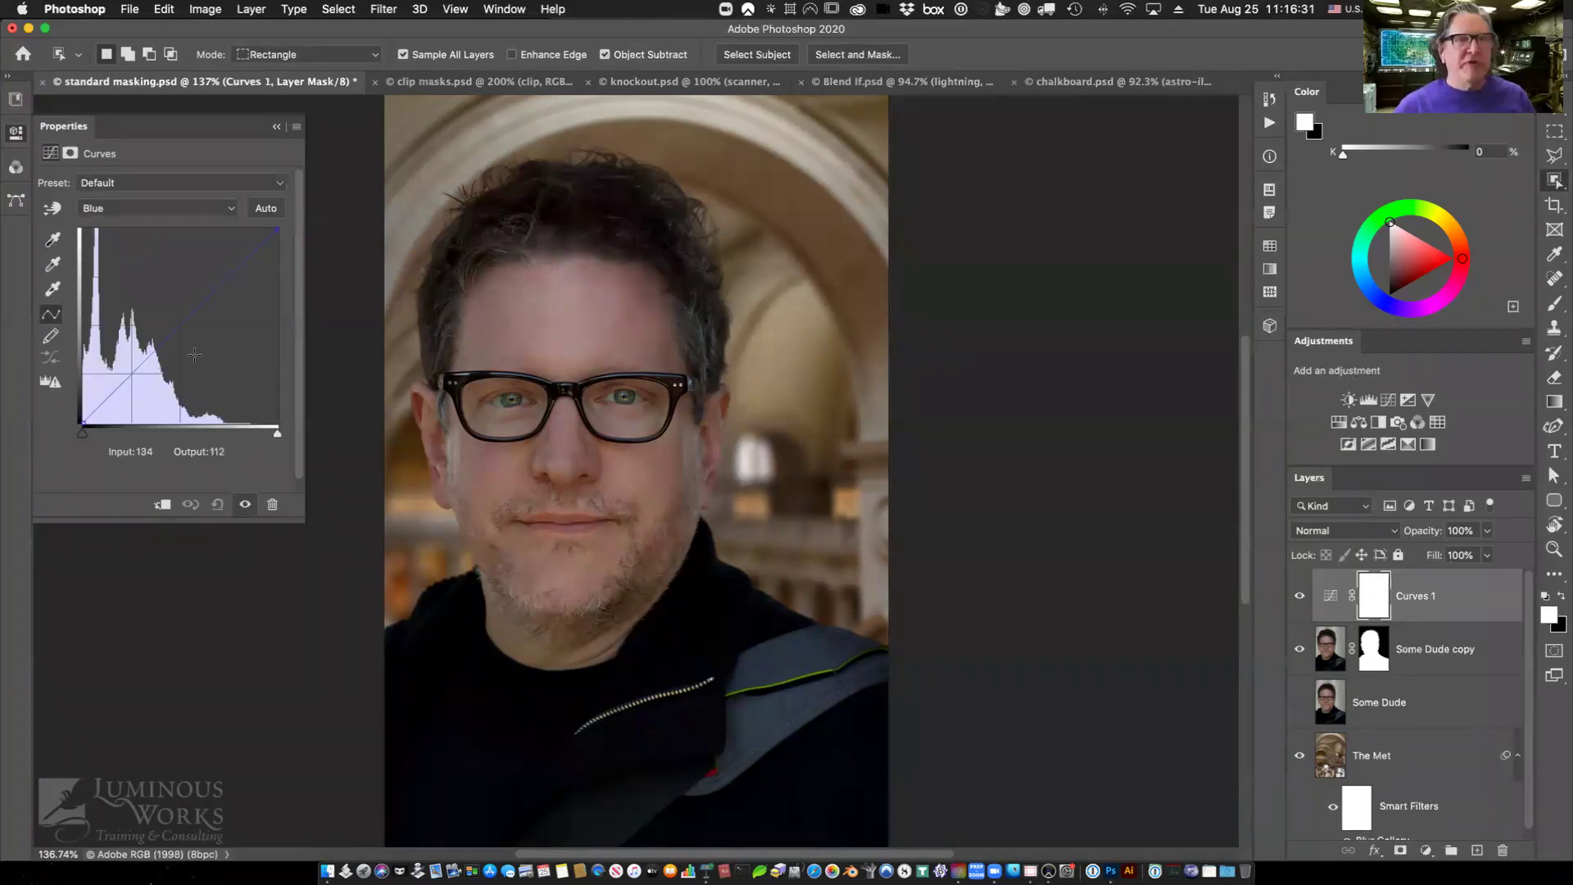
click(194, 354)
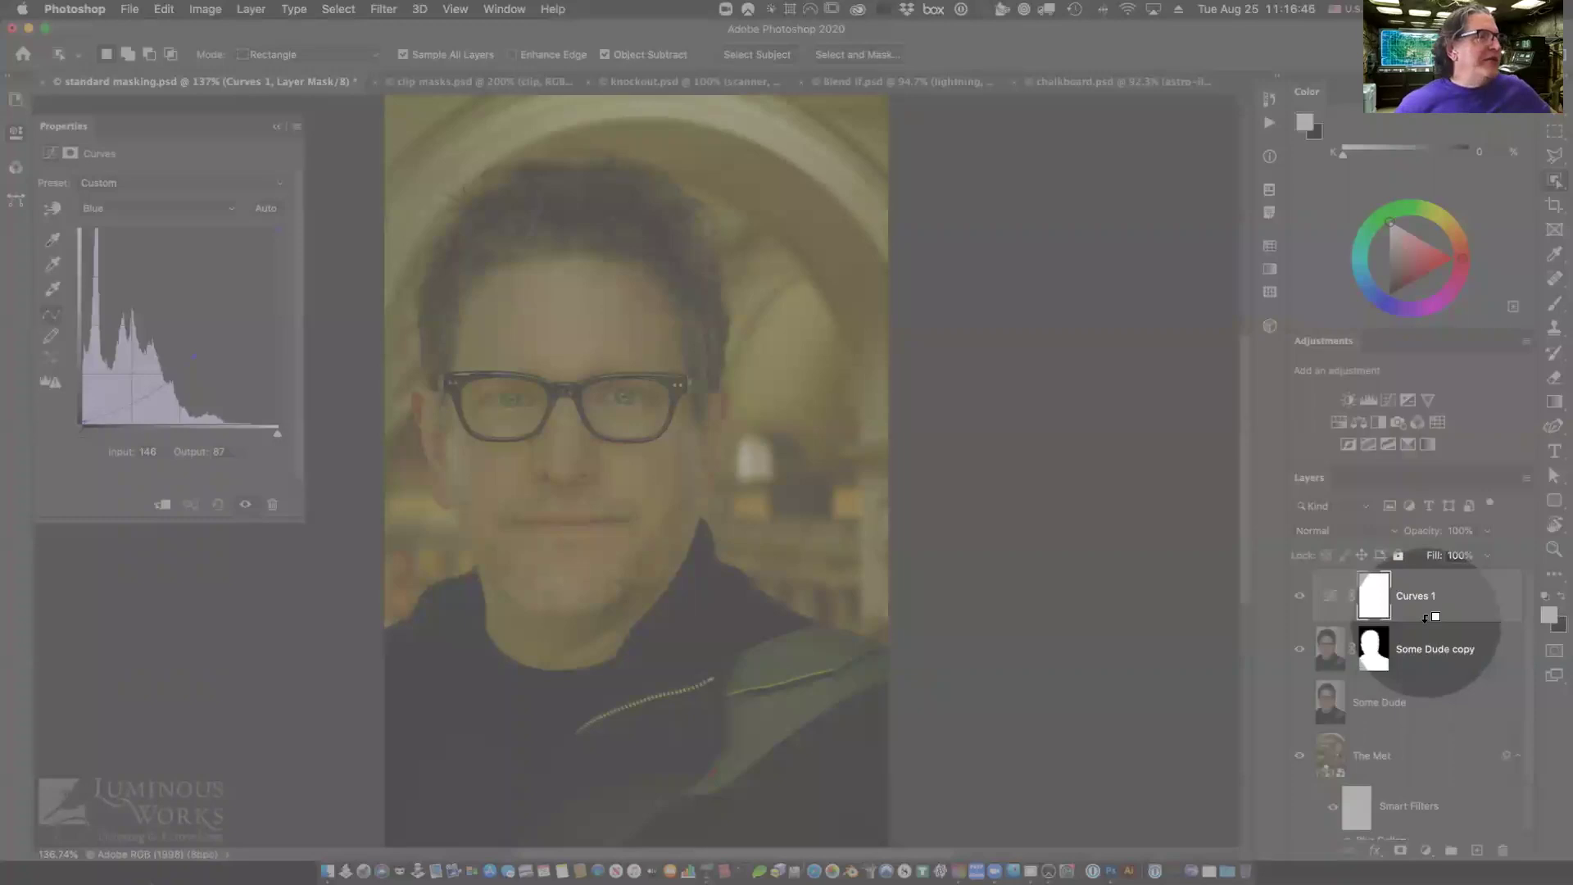
alt+click(1425, 618)
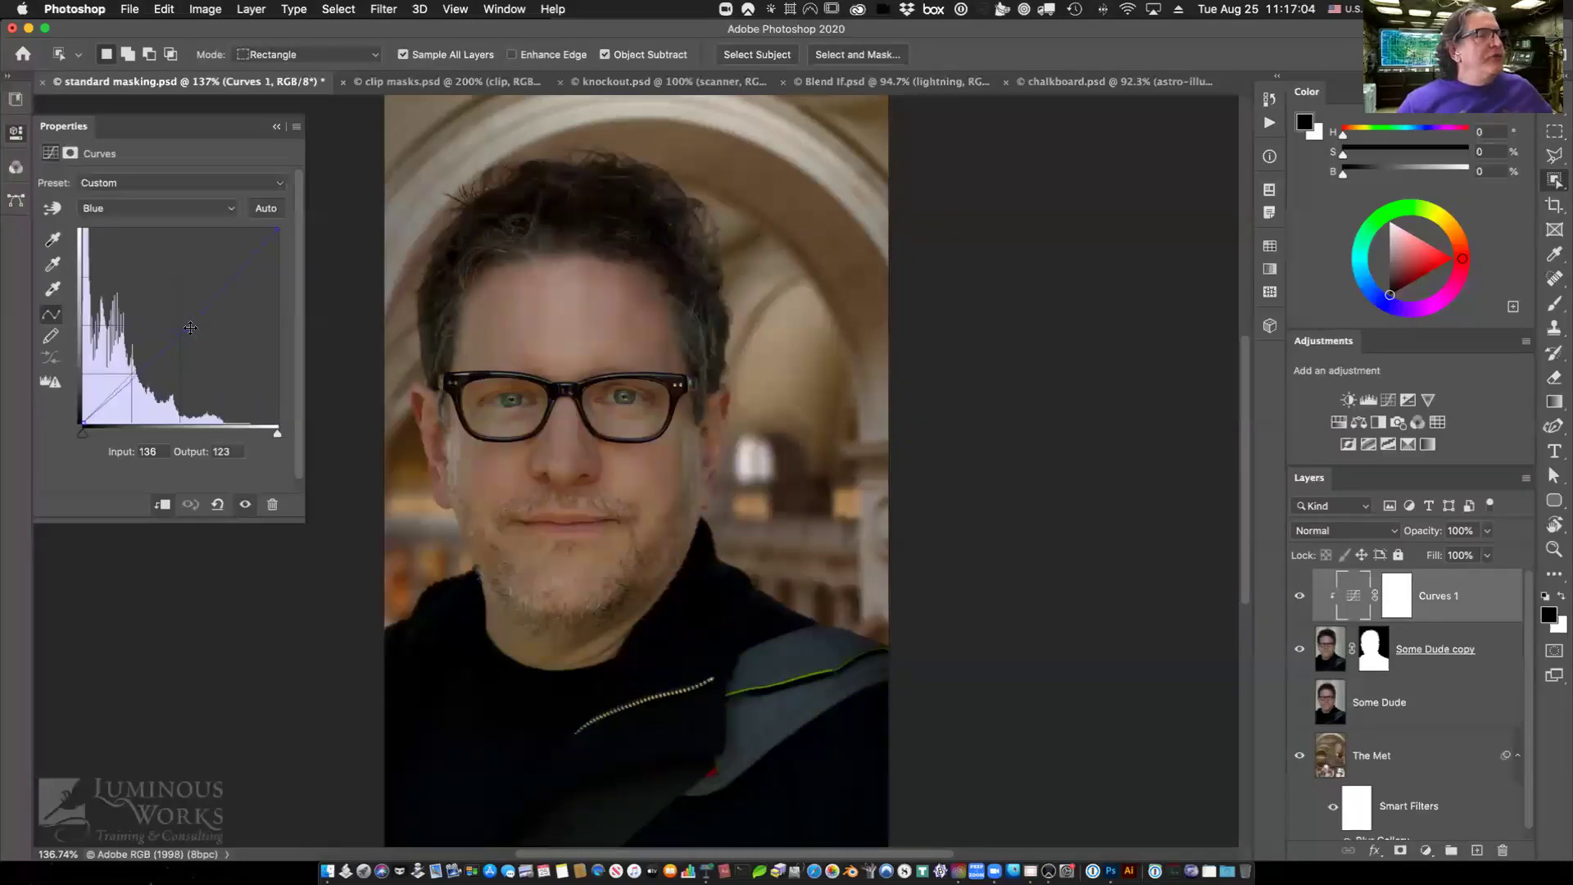
Refine the Blue curve with a midtone point at input 136, output 126 and a darker point at input 65, output 62, and collapse the curve settings.
drag(190, 328, 186, 325)
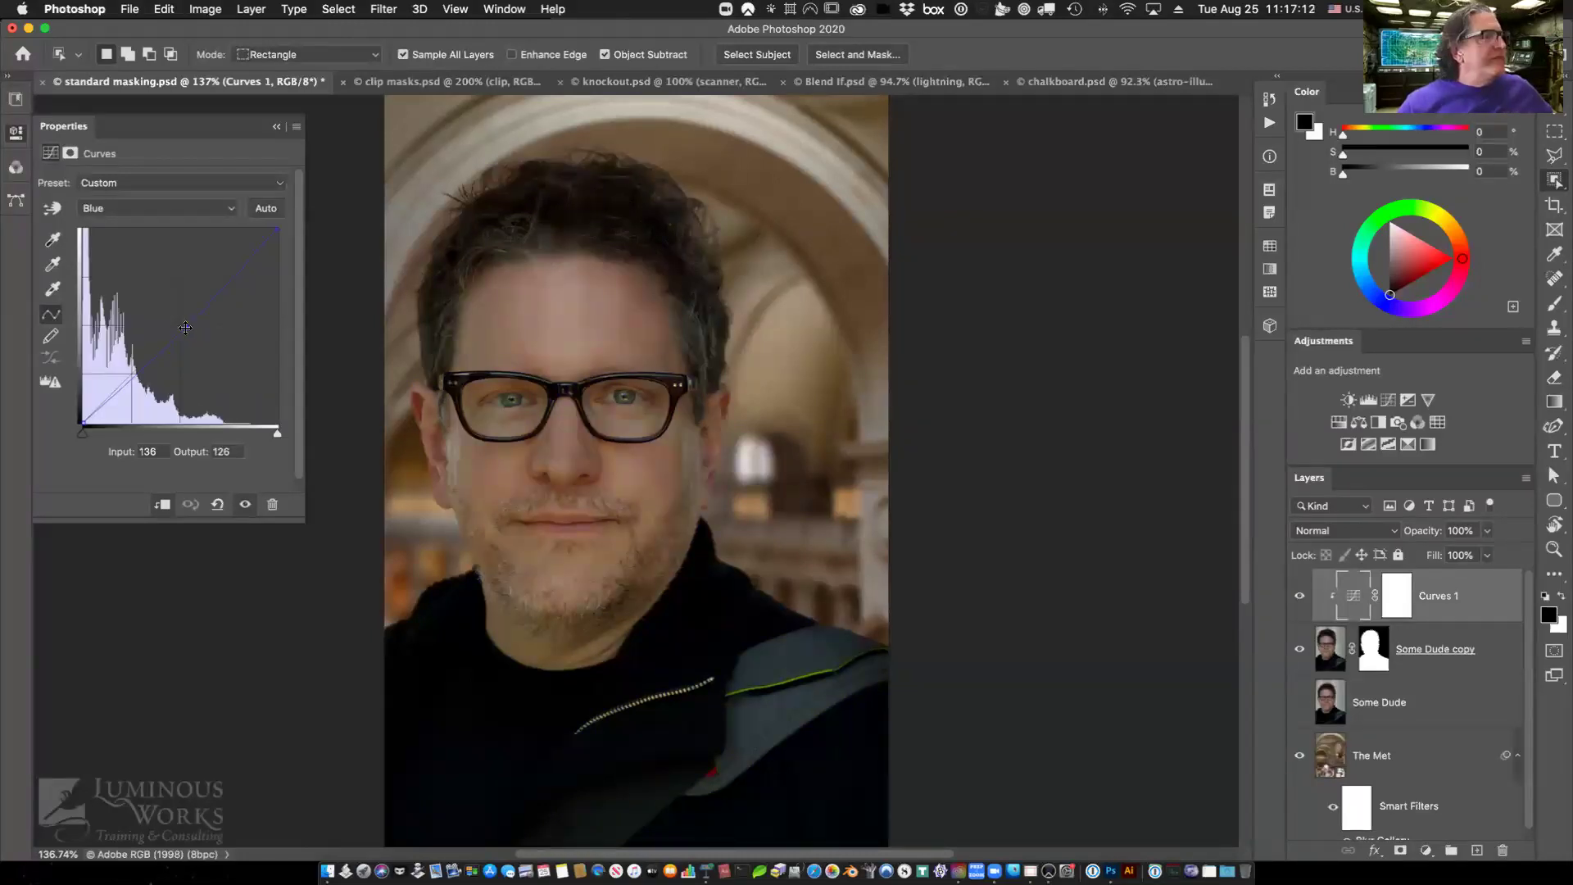
click(133, 376)
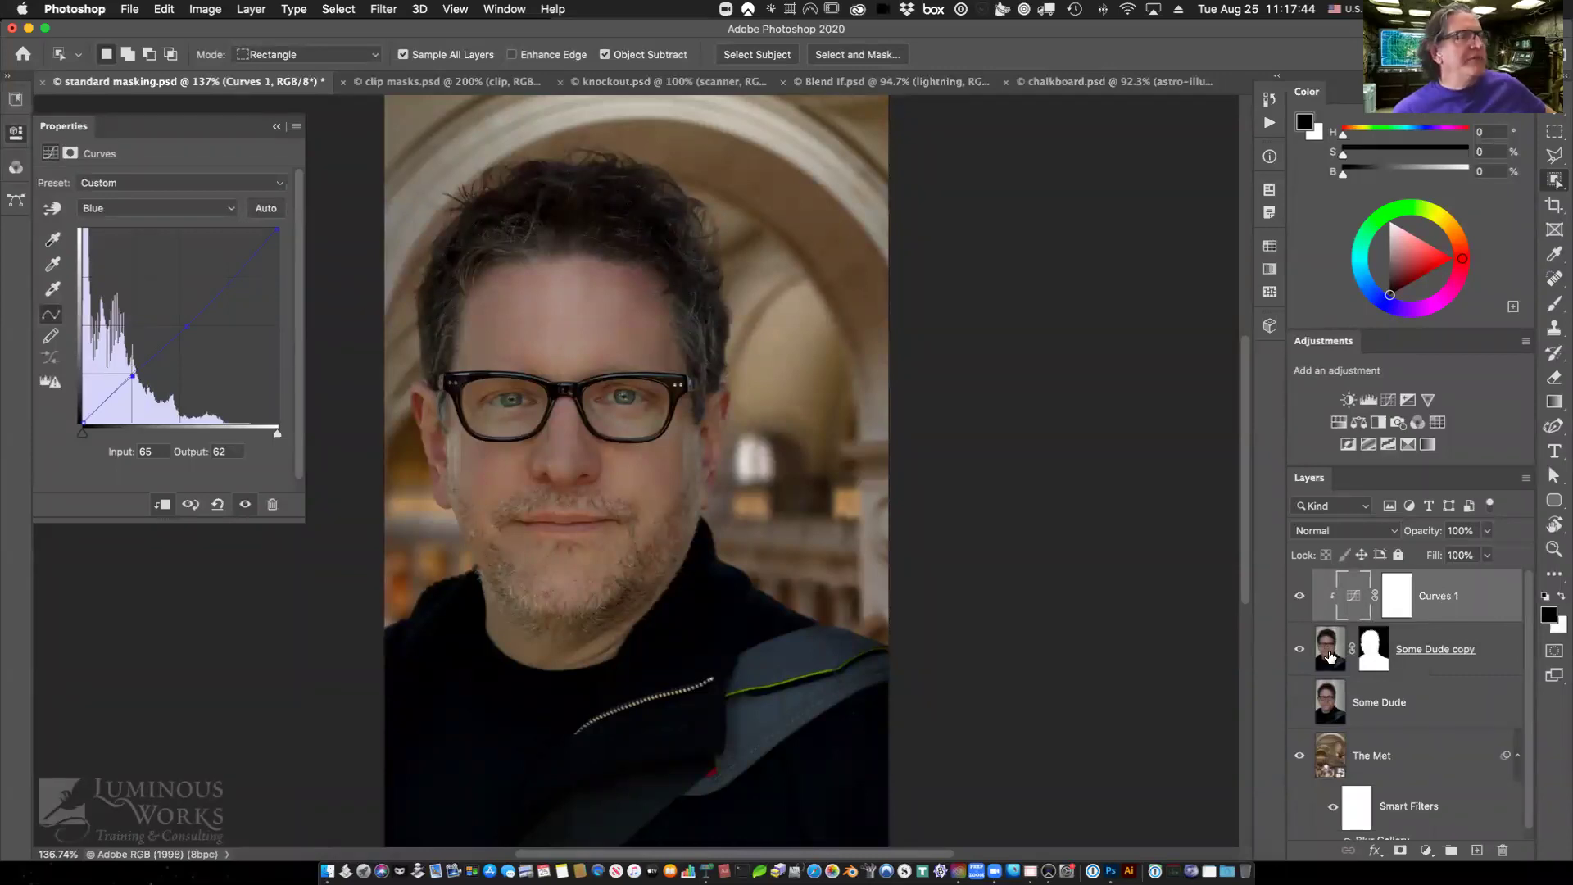
click(4, 134)
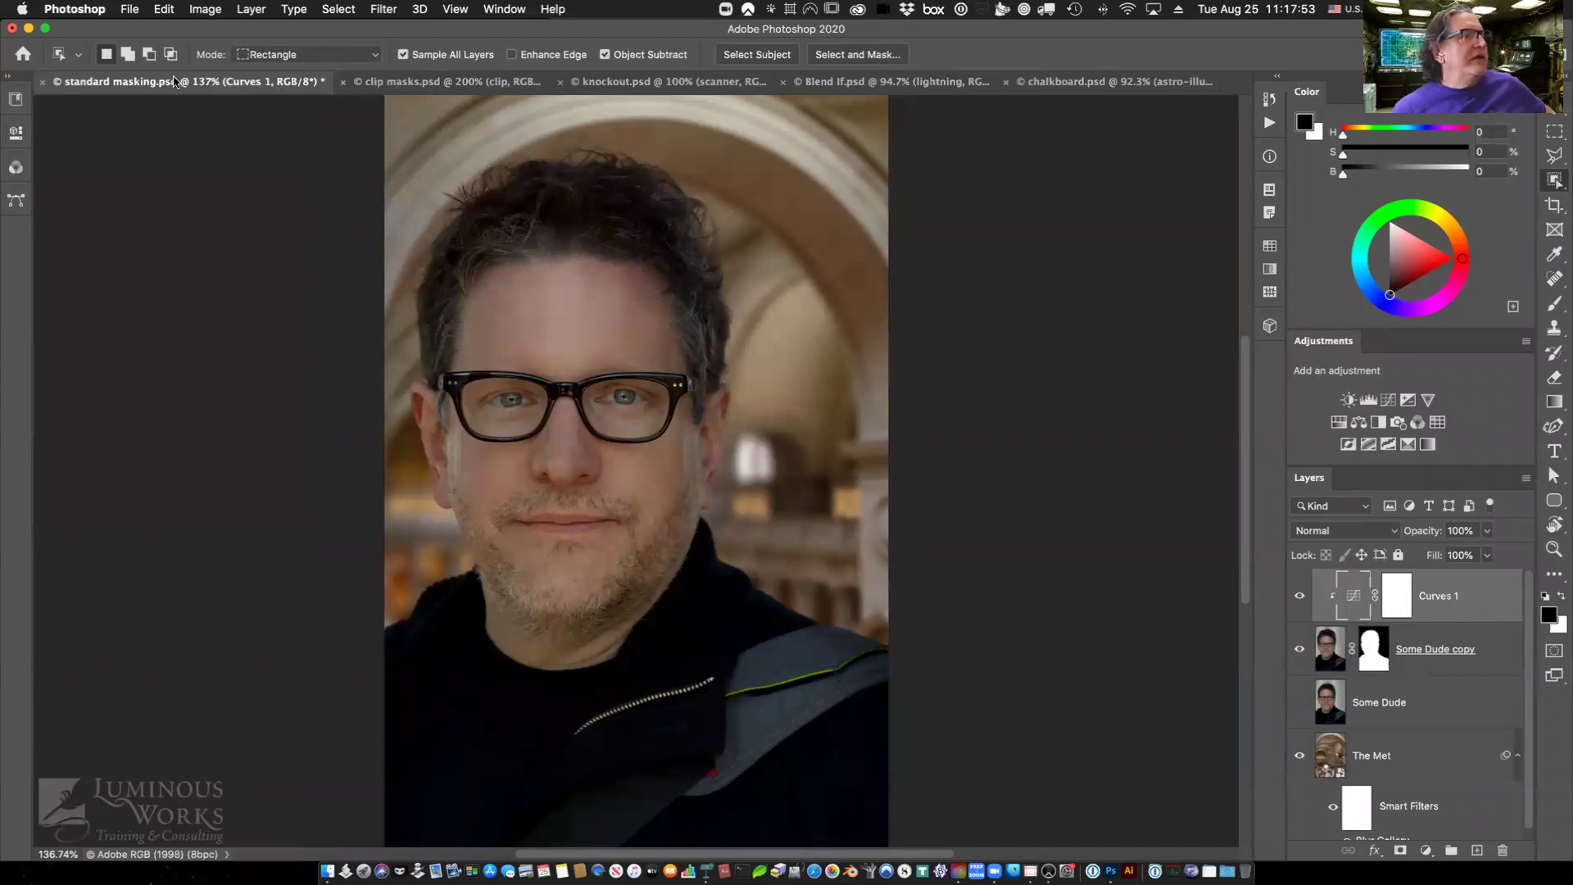
In the clip masks.psd document, show the tortoiseshell layer and clip it to the clip layer.
click(390, 83)
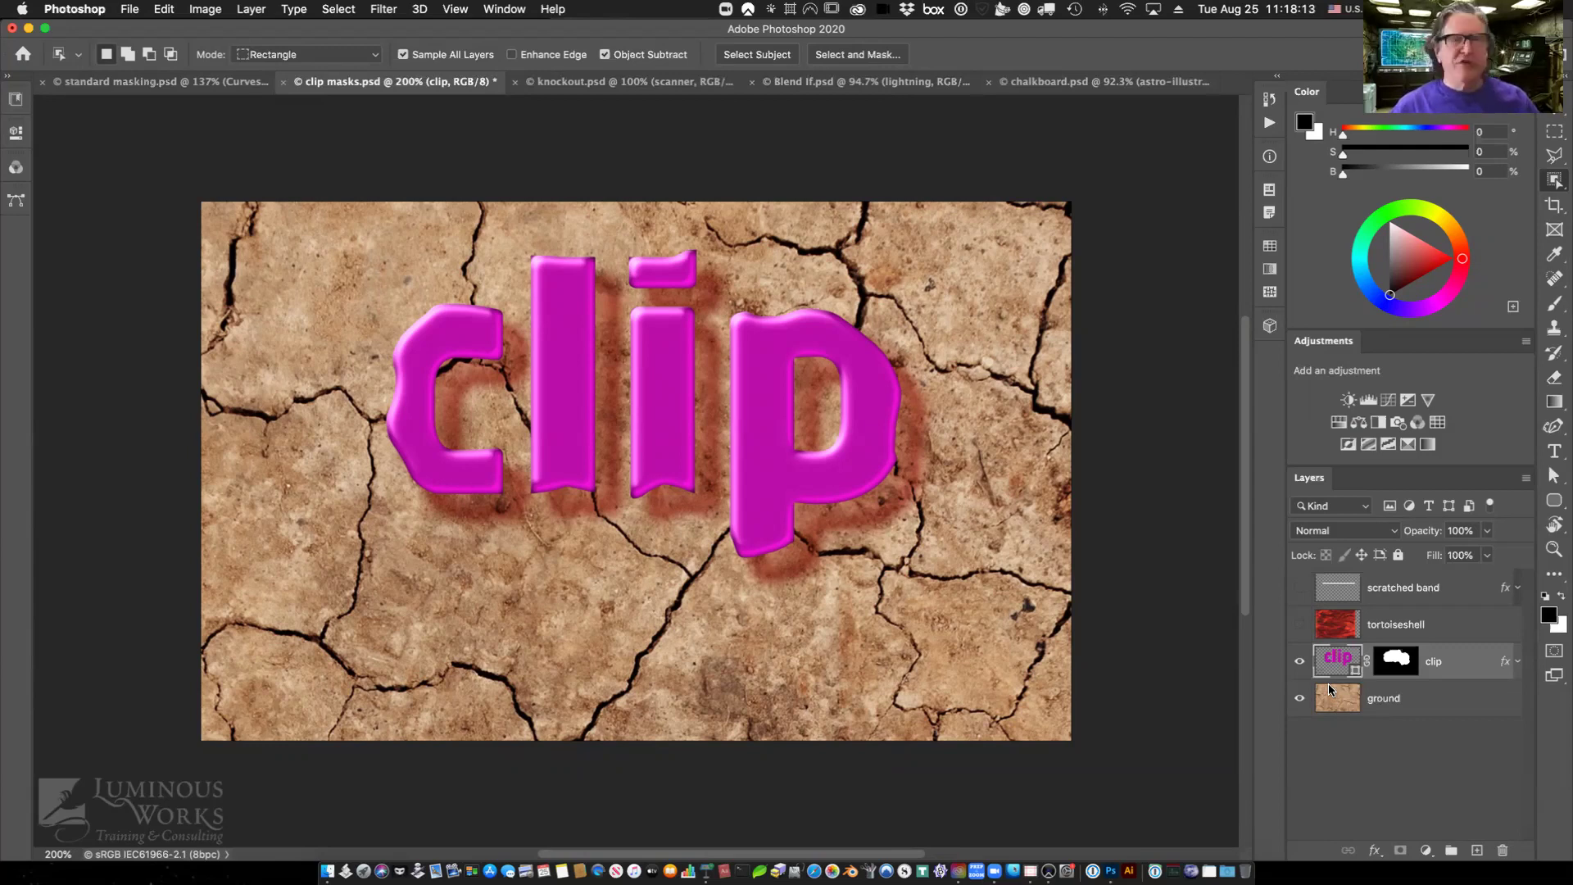
click(1513, 662)
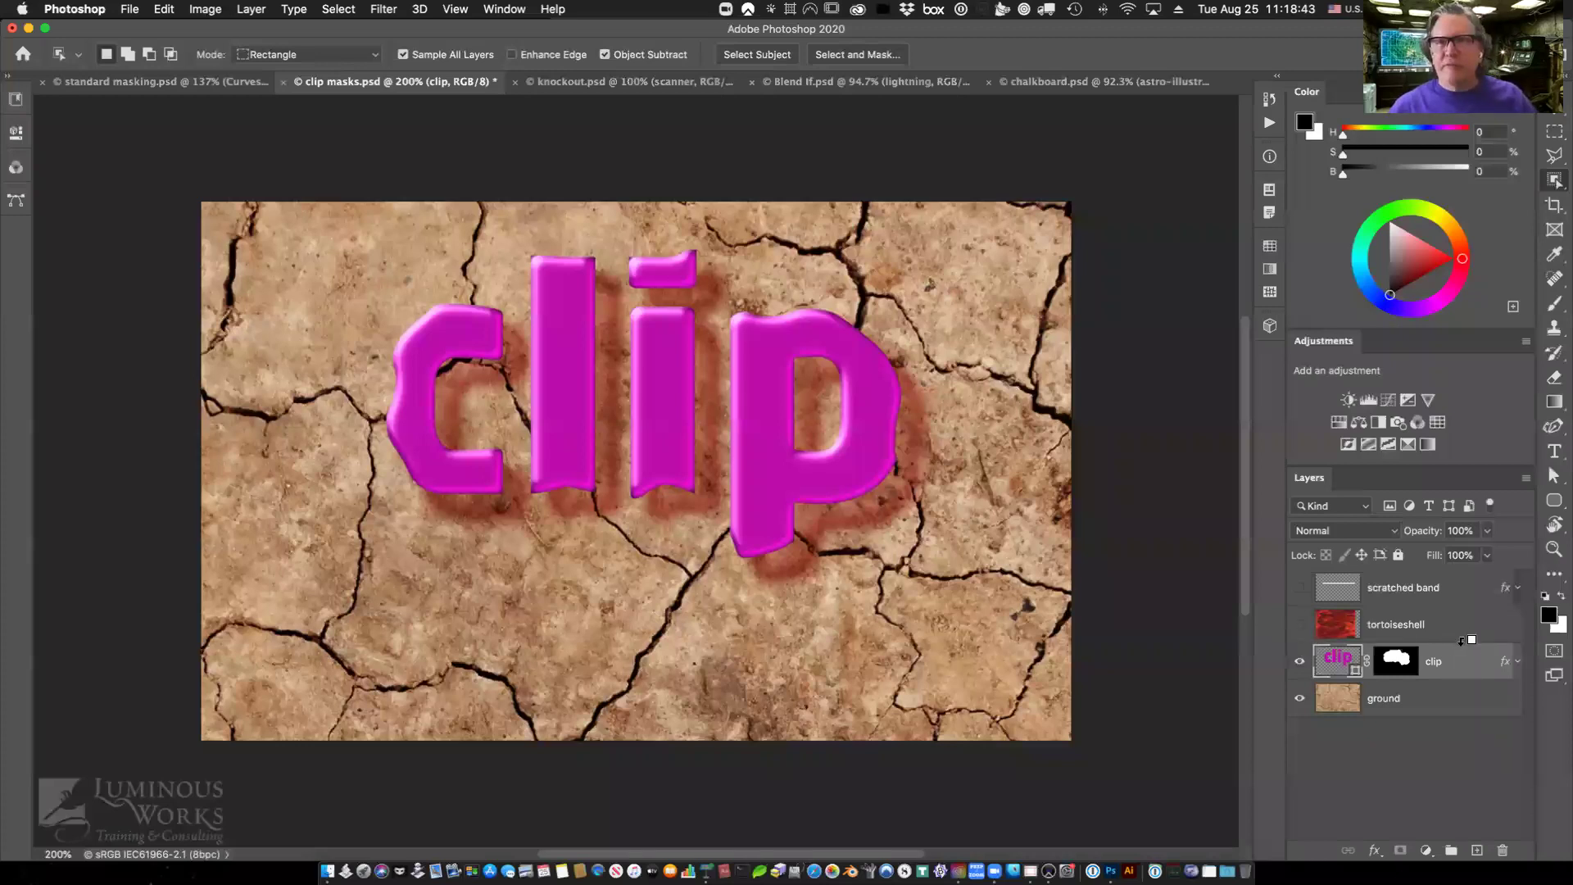
key(super+comma)
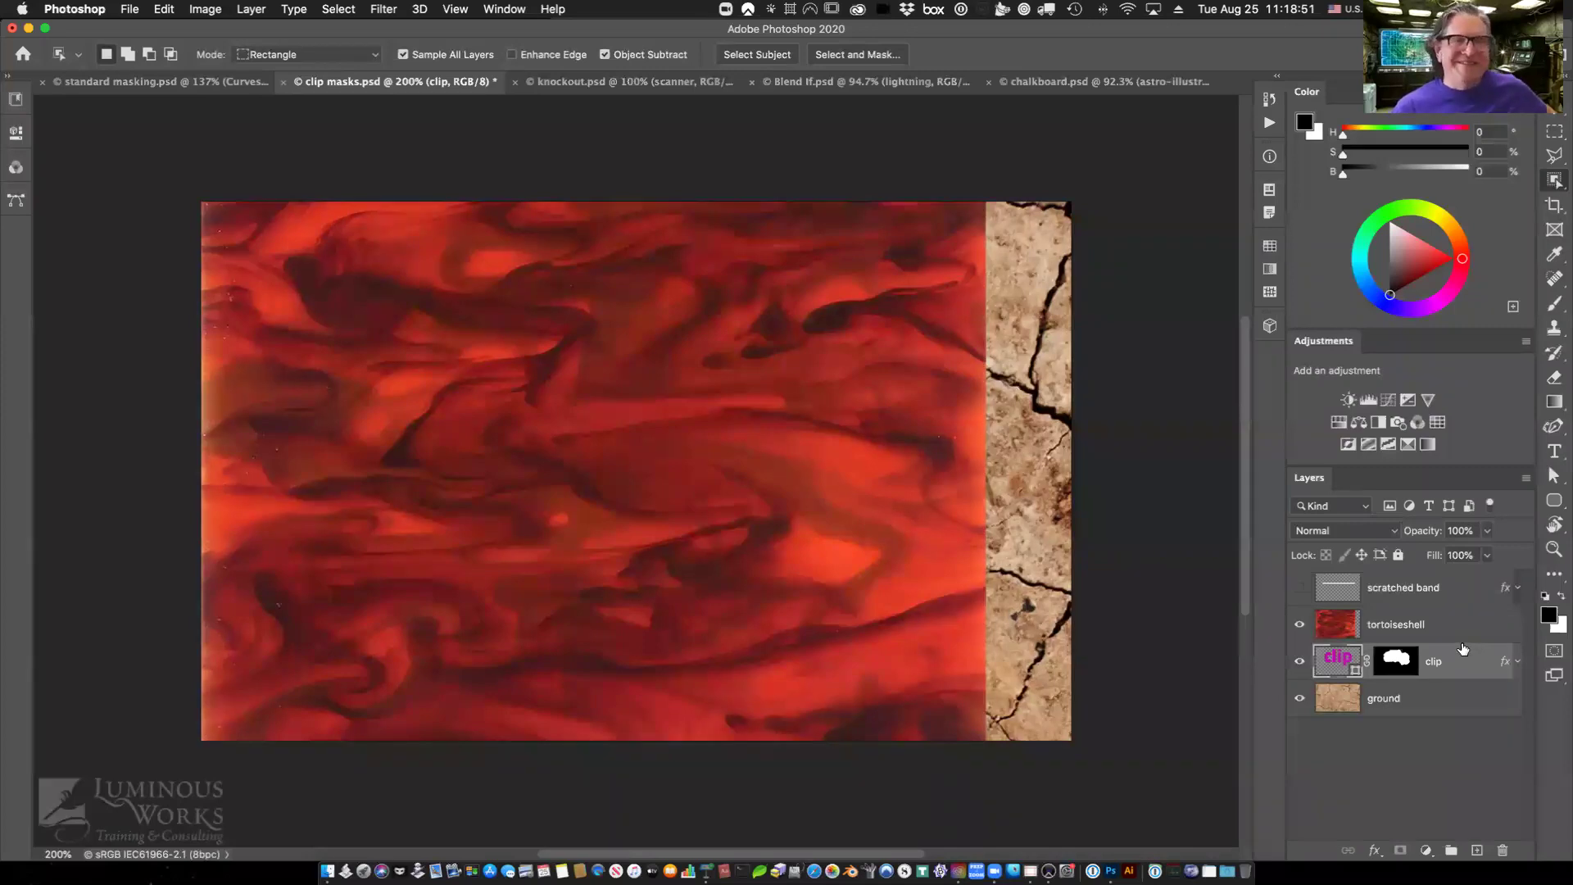
alt+click(1462, 647)
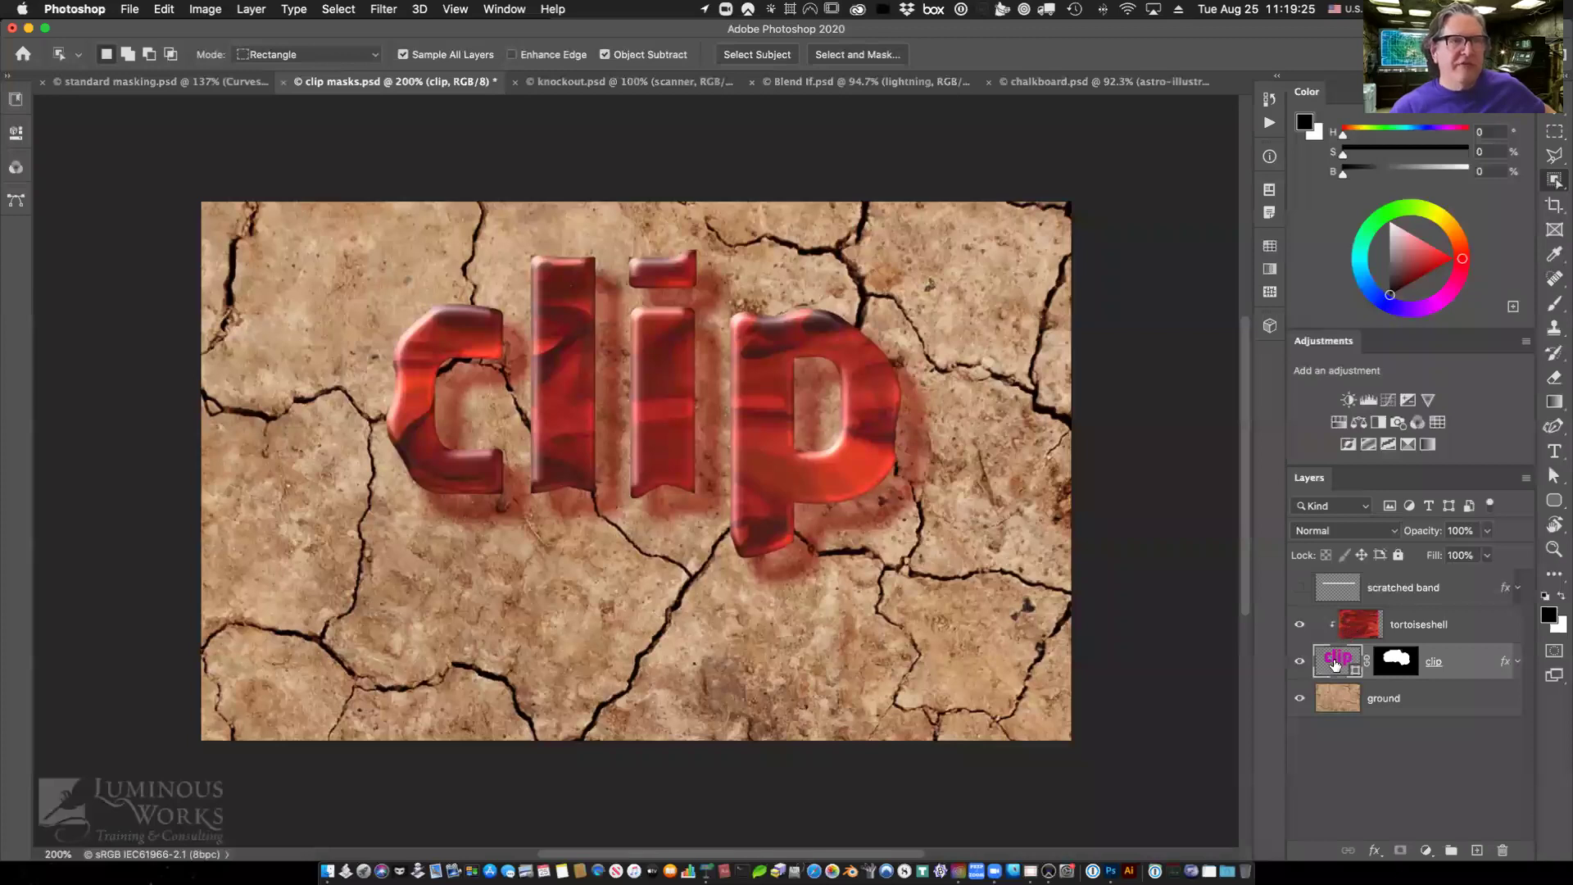
Toggle the tortoiseshell layer's visibility to compare, and show the scratched band layer and clip it to the clip layer.
click(1298, 623)
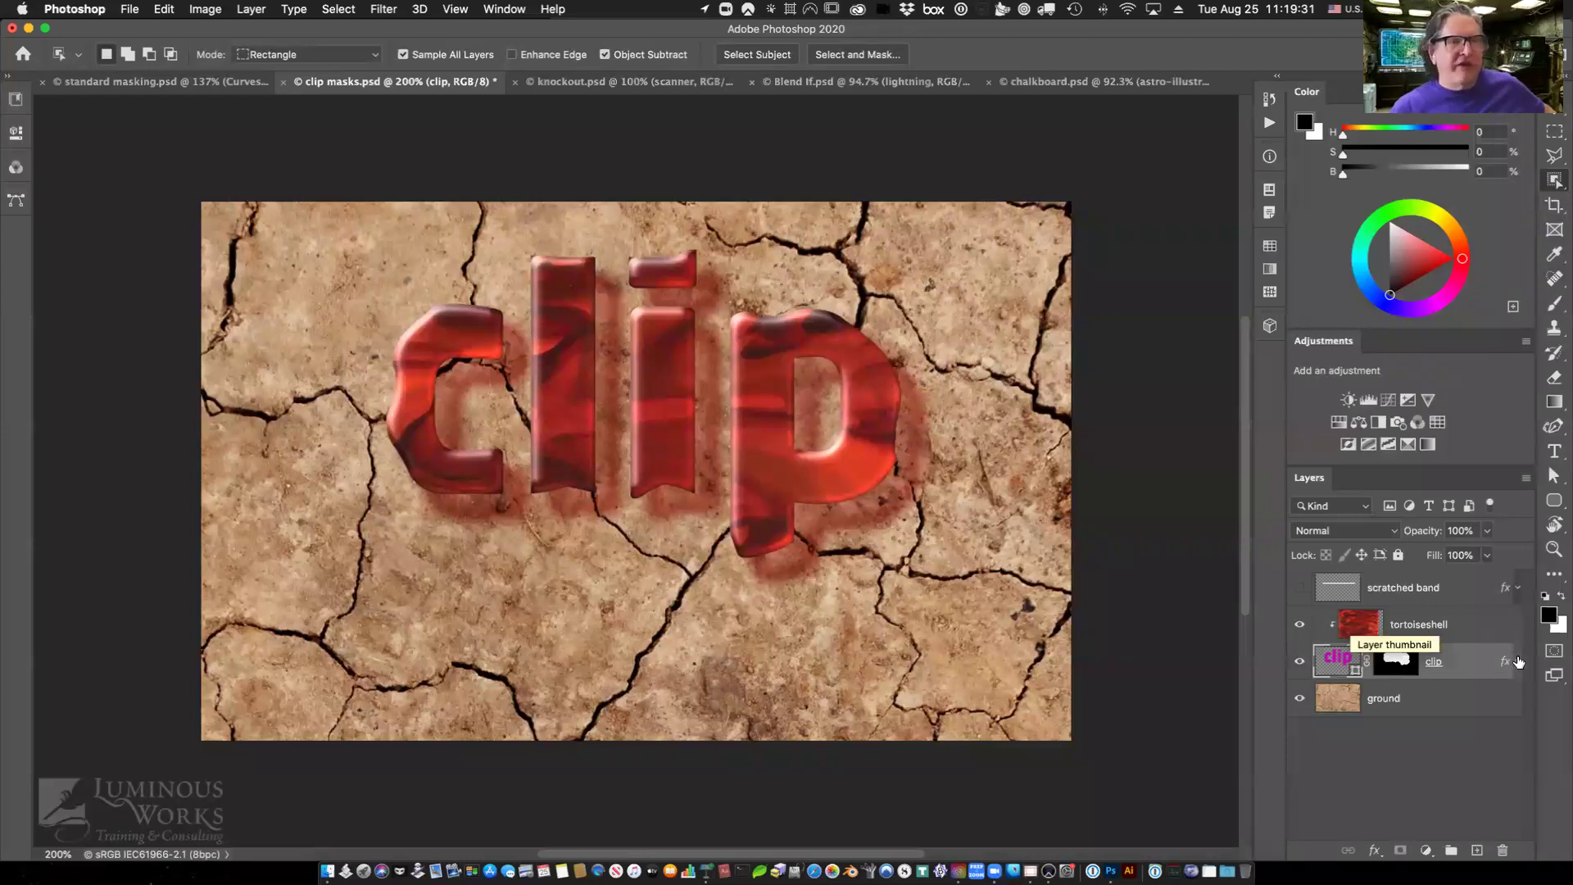
click(1299, 625)
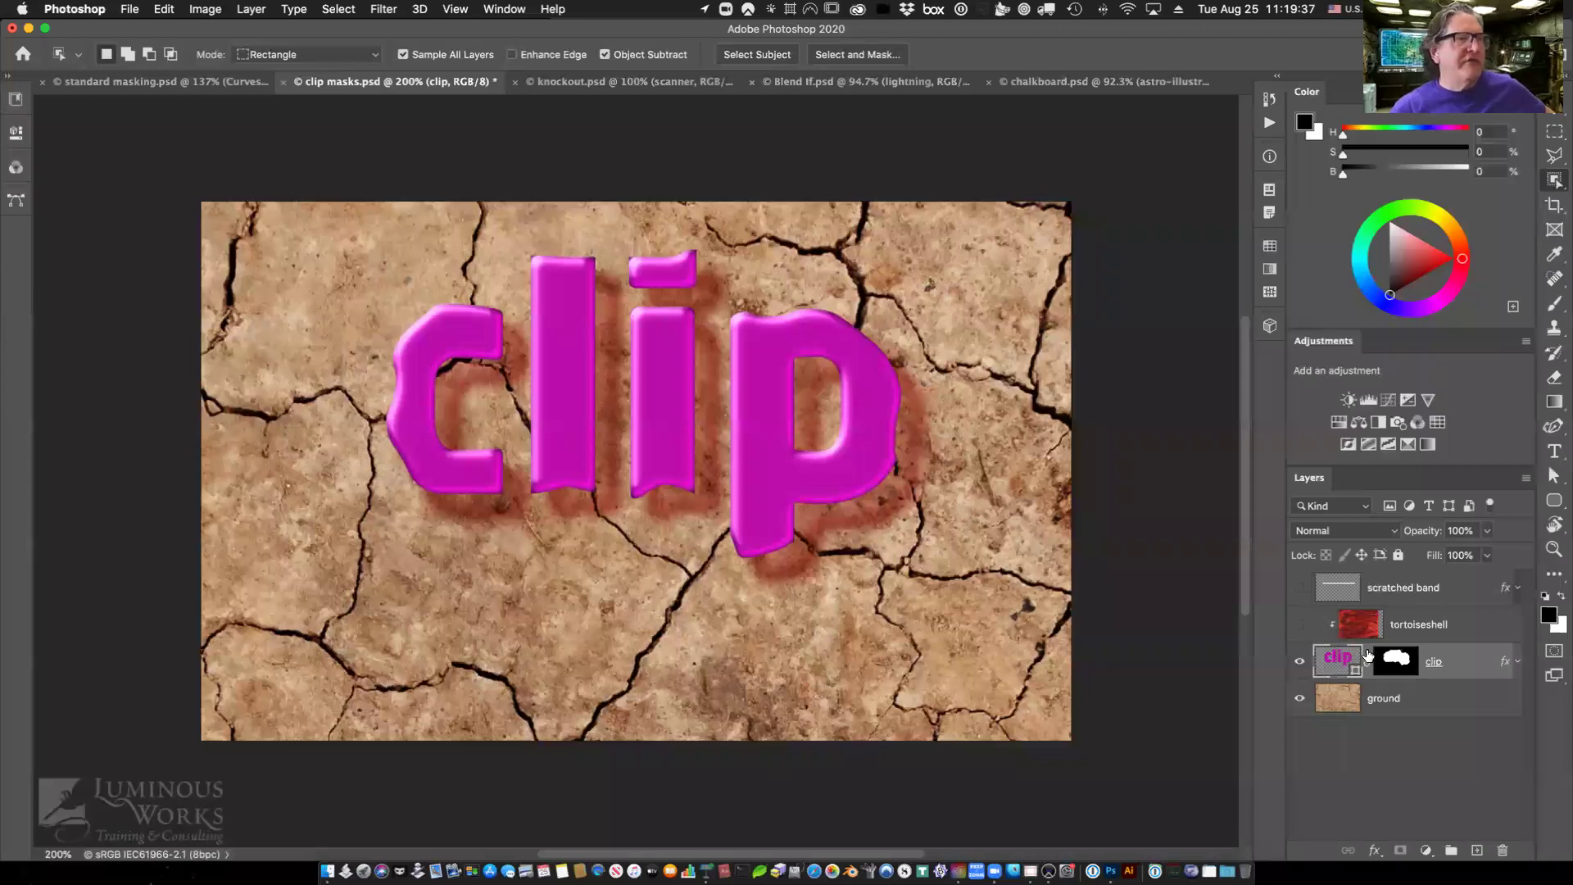
key(super+z)
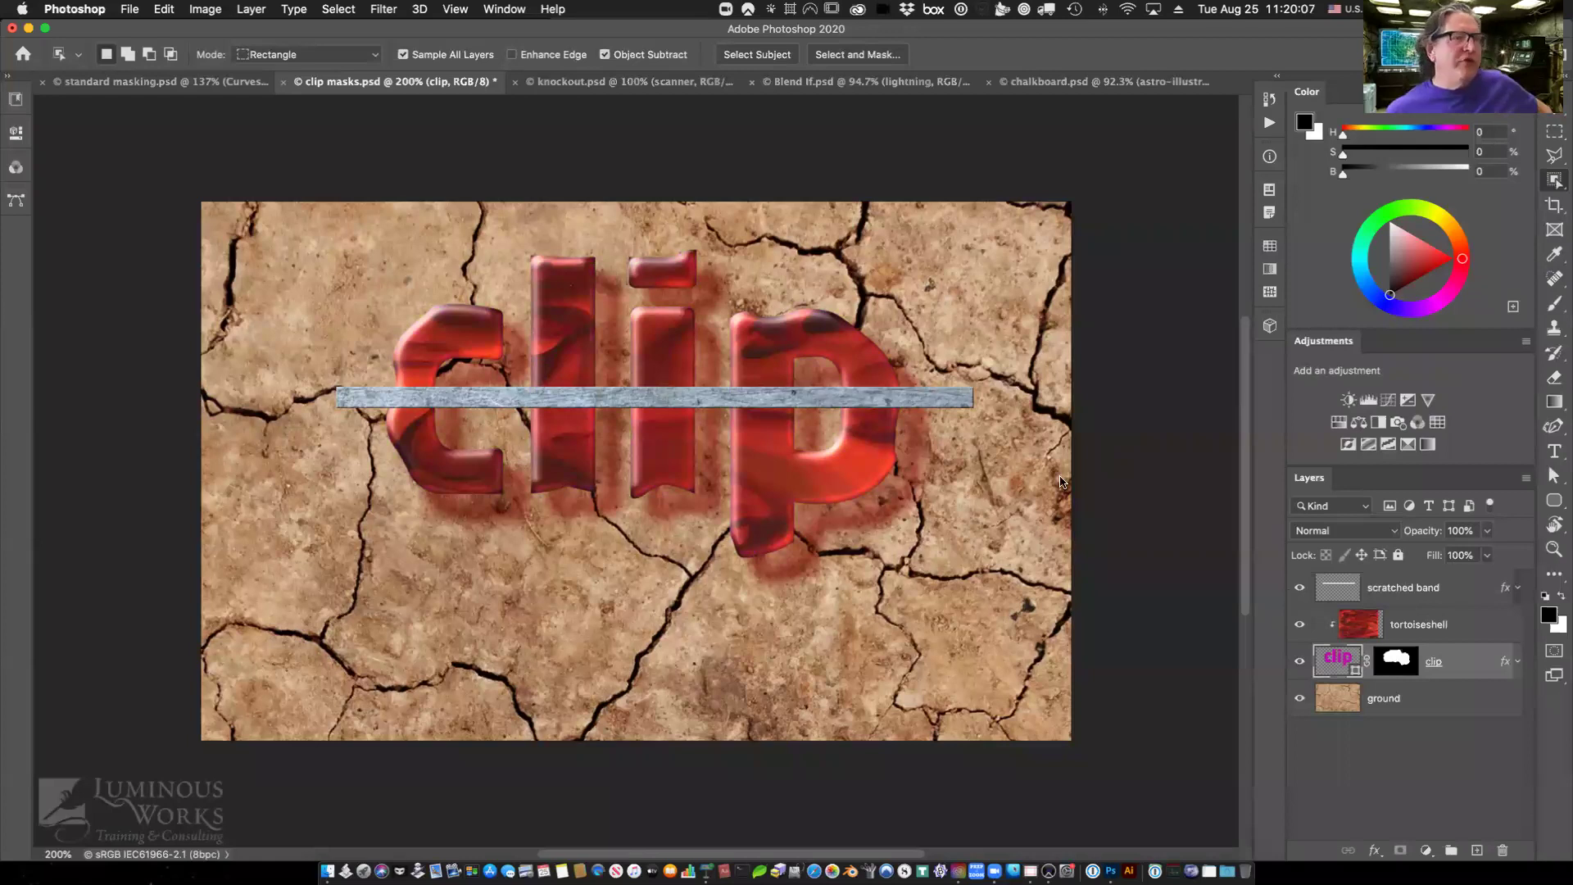
key(super+alt+g)
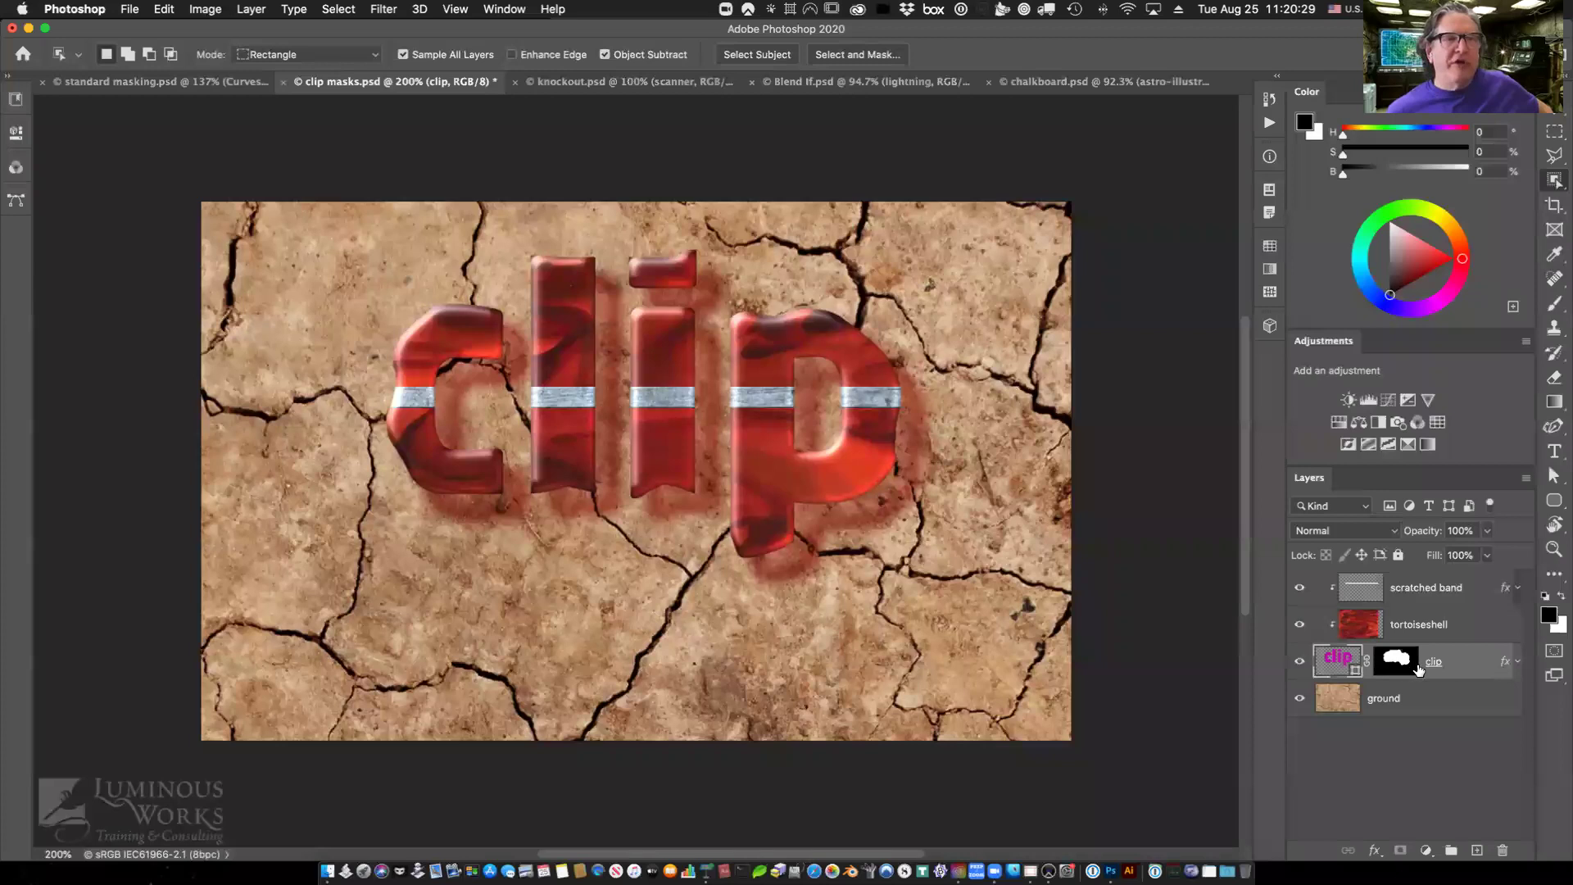
Hide the scratched band and tortoiseshell layers and set the clip layer's blend mode to Multiply.
click(1344, 531)
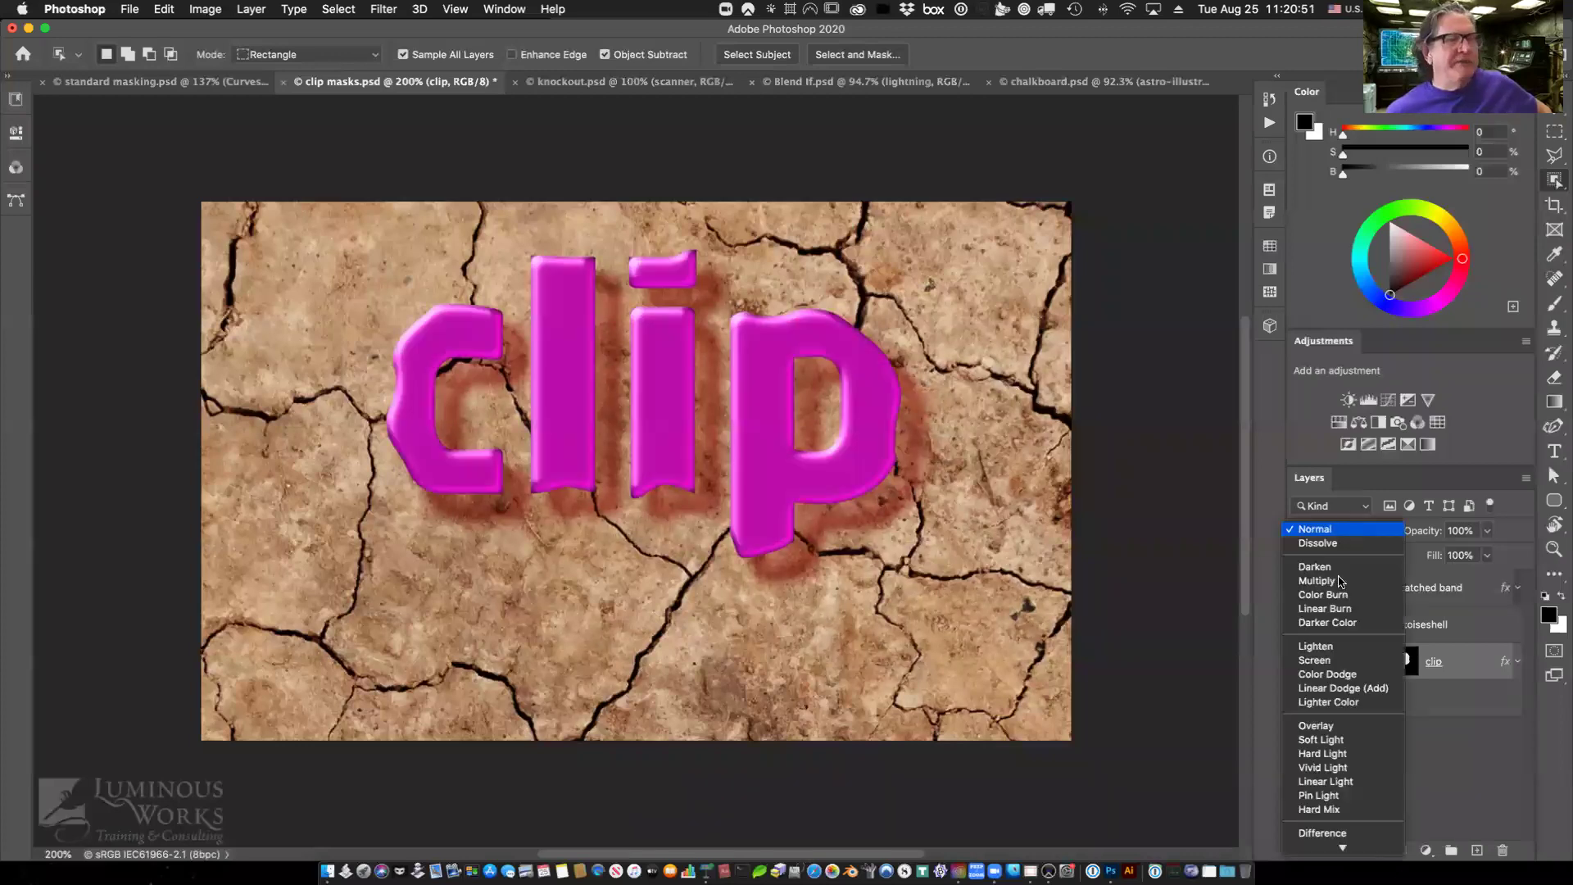
key(Down)
key(Down)
key(Down)
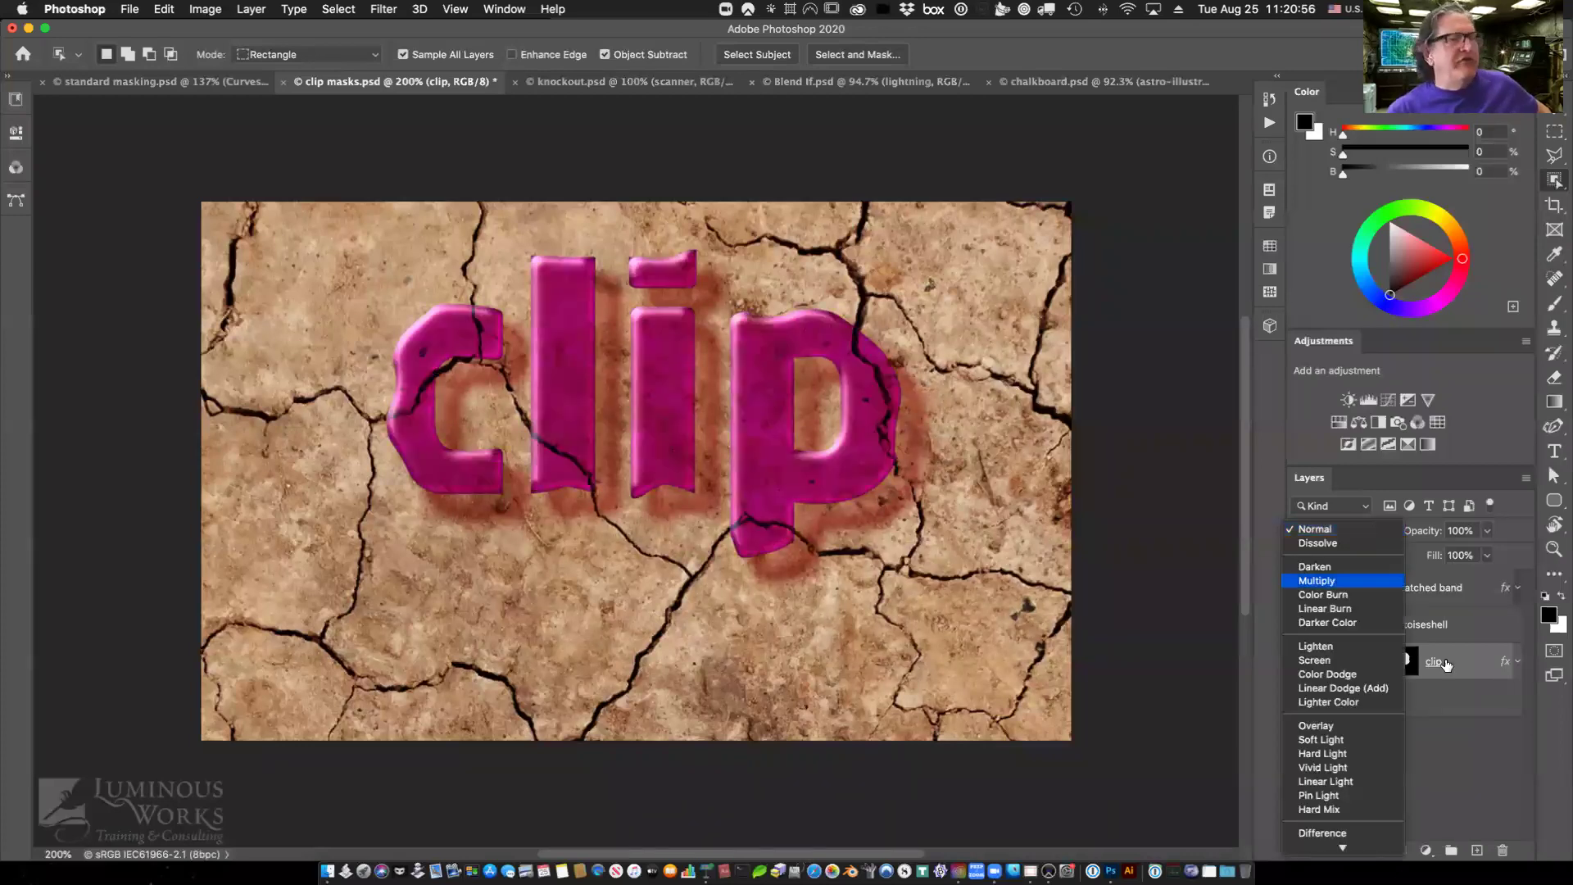
key(Return)
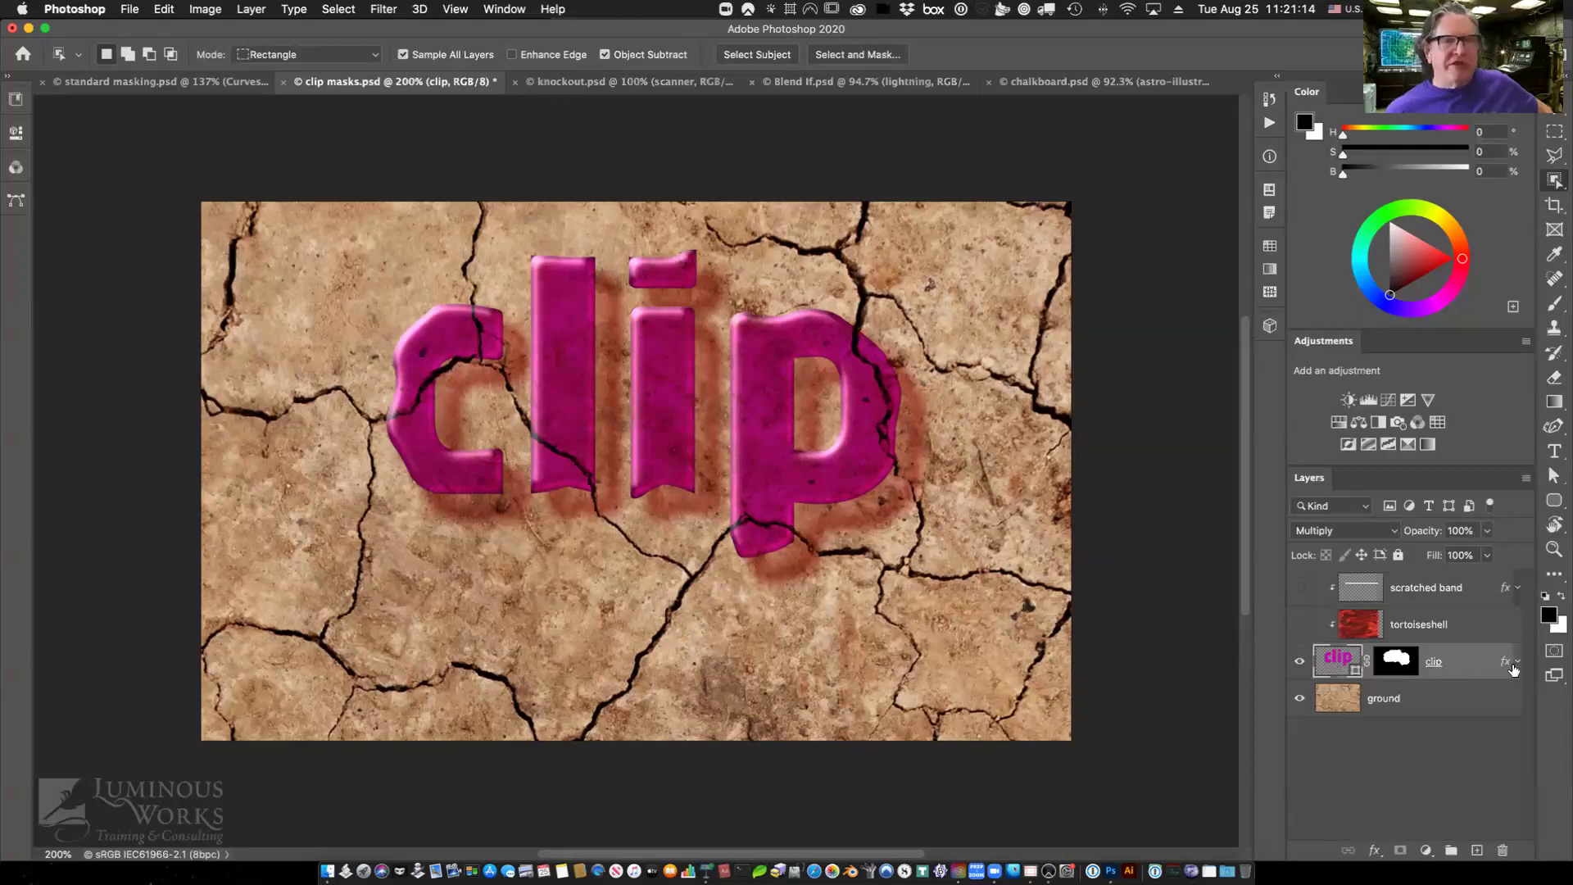
Show the tortoiseshell and scratched band layers again, and check the tortoiseshell layer's blend mode against the clip layer's.
click(1299, 625)
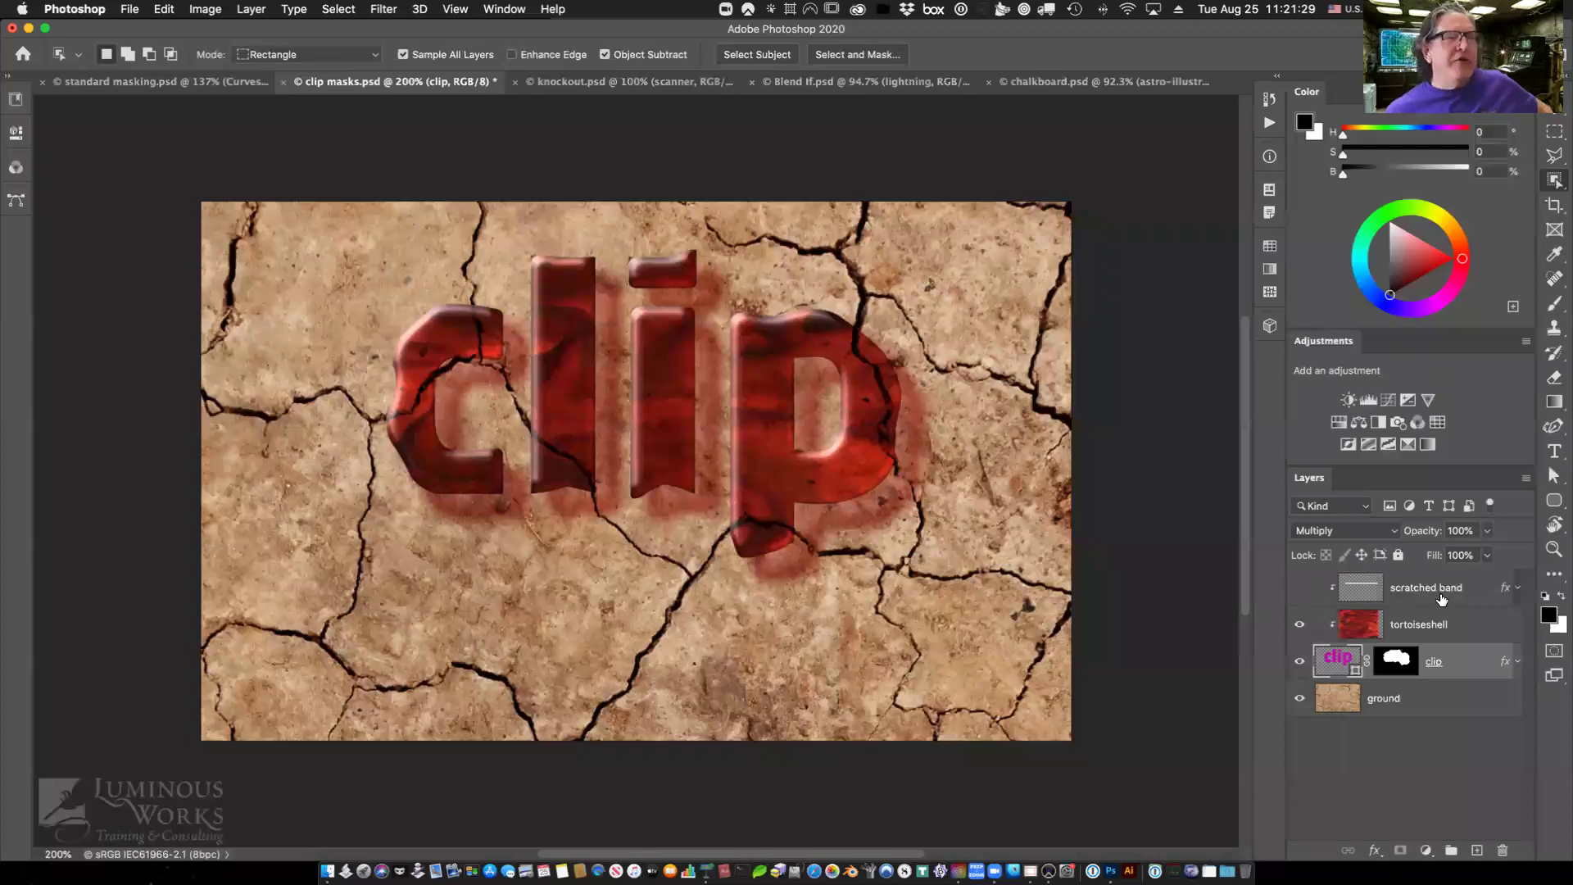
key(super+comma)
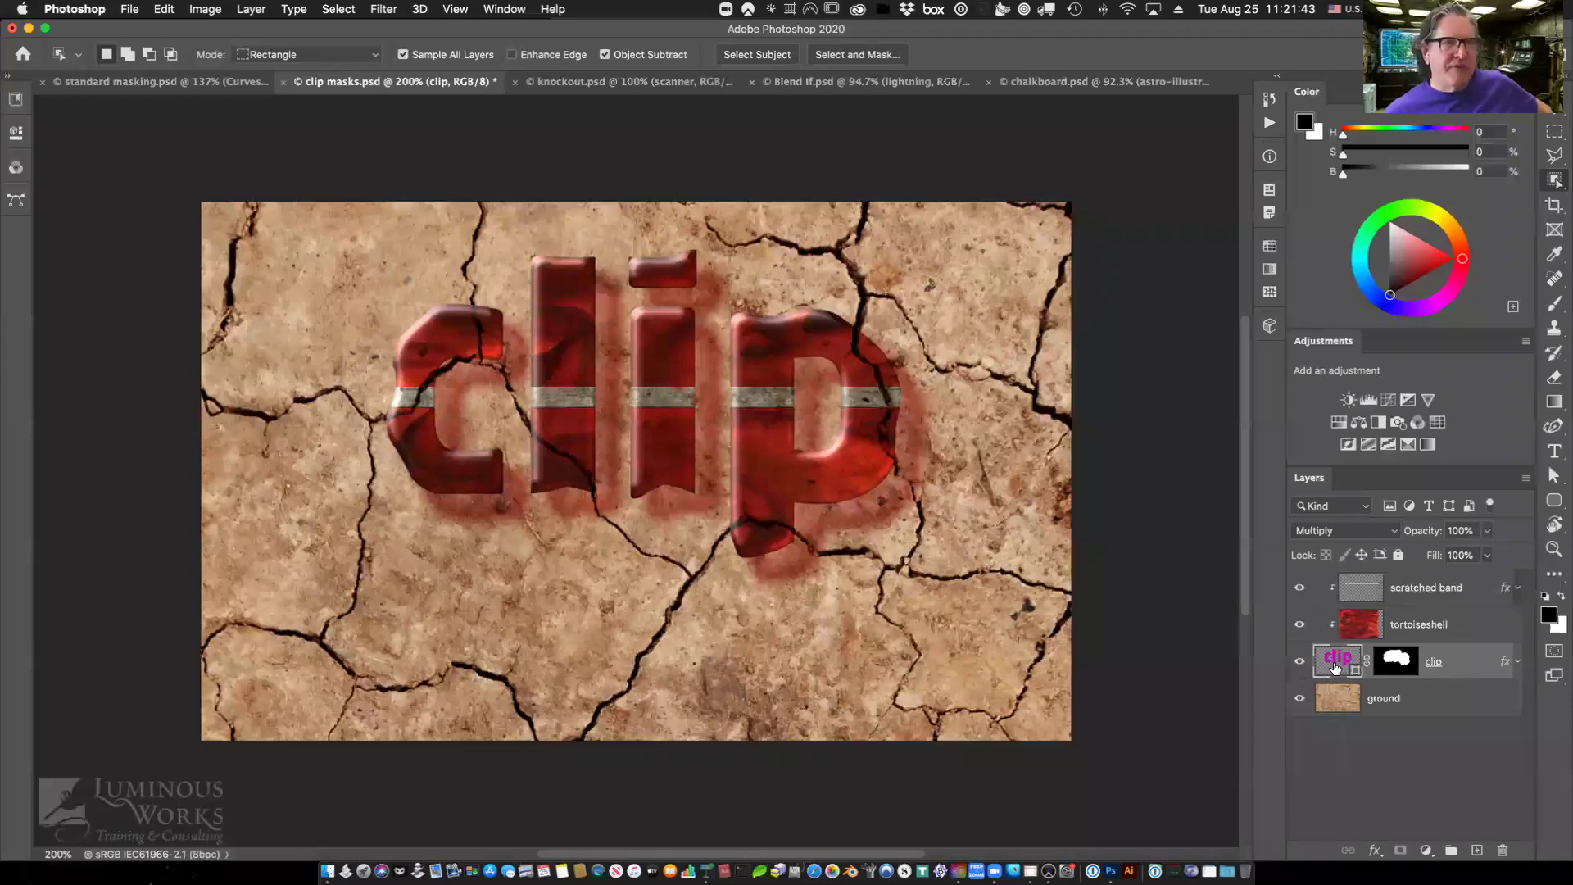
key(alt+bracketright)
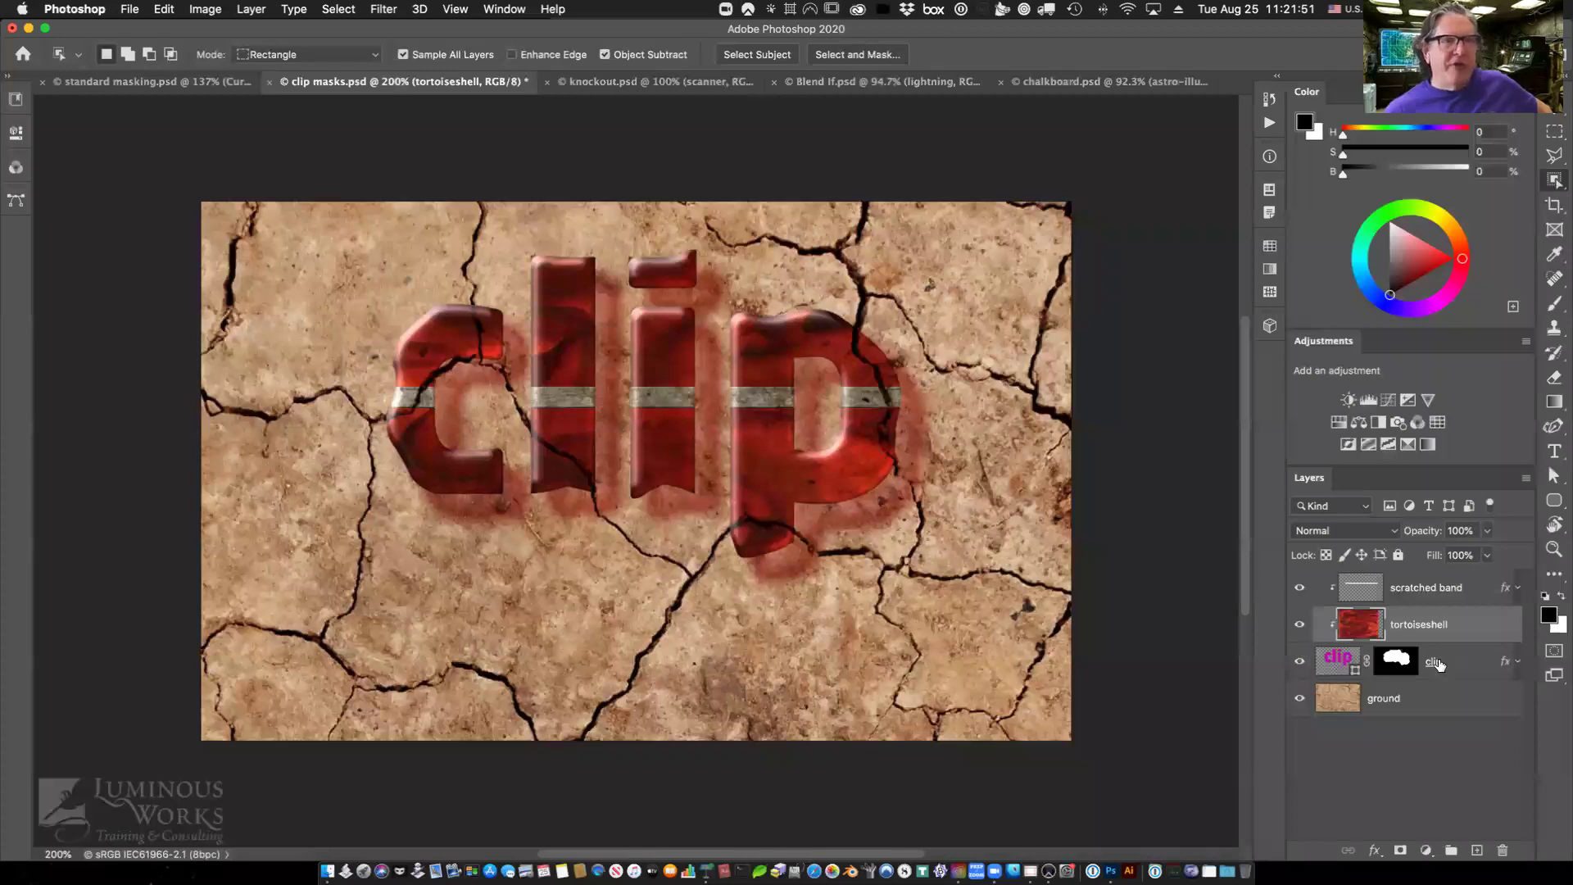
click(1439, 664)
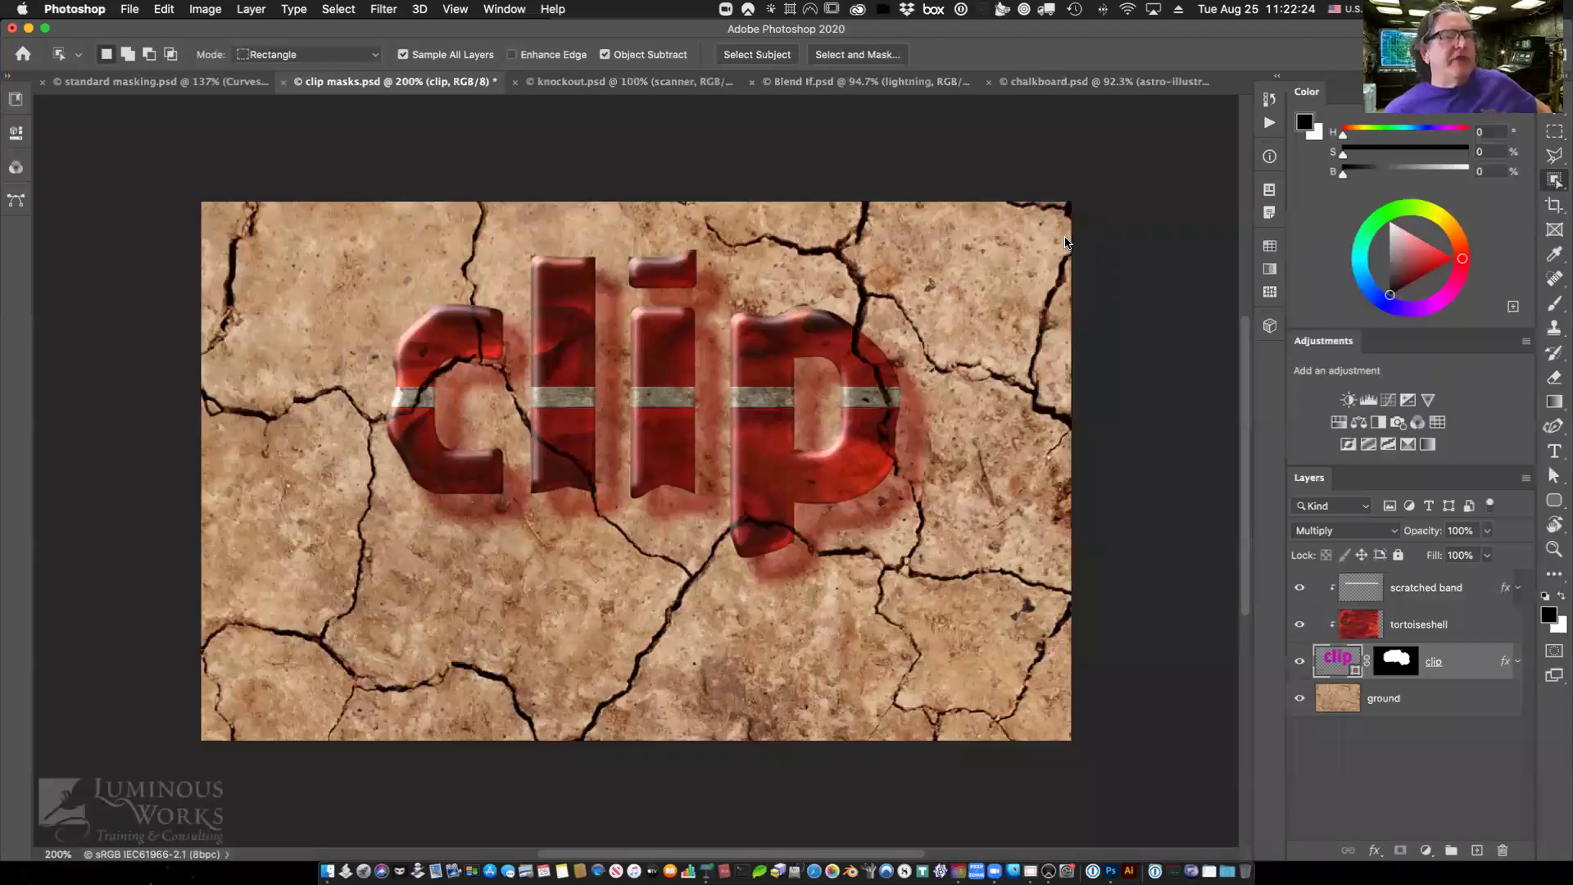
In the clip layer's blending options, compare 82% and 100% layer opacity and lower the fill opacity to 0%.
right_click(1132, 313)
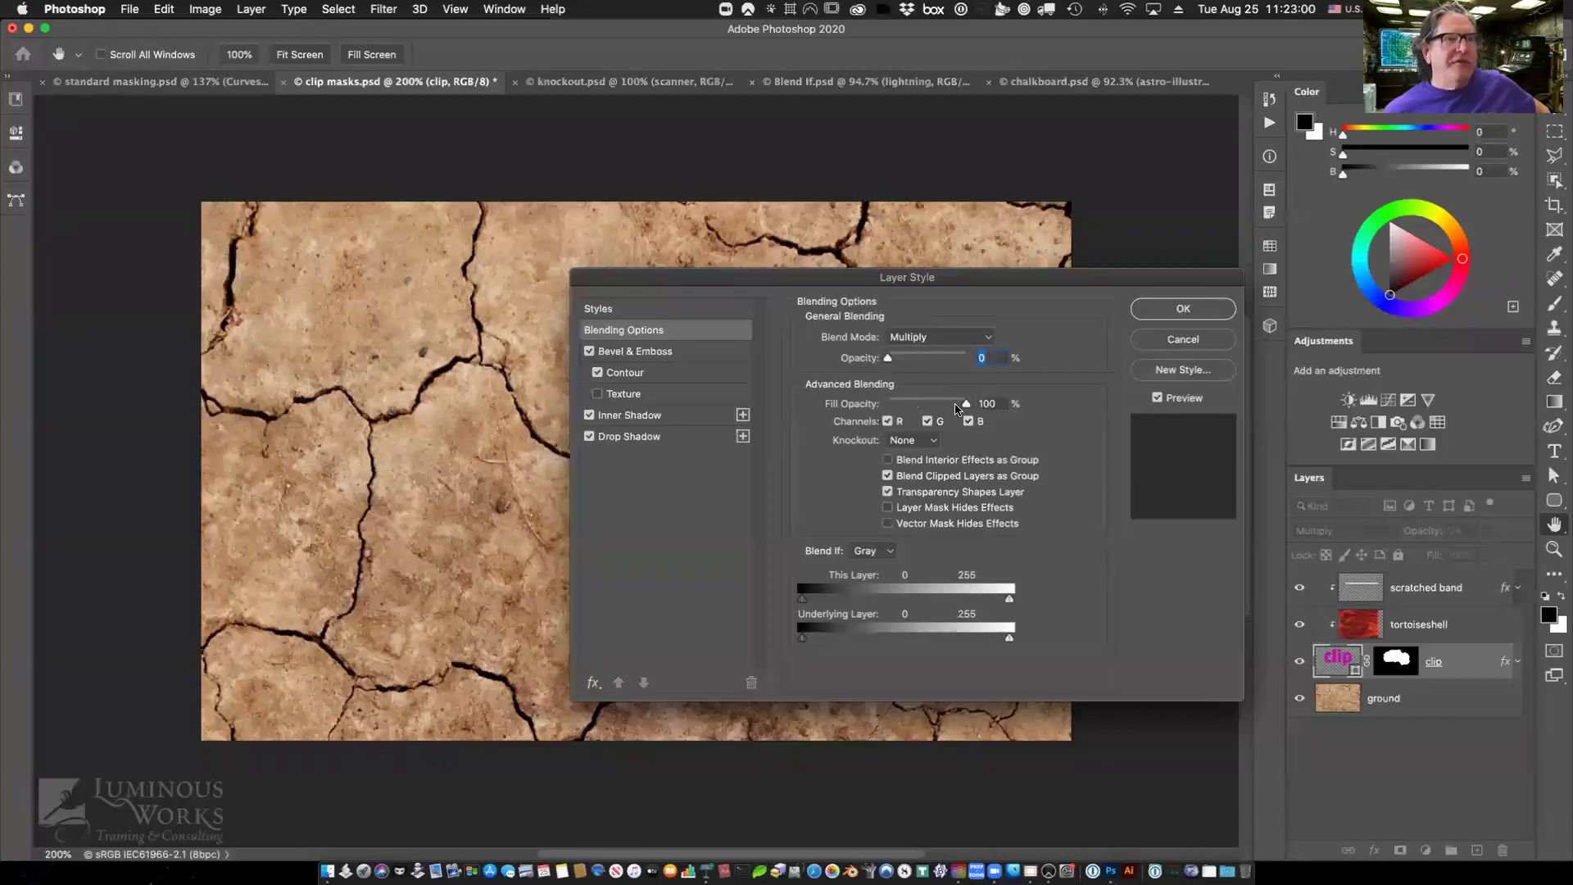
text(82)
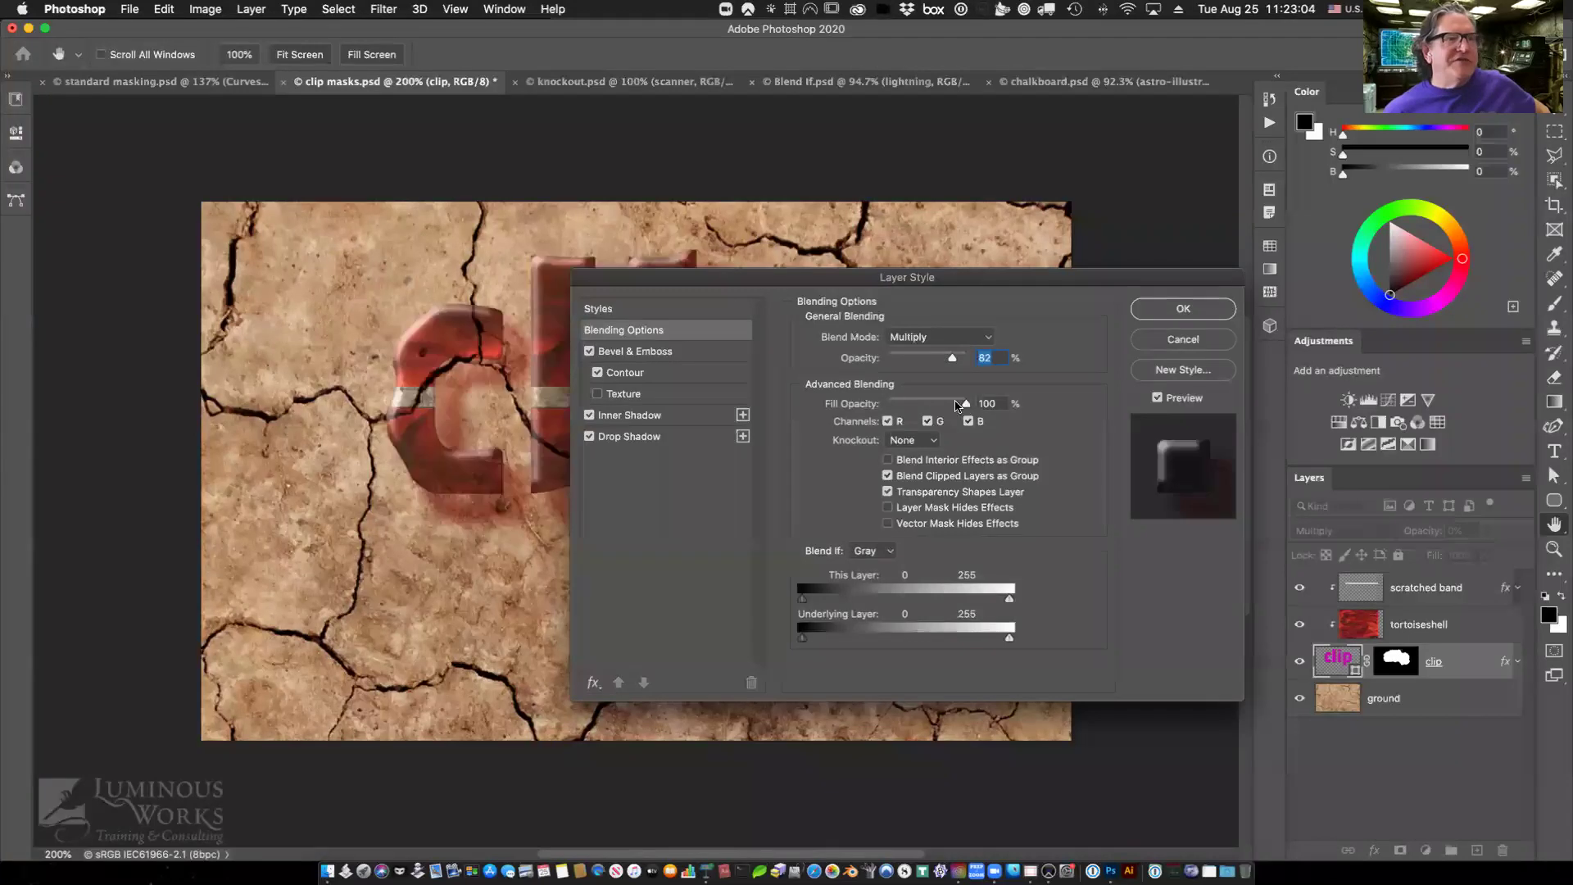
text(100)
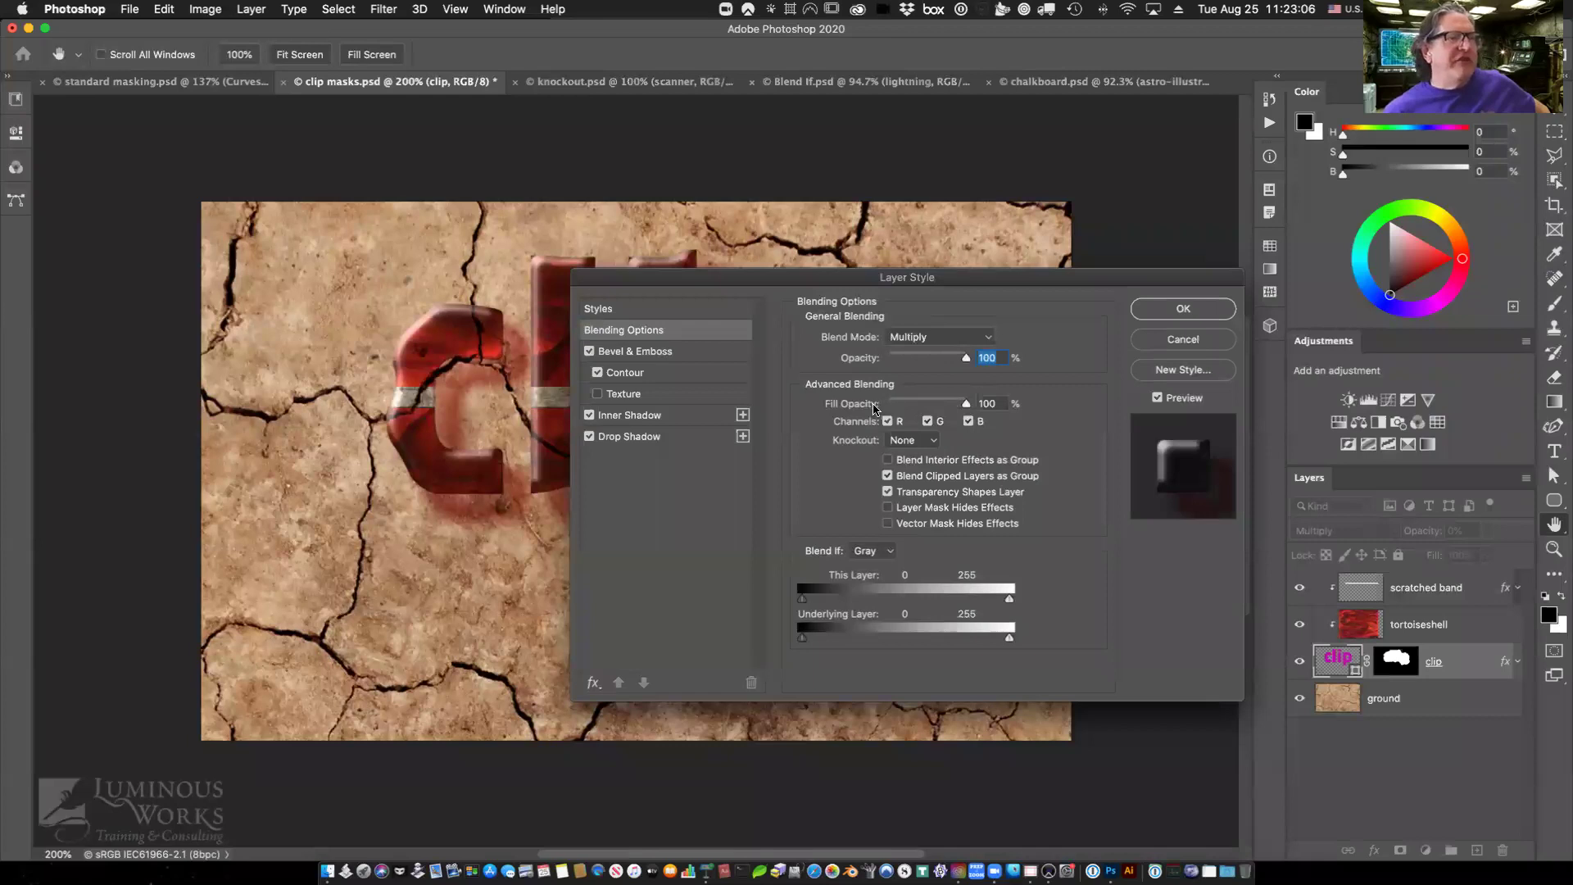
drag(873, 408, 868, 407)
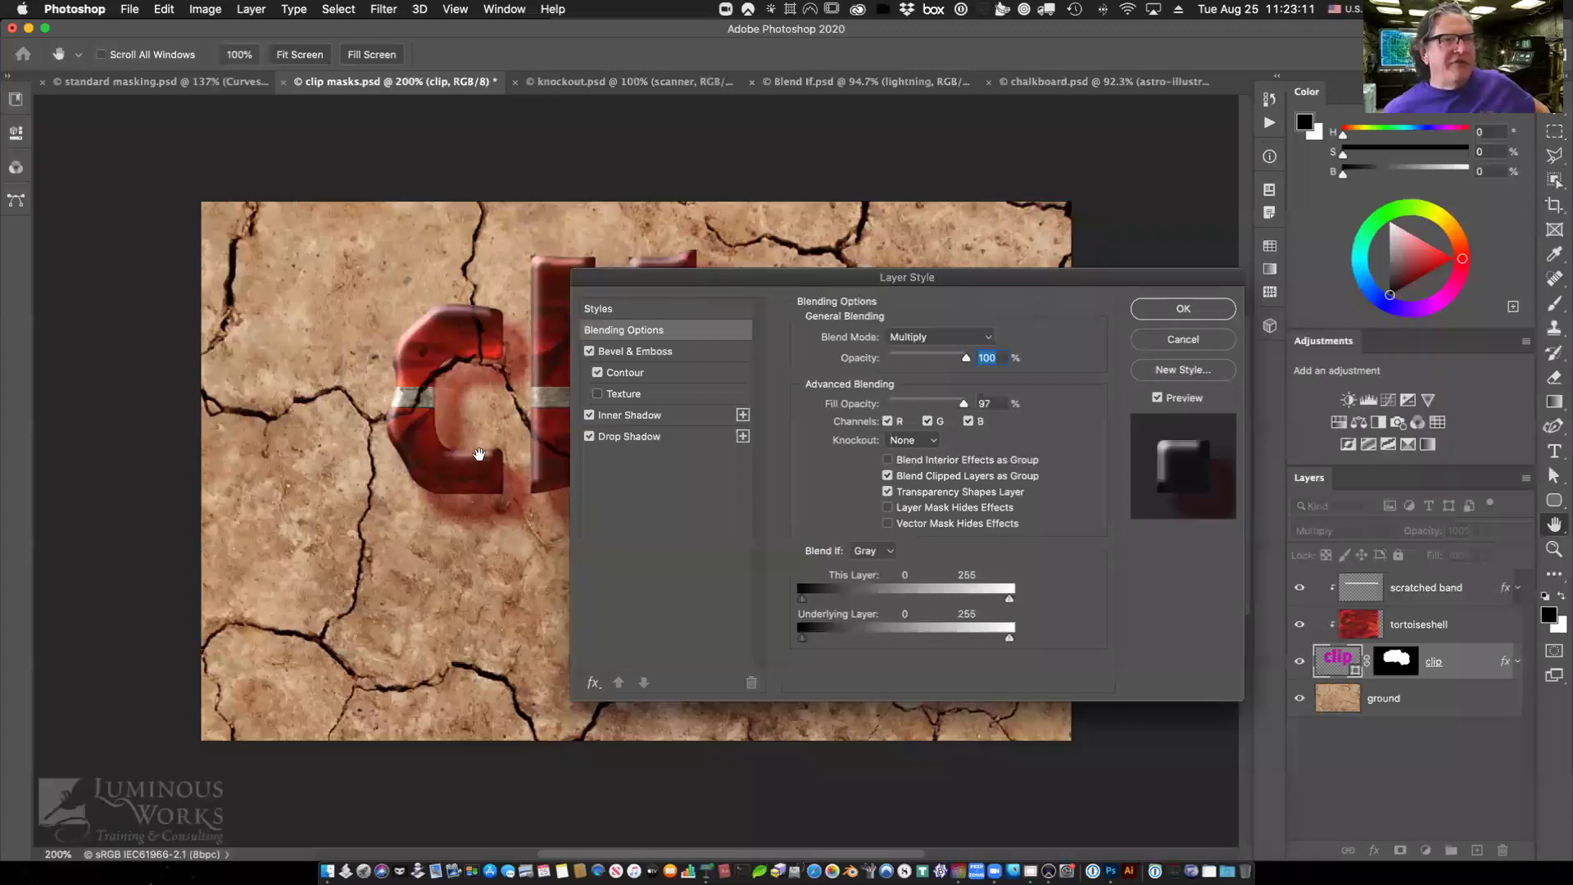
drag(964, 404, 887, 403)
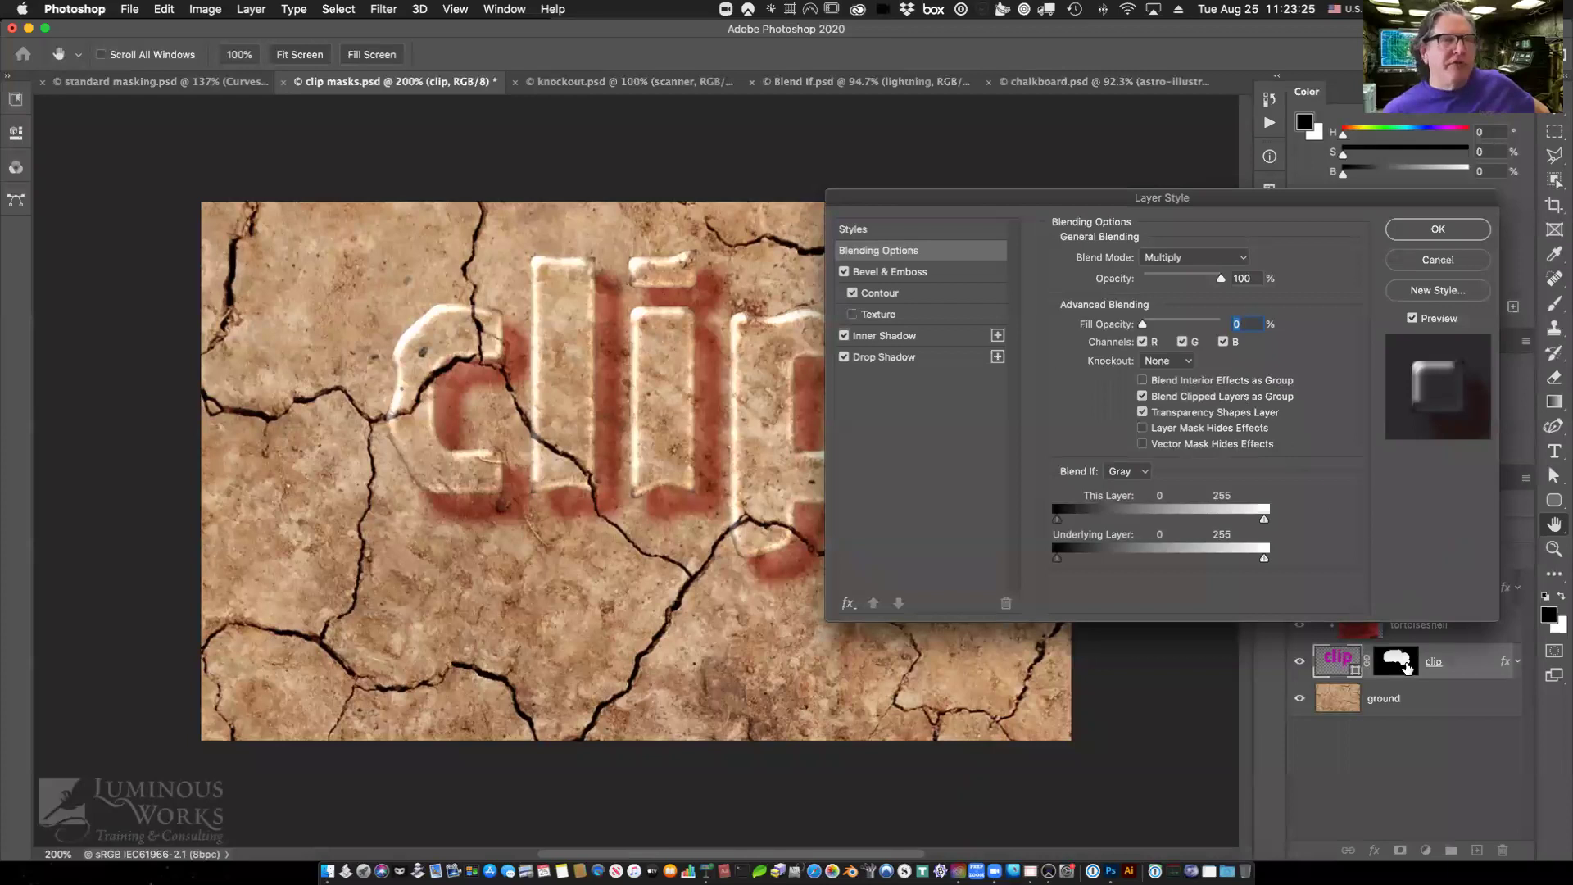
Turn off Blend Clipped Layers as Group for the clip layer and apply the layer style.
click(1419, 631)
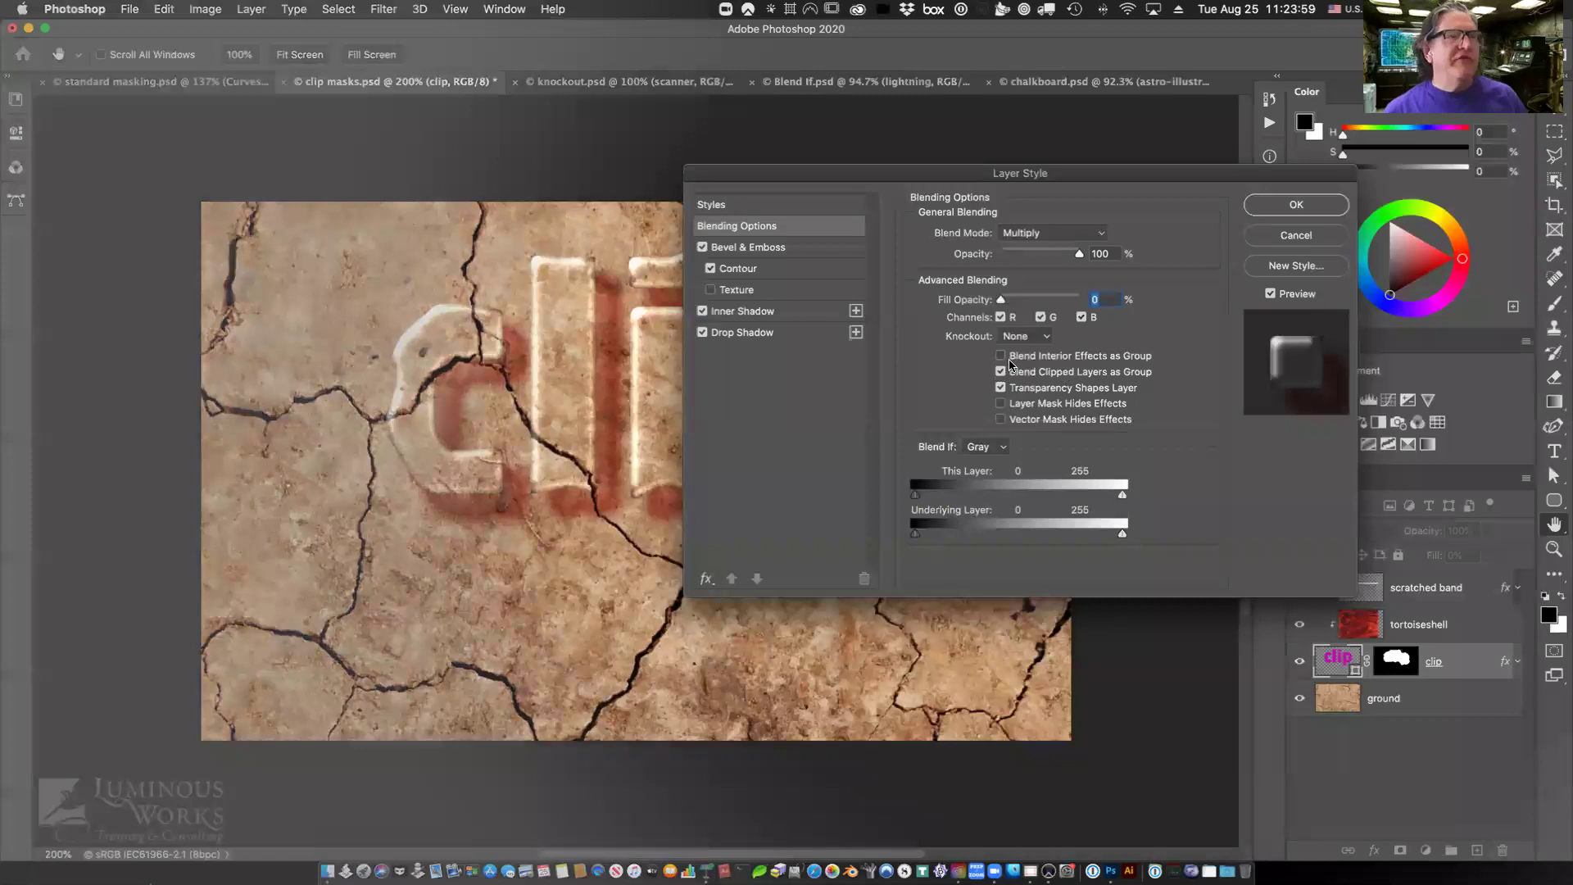
click(1001, 370)
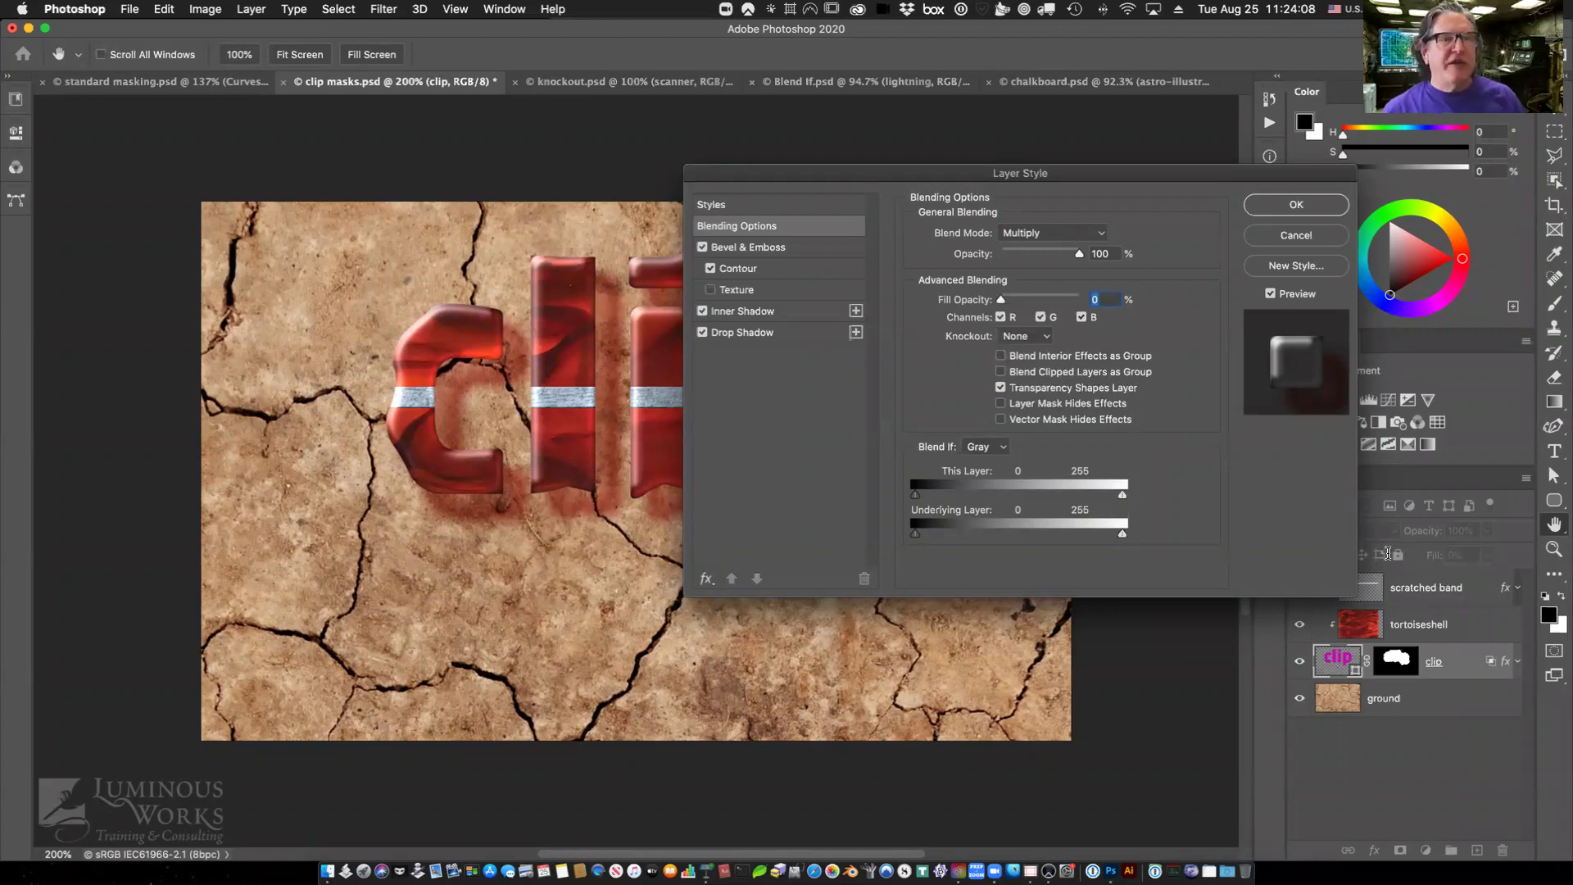
key(Return)
Hide the scratched band, set the clip layer's blend mode to Normal and the tortoiseshell layer's to Multiply.
key(ctrl+comma)
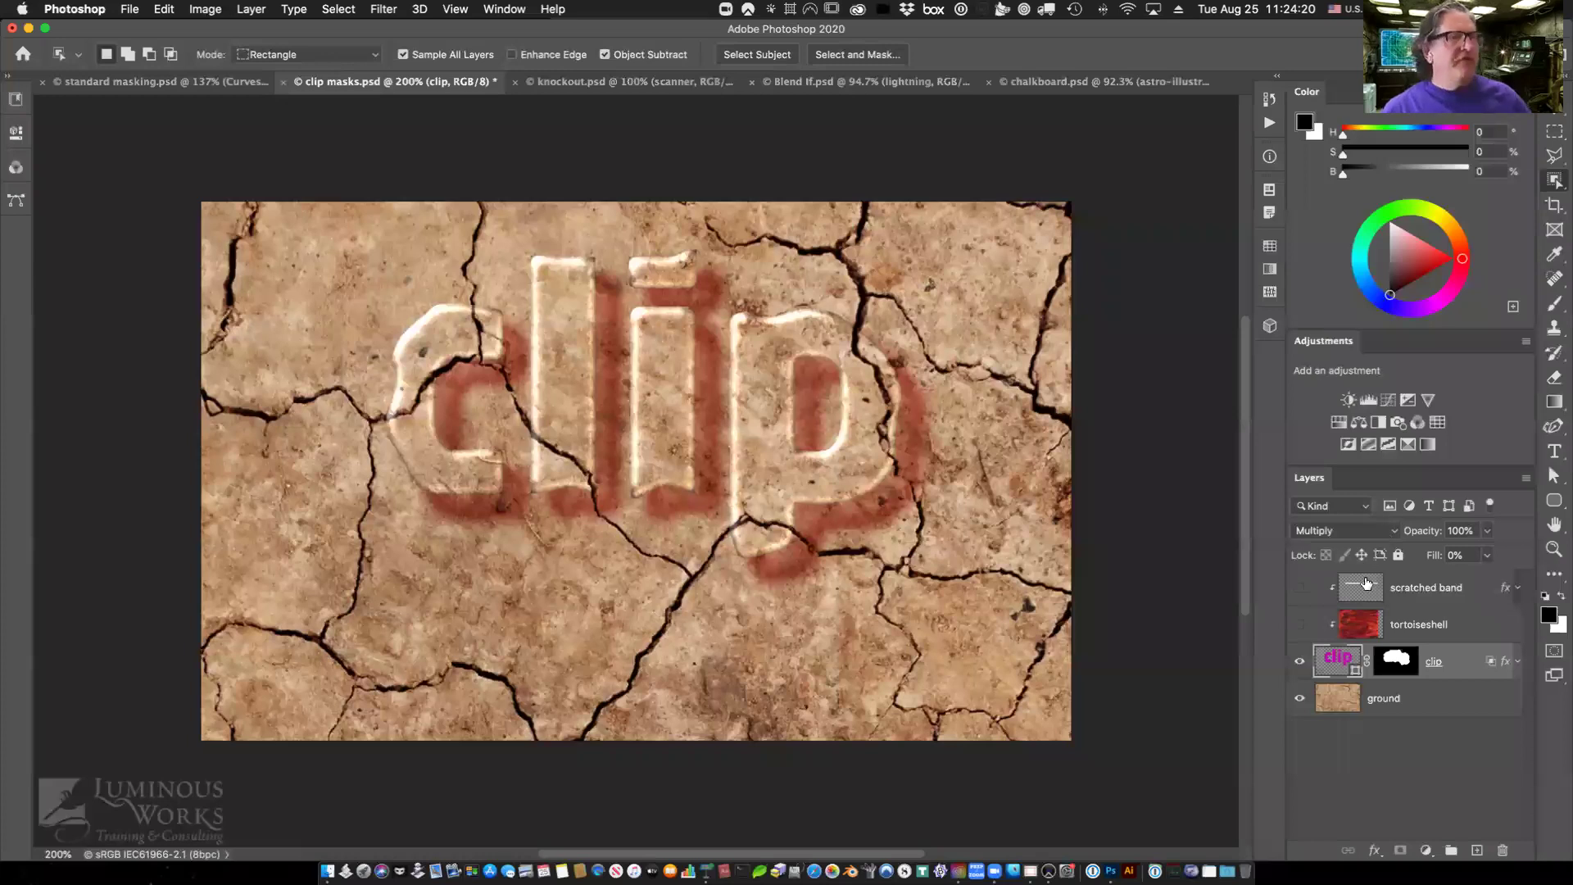
click(1383, 607)
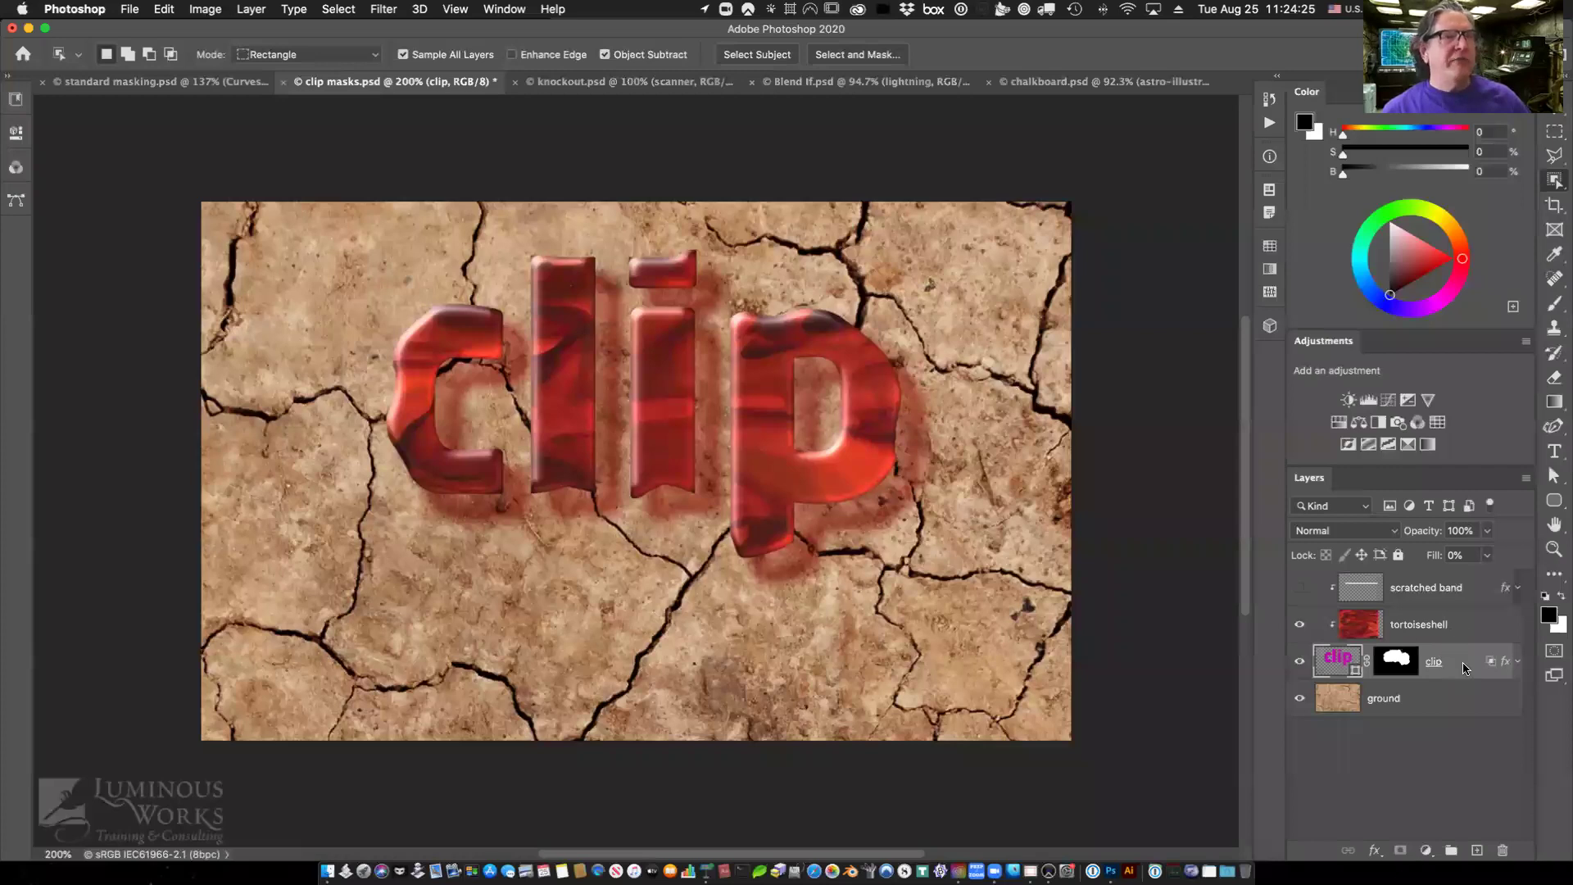
click(1442, 624)
key(alt+shift+m)
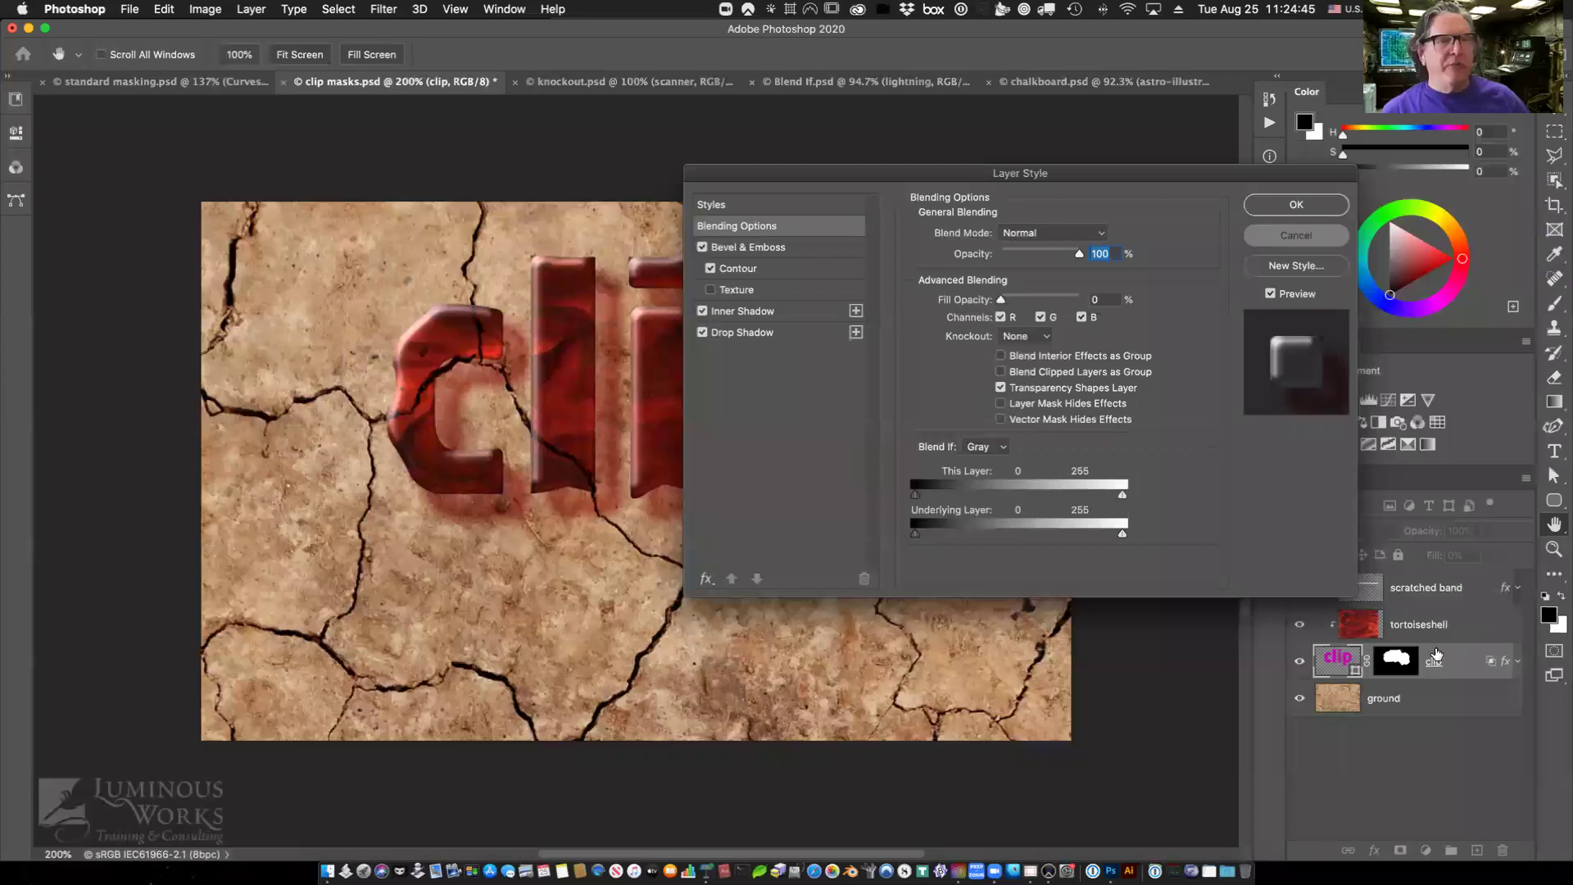
Show the scratched band layer and review the clip layer's advanced blending options.
key(Return)
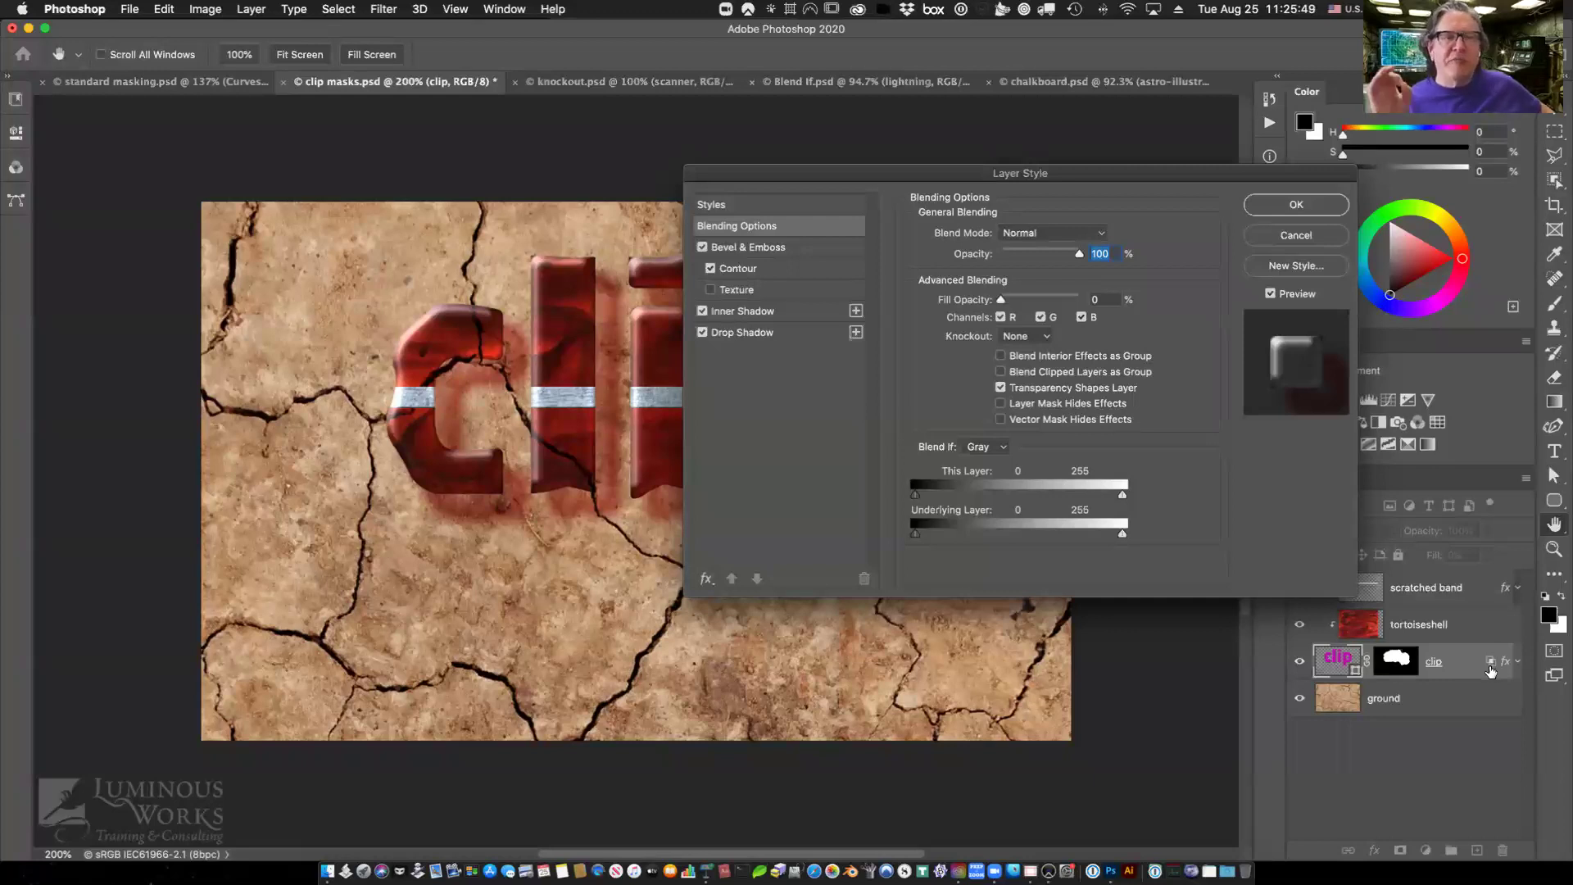
key(Return)
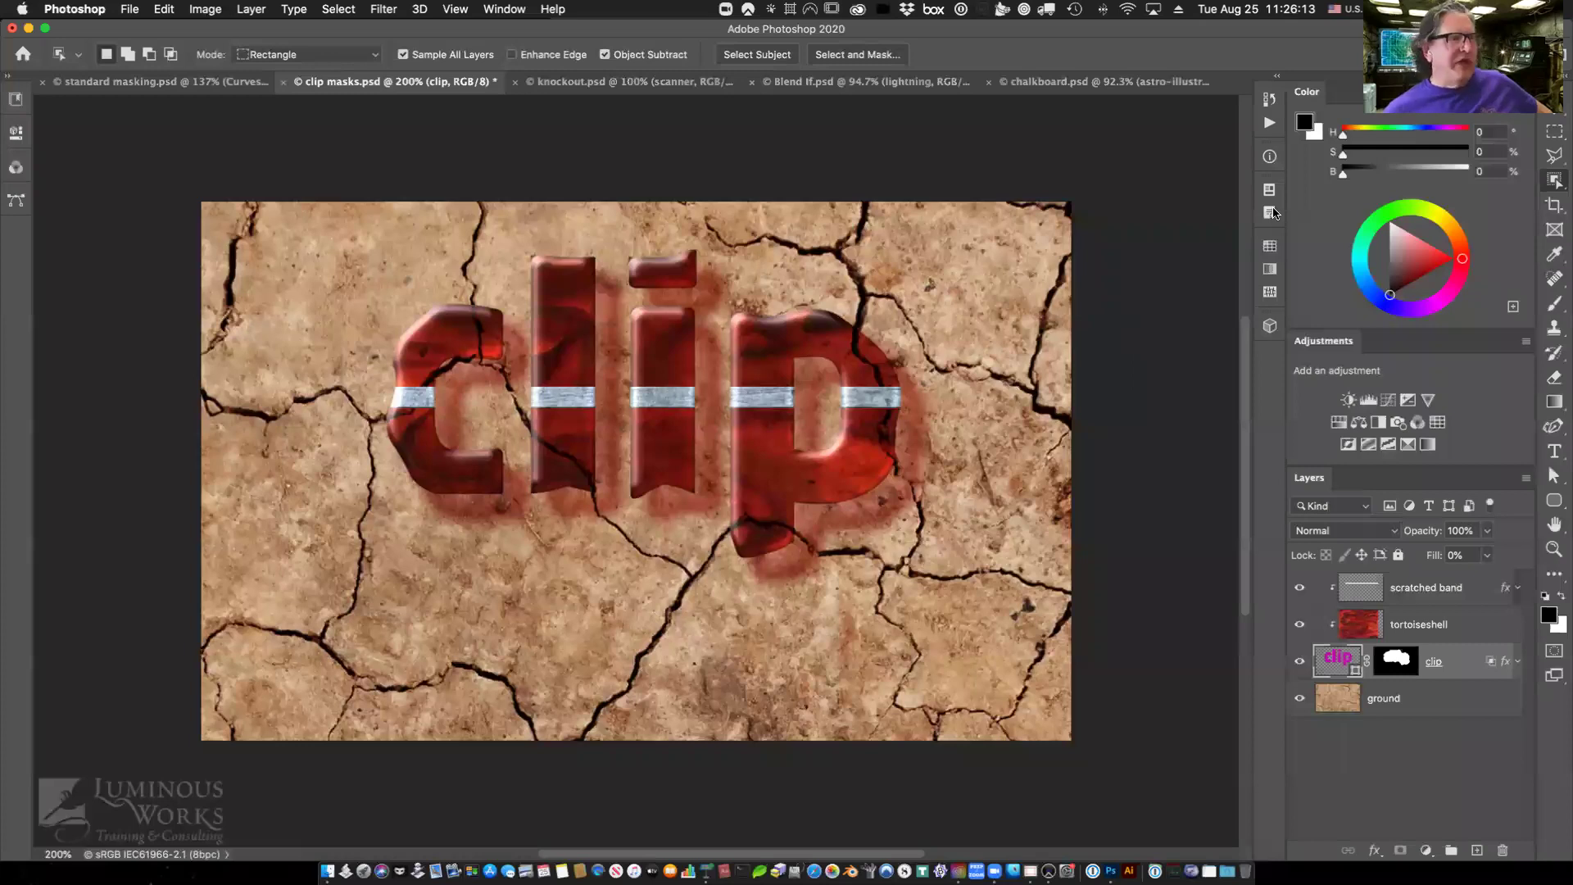
key(super+alt+b)
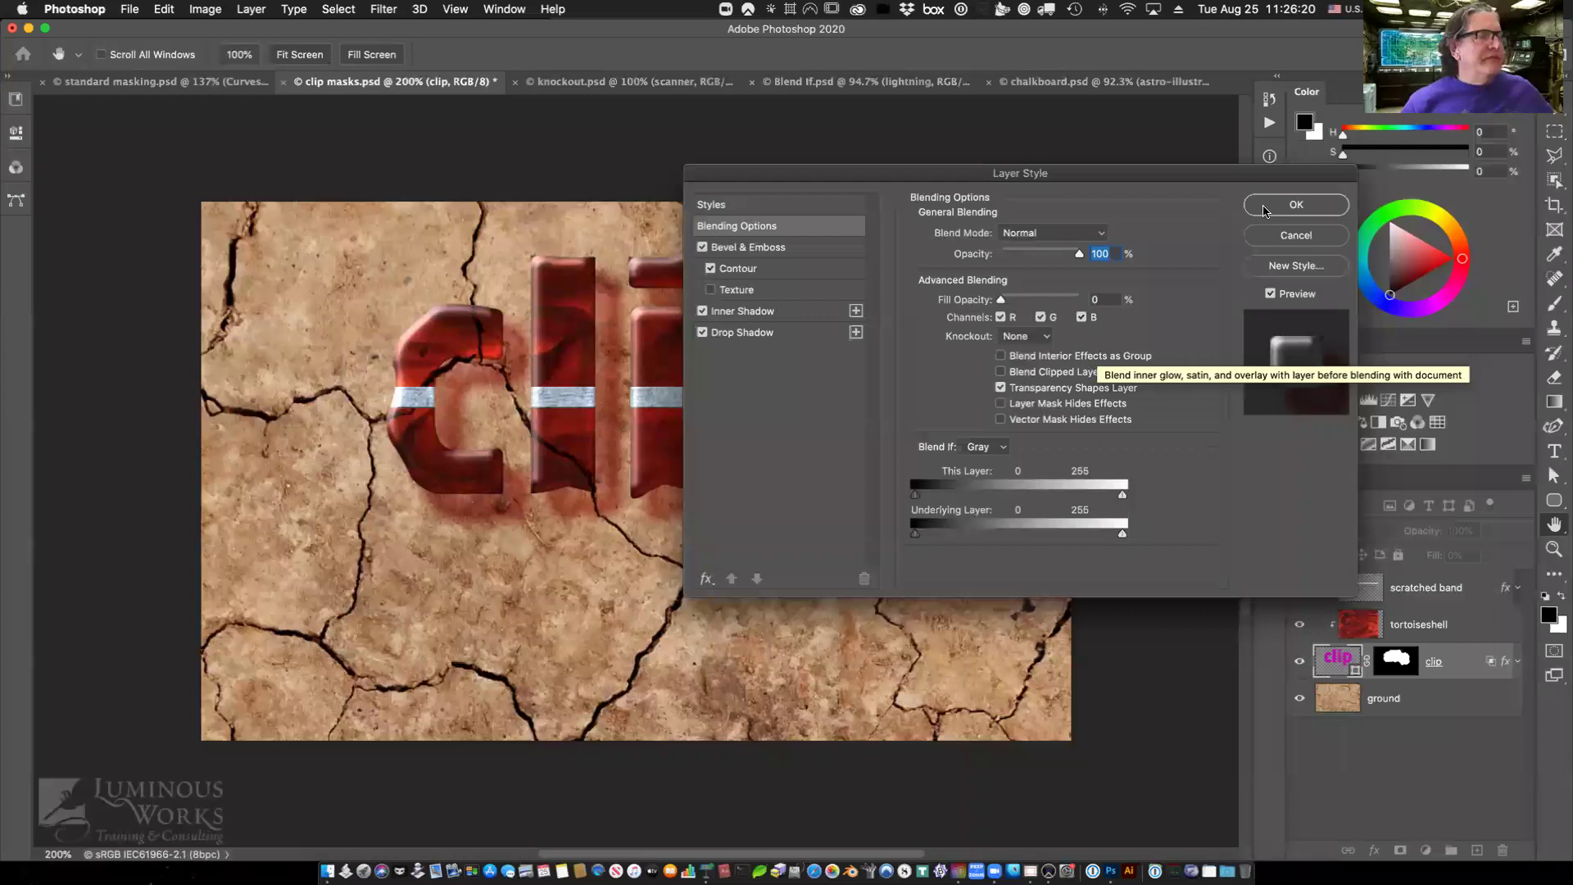
click(1264, 209)
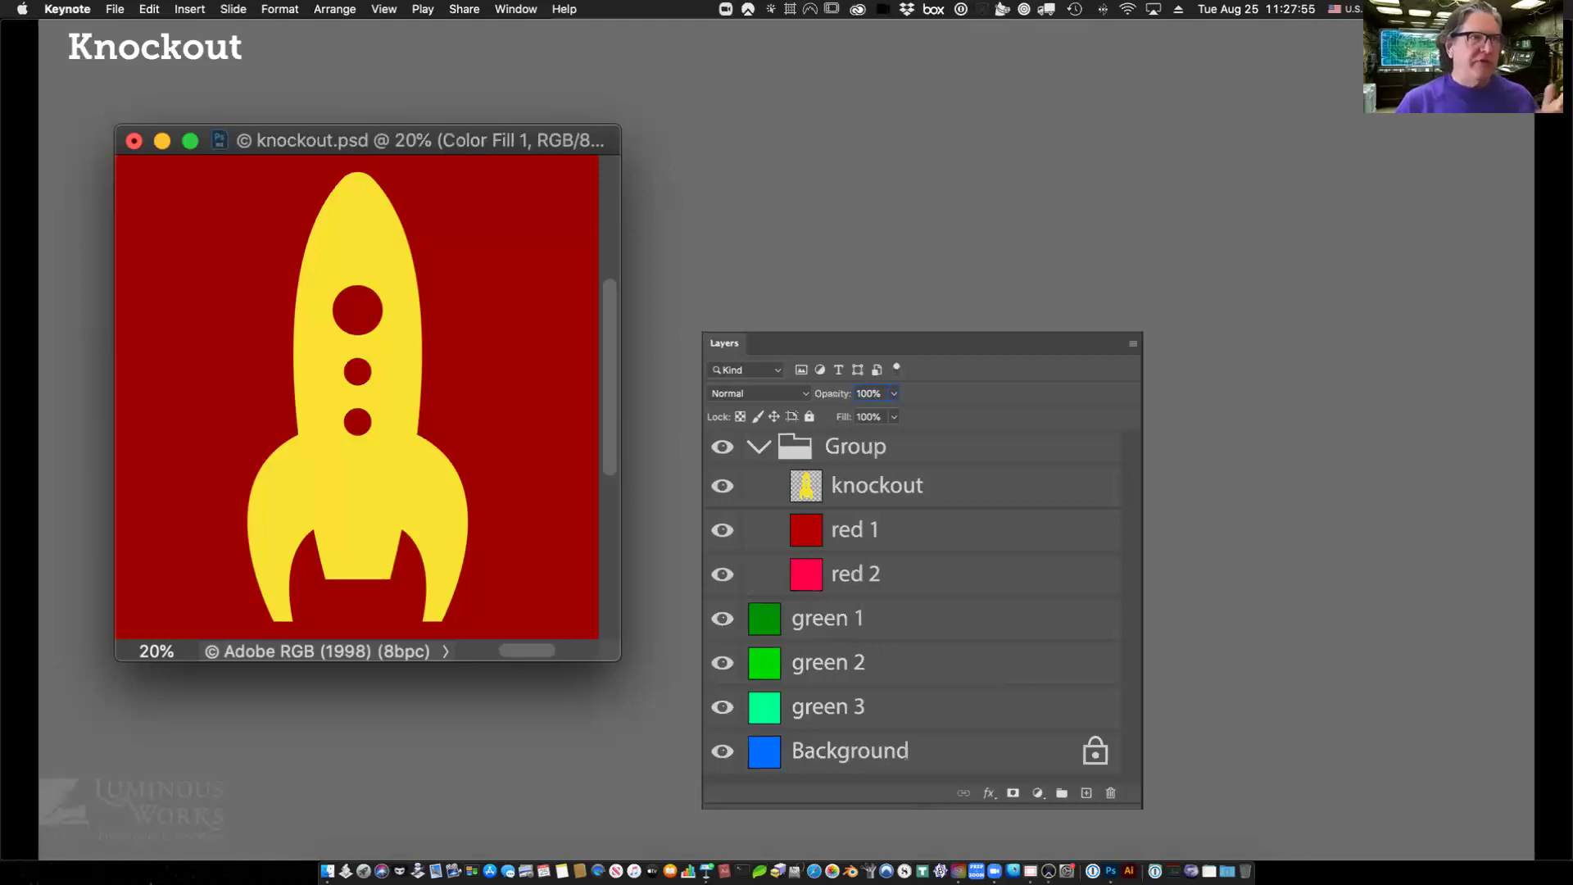
key(Right)
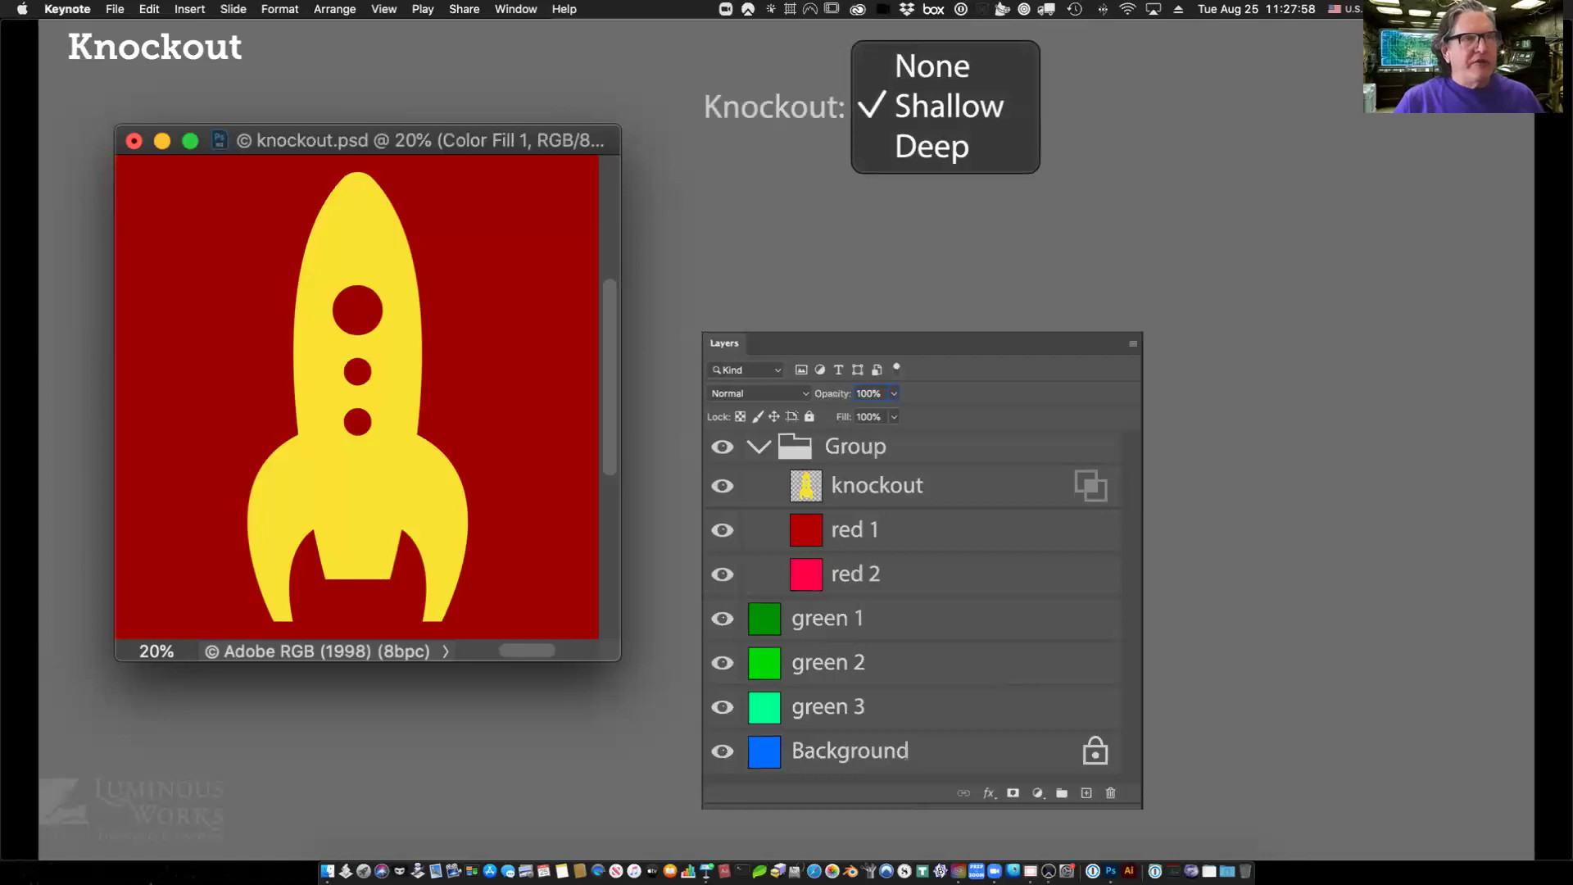
key(Right)
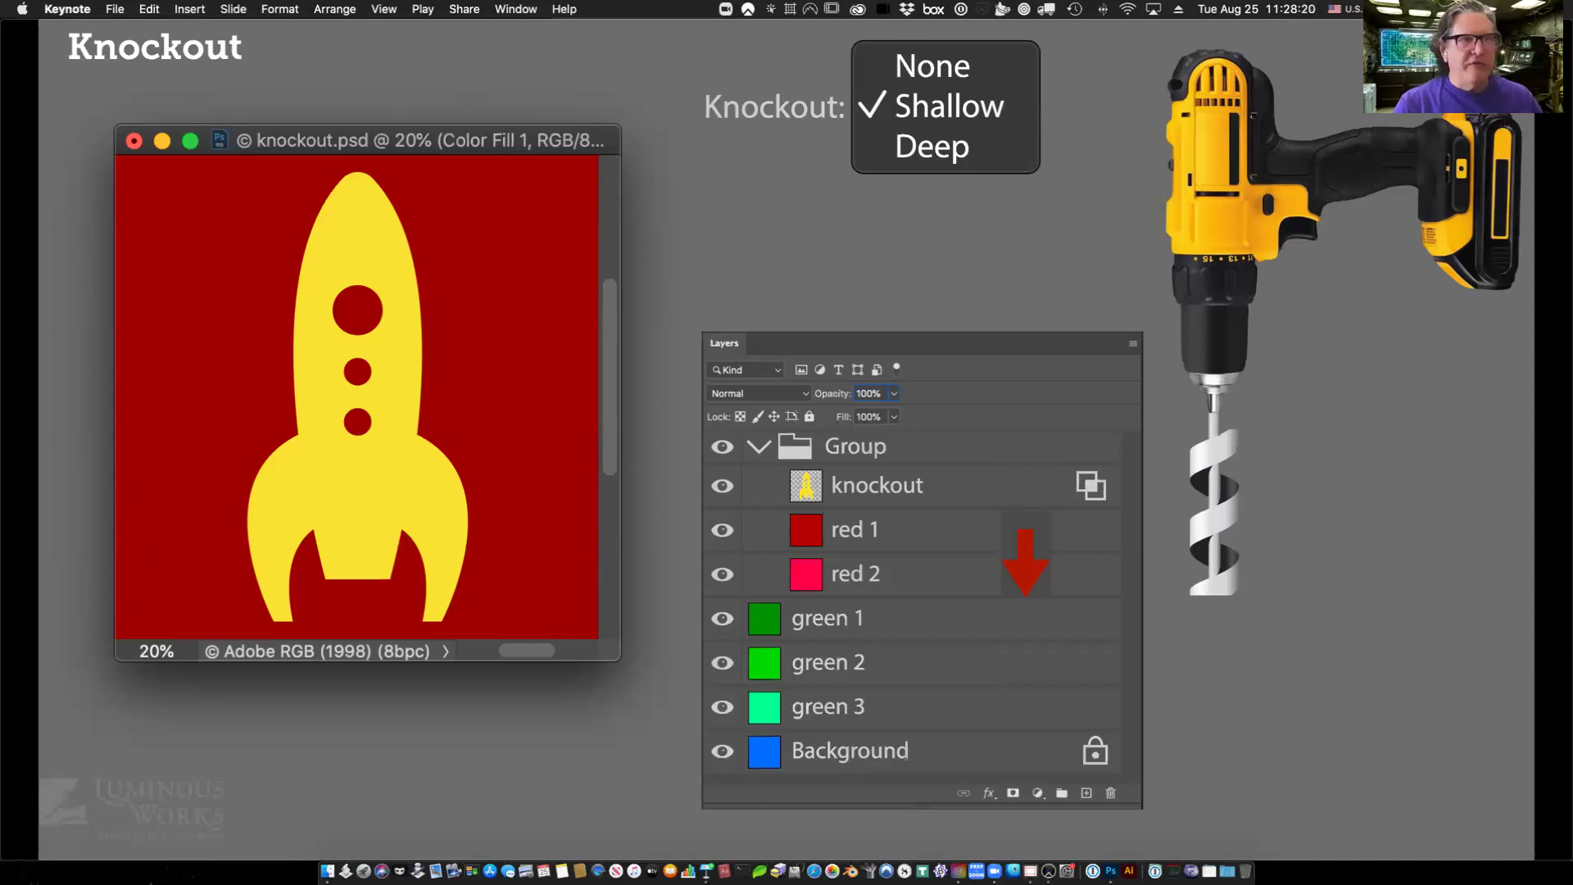
key(Right)
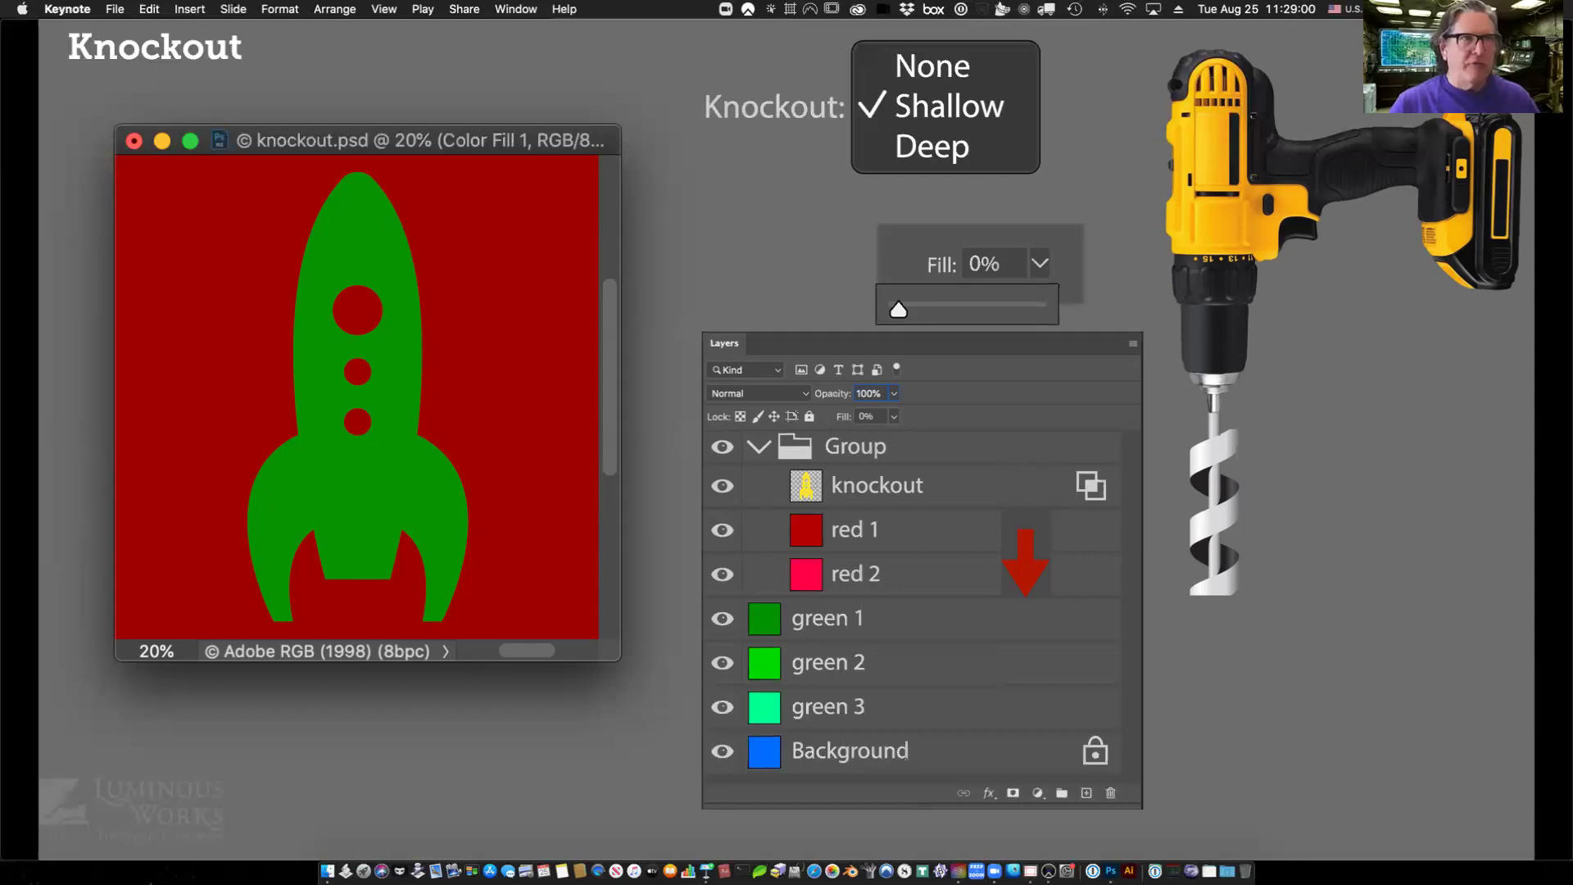
key(Right)
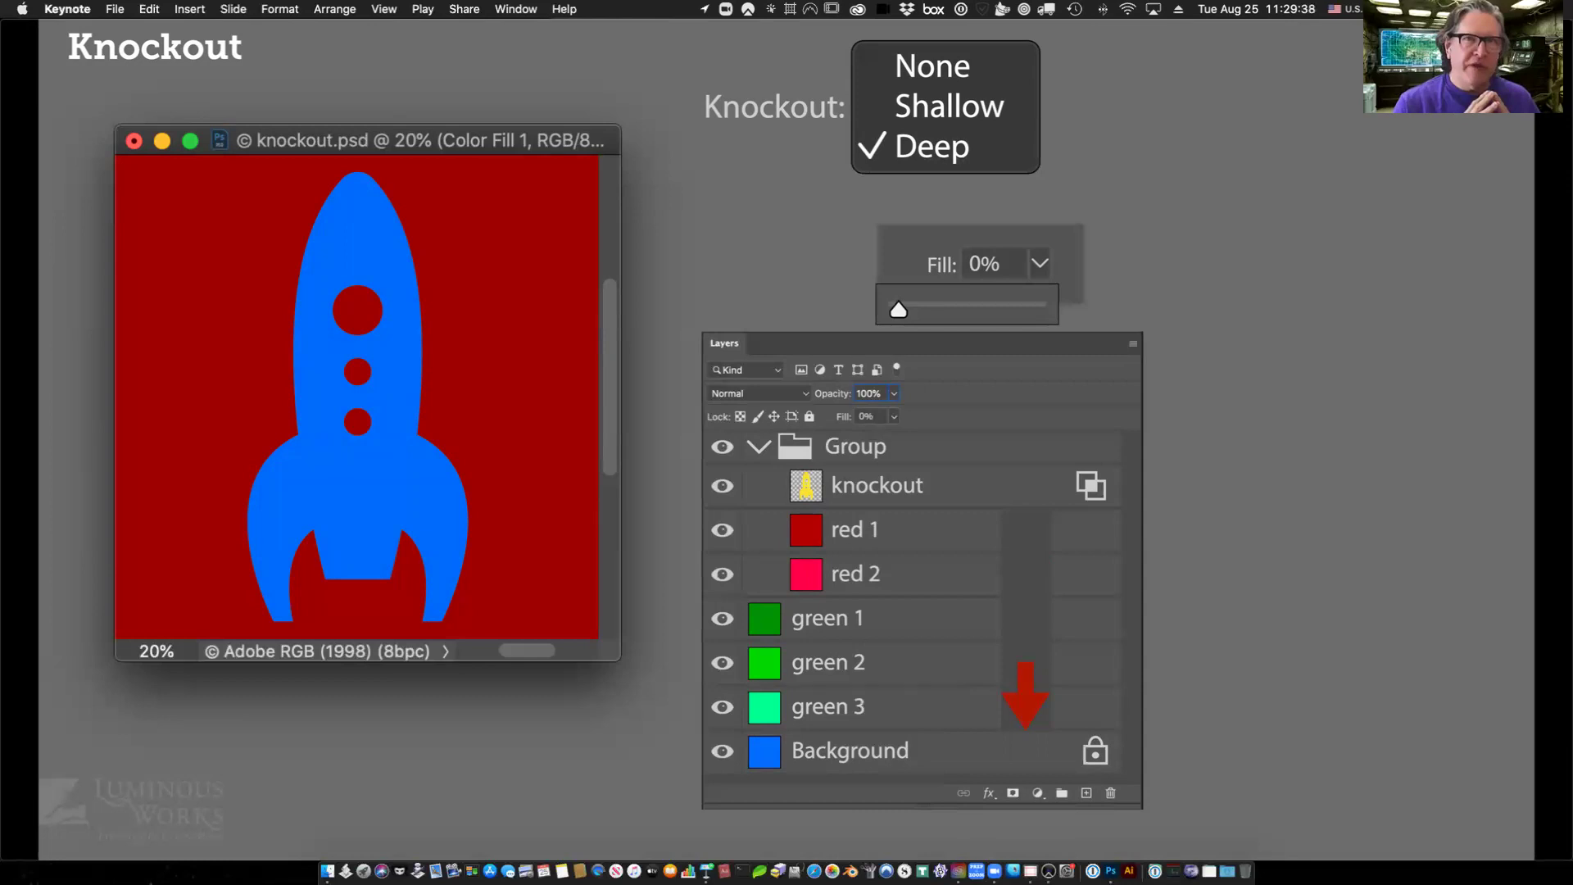
key(Right)
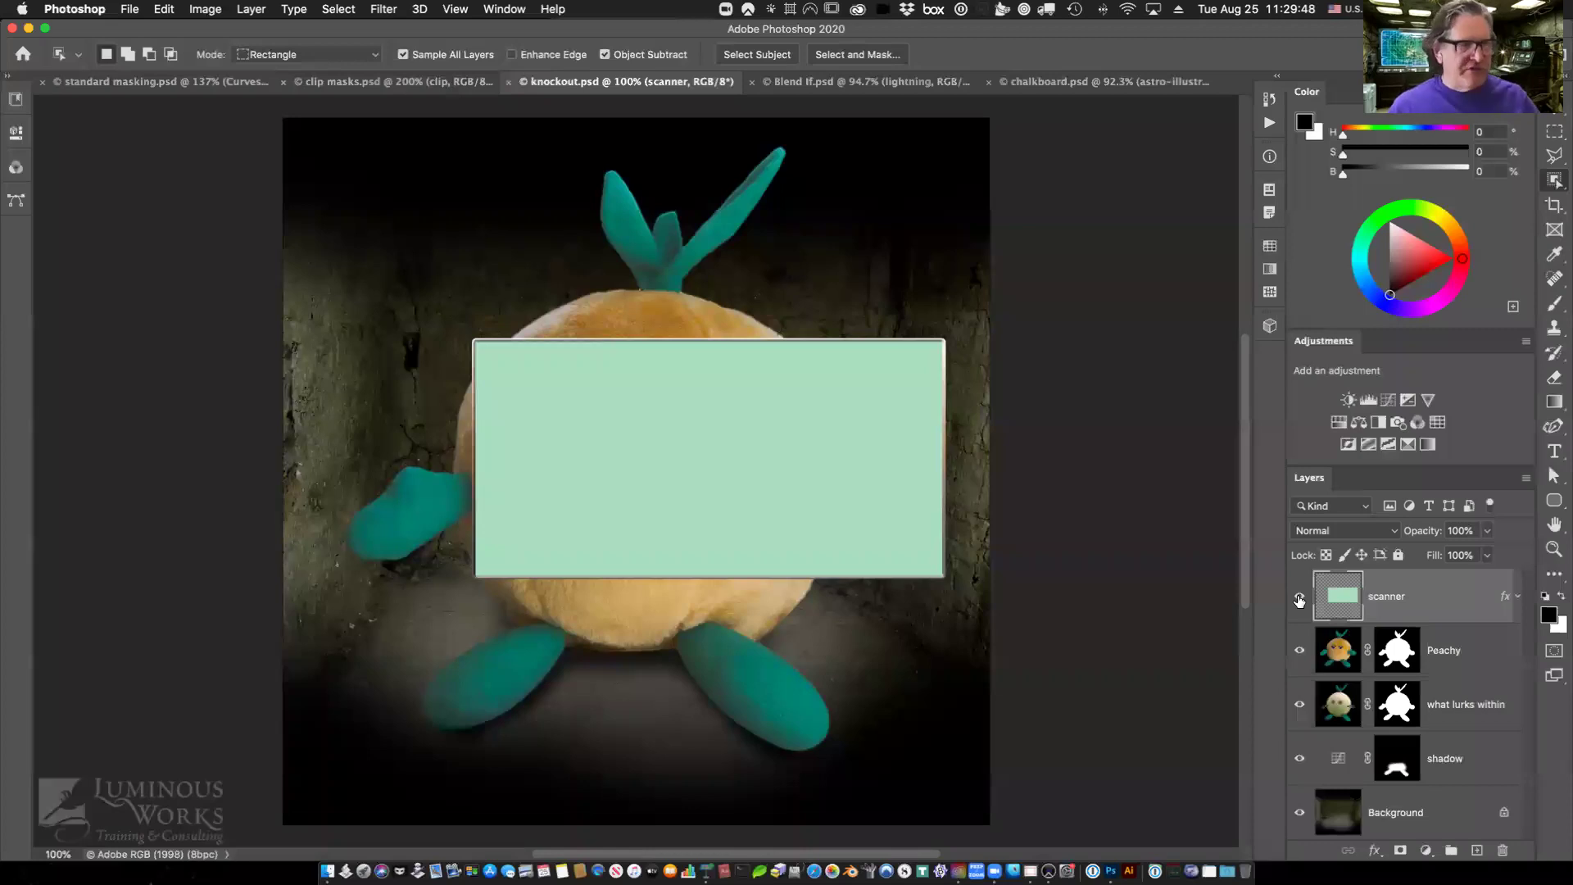
In the knockout.psd document, toggle the scanner layer's visibility and inspect the effects applied to it.
click(1298, 600)
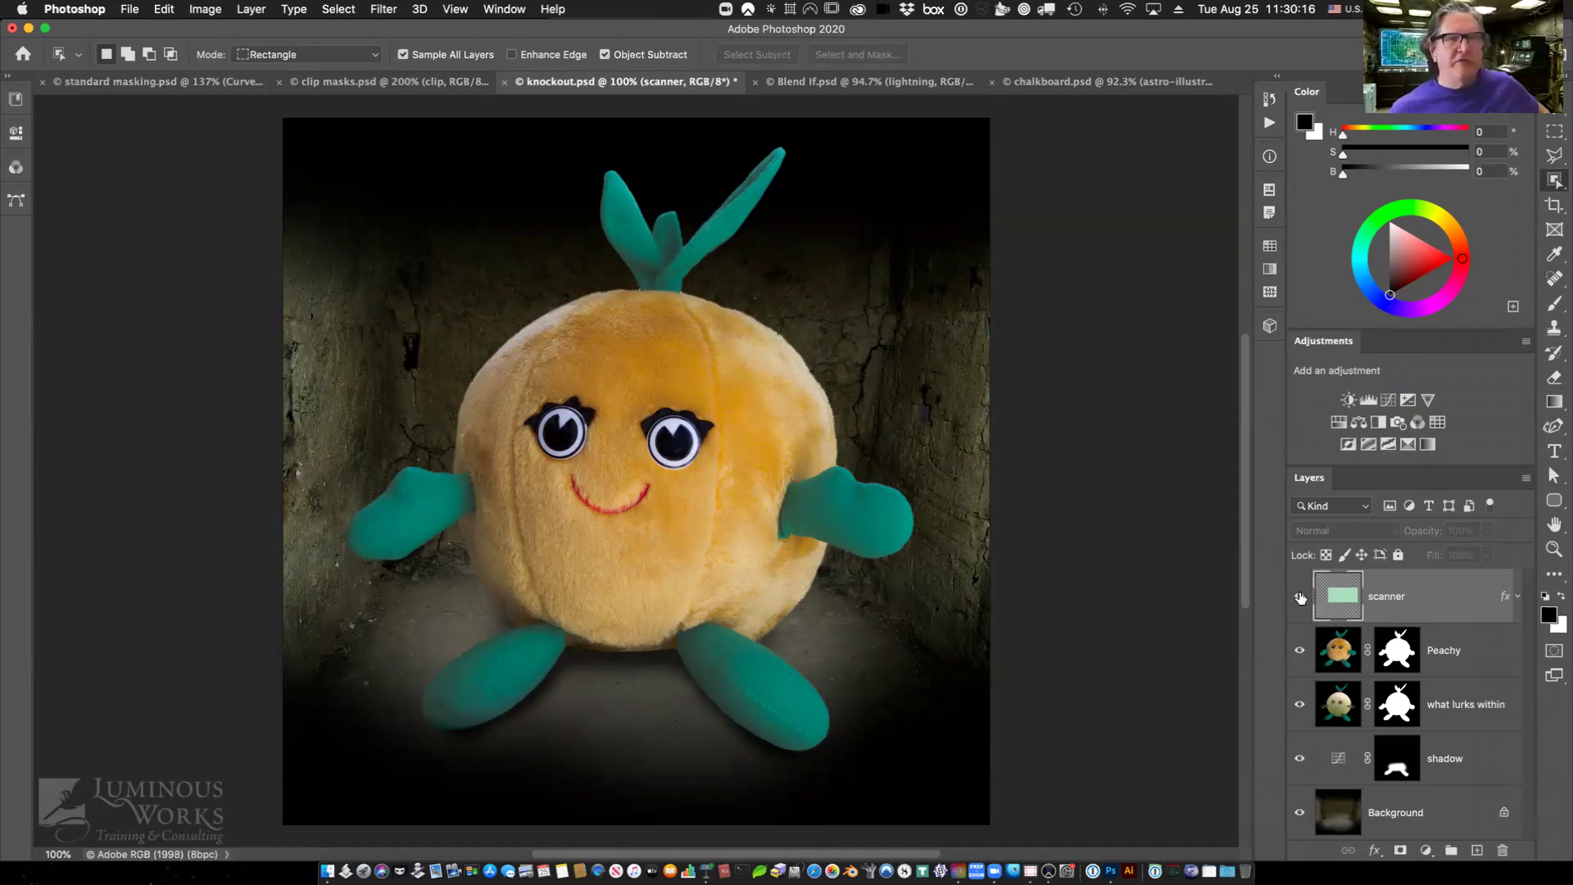
click(1300, 597)
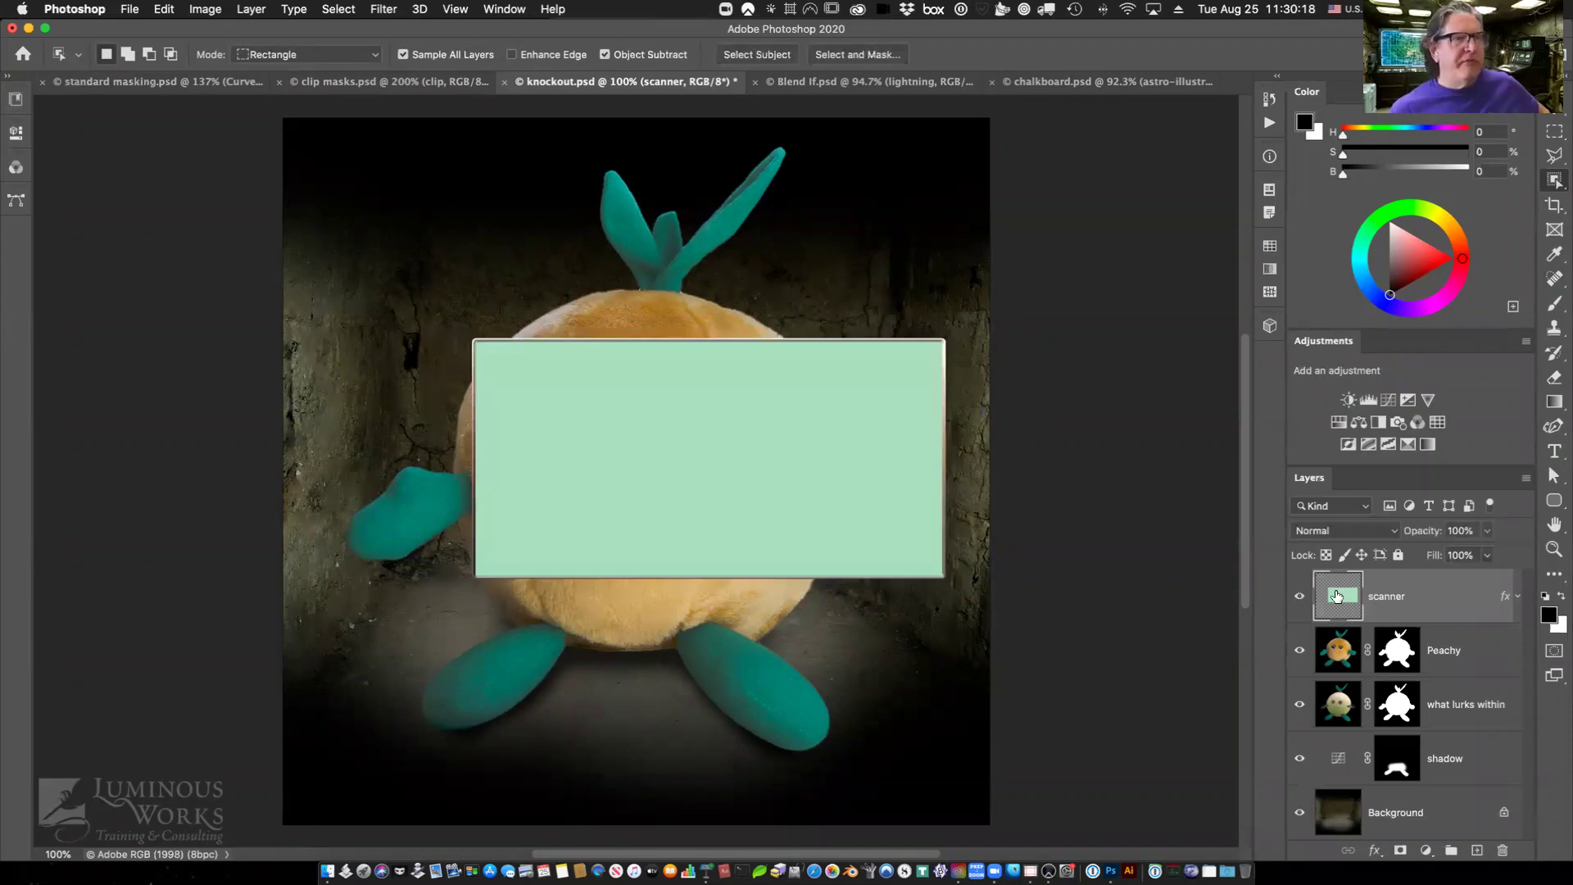
click(1516, 595)
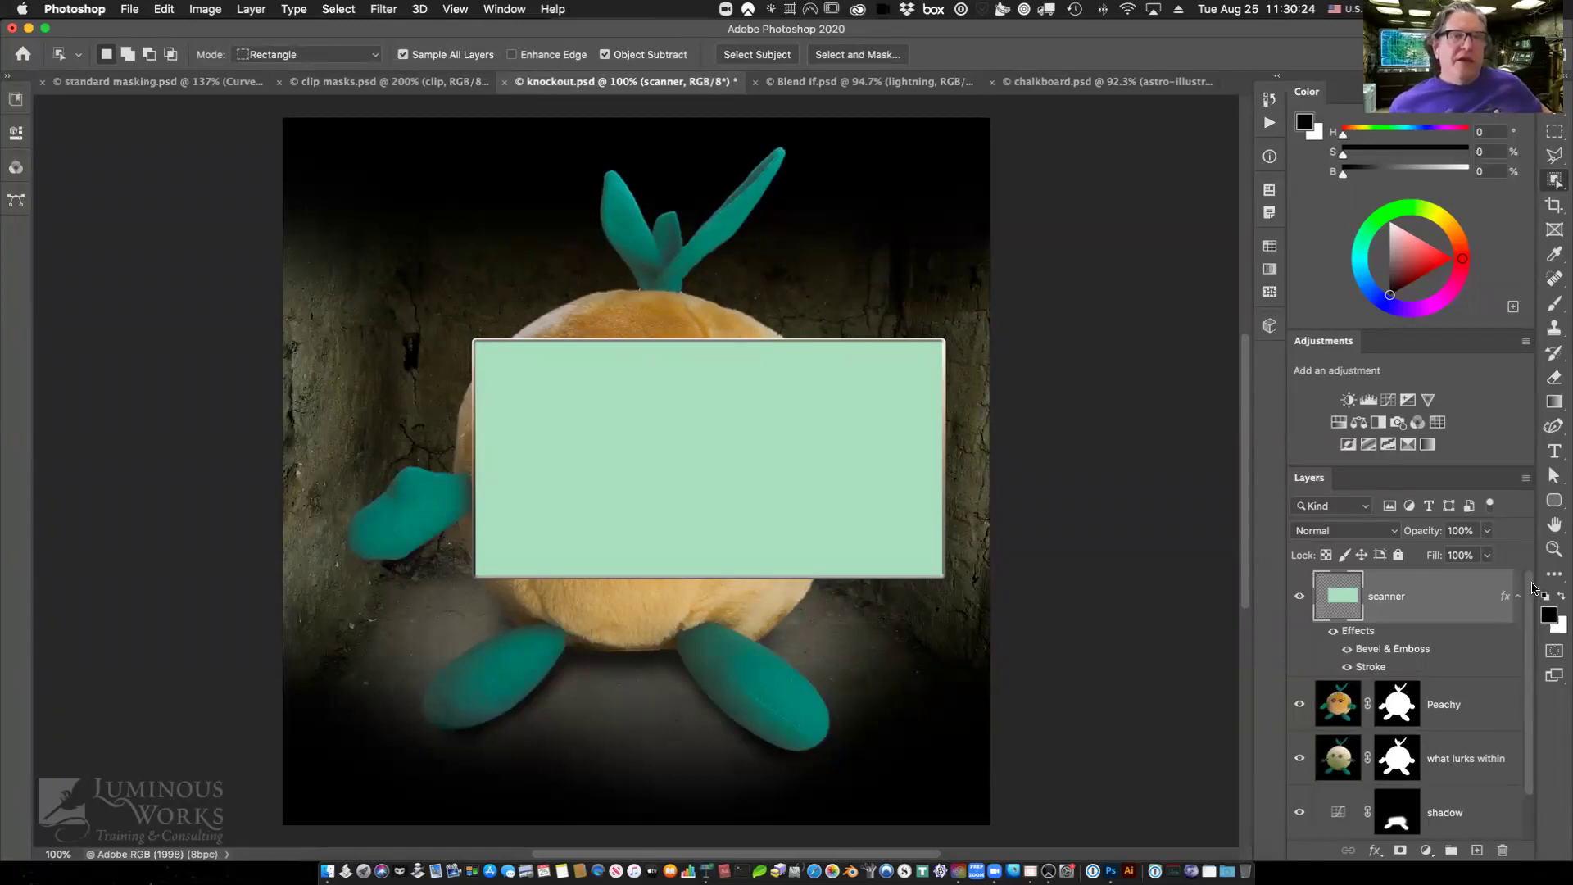
click(1518, 595)
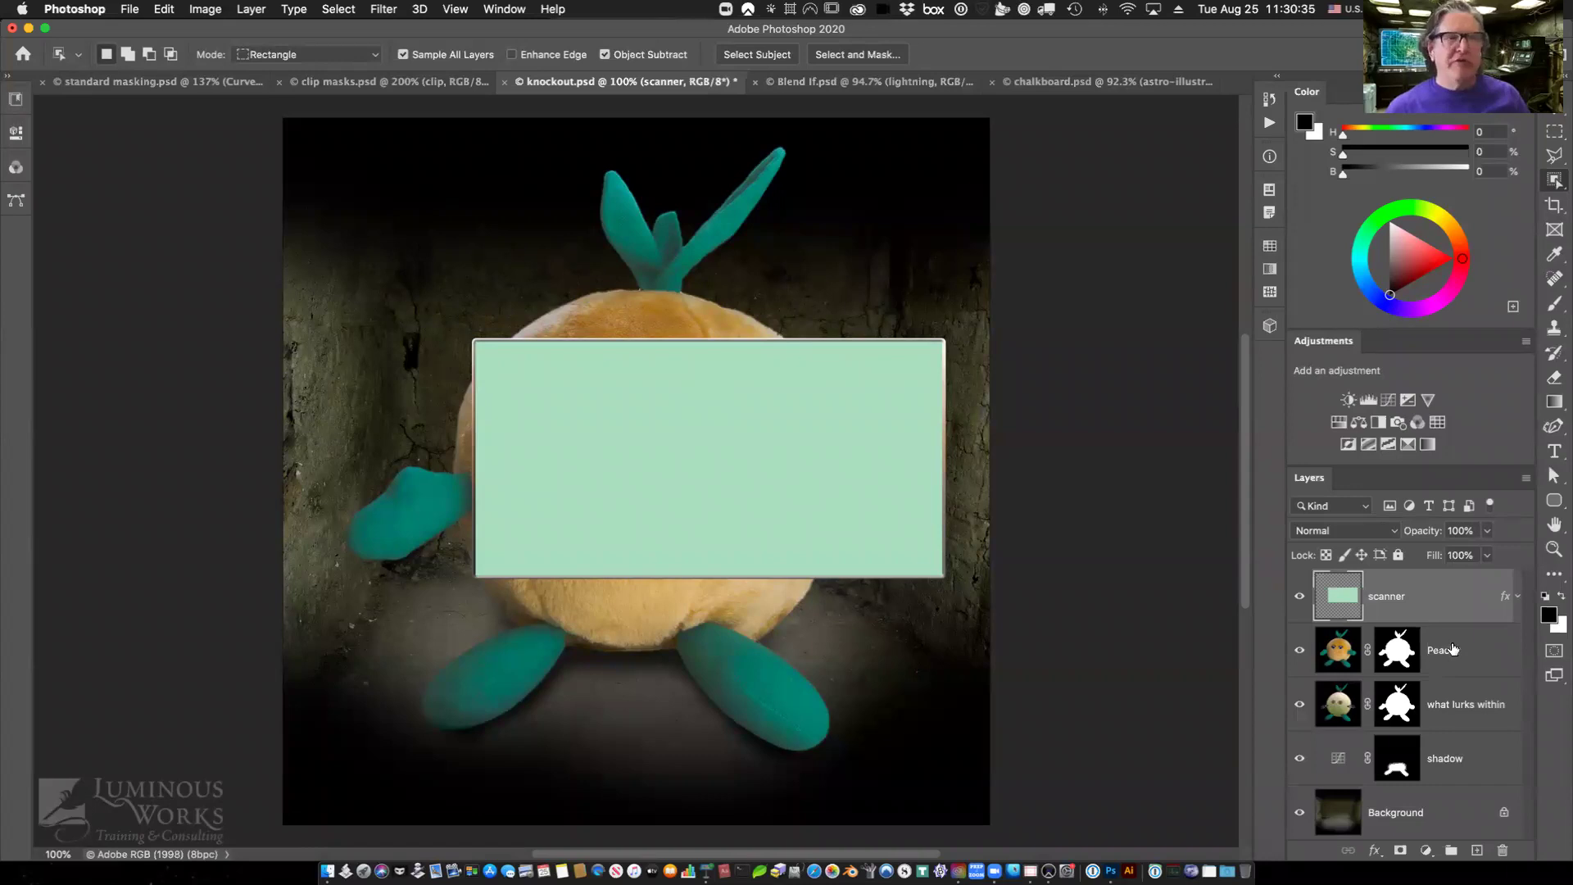
Group the scanner and Peachy layers together and select the scanner layer inside the group.
shift+click(1452, 649)
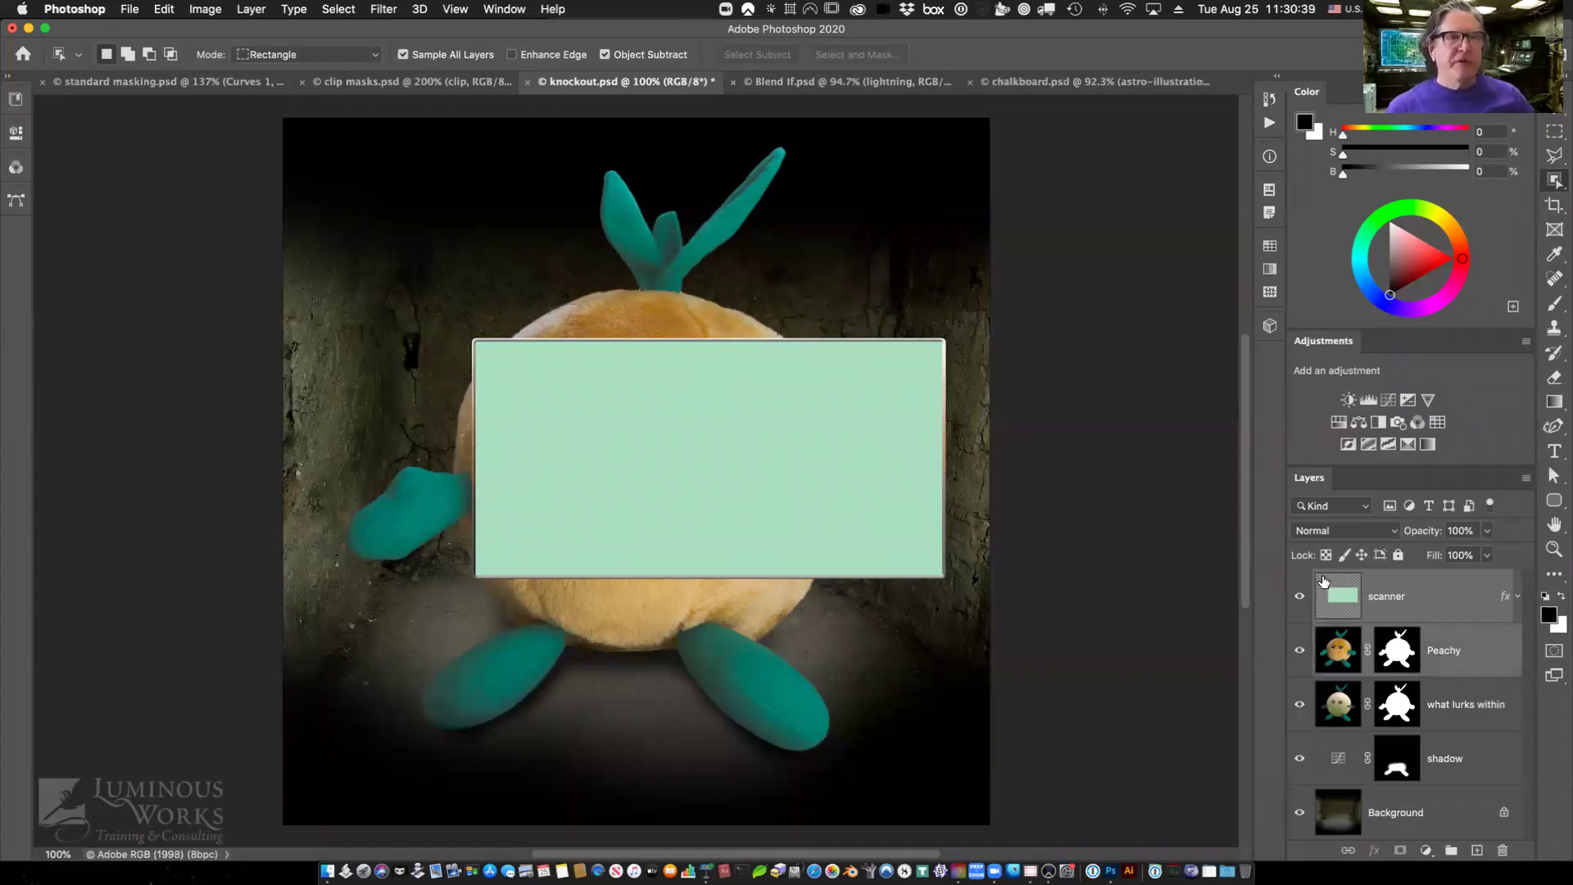
key(super+g)
key(alt+bracketleft)
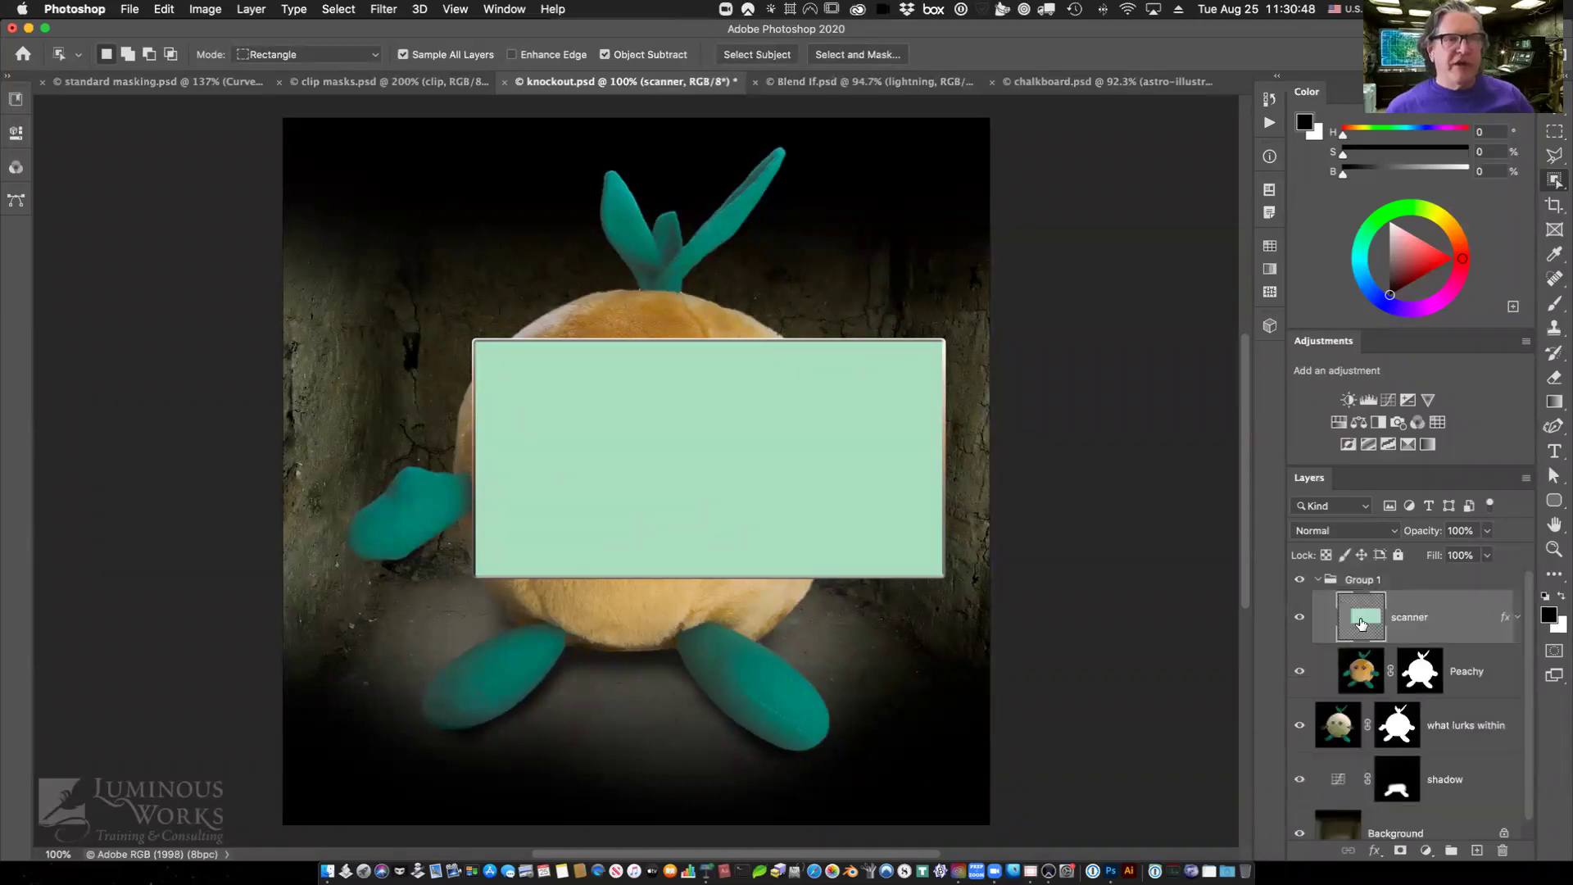
In the scanner layer's blending options, set Knockout to Shallow and the fill opacity to 13%.
right_click(1450, 617)
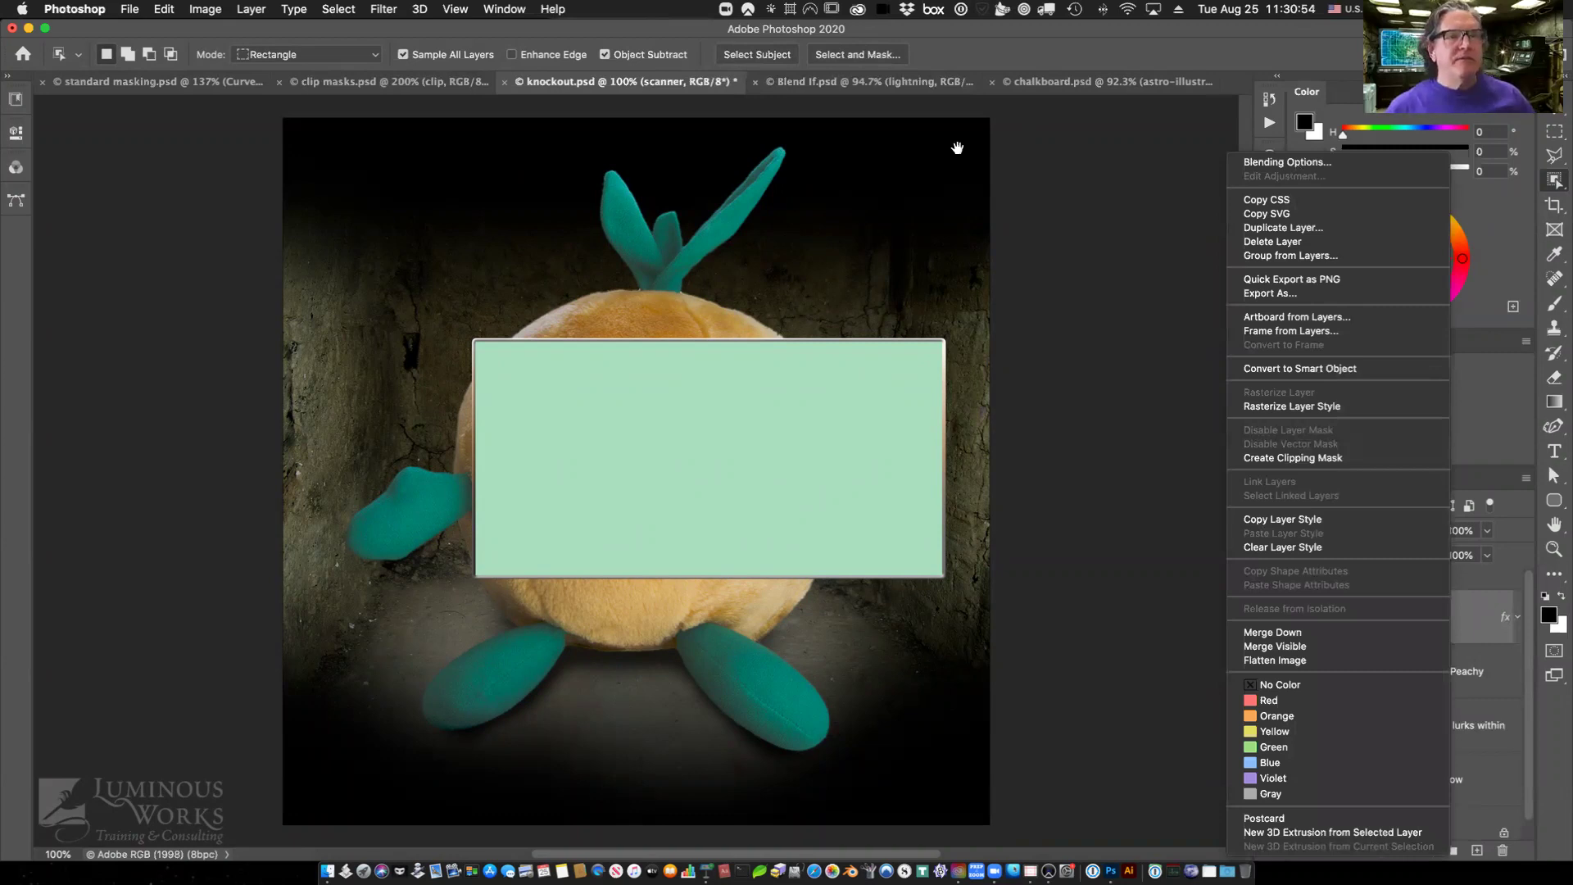
key(Return)
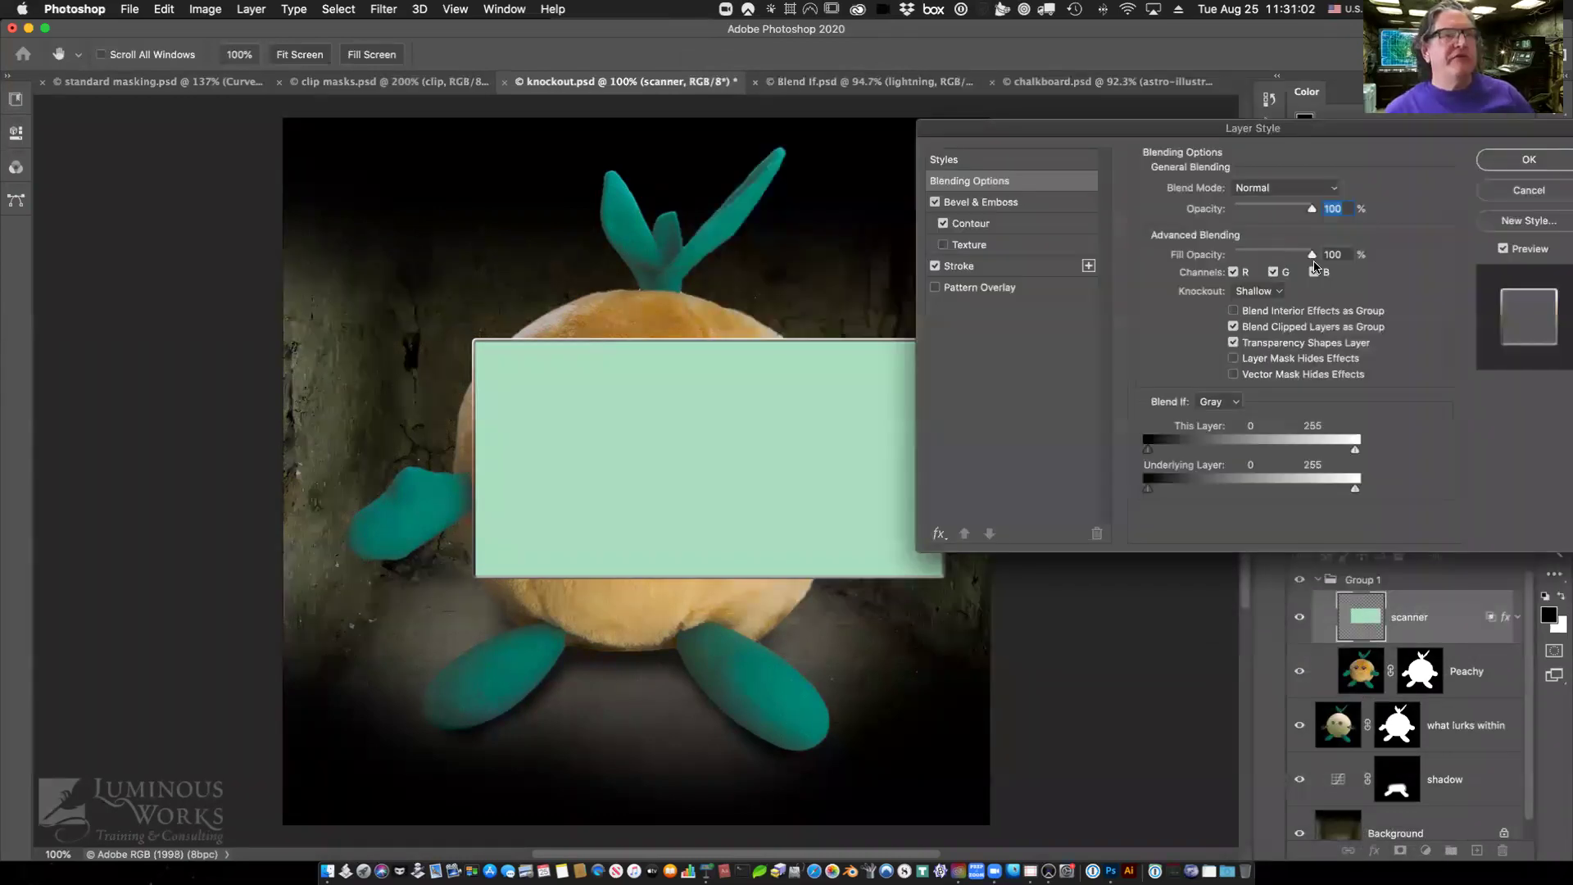
drag(1310, 255, 1224, 261)
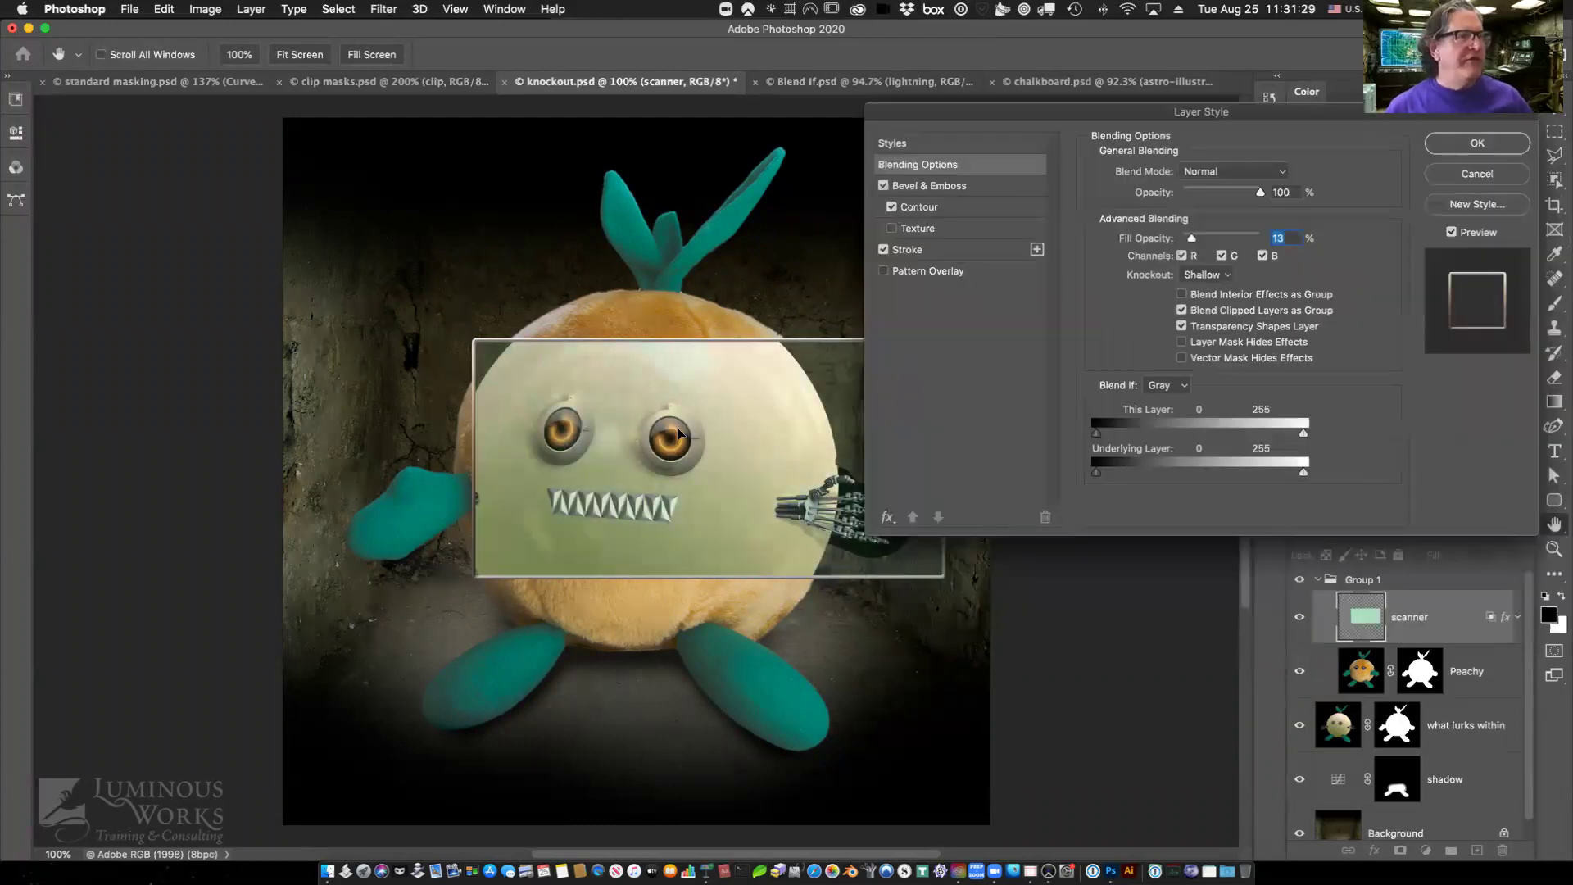
key(Return)
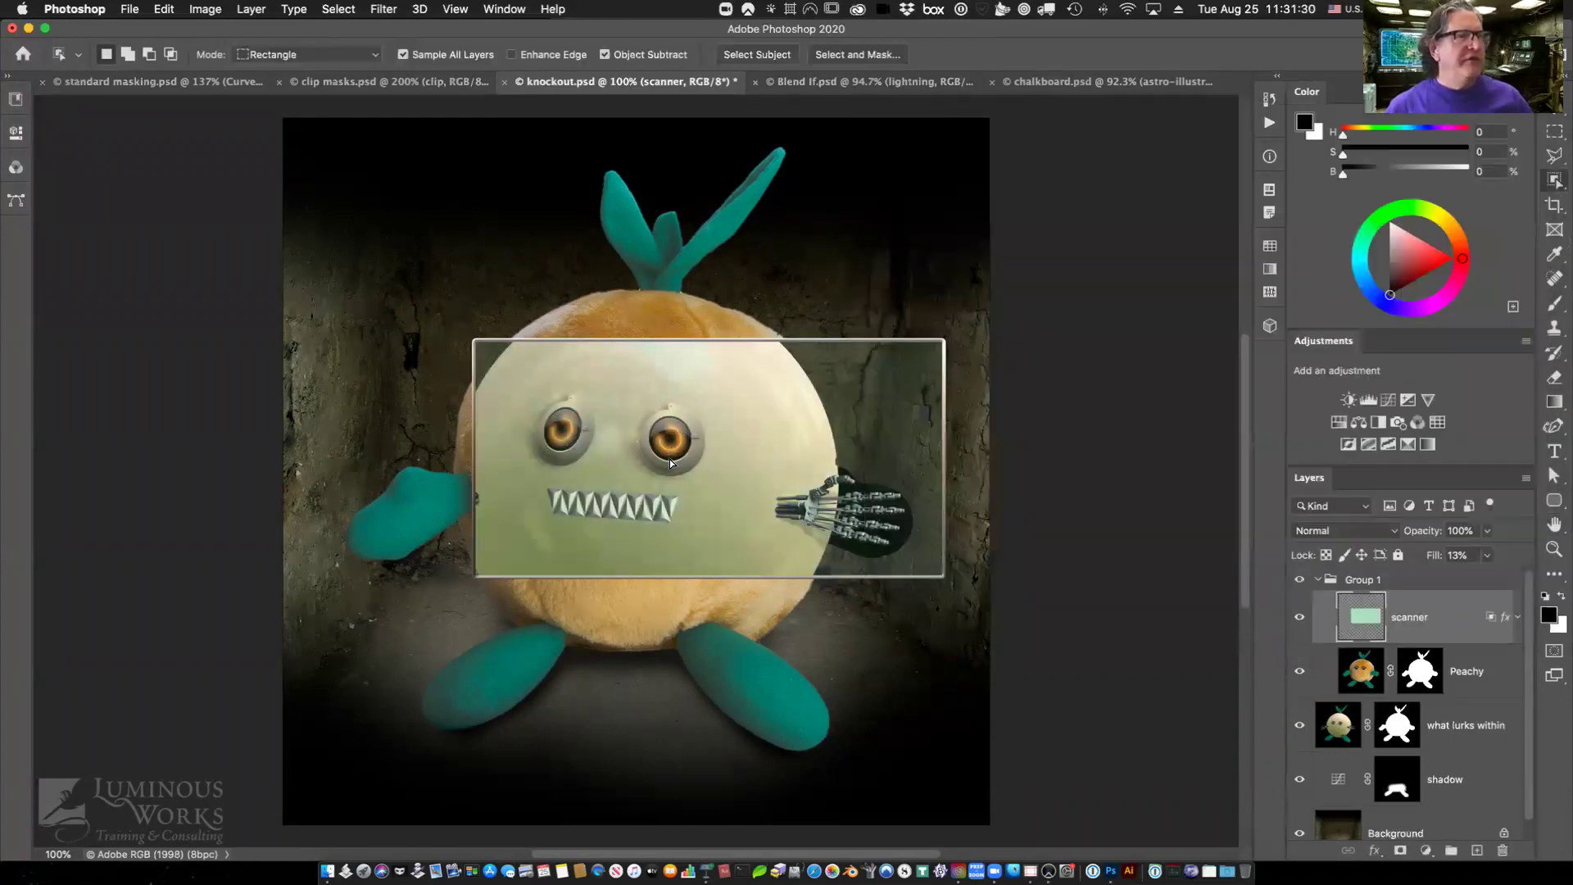
Narrow the scanner rectangle with Free Transform and move it over the character's face.
key(v)
mouse_move(868, 426)
mouse_down()
mouse_move(689, 439)
mouse_move(813, 282)
mouse_move(754, 364)
mouse_move(680, 410)
mouse_move(711, 456)
mouse_move(789, 459)
mouse_move(818, 361)
mouse_move(840, 419)
mouse_up()
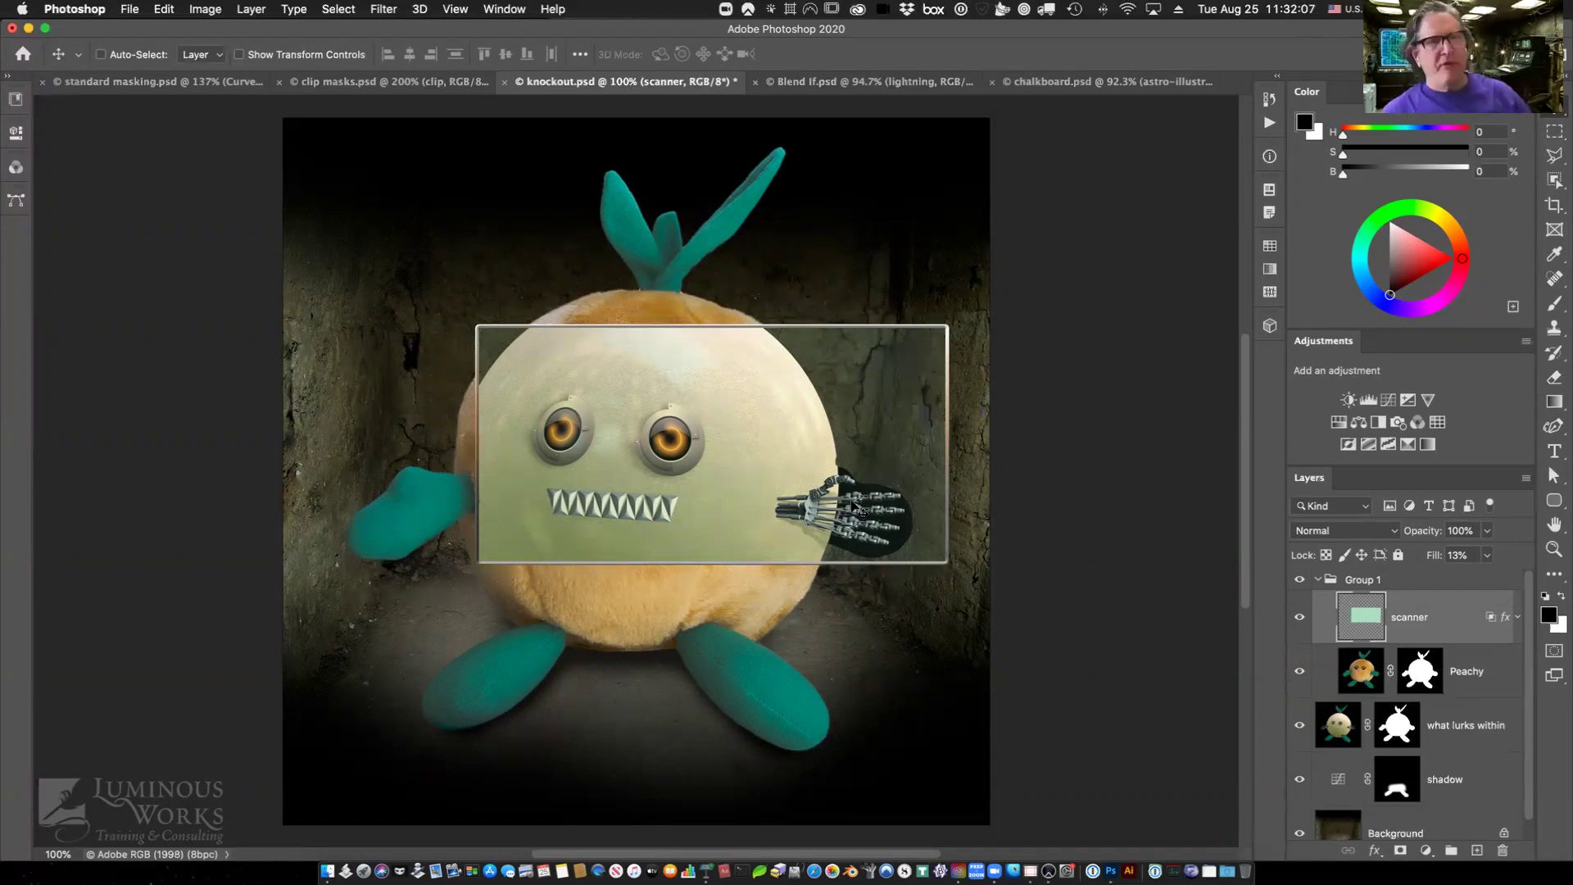
key(super)
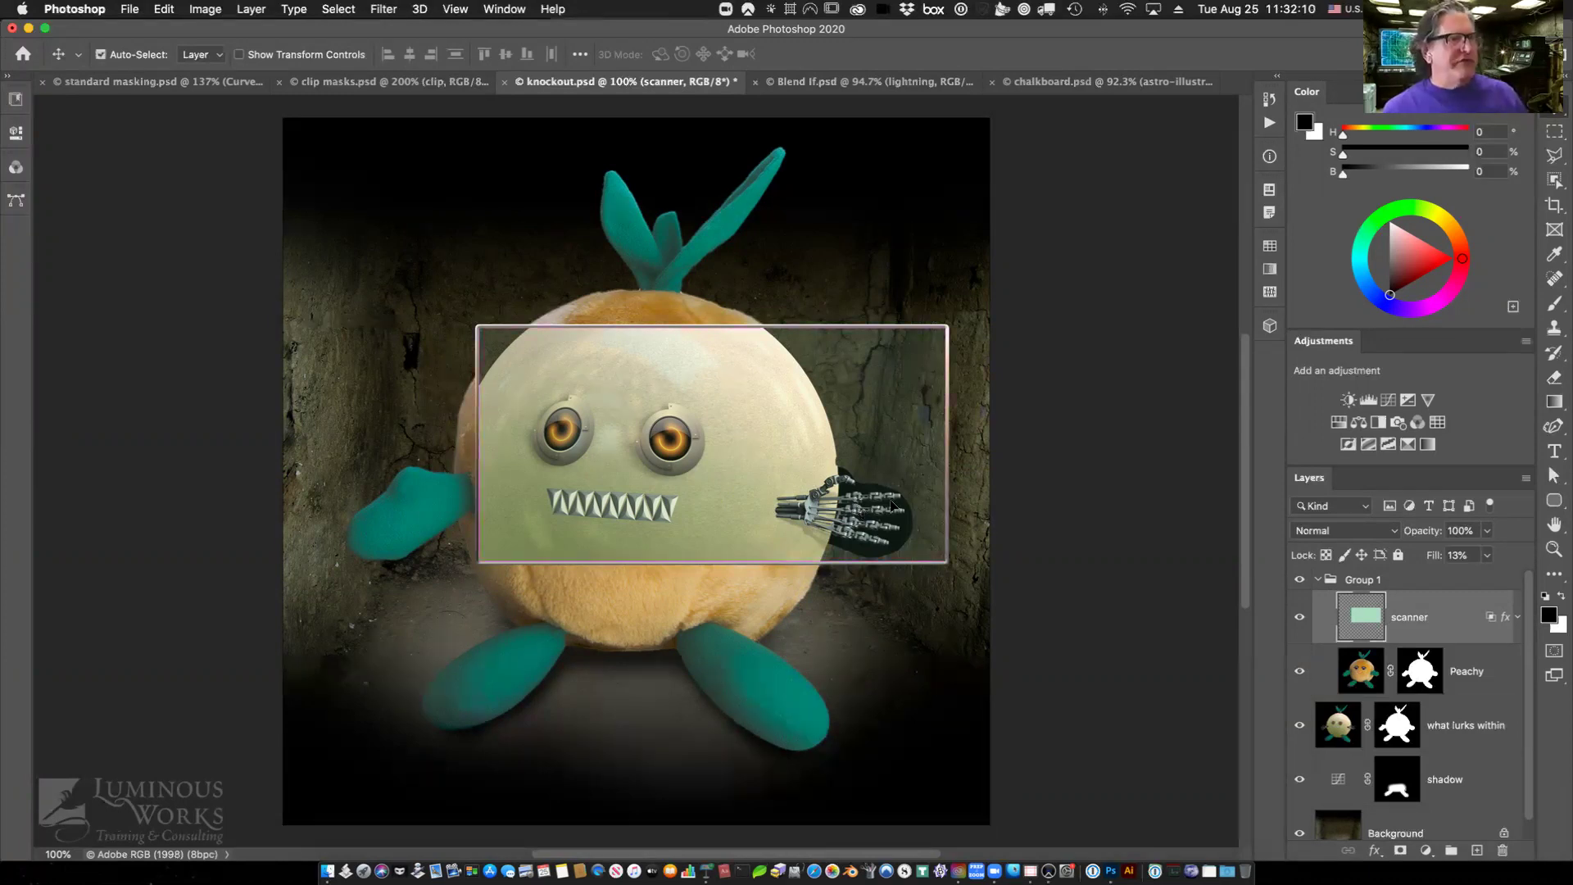
key(super+t)
drag(957, 436, 729, 458)
key(Return)
drag(725, 342, 881, 381)
drag(866, 506, 681, 486)
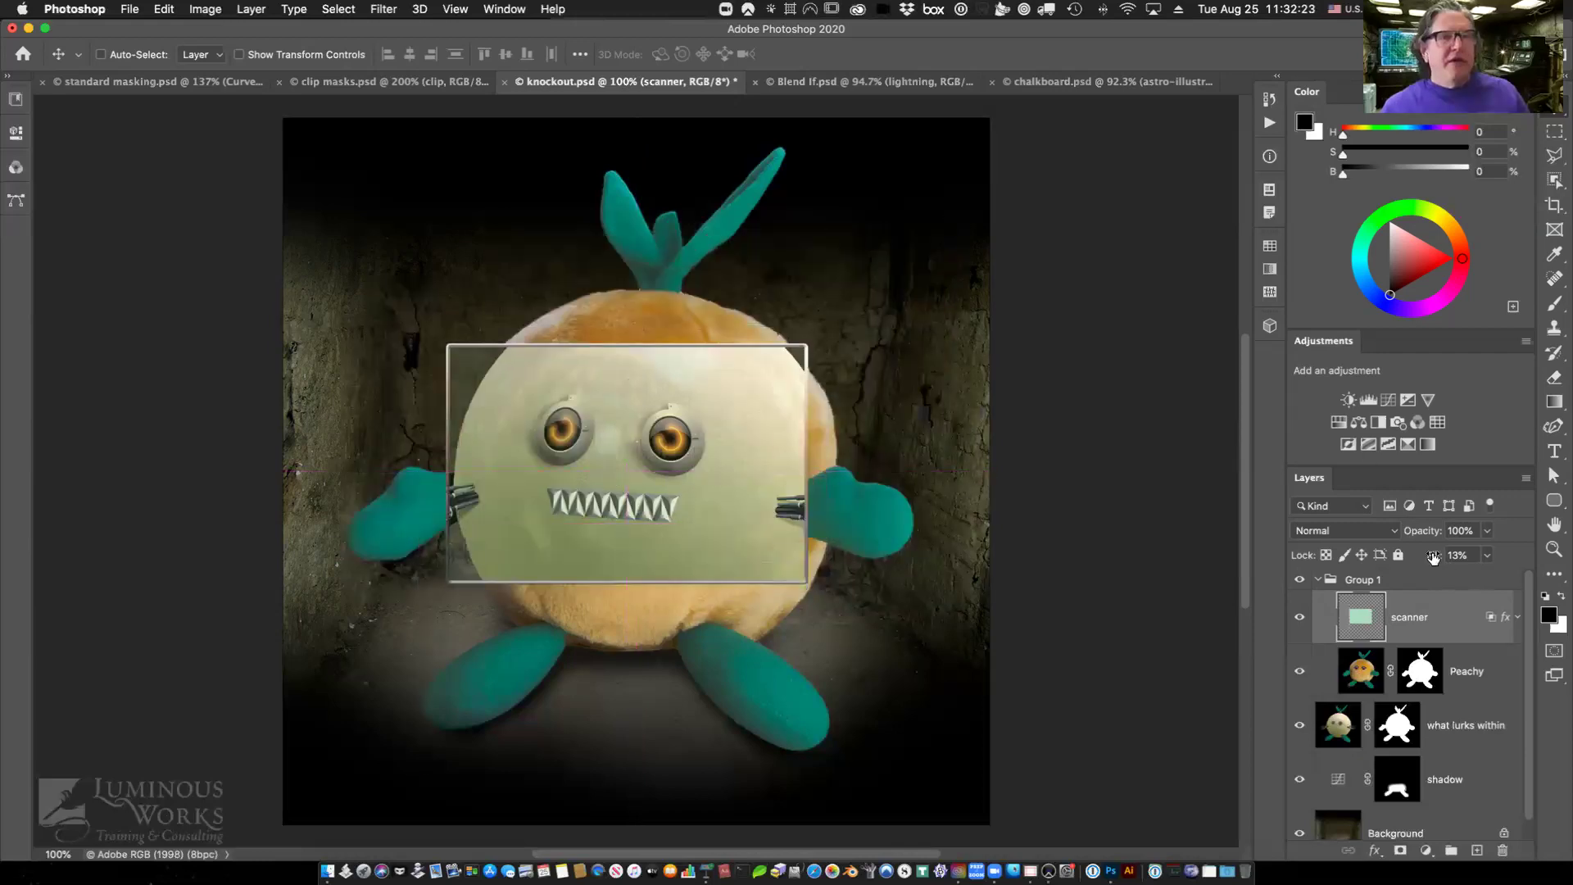
Set the scanner layer's fill opacity to 24% and change its Knockout blending option to Deep.
drag(1433, 557, 1439, 557)
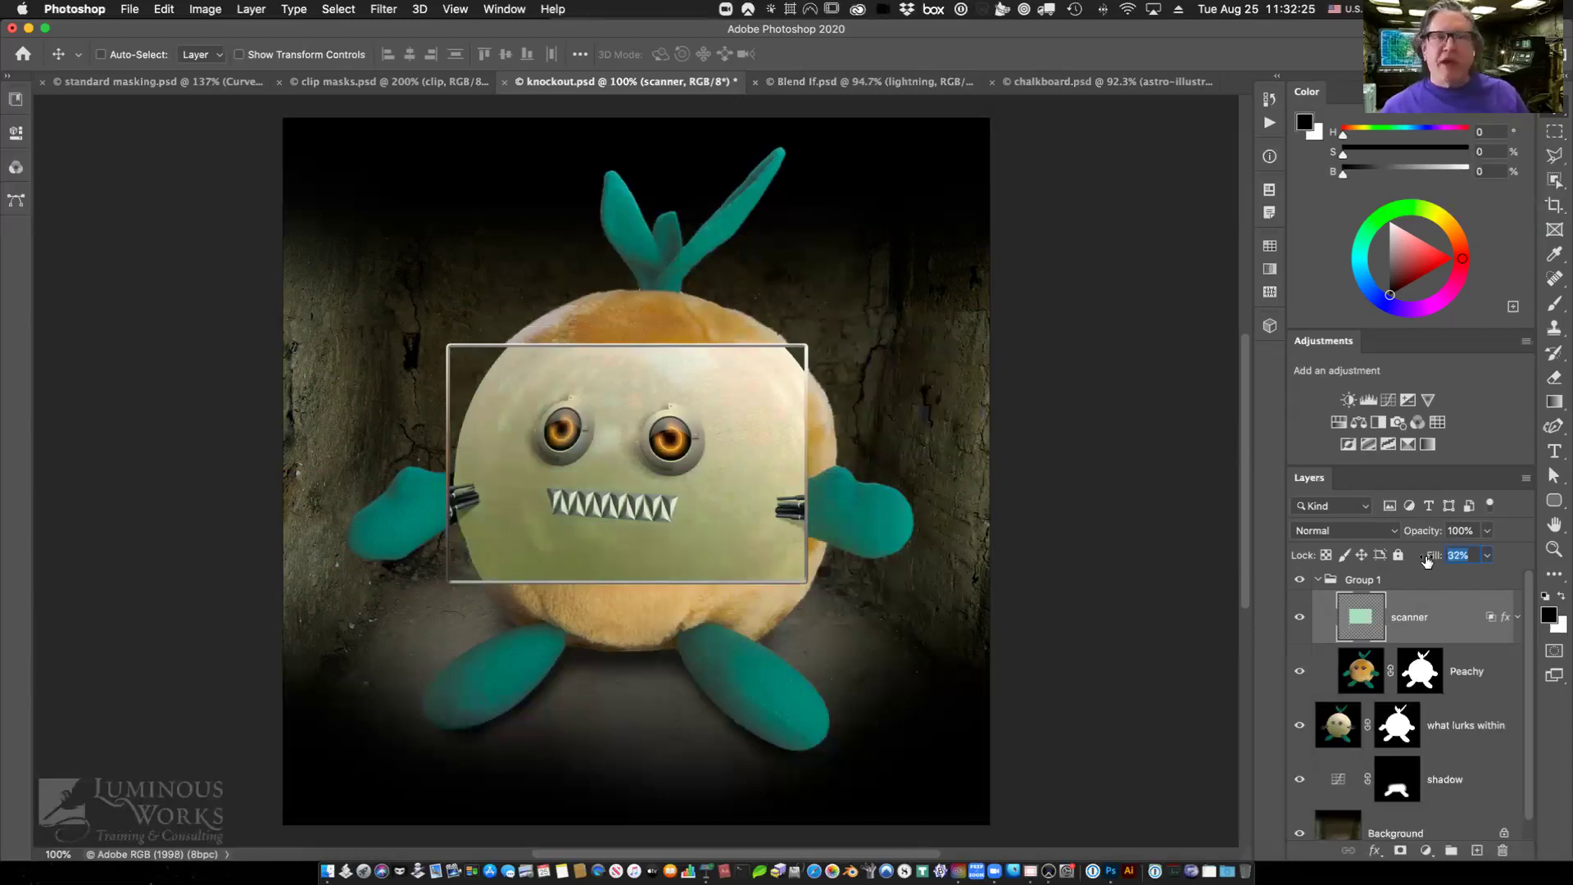
drag(1426, 560, 1423, 559)
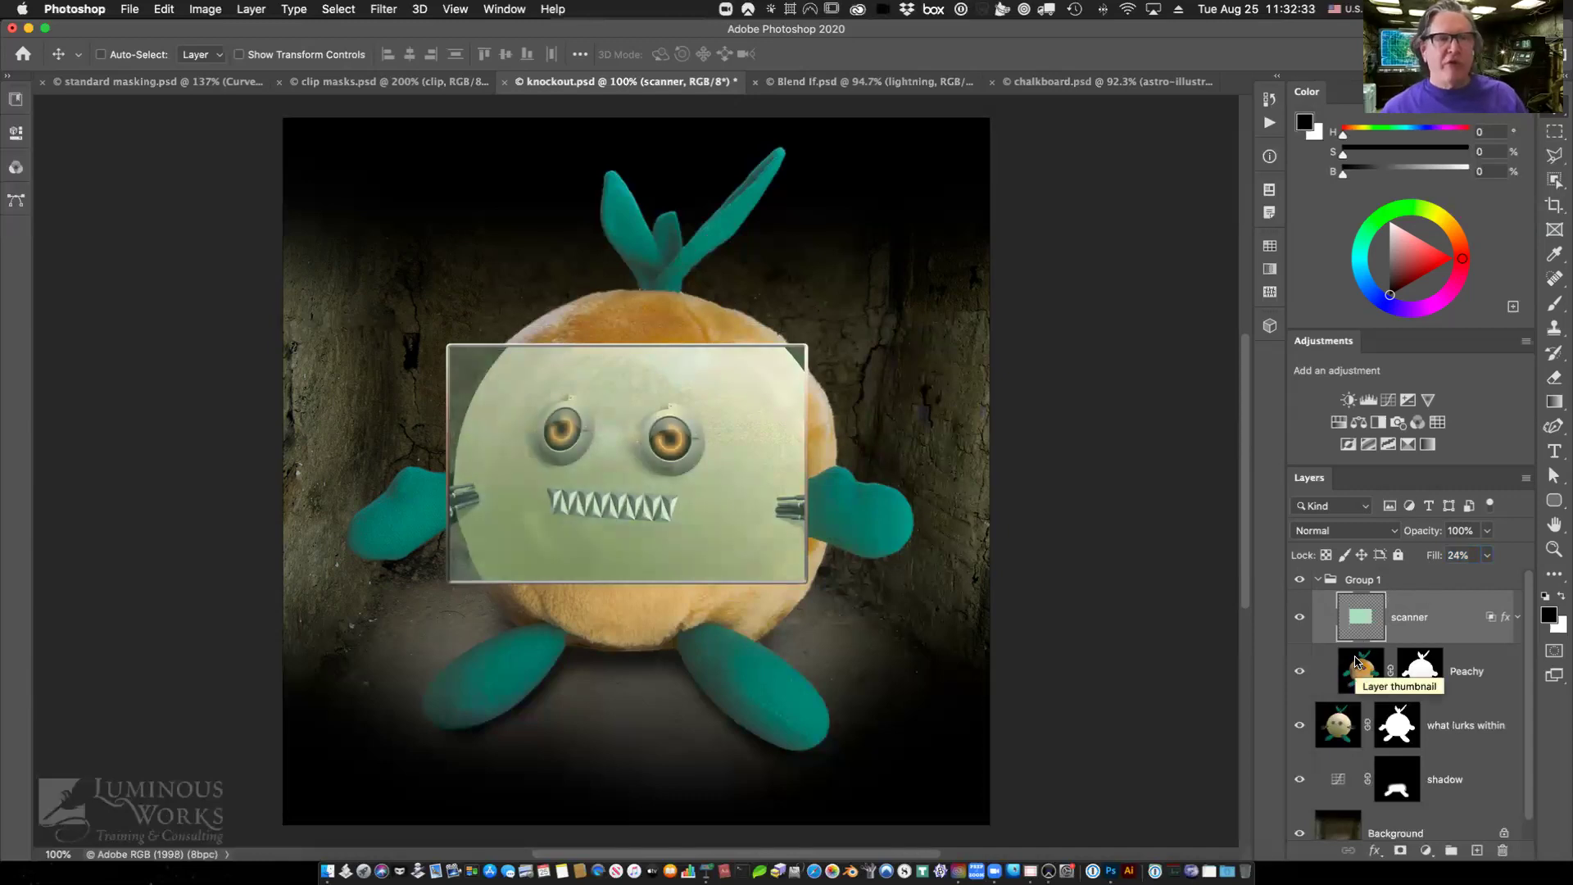
double_click(1463, 626)
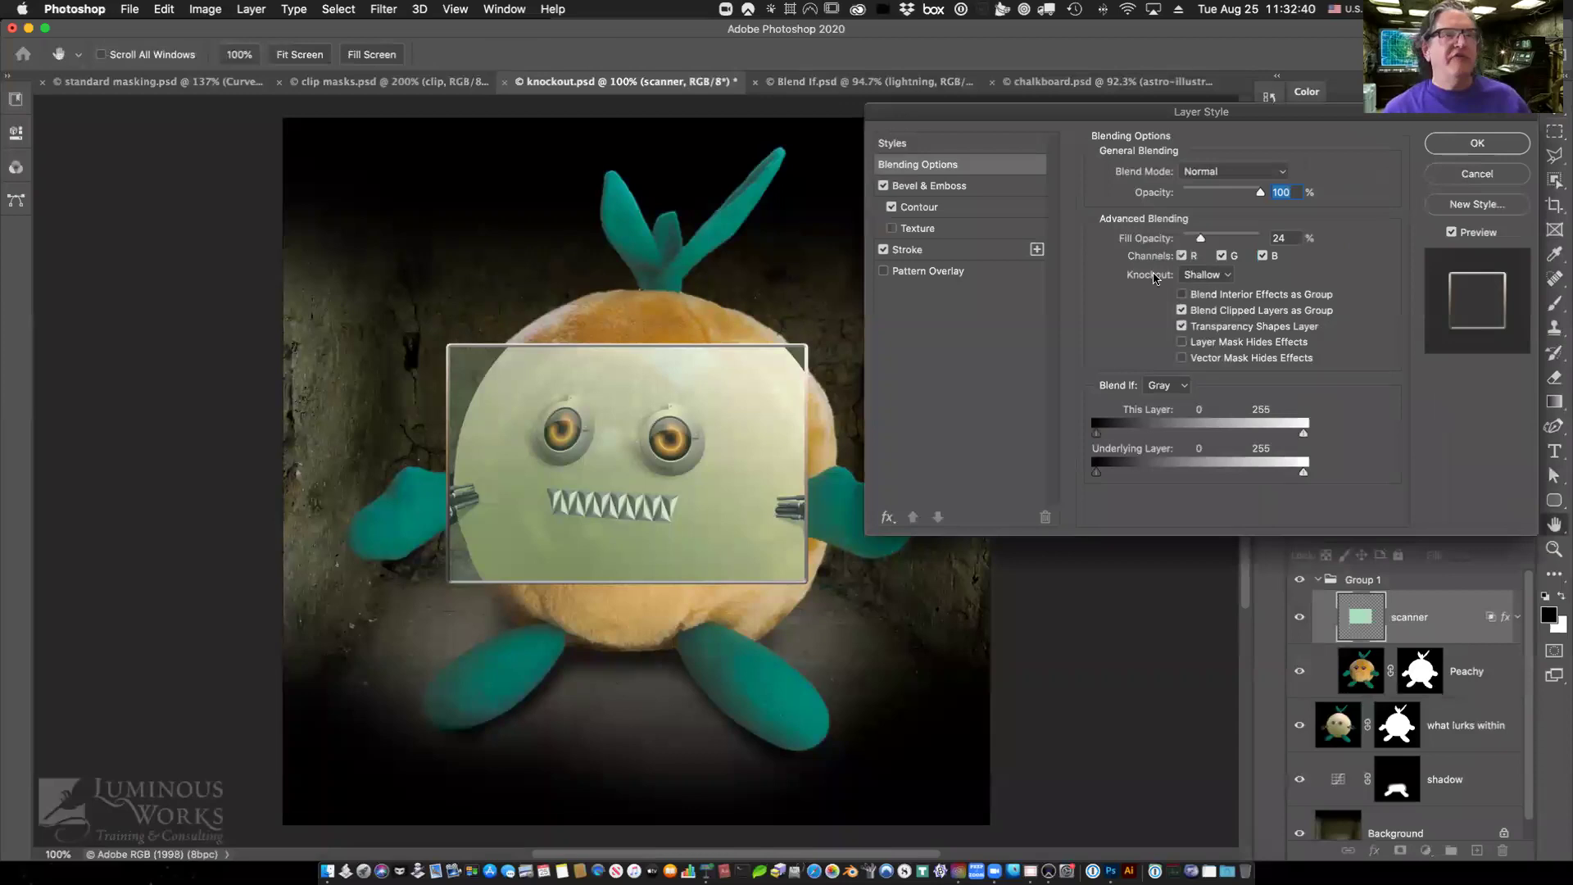
click(1204, 275)
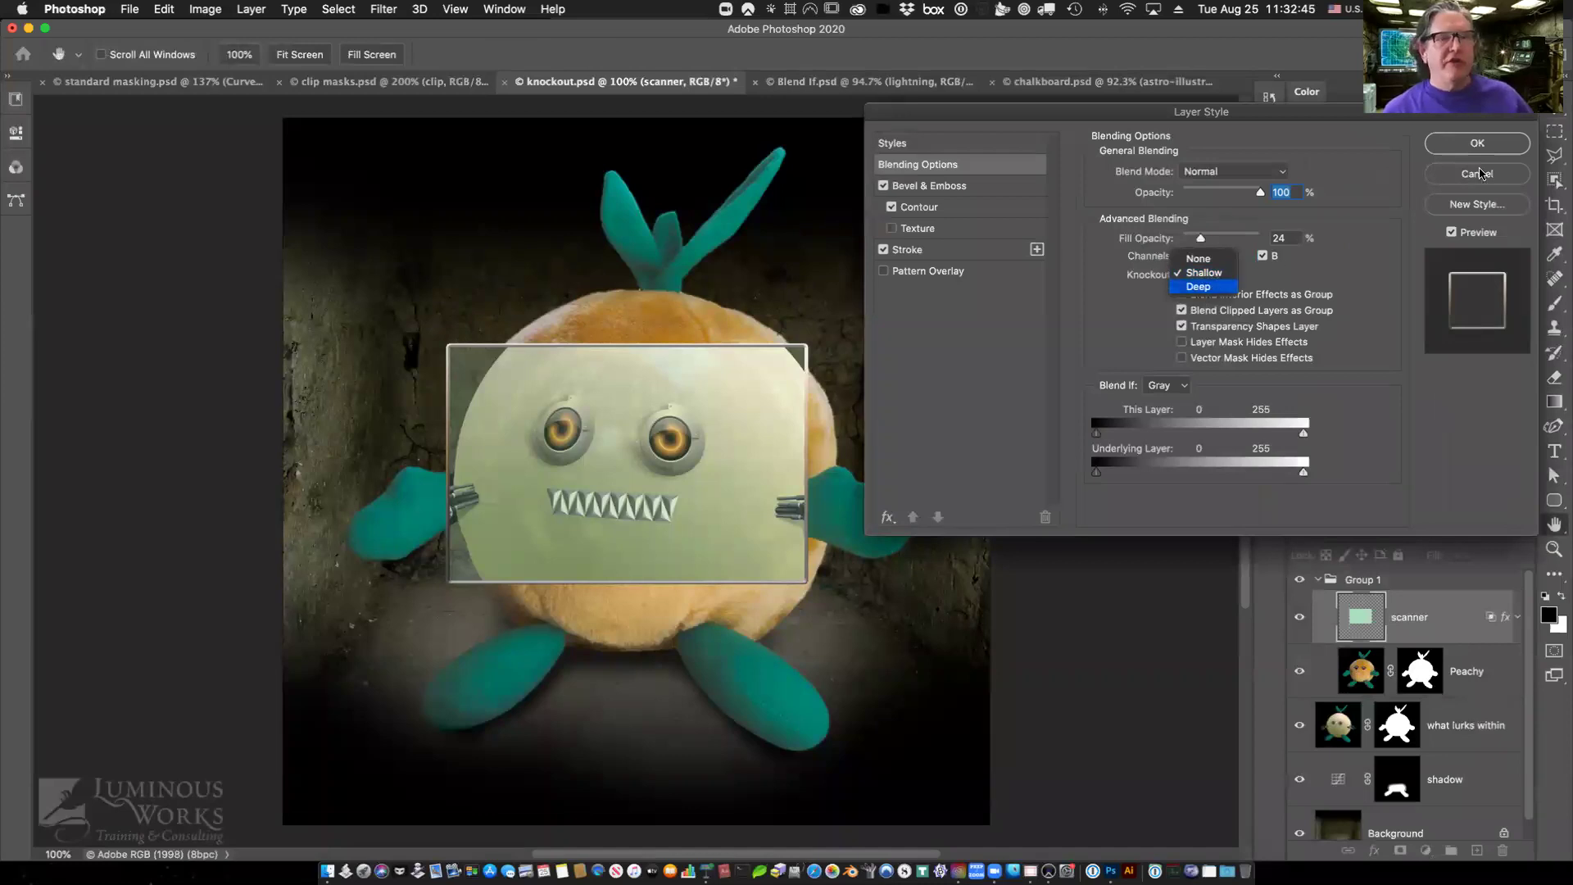
key(Return)
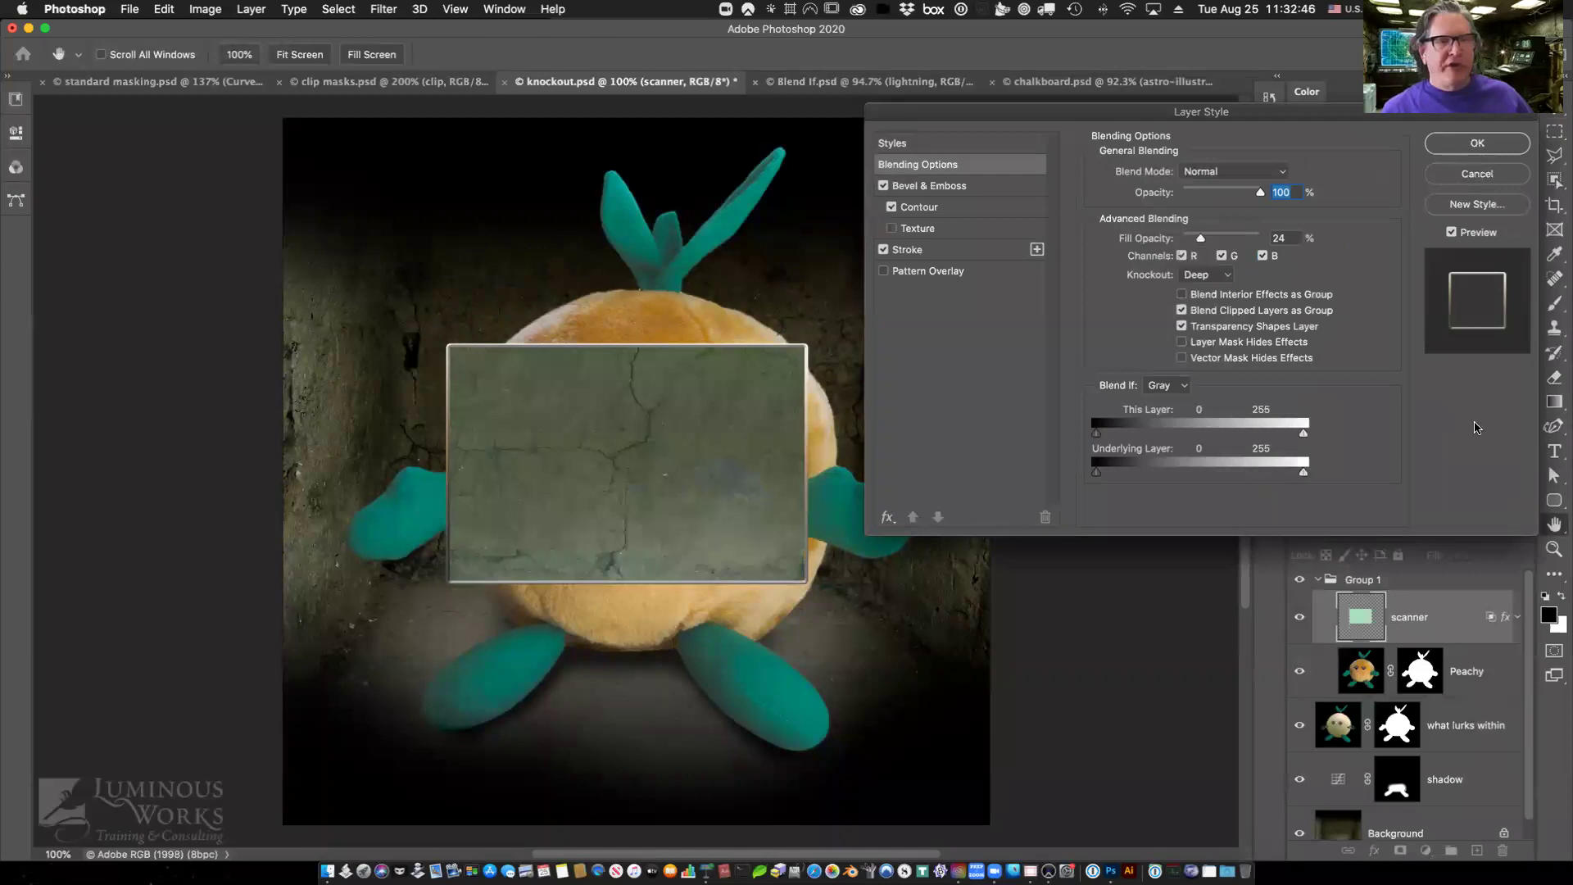
key(Return)
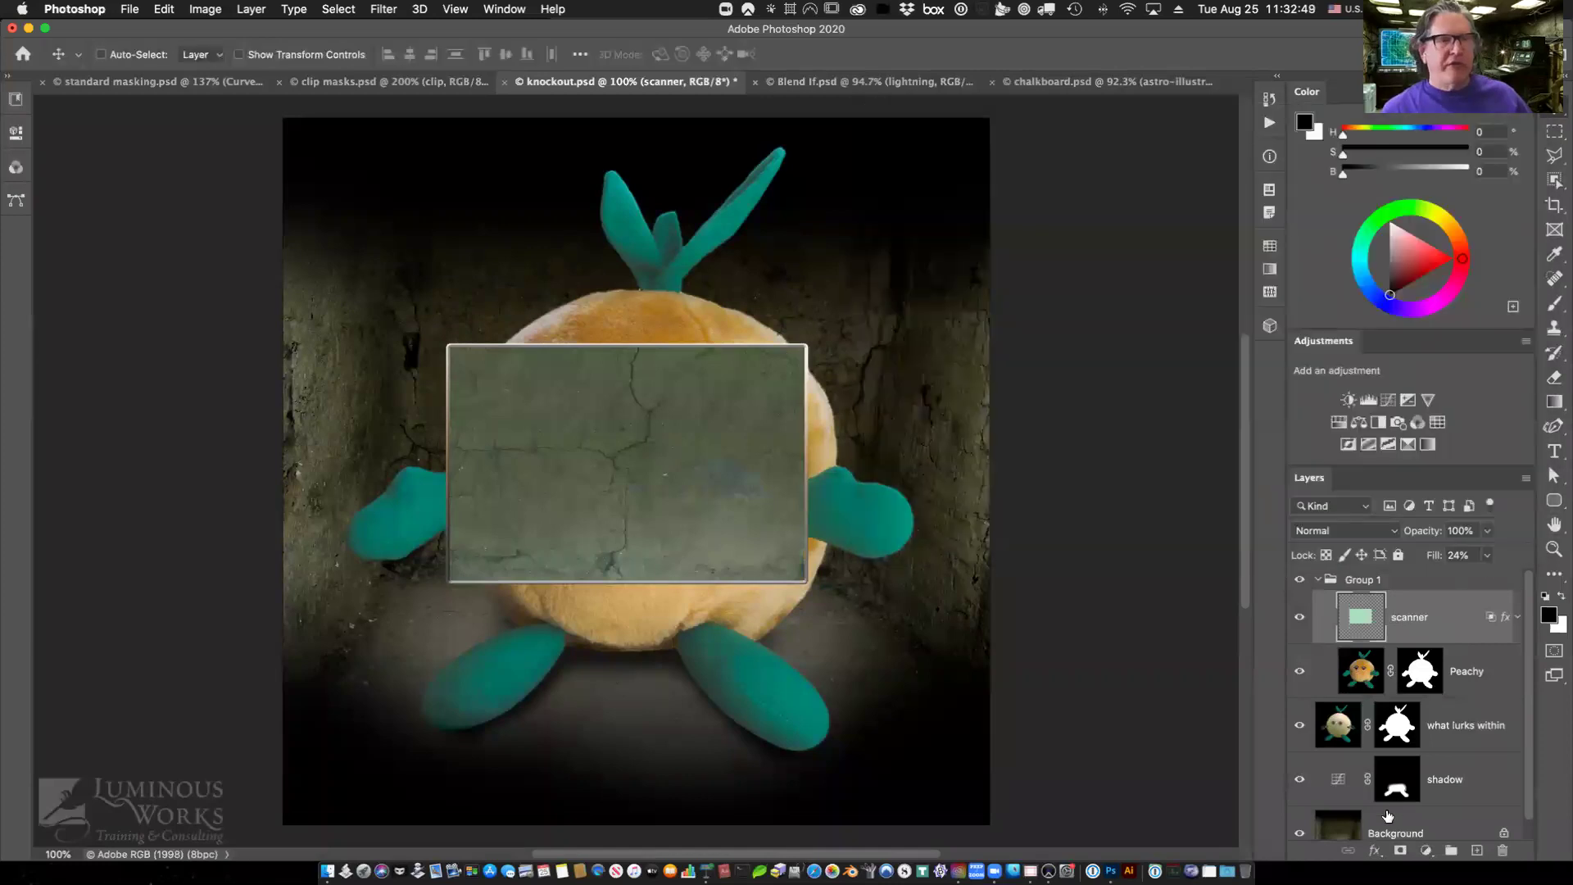
Move the scanner rectangle up and to the right so it covers part of the character and the wall behind.
scroll(1299, 815, down, 1)
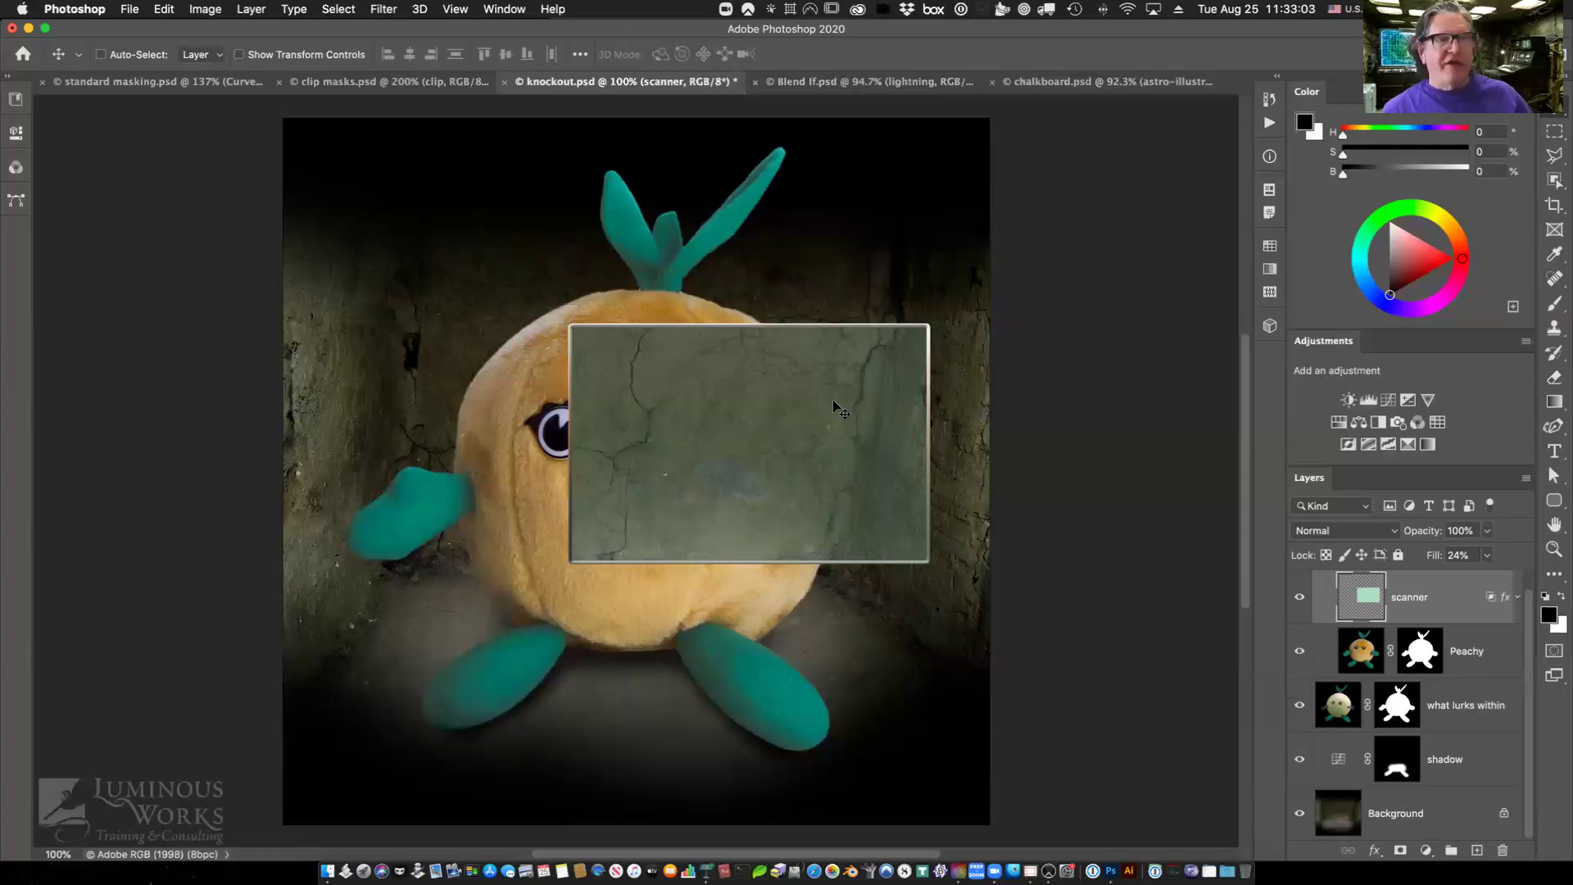
drag(832, 400, 807, 382)
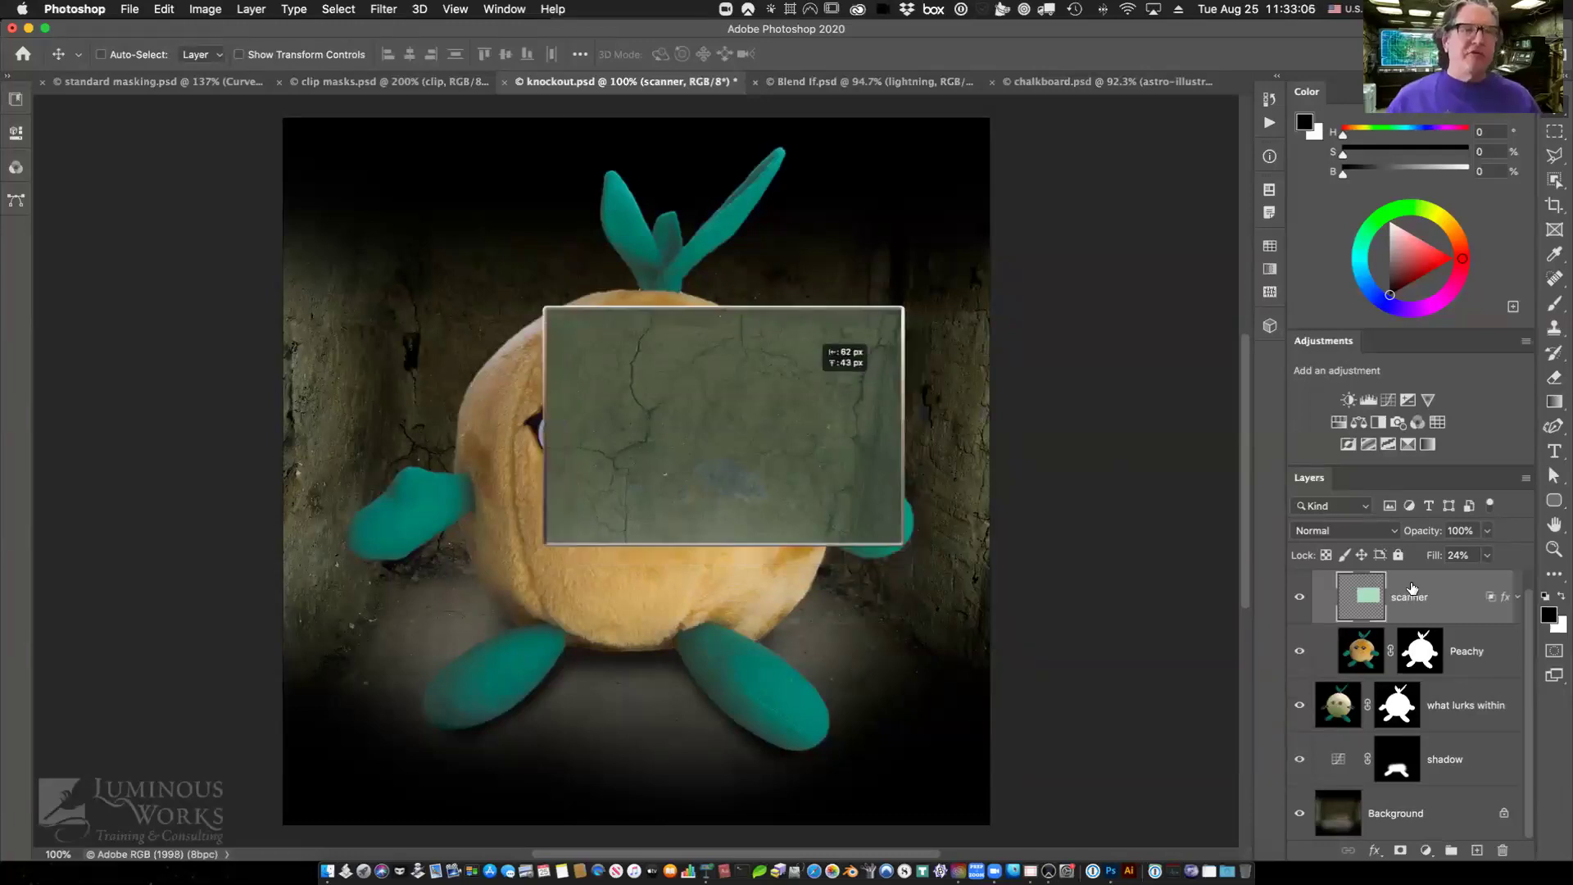
key(super+g)
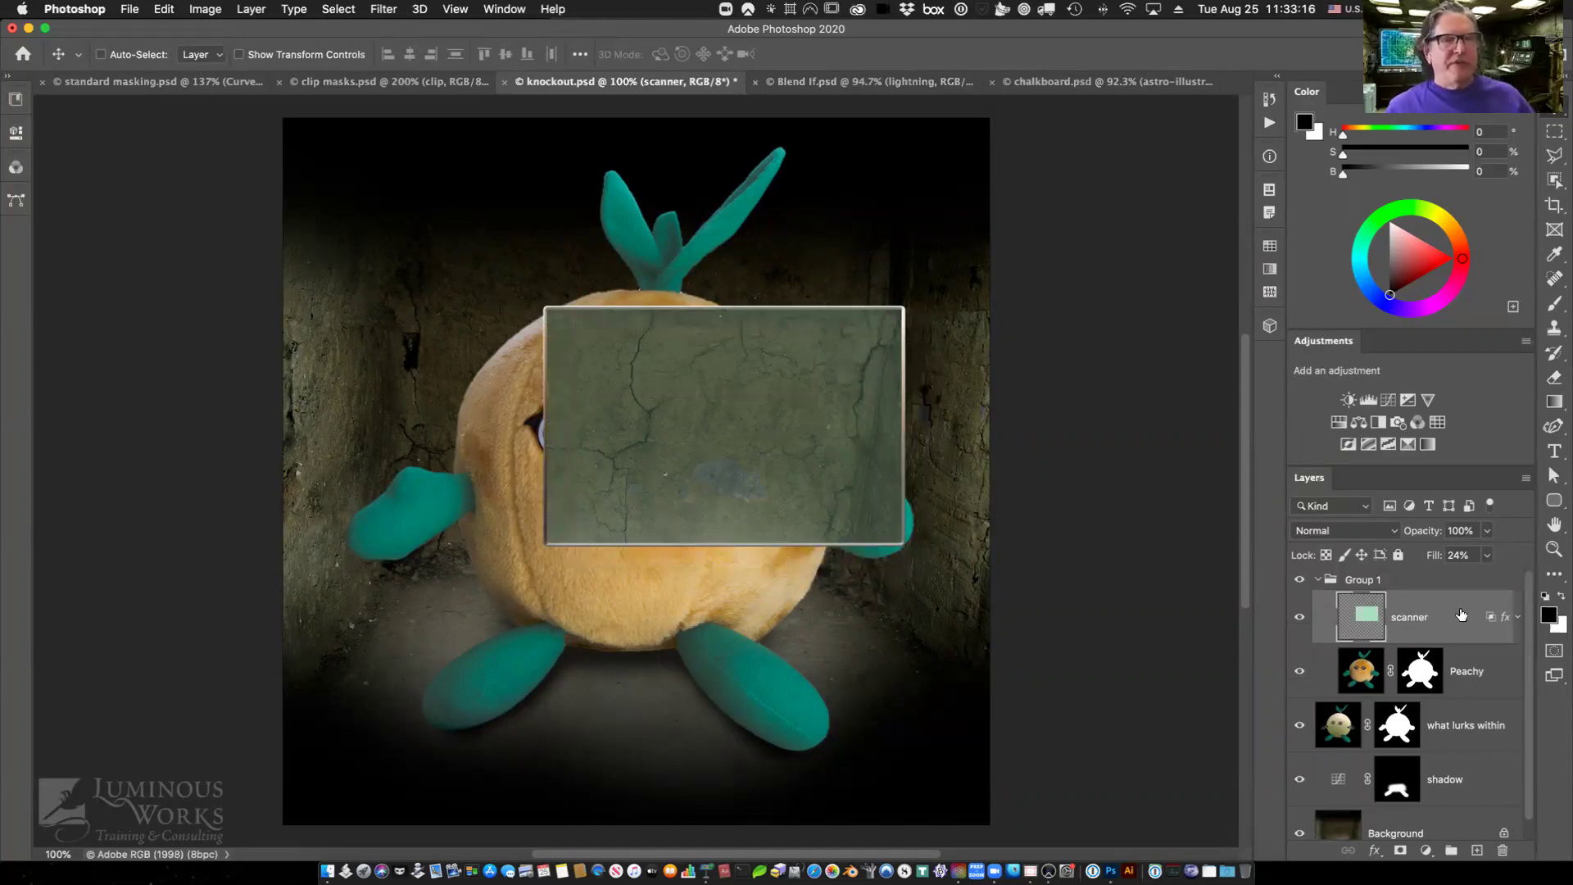
drag(1167, 346, 1213, 275)
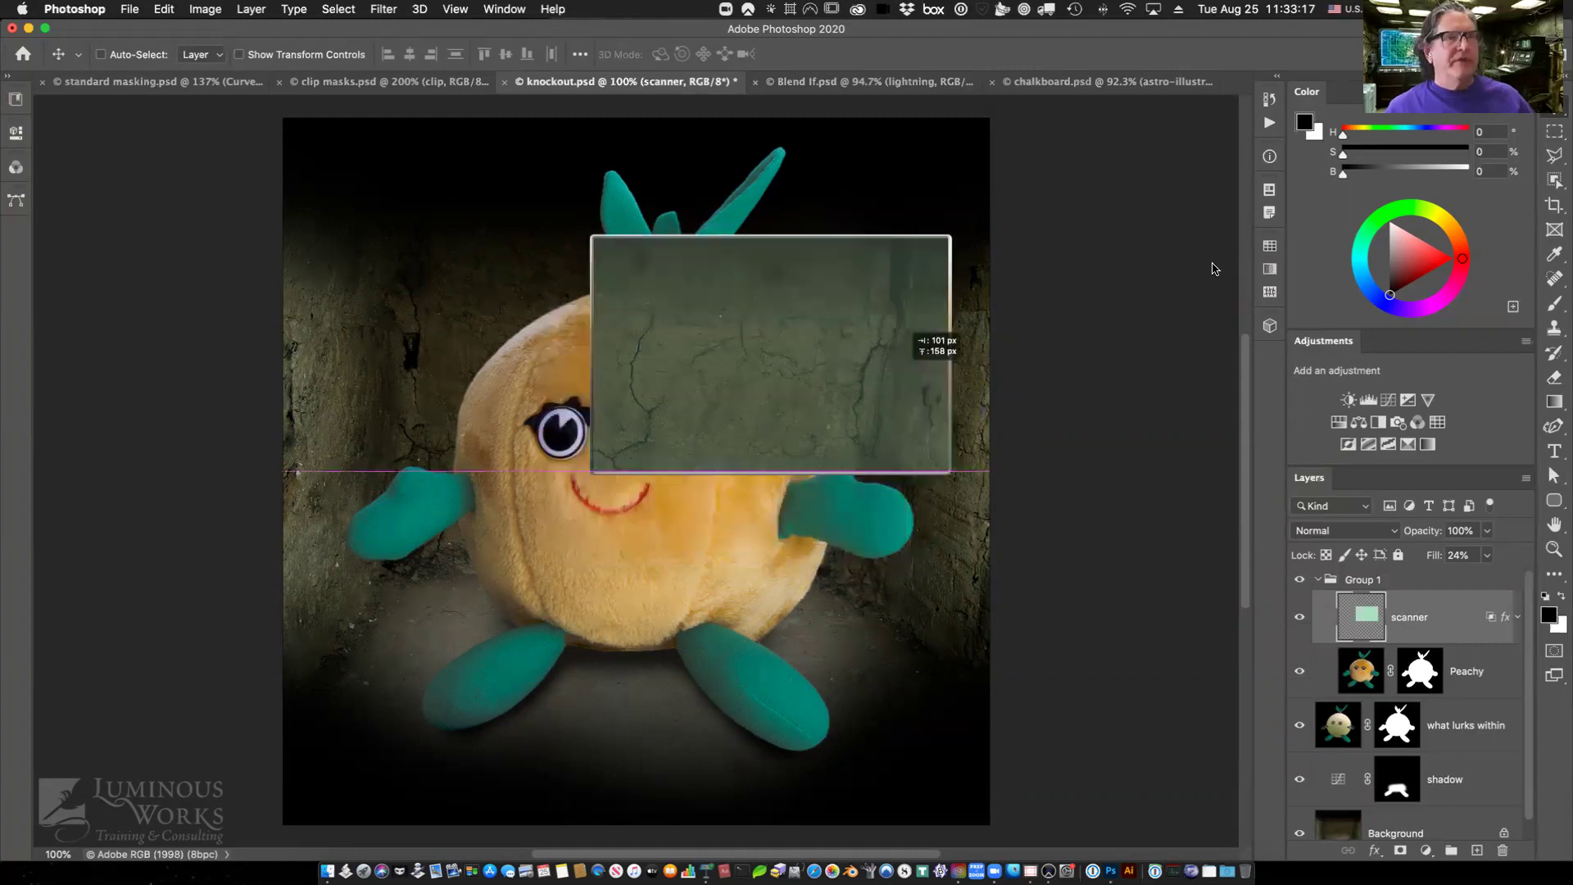
drag(742, 461, 793, 479)
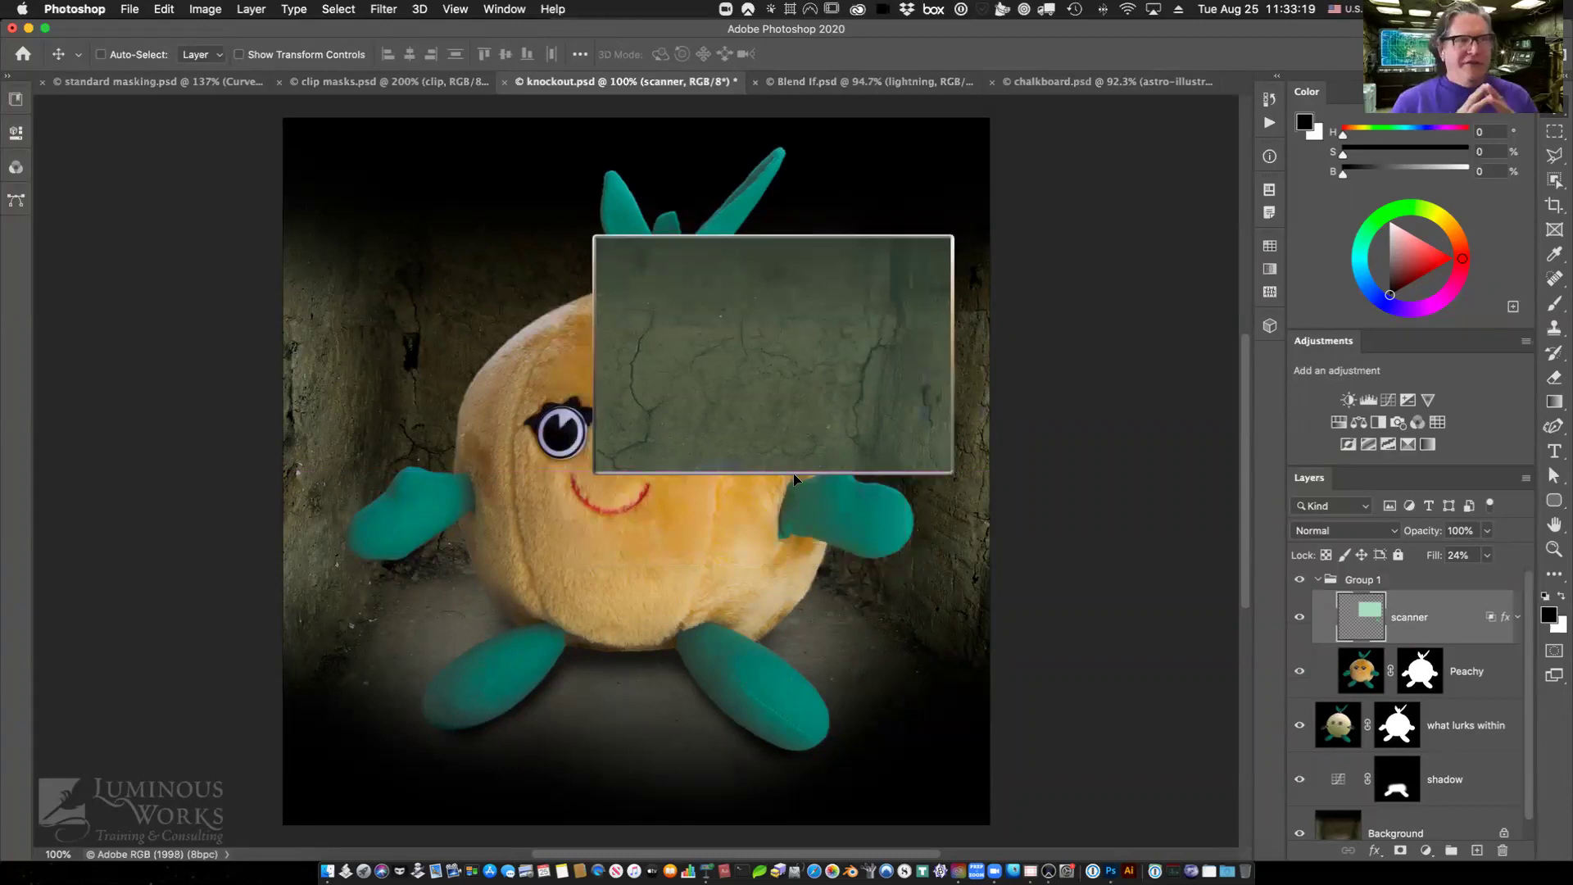
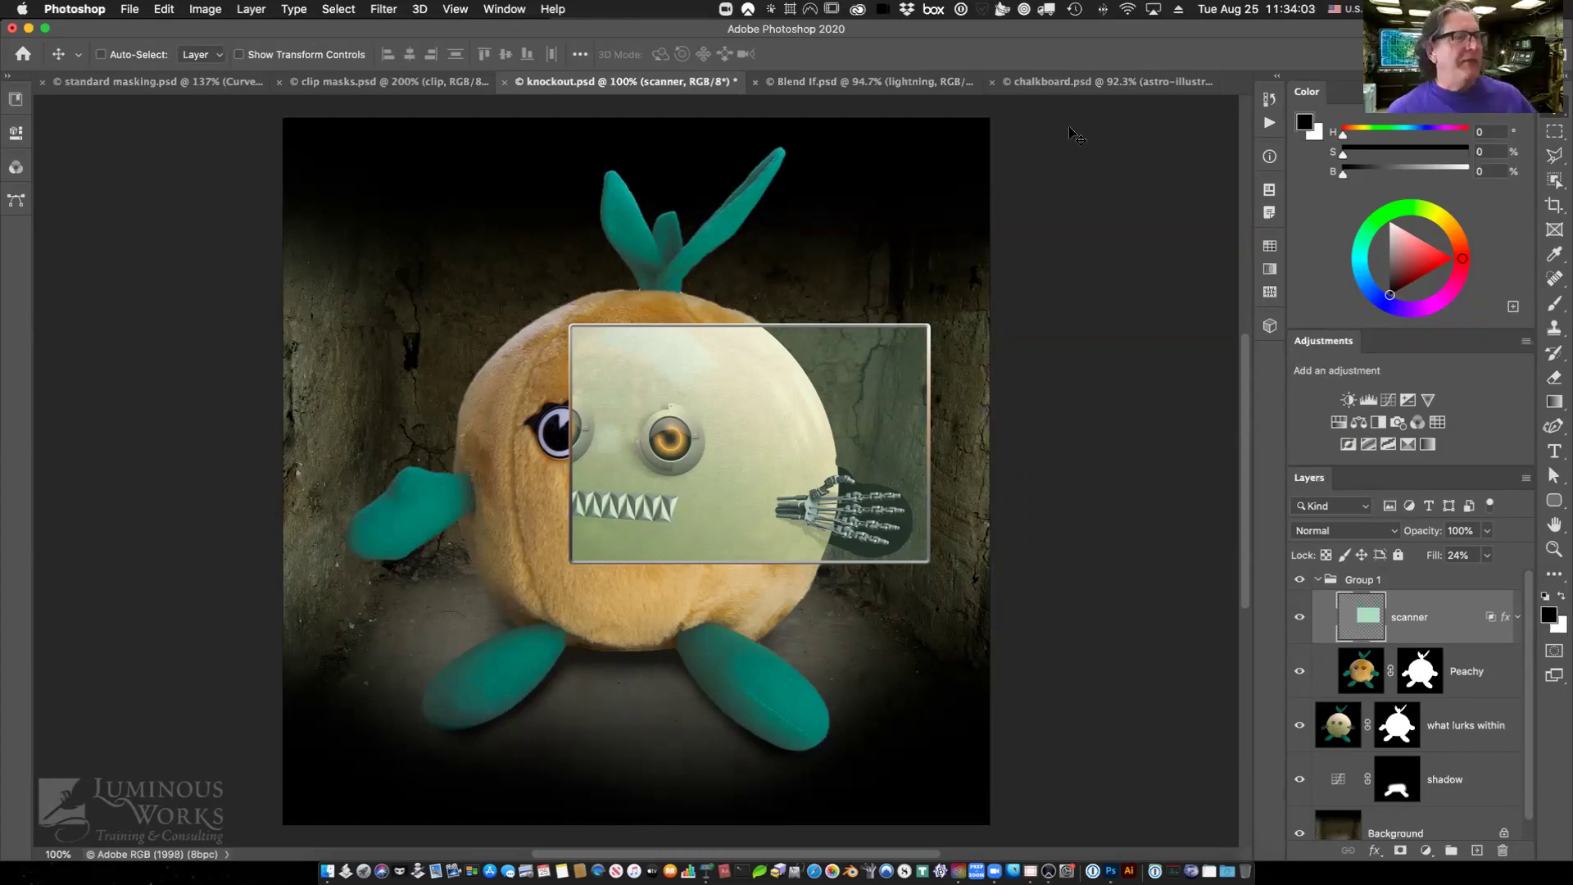
In the chalkboard.psd document, set the astro-illustration layer's blend mode to Screen and inspect the chalk lines up close.
click(1042, 82)
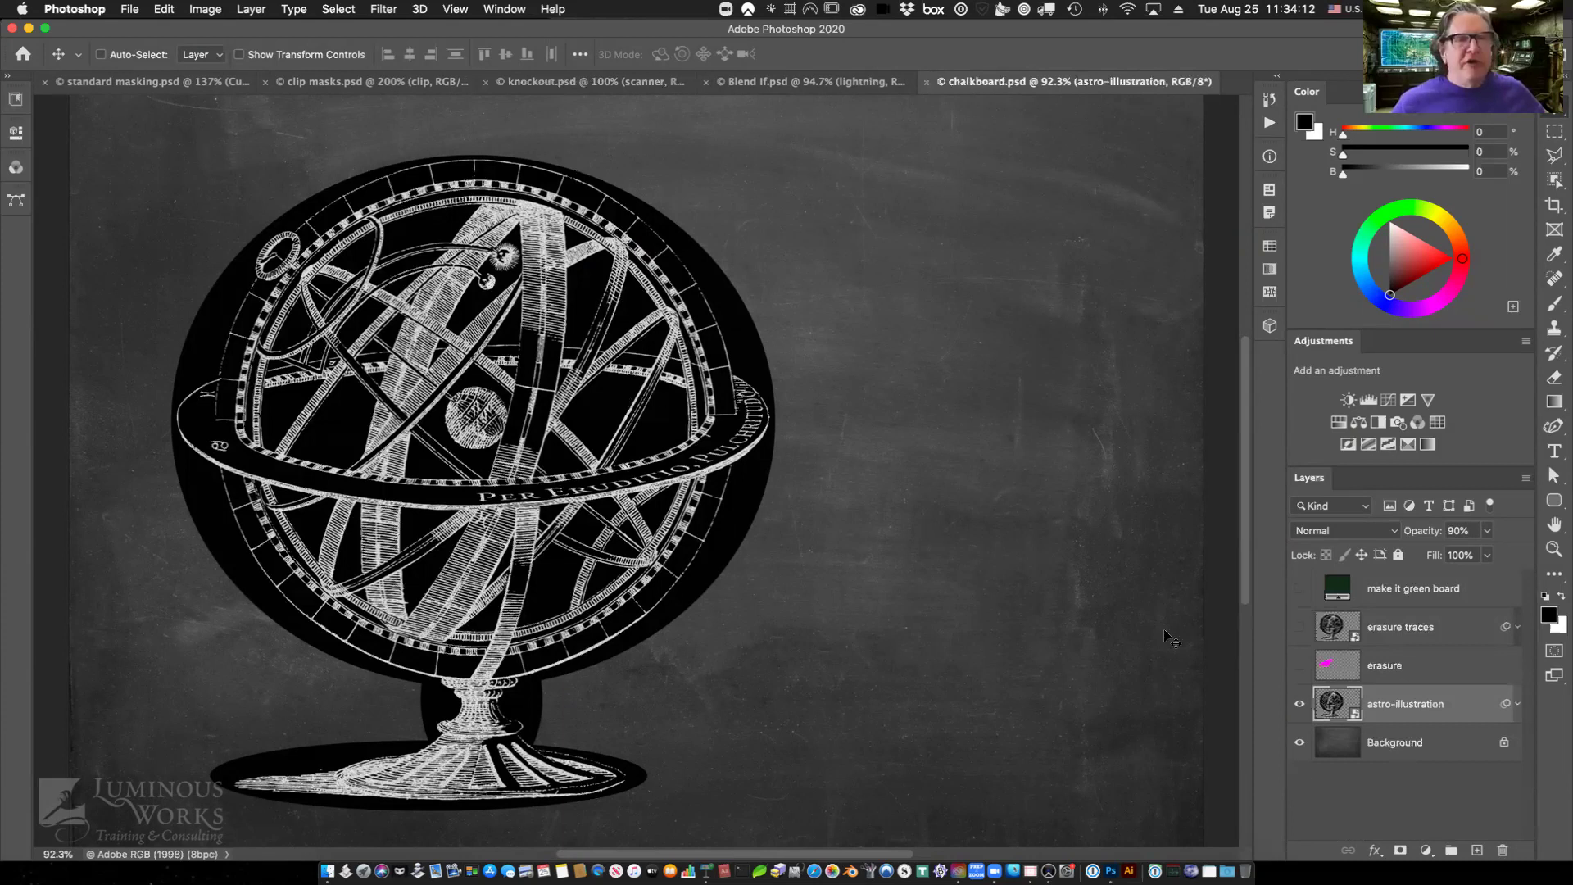
click(1347, 785)
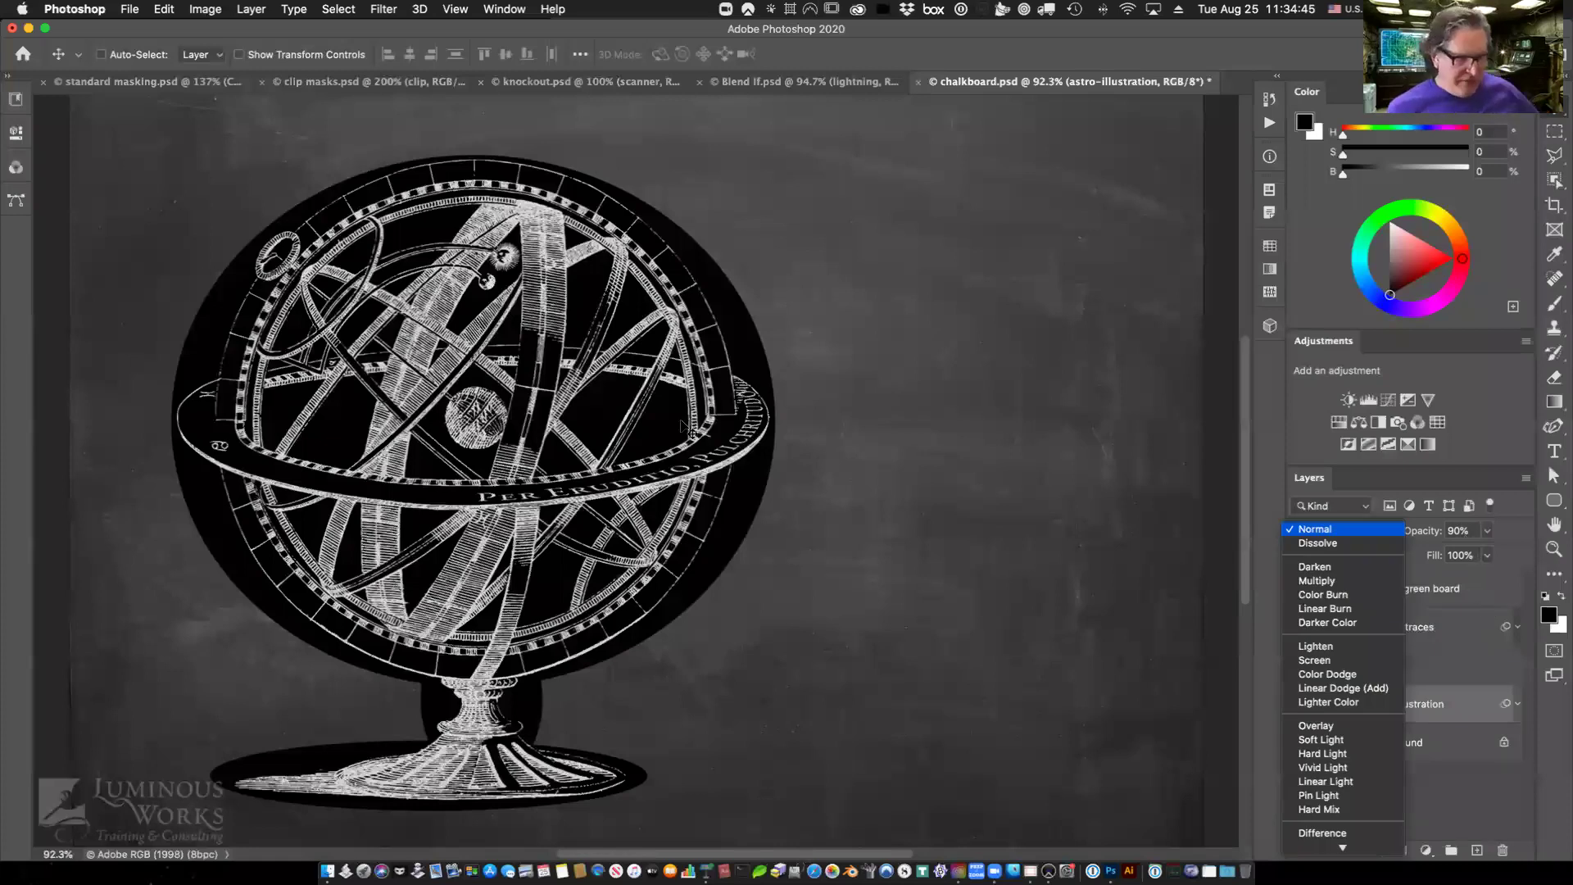
key(s)
key(Return)
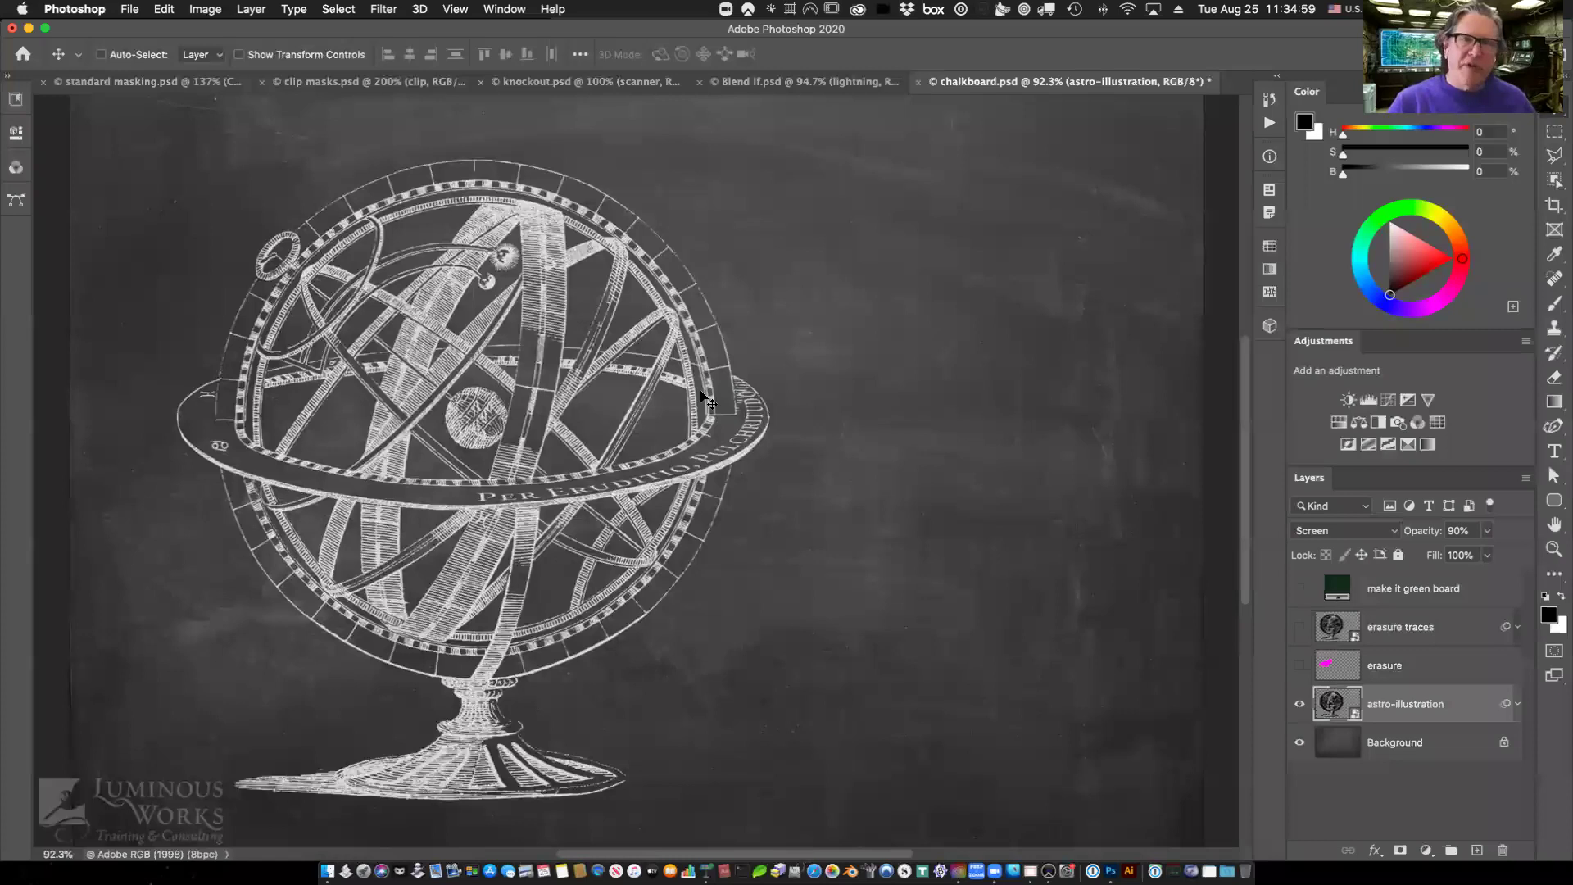
key(super+equal)
key(super+equal)
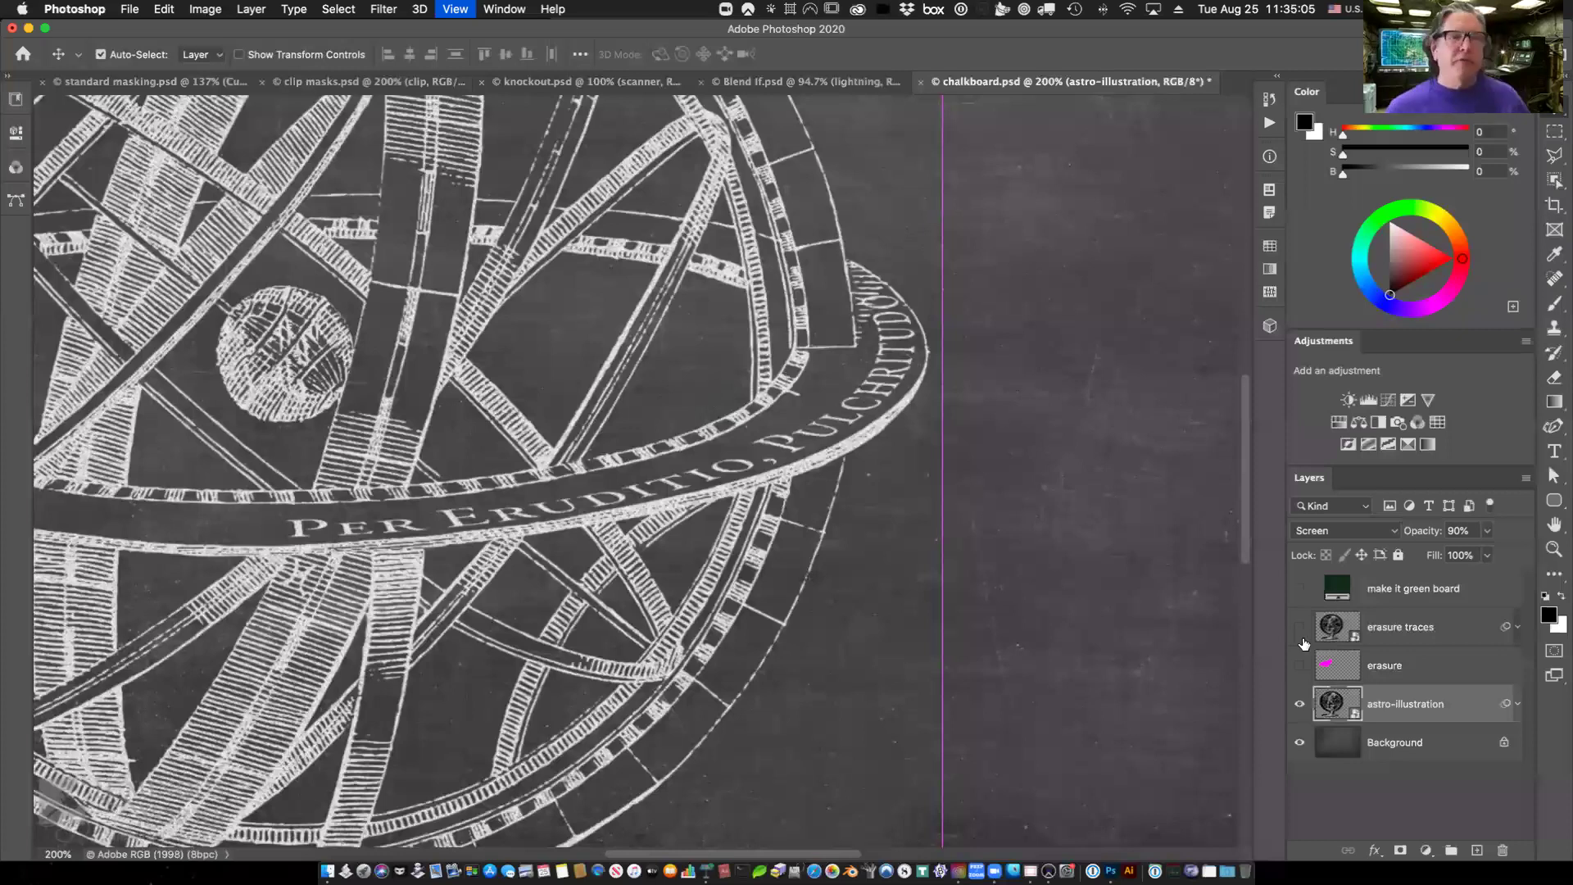
key(super+0)
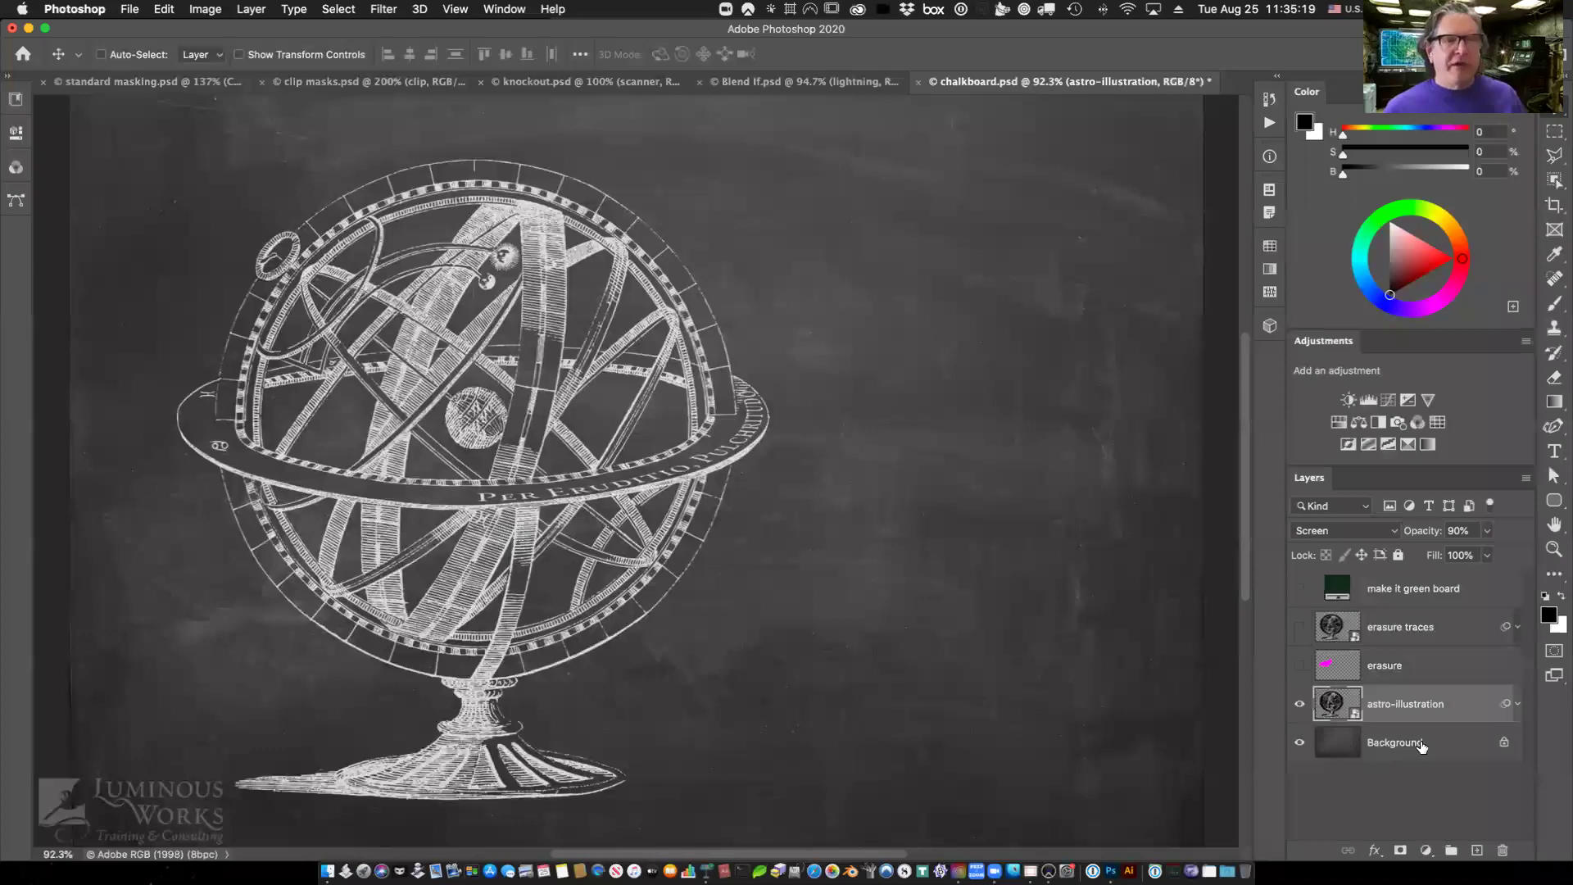
Show the erasure layer and try grouping it with the astro-illustration layer before opening its blending options.
click(1301, 670)
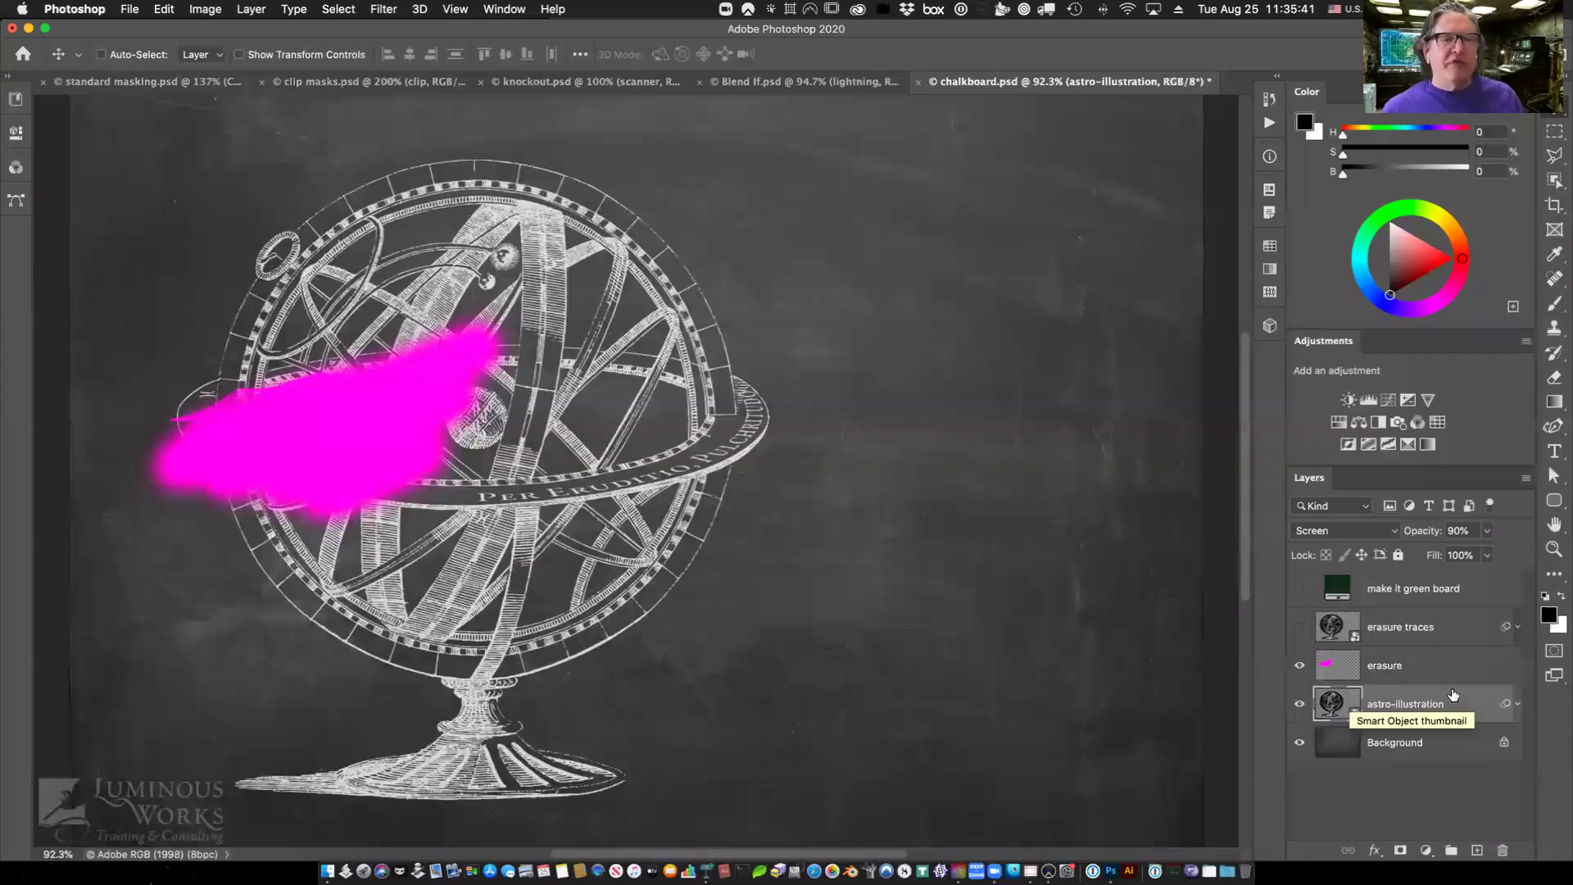
key(super+g)
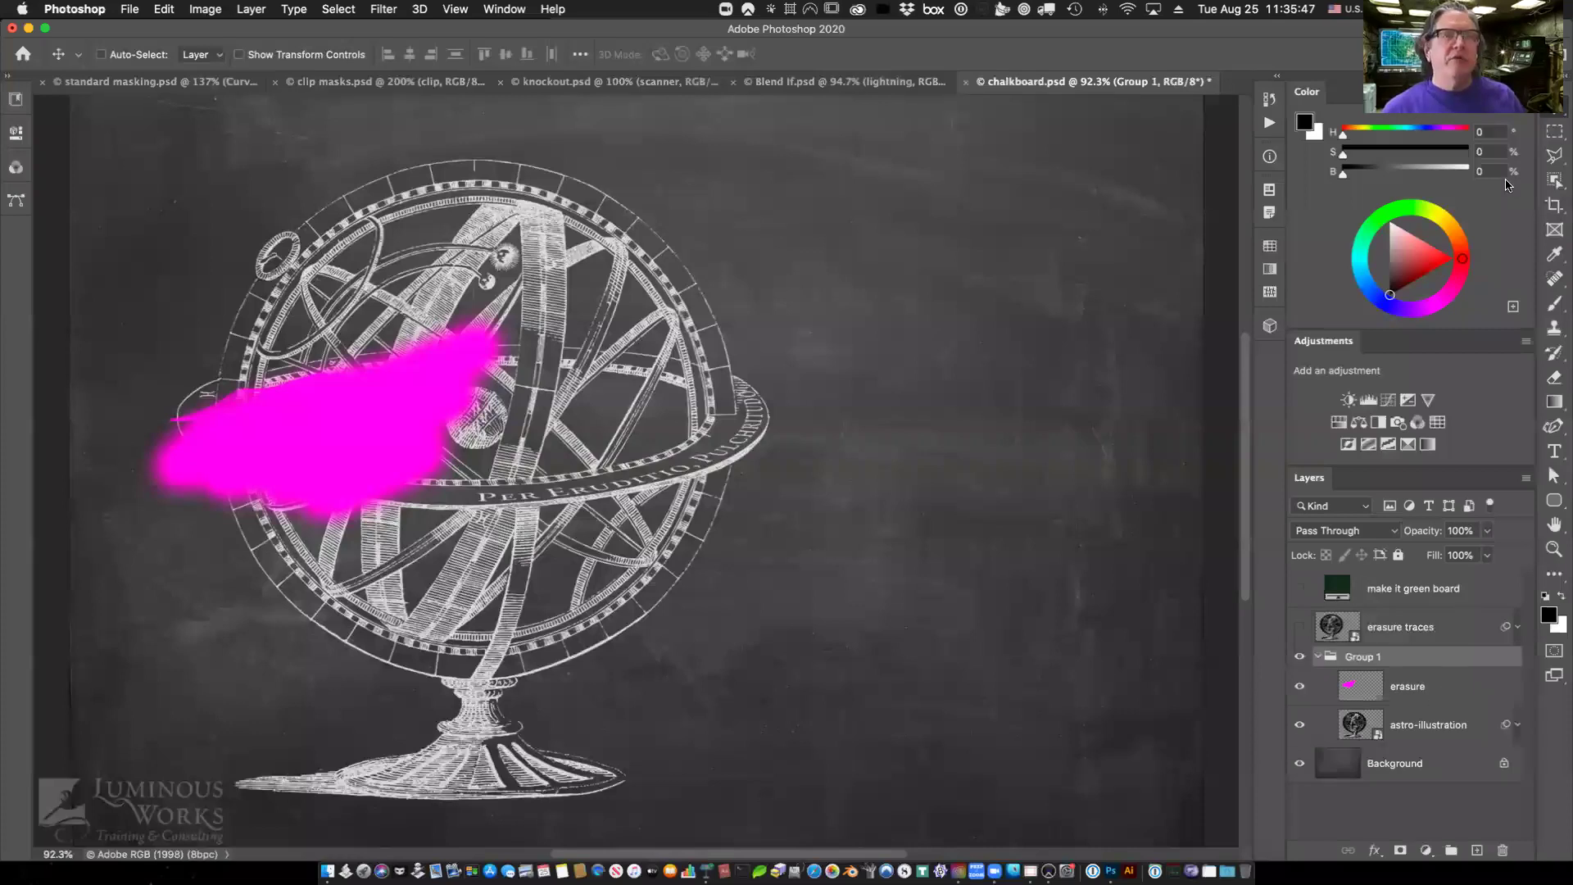
key(alt+bracketleft)
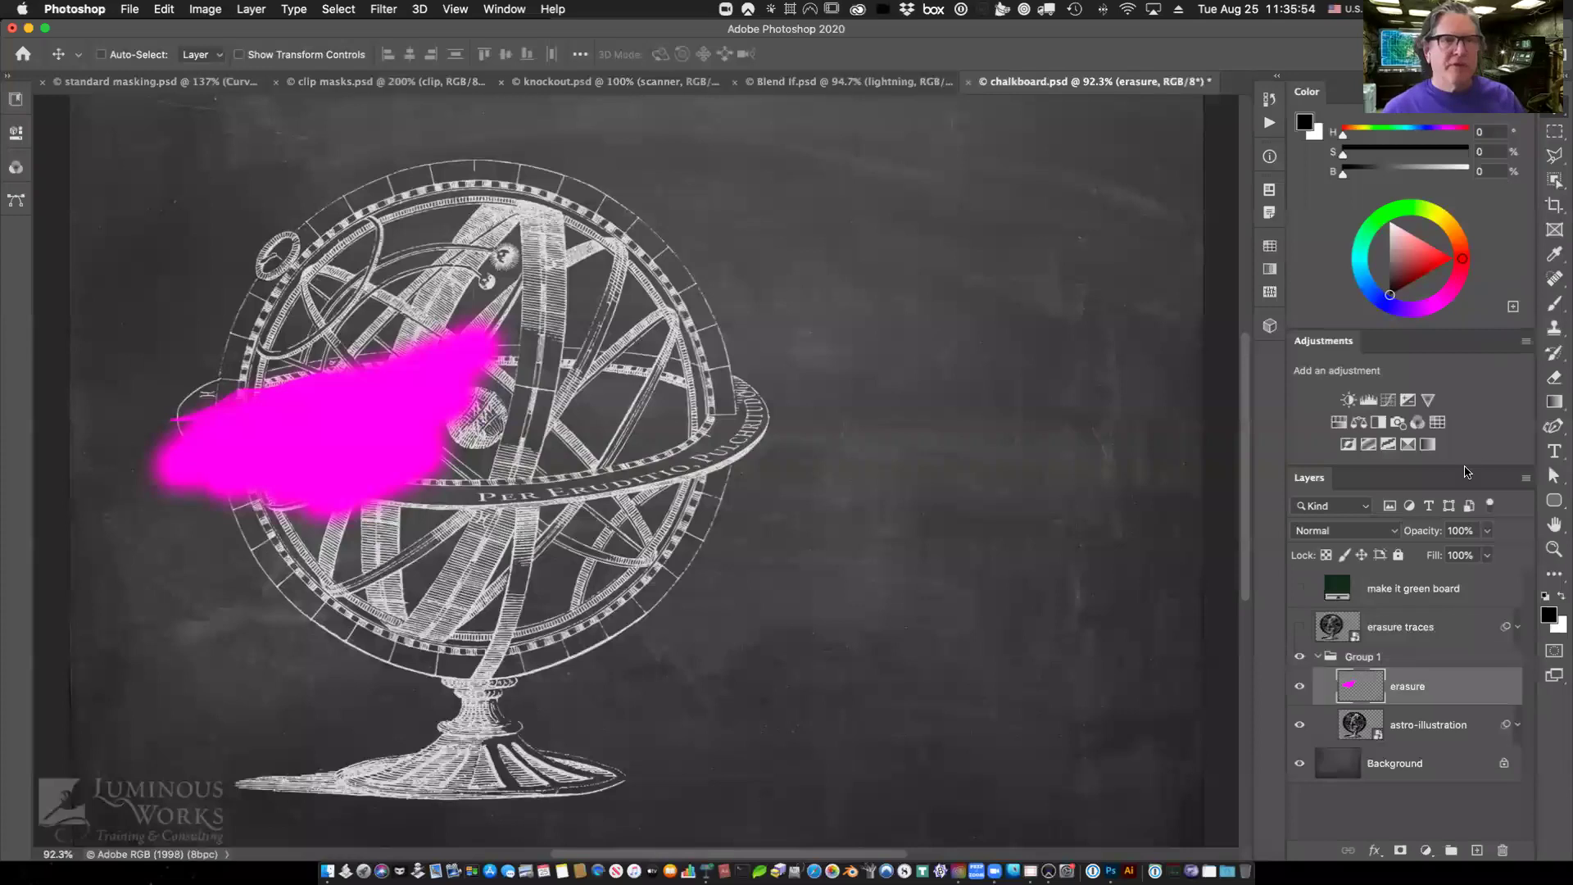
double_click(1455, 677)
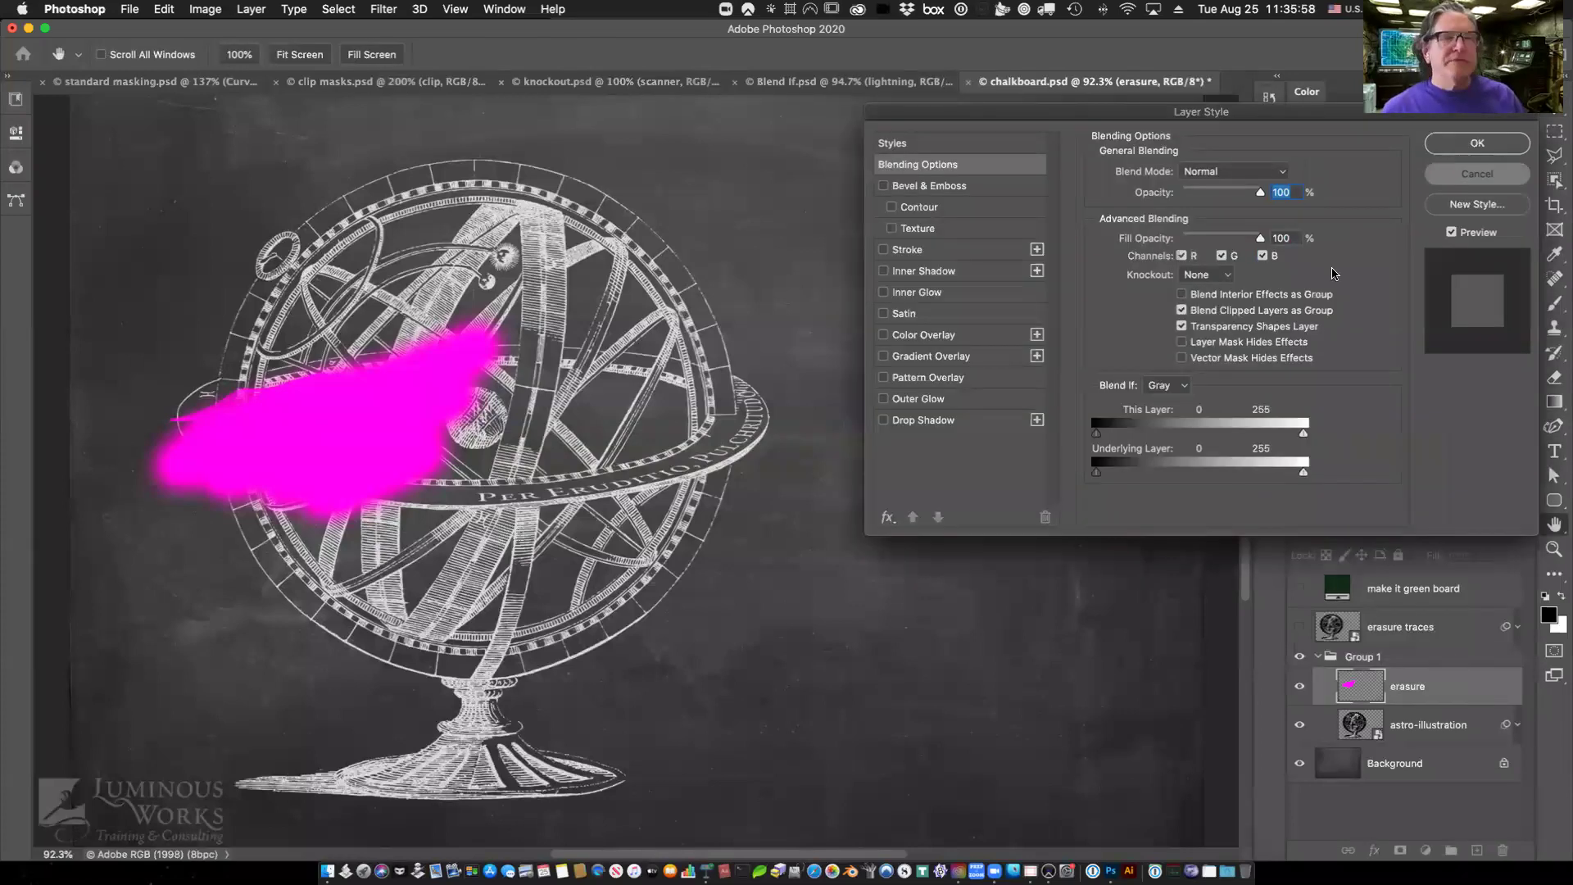
key(Escape)
In the ungrouped erasure layer's blending options, set Knockout to Deep and the fill opacity to 0%.
right_click(1455, 666)
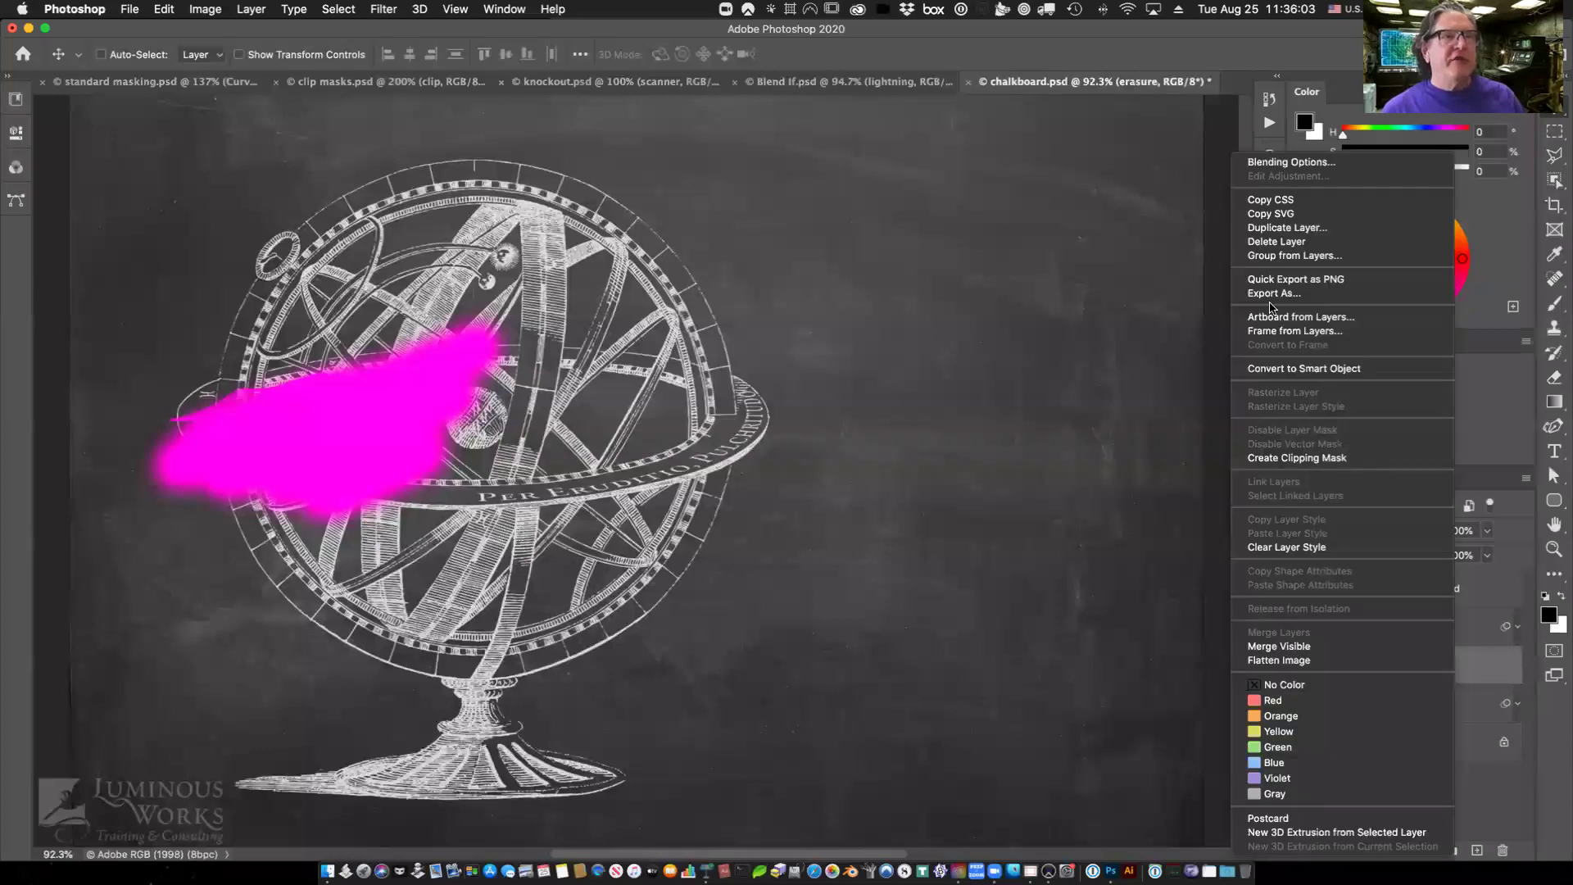
click(1196, 275)
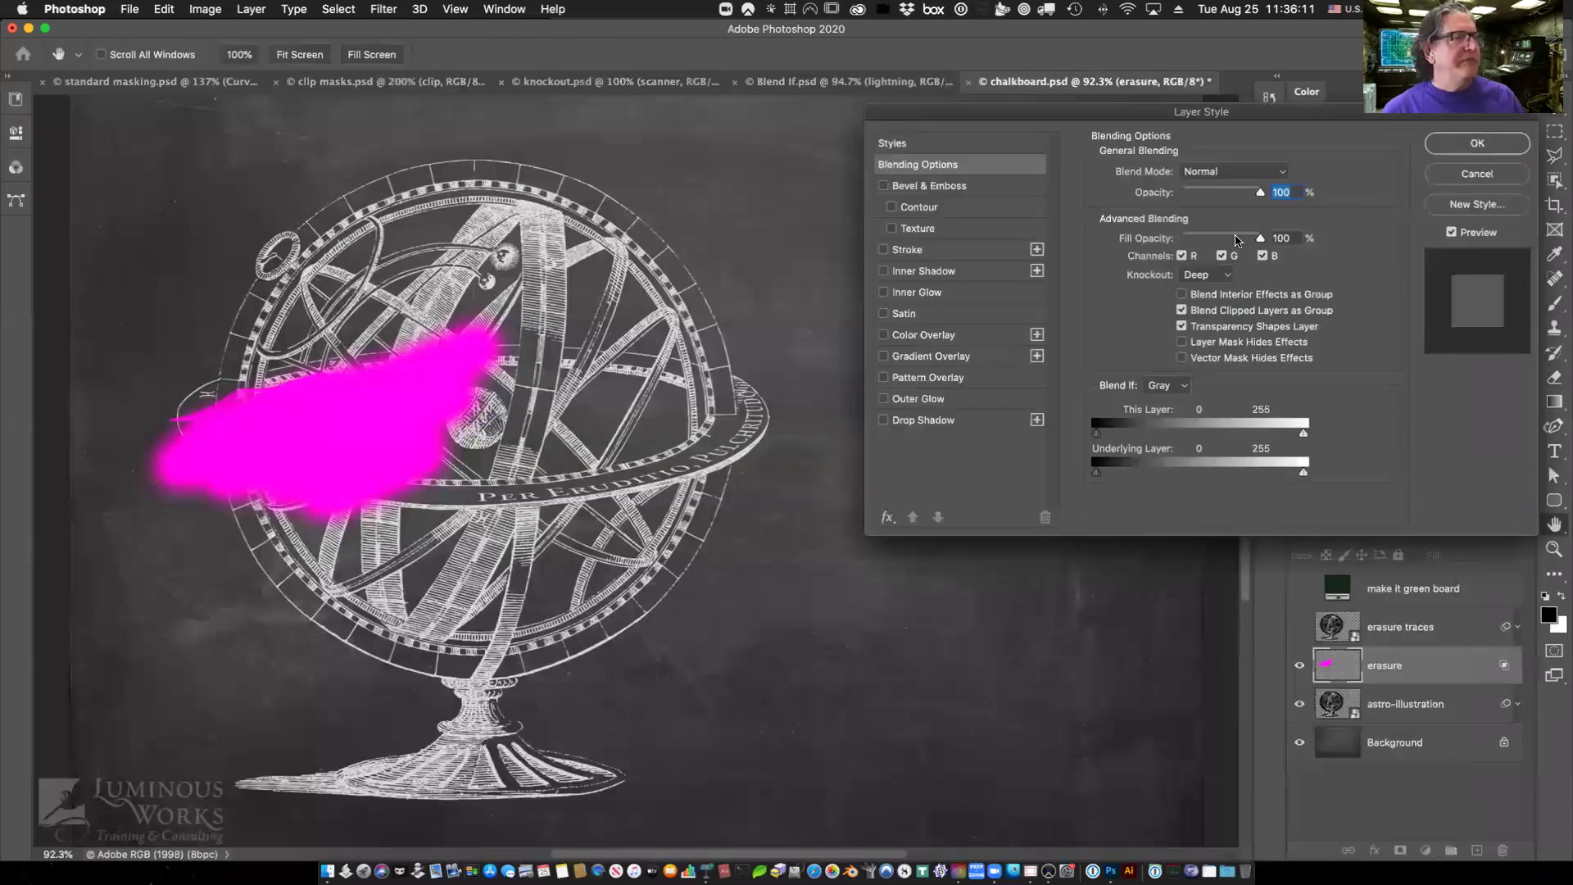
drag(1173, 238, 1142, 238)
key(Return)
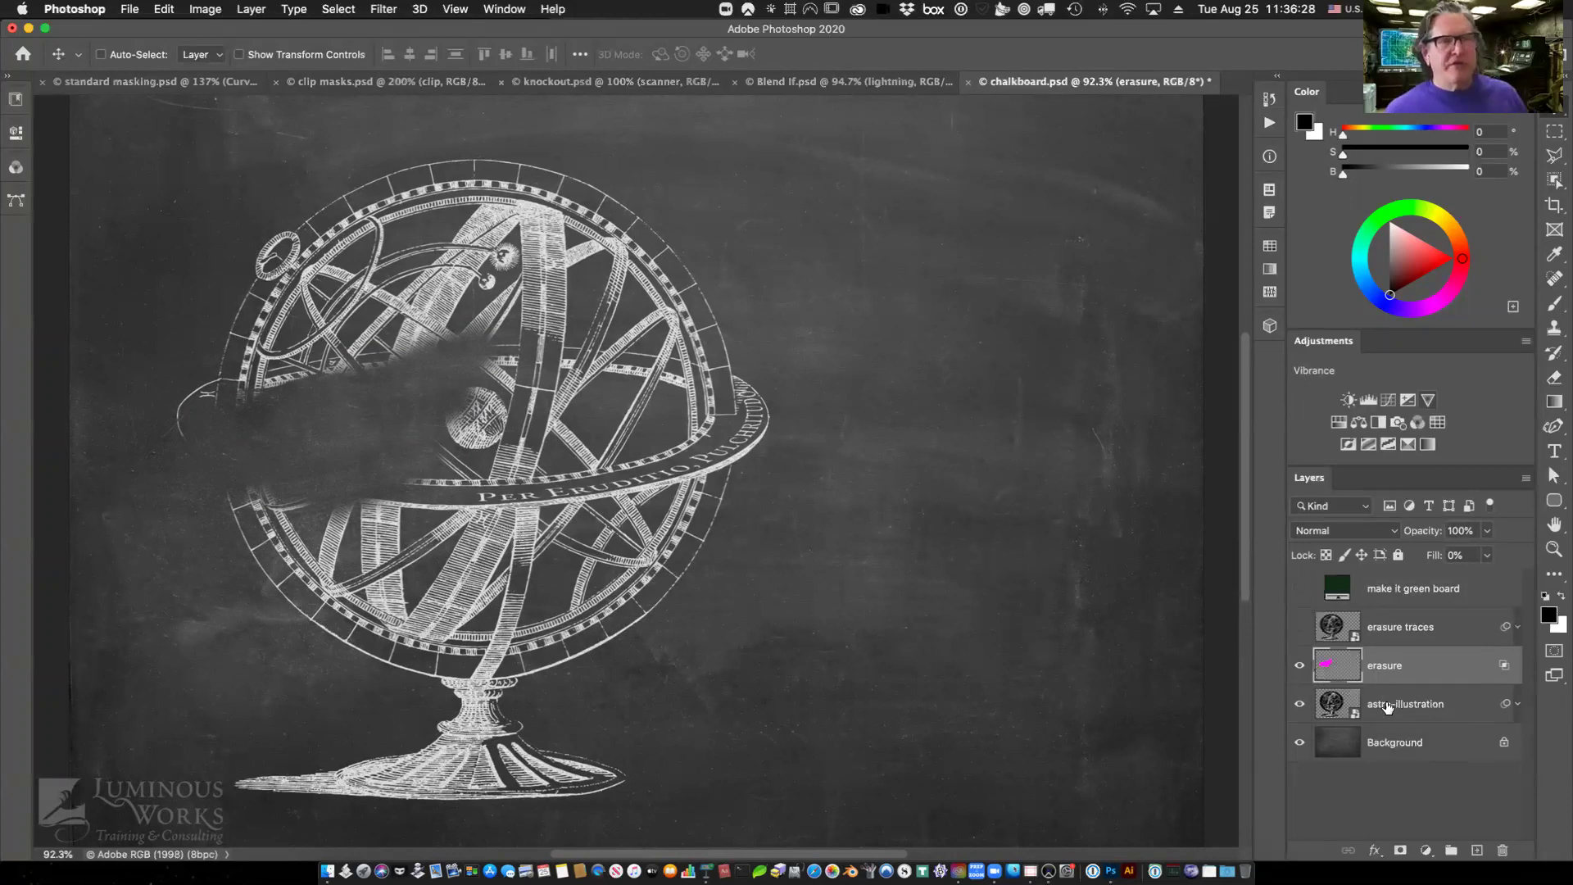
Show the erasure traces layer, viewing it without the erasure and astro-illustration layers before turning those back on.
mouse_move(1300, 668)
mouse_down()
mouse_move(1300, 698)
mouse_move(1300, 630)
mouse_up()
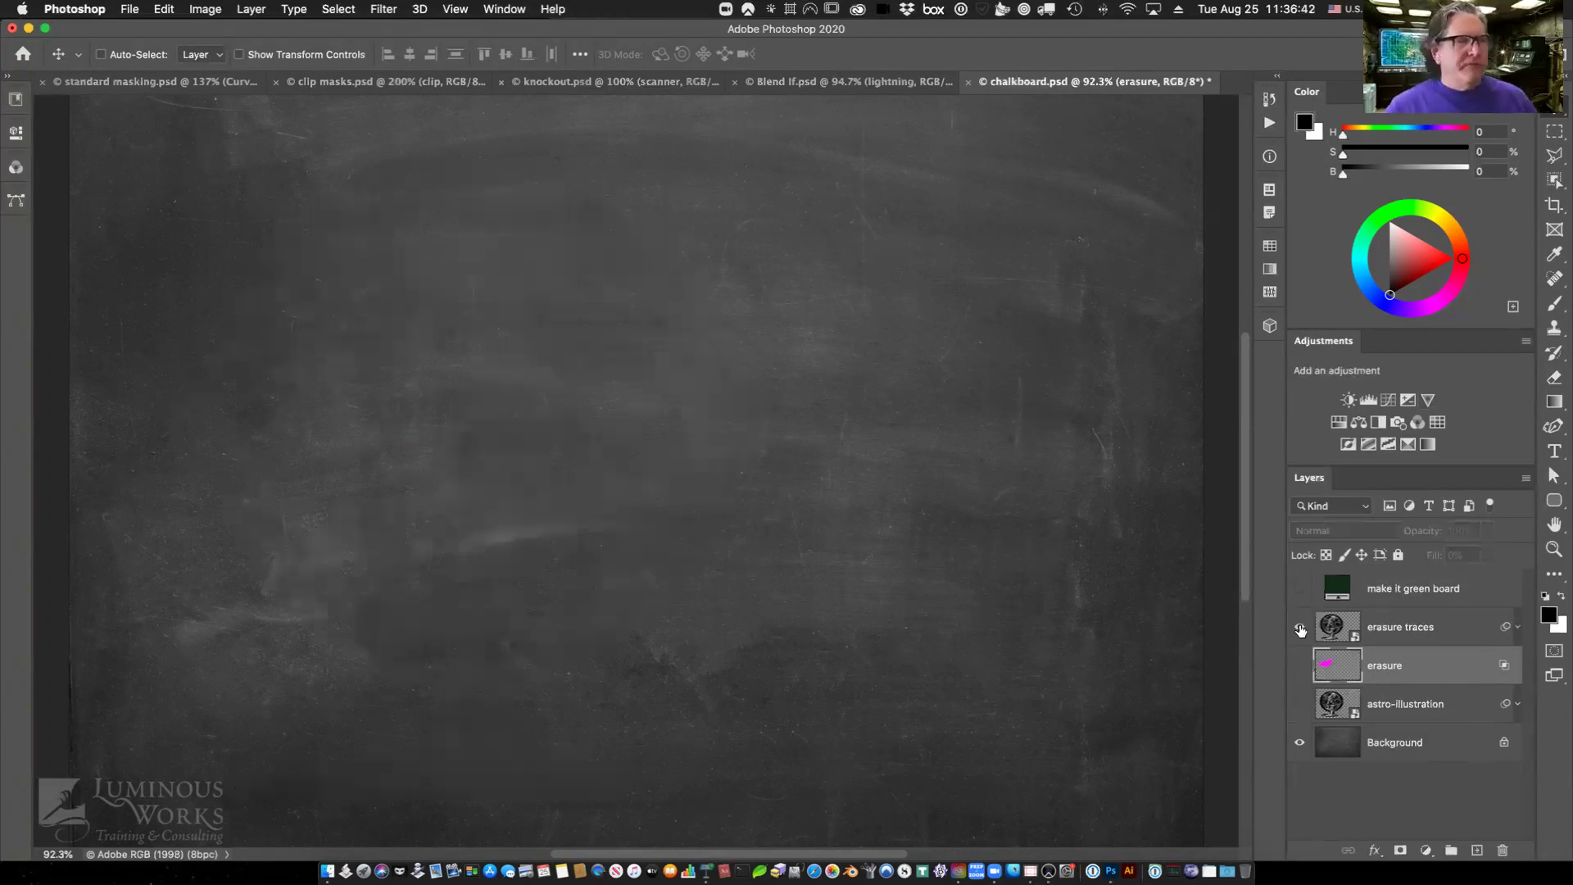
click(1300, 629)
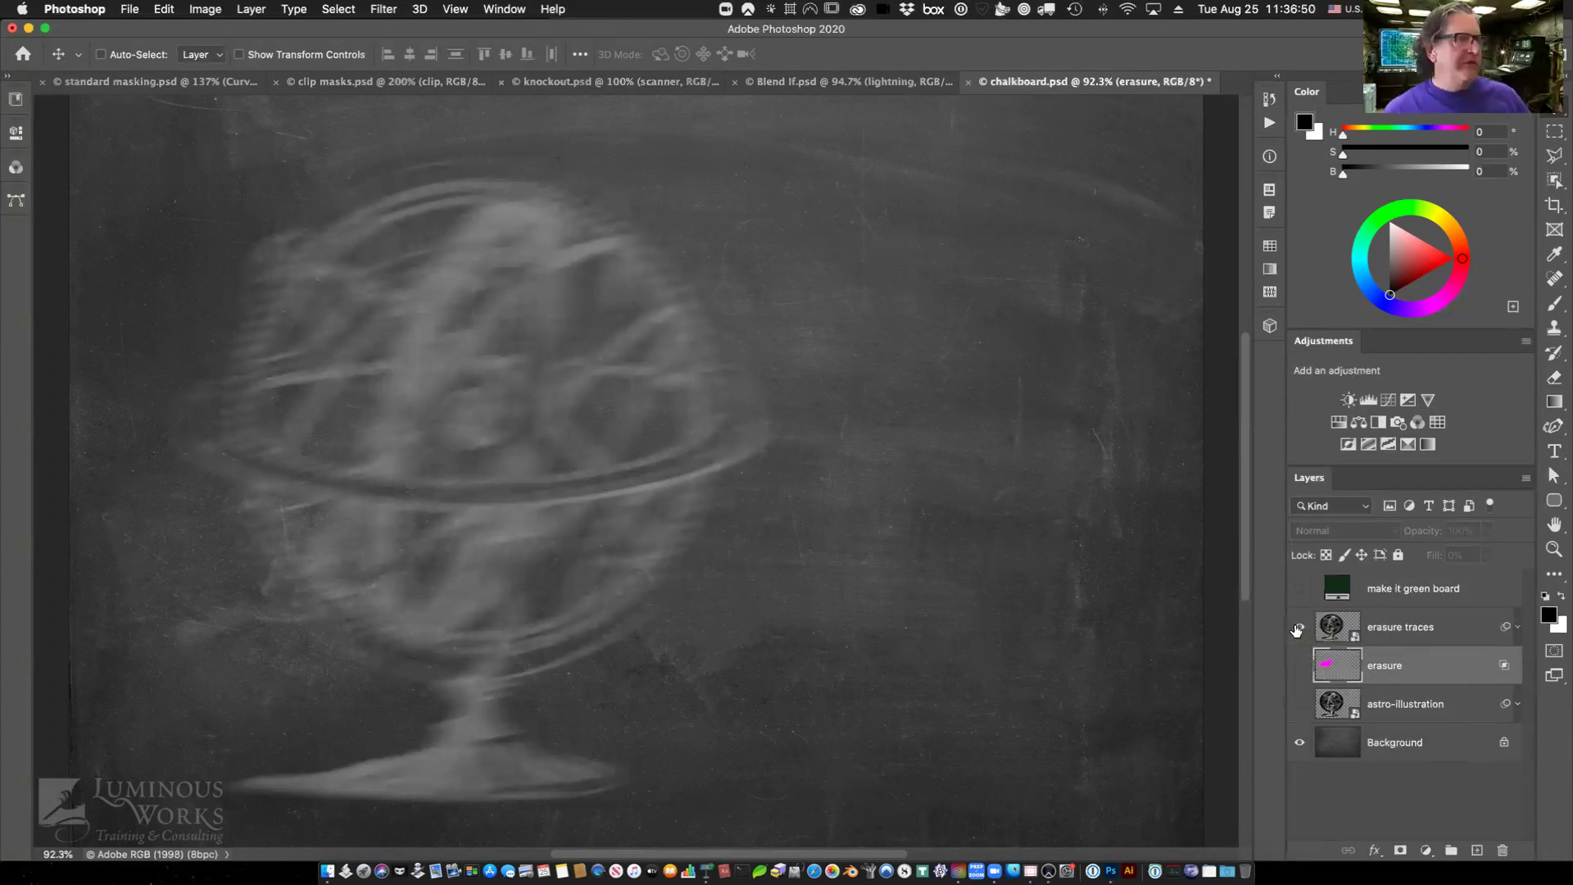
click(1298, 627)
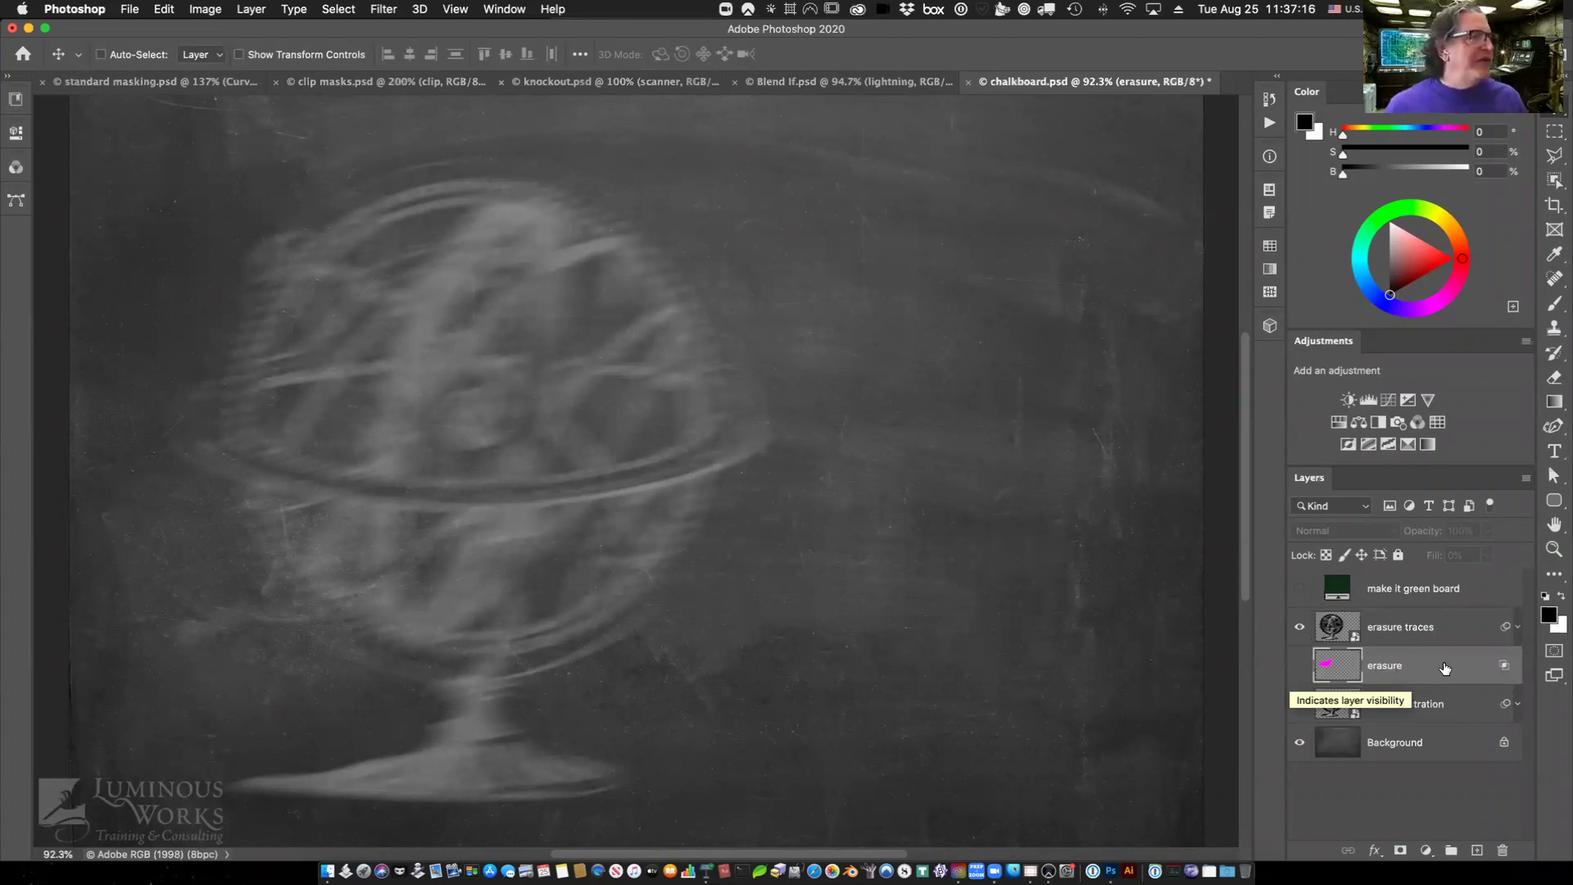
key(super+comma)
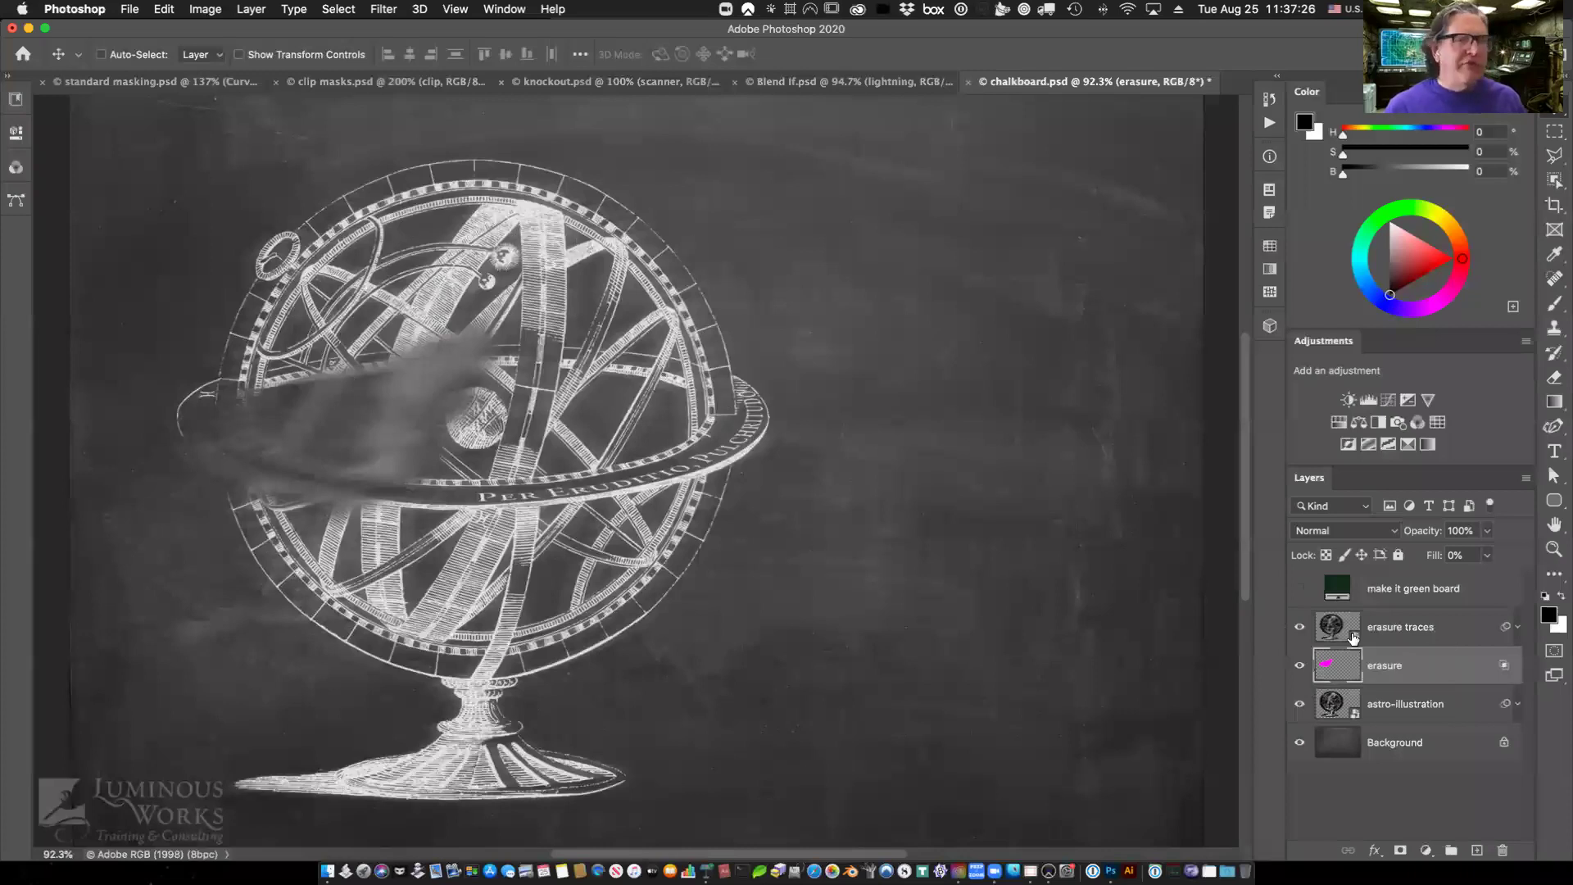
click(1298, 704)
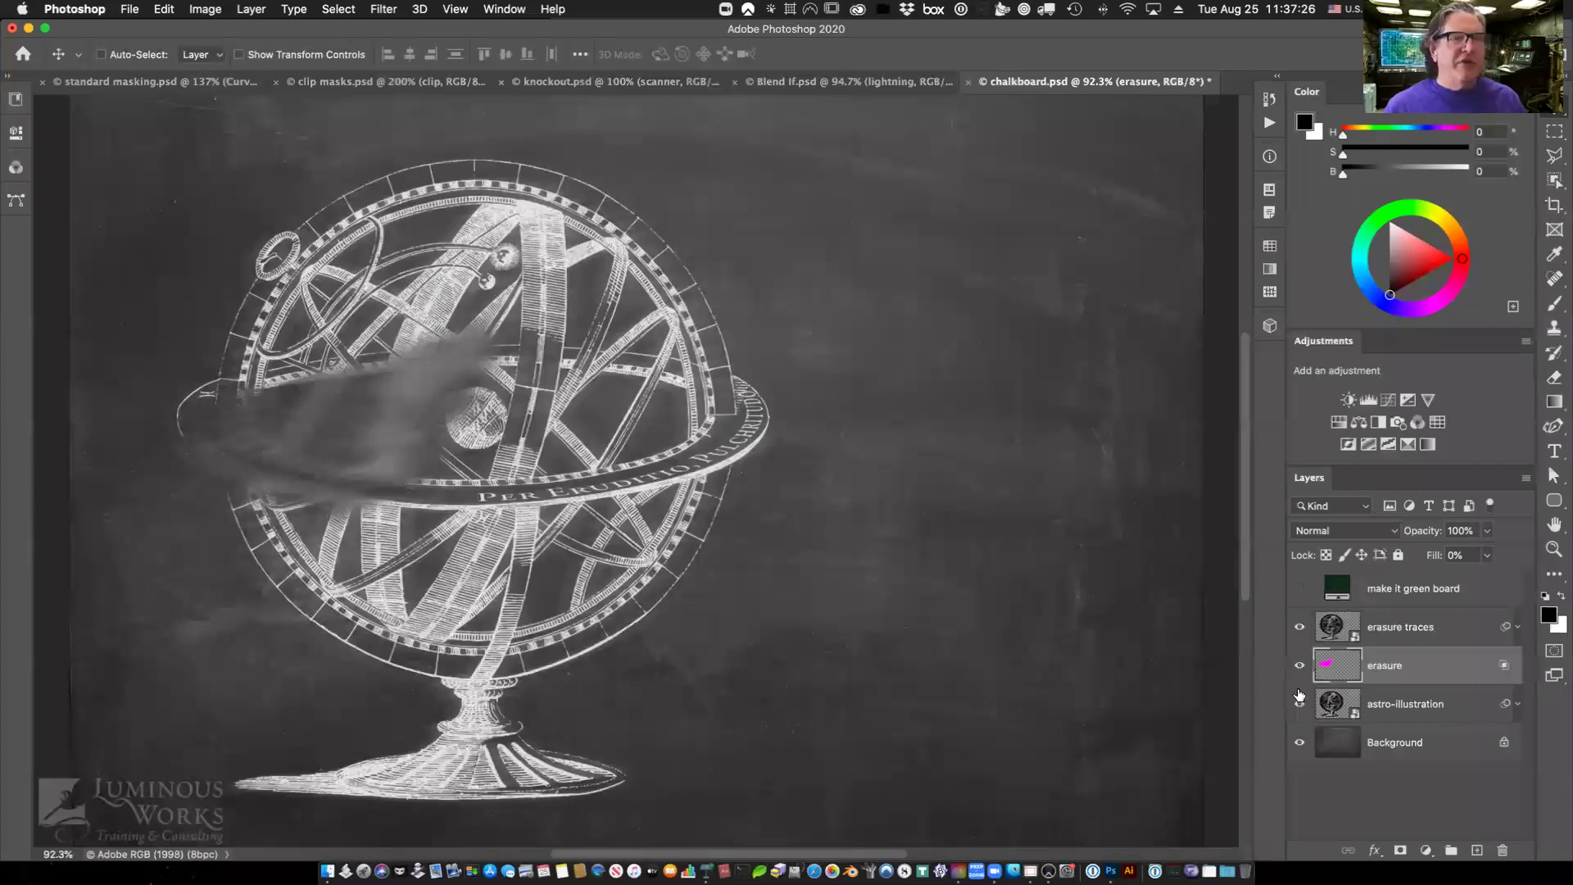
Clip the erasure traces layer to the erasure layer below it.
alt+click(1422, 646)
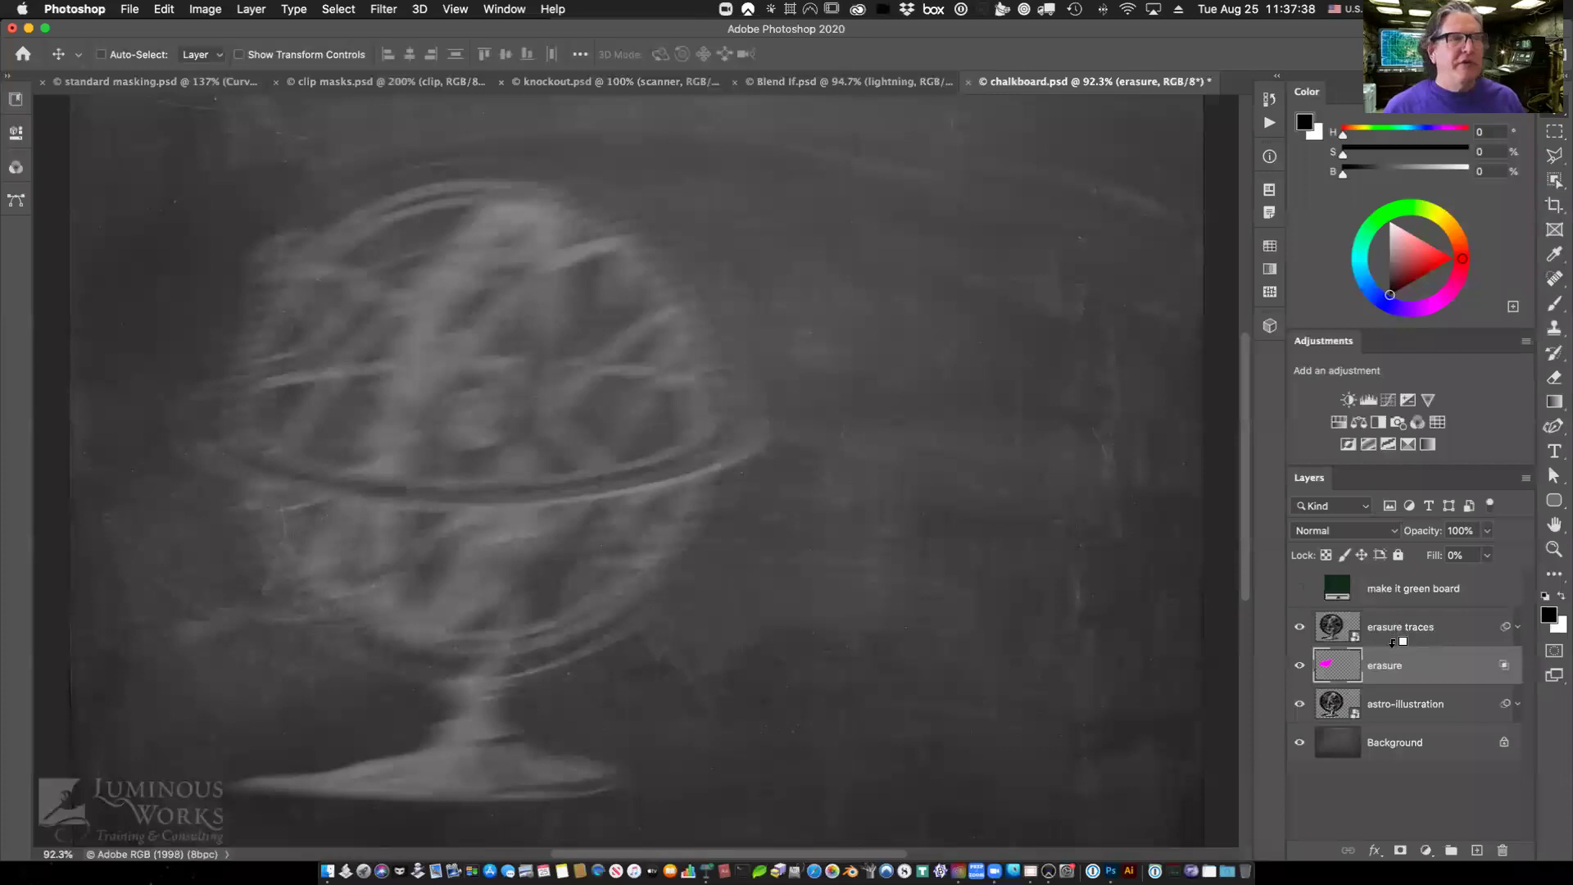
alt+click(1393, 641)
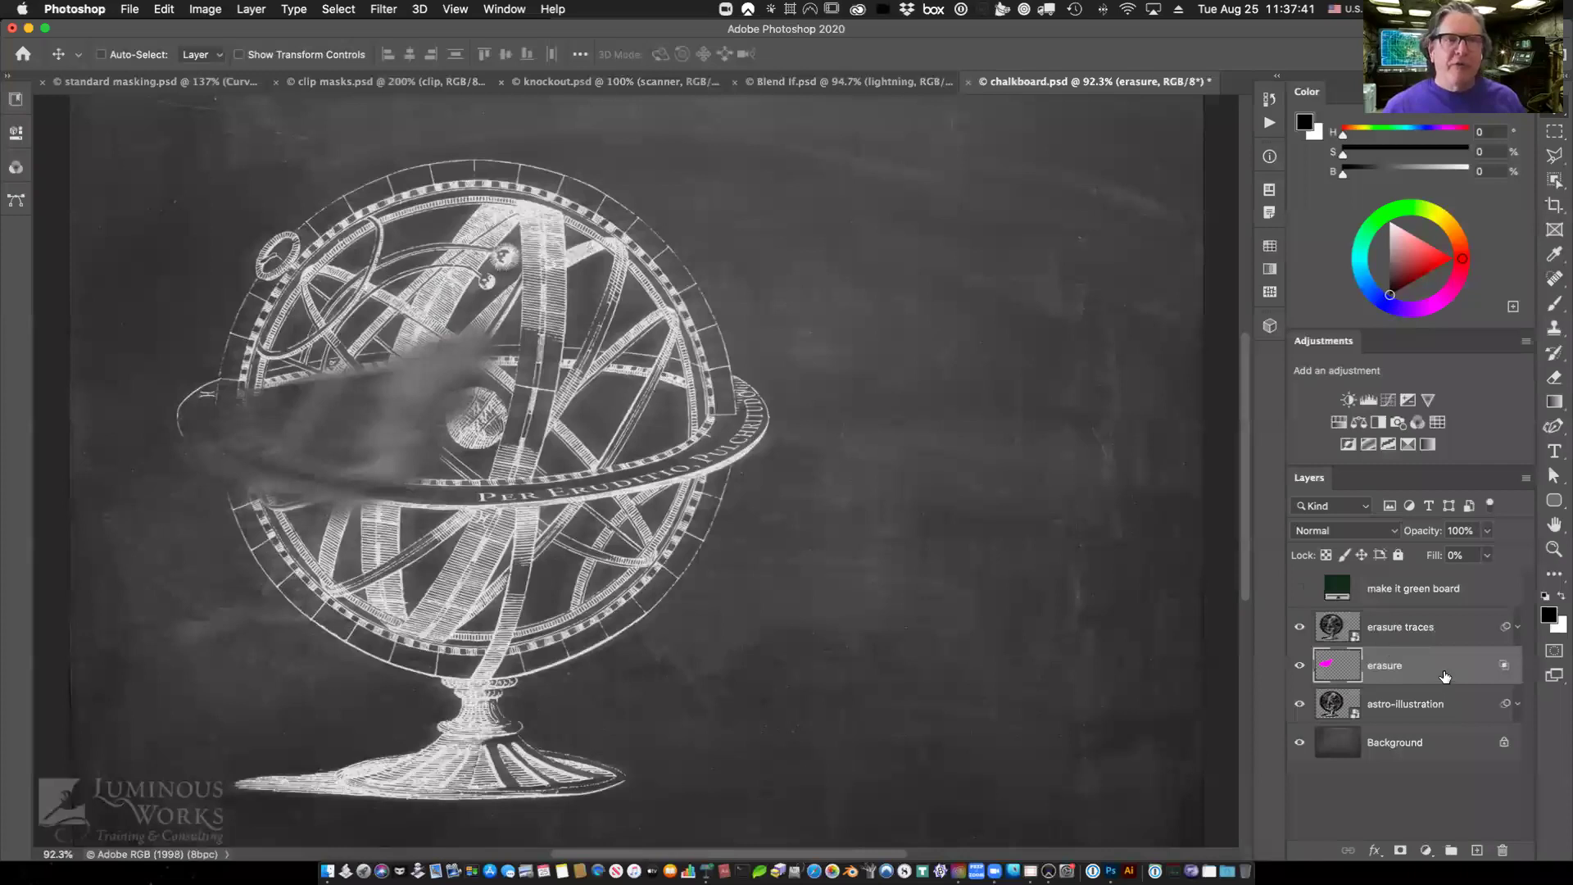
alt+click(1442, 646)
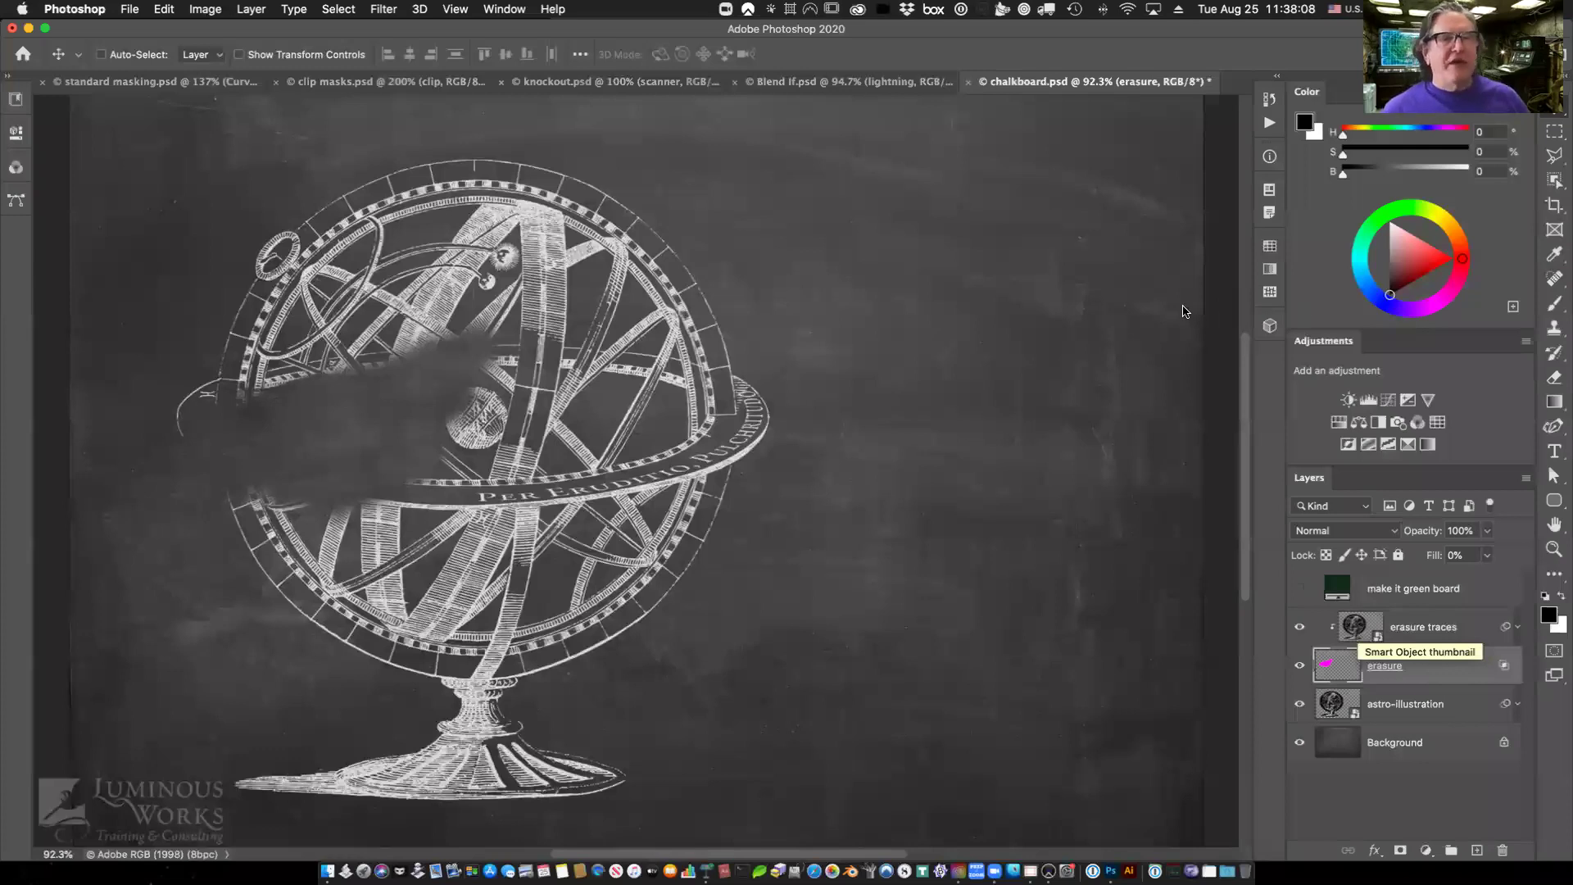
Turn off Blend Clipped Layers as Group in the erasure layer's blending options and activate the Brush tool.
double_click(1338, 659)
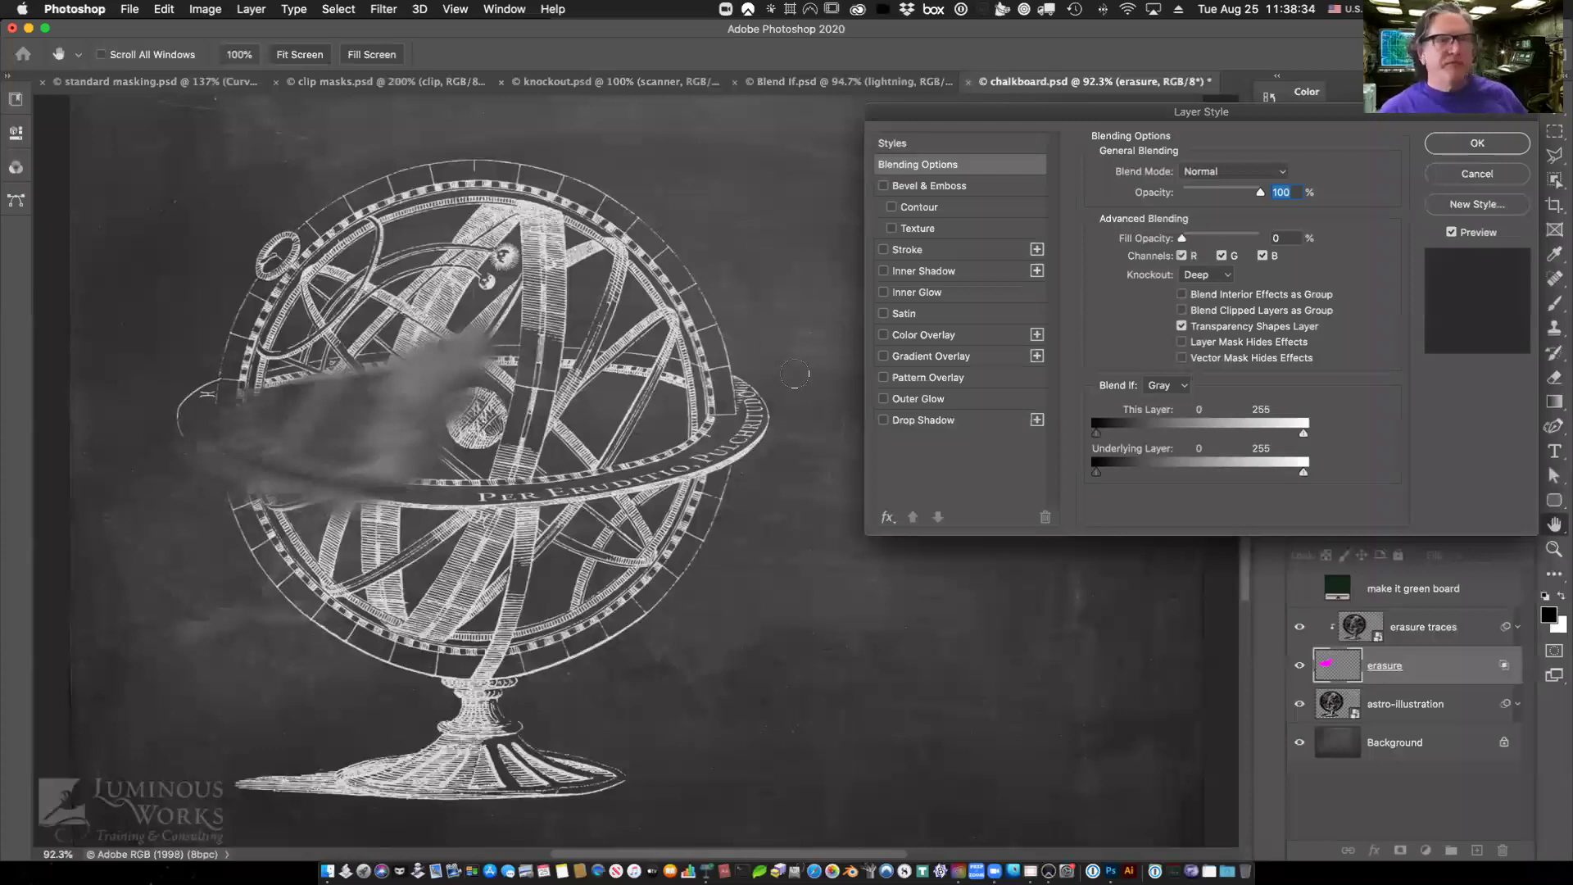
key(Return)
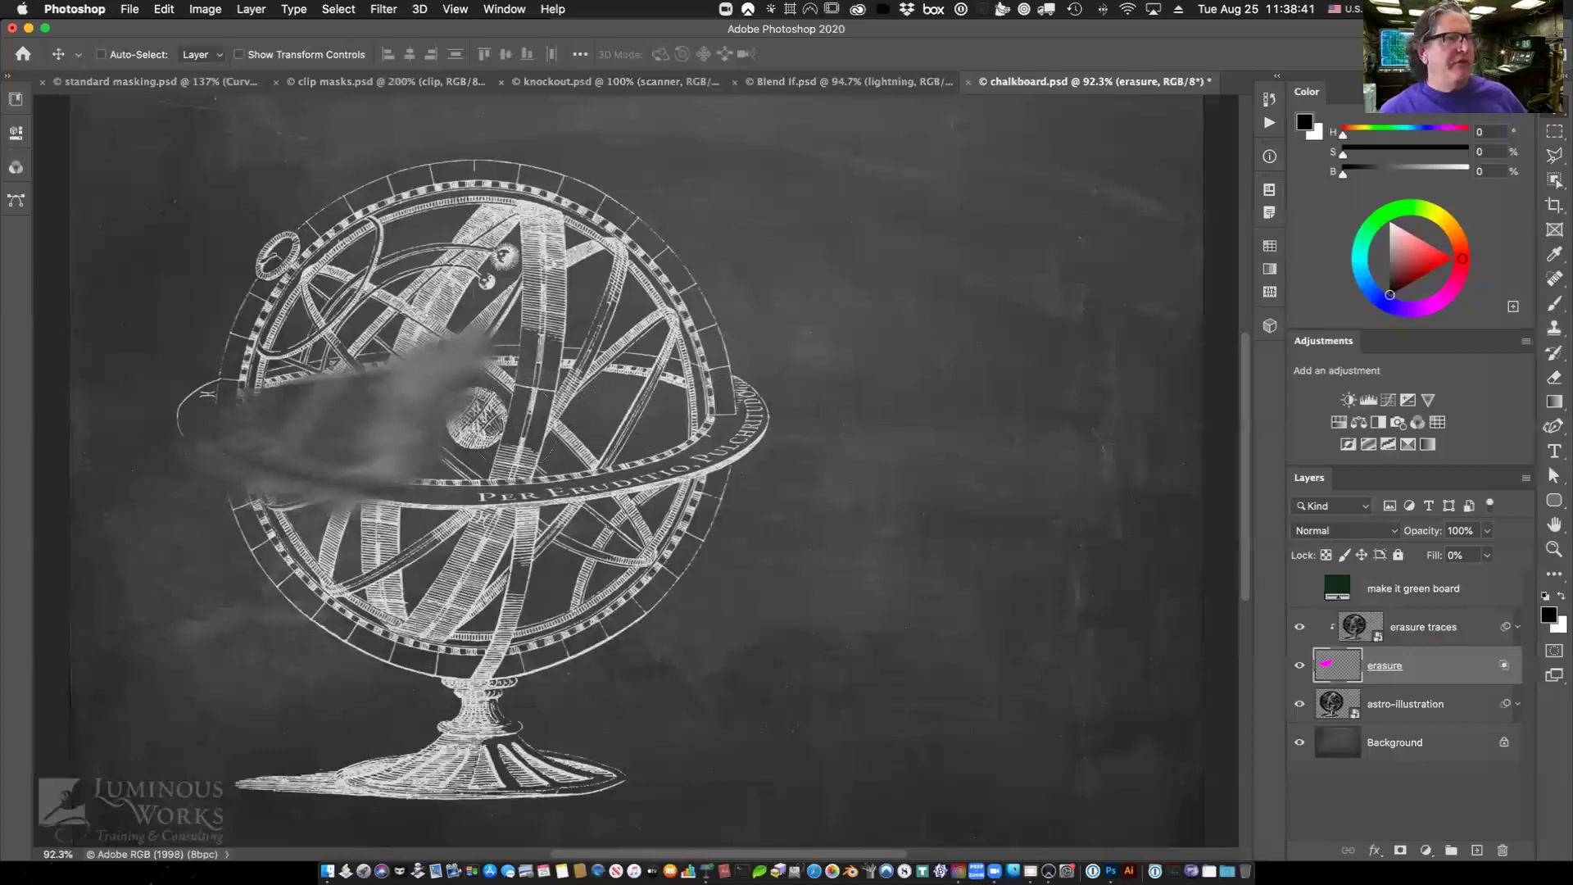
key(b)
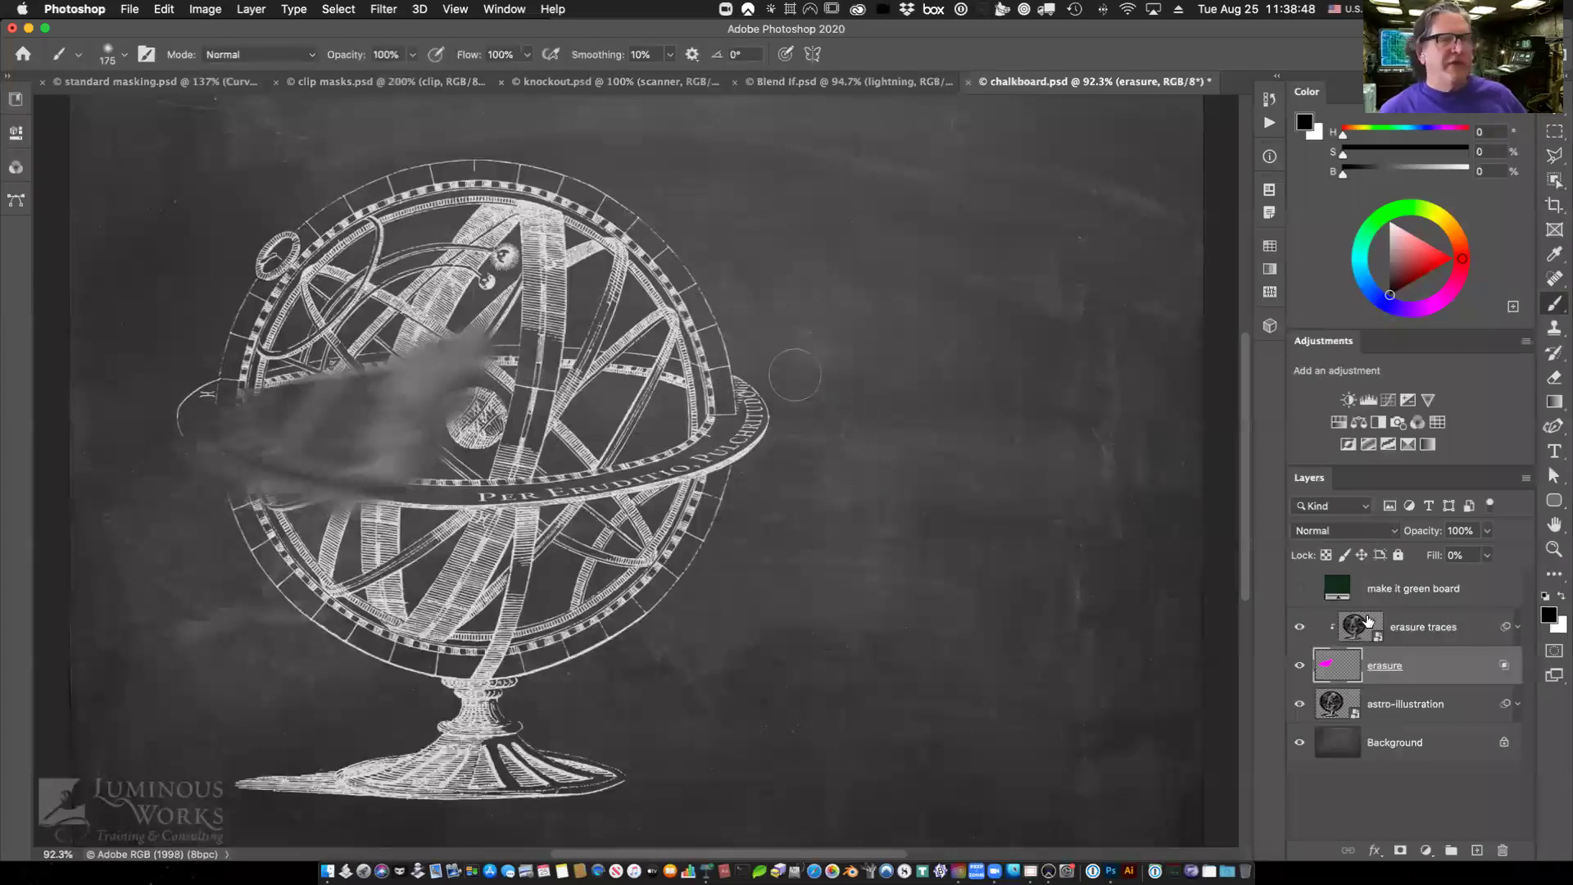
Try erasing across the globe's middle band with a 300 px brush on the erasure layer, and undo the stroke.
key(bracketright)
key(bracketright)
key(bracketright)
drag(762, 422, 491, 422)
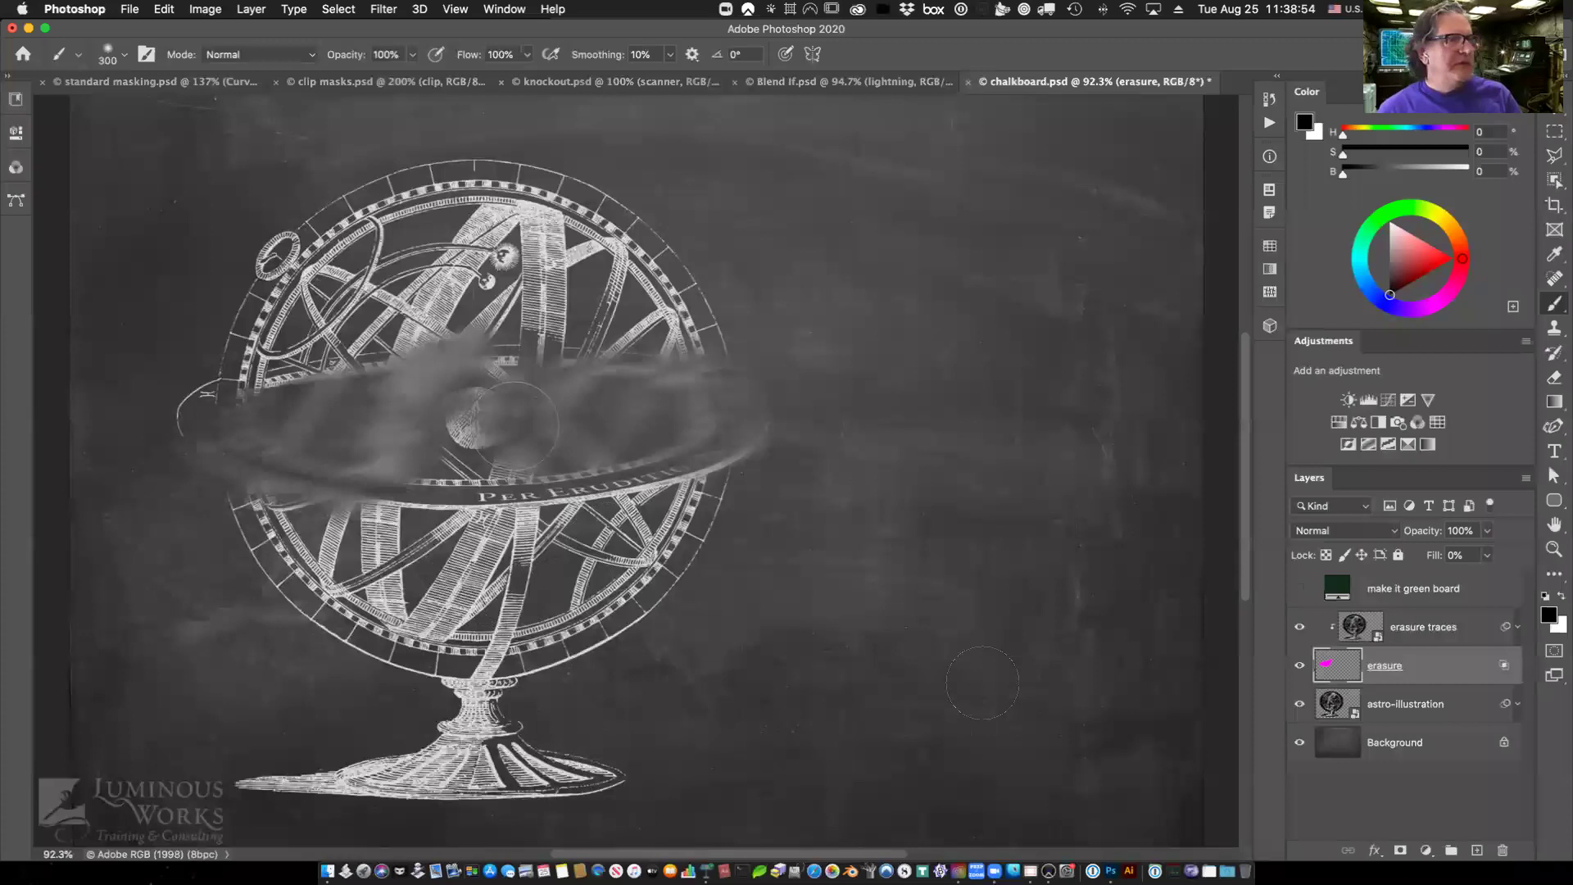
key(super+z)
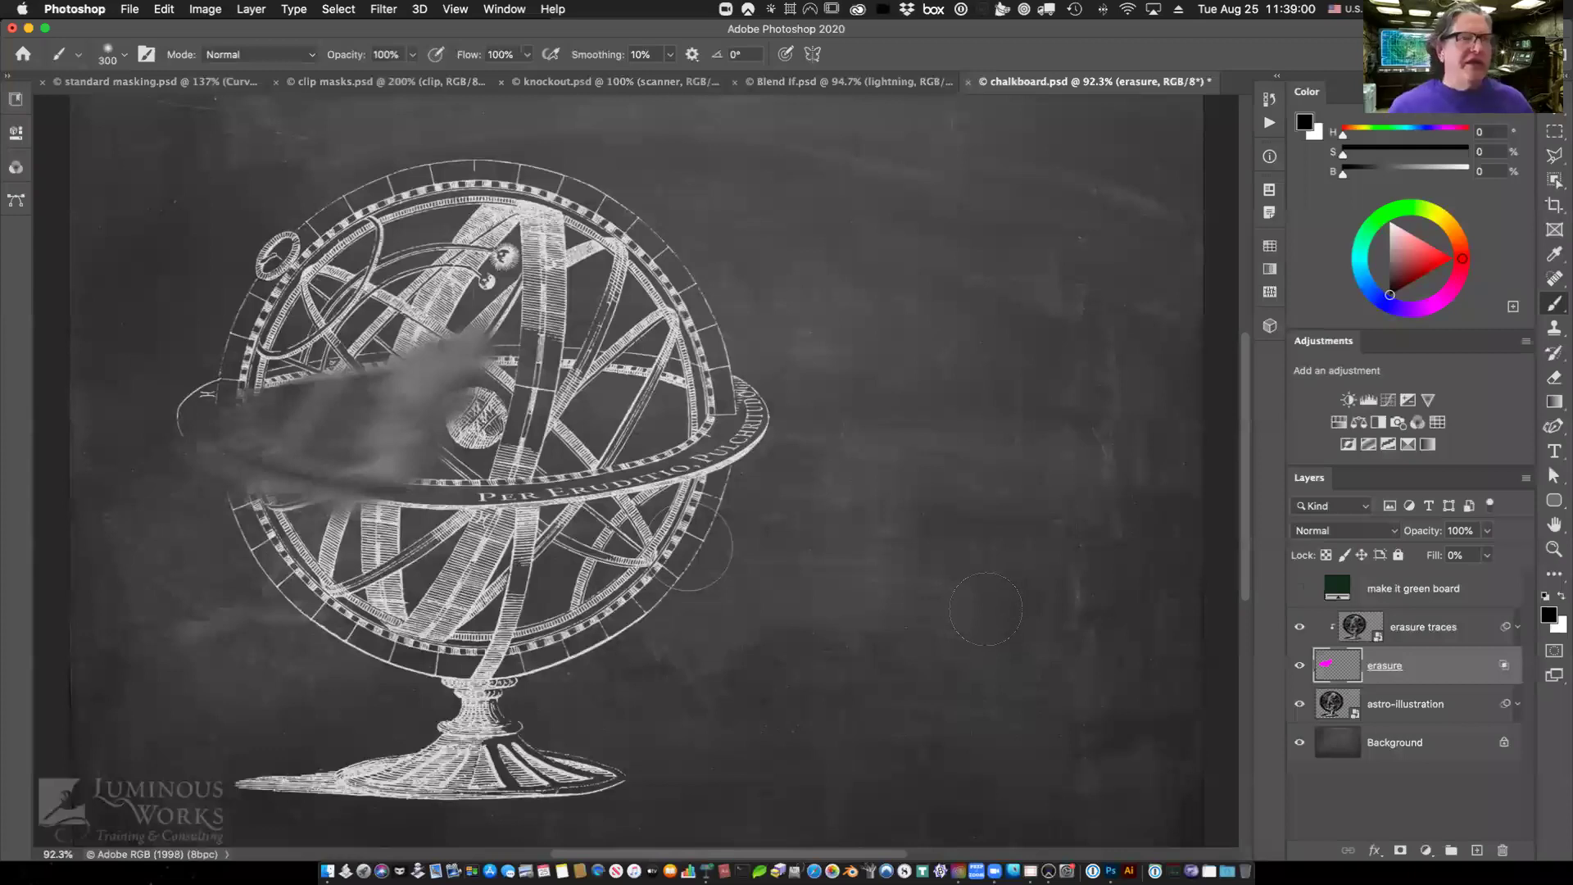
Reduce the brush size to 250 px.
key(bracketleft)
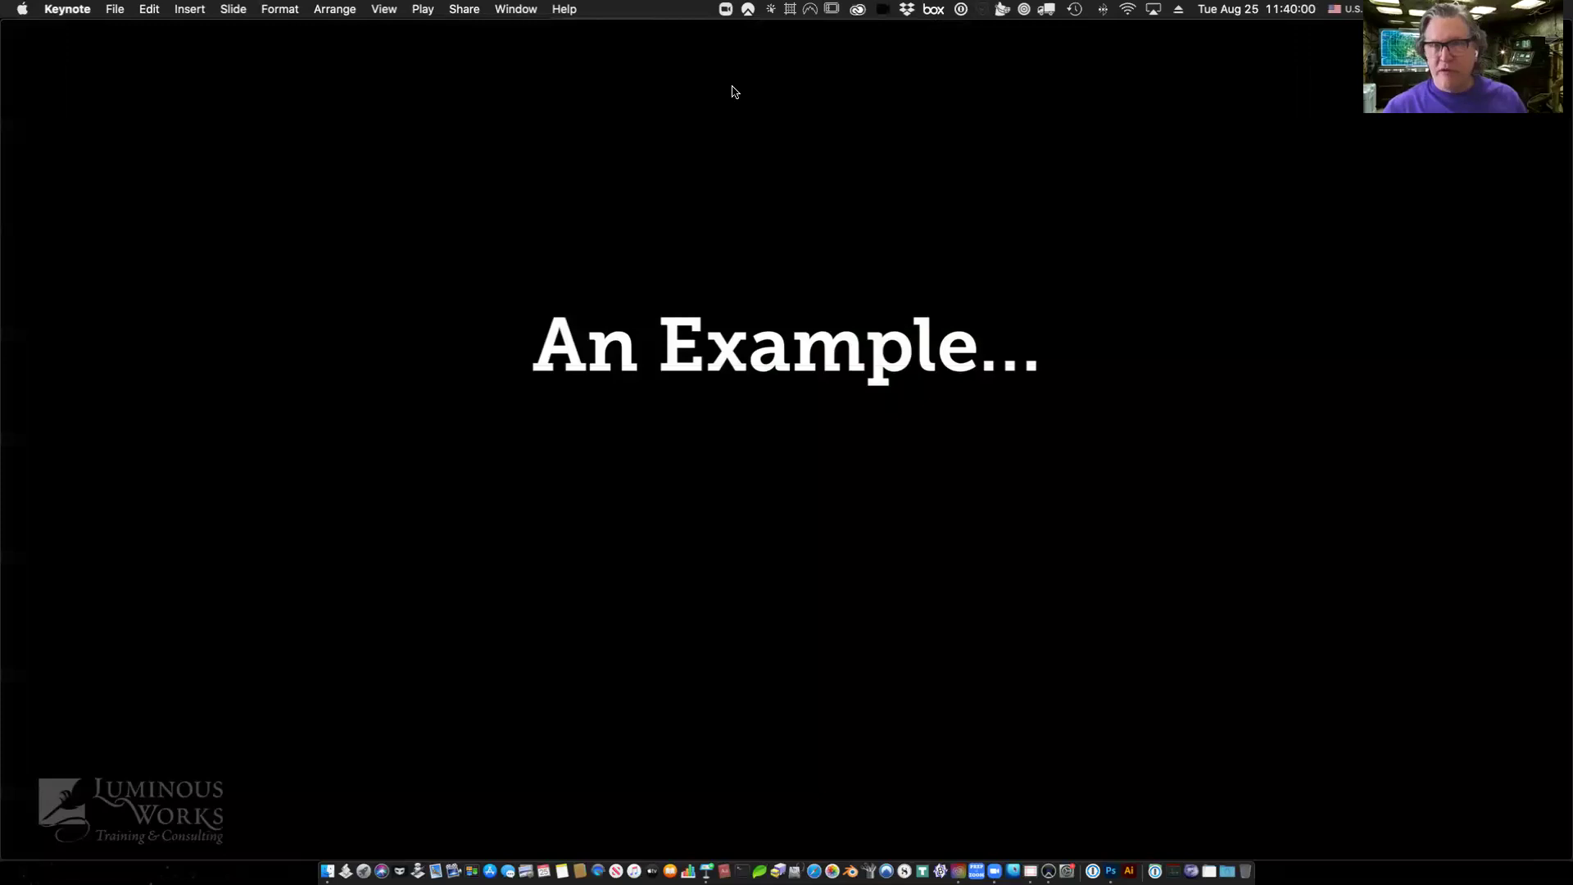
key(Right)
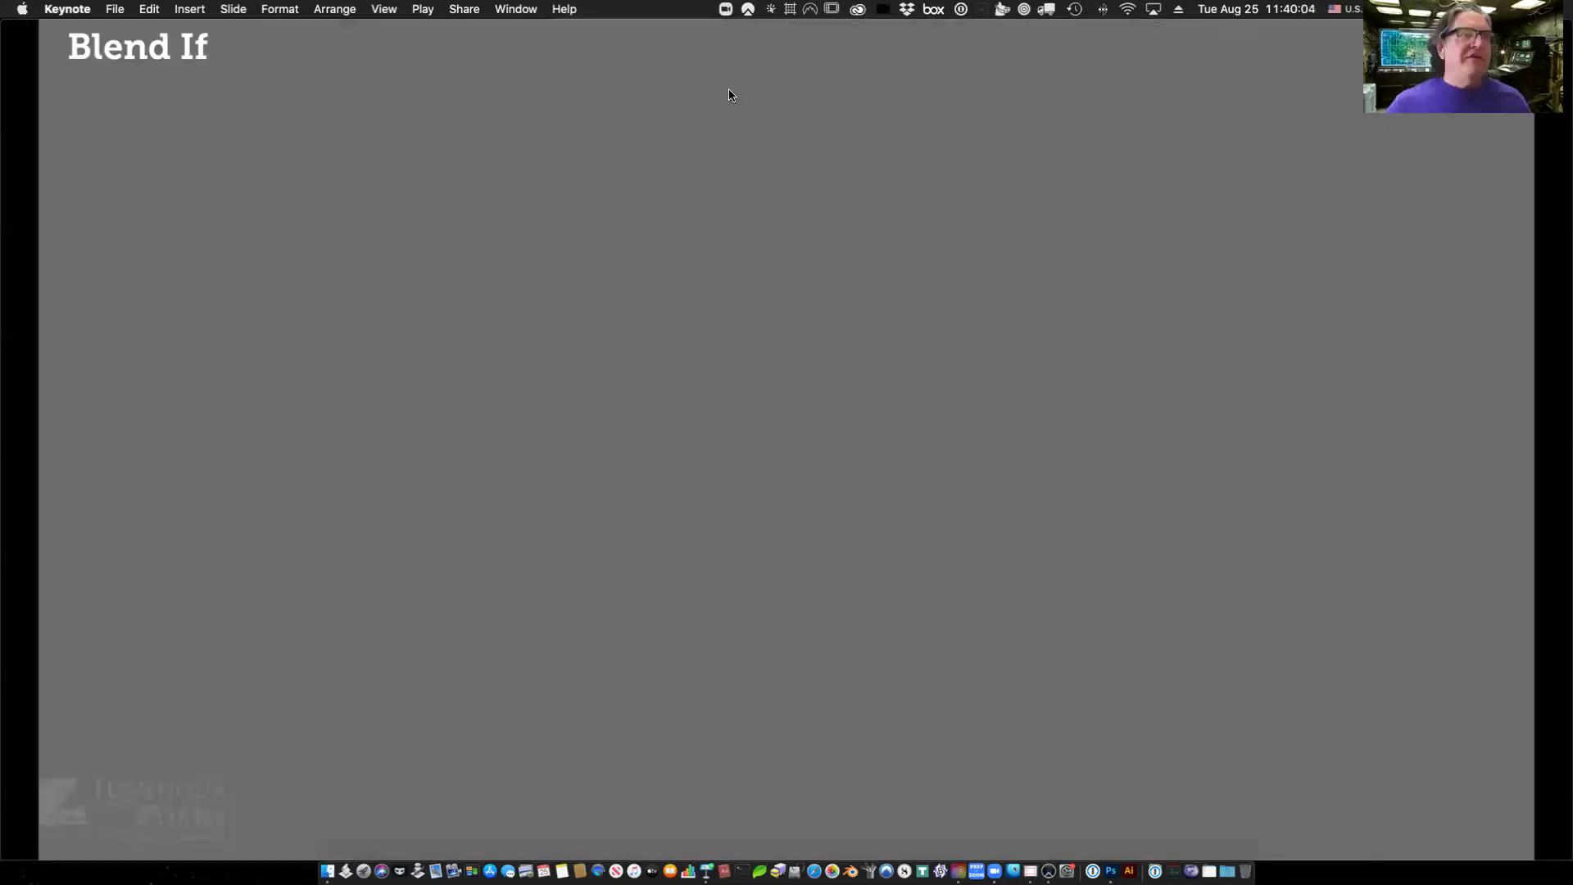
key(Right)
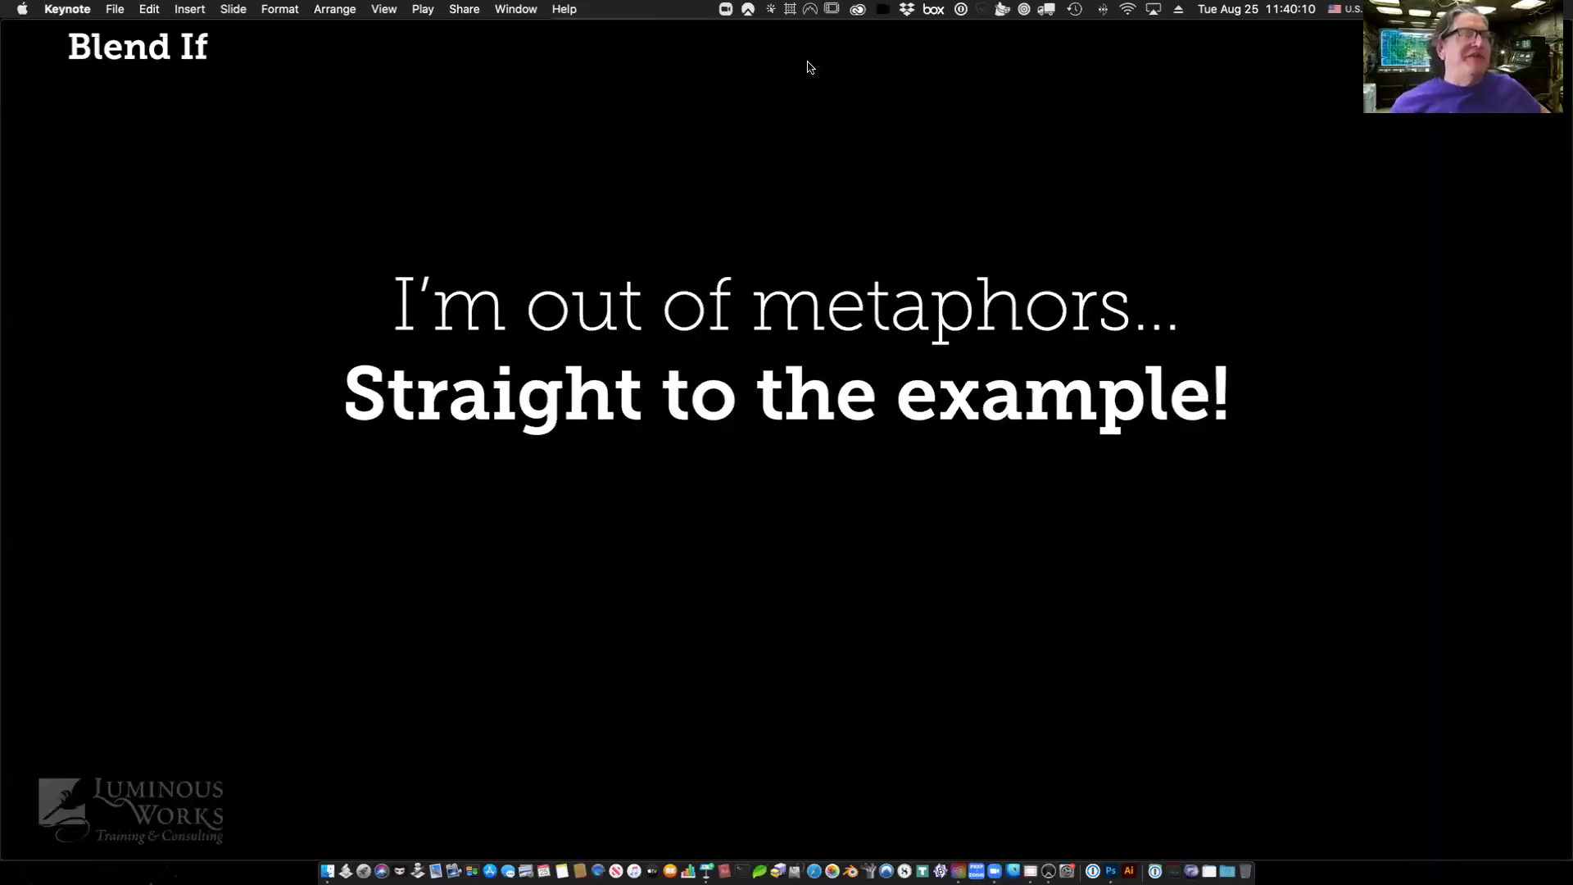
Switch to the Blend If.psd document in Photoshop and hide the lightning layer briefly to view the stony text beneath.
key(super+Tab)
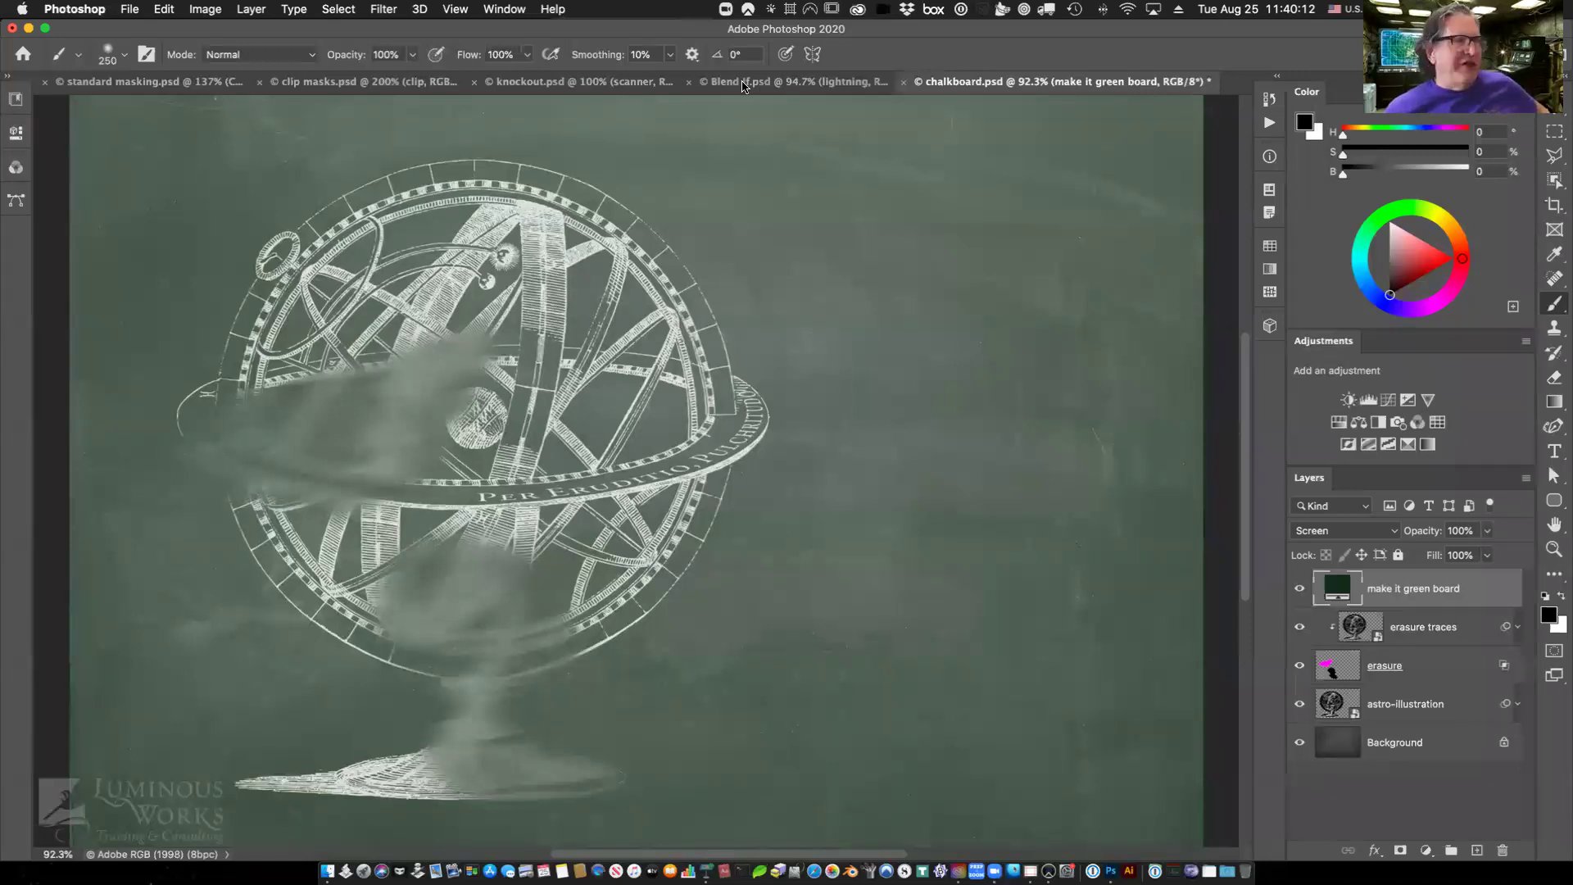
click(744, 83)
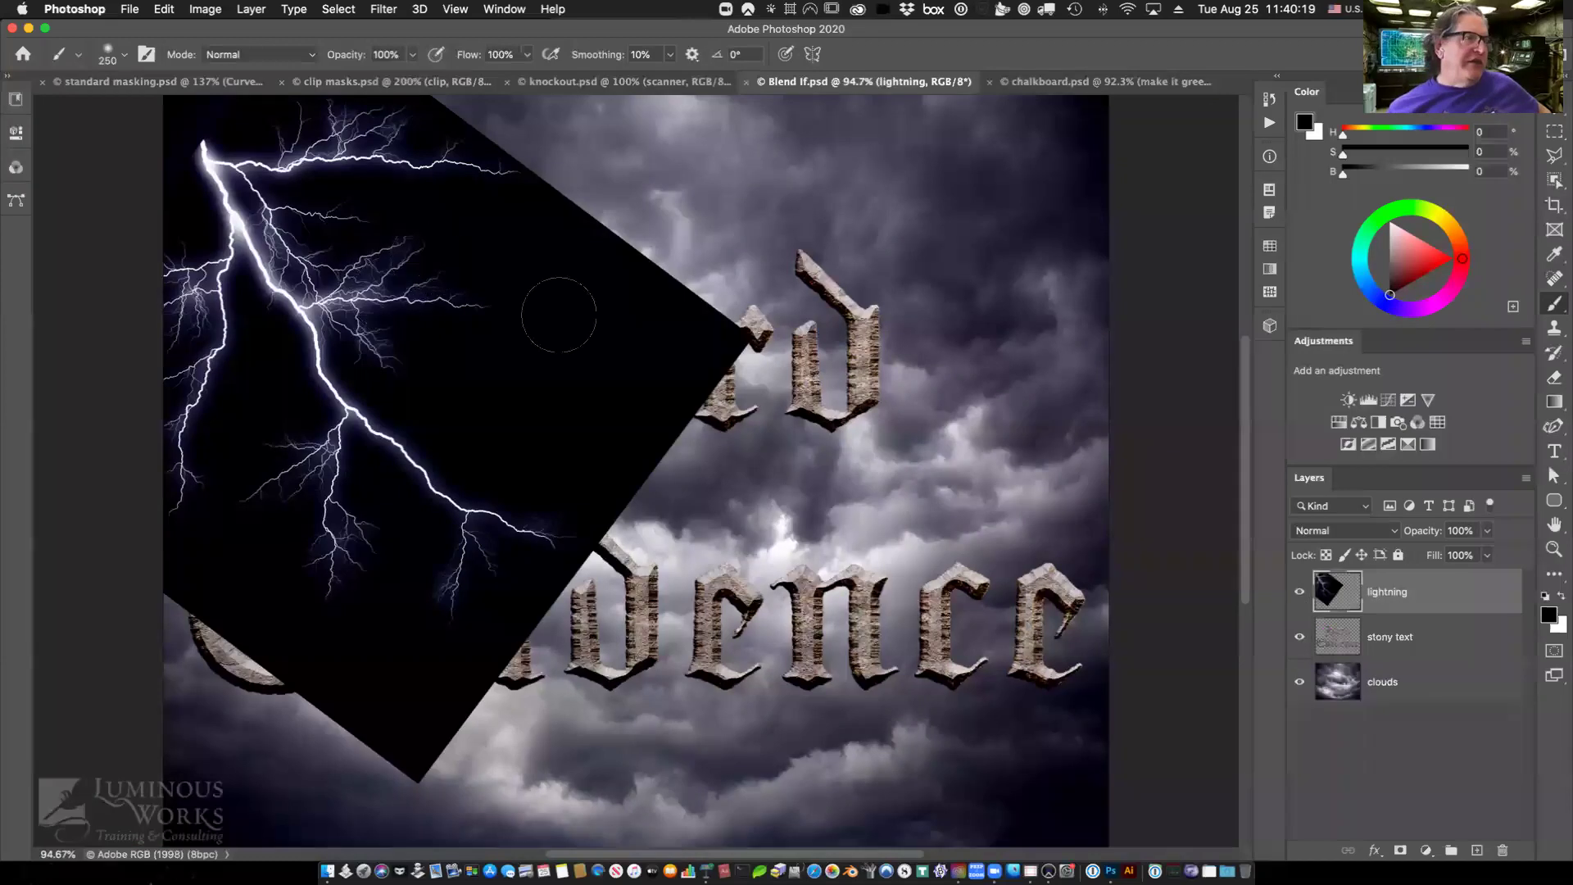
click(1302, 592)
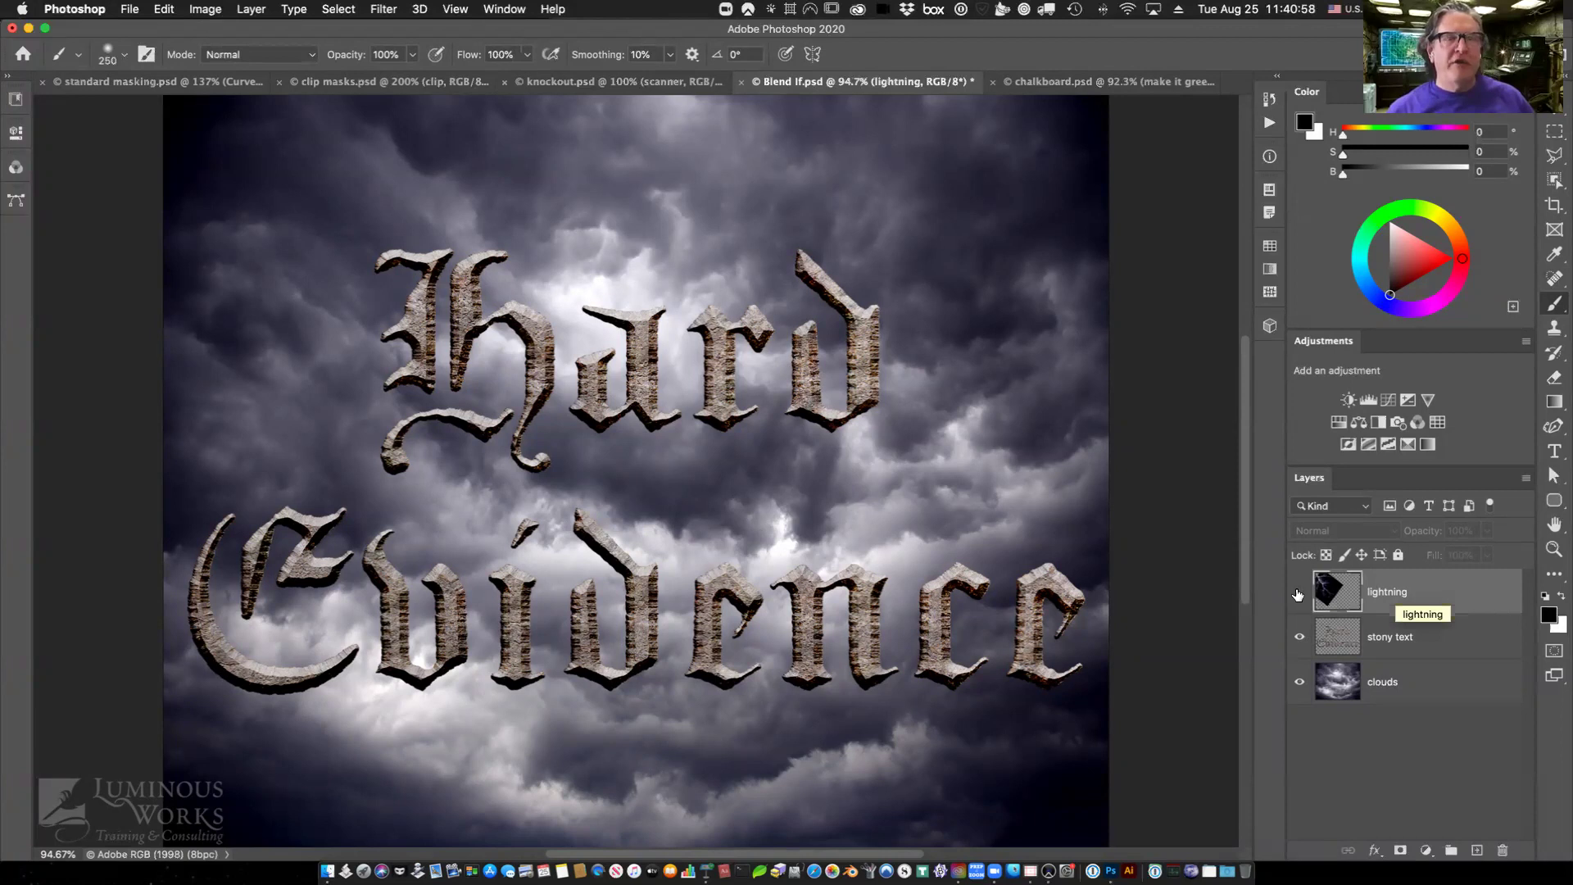
click(1298, 593)
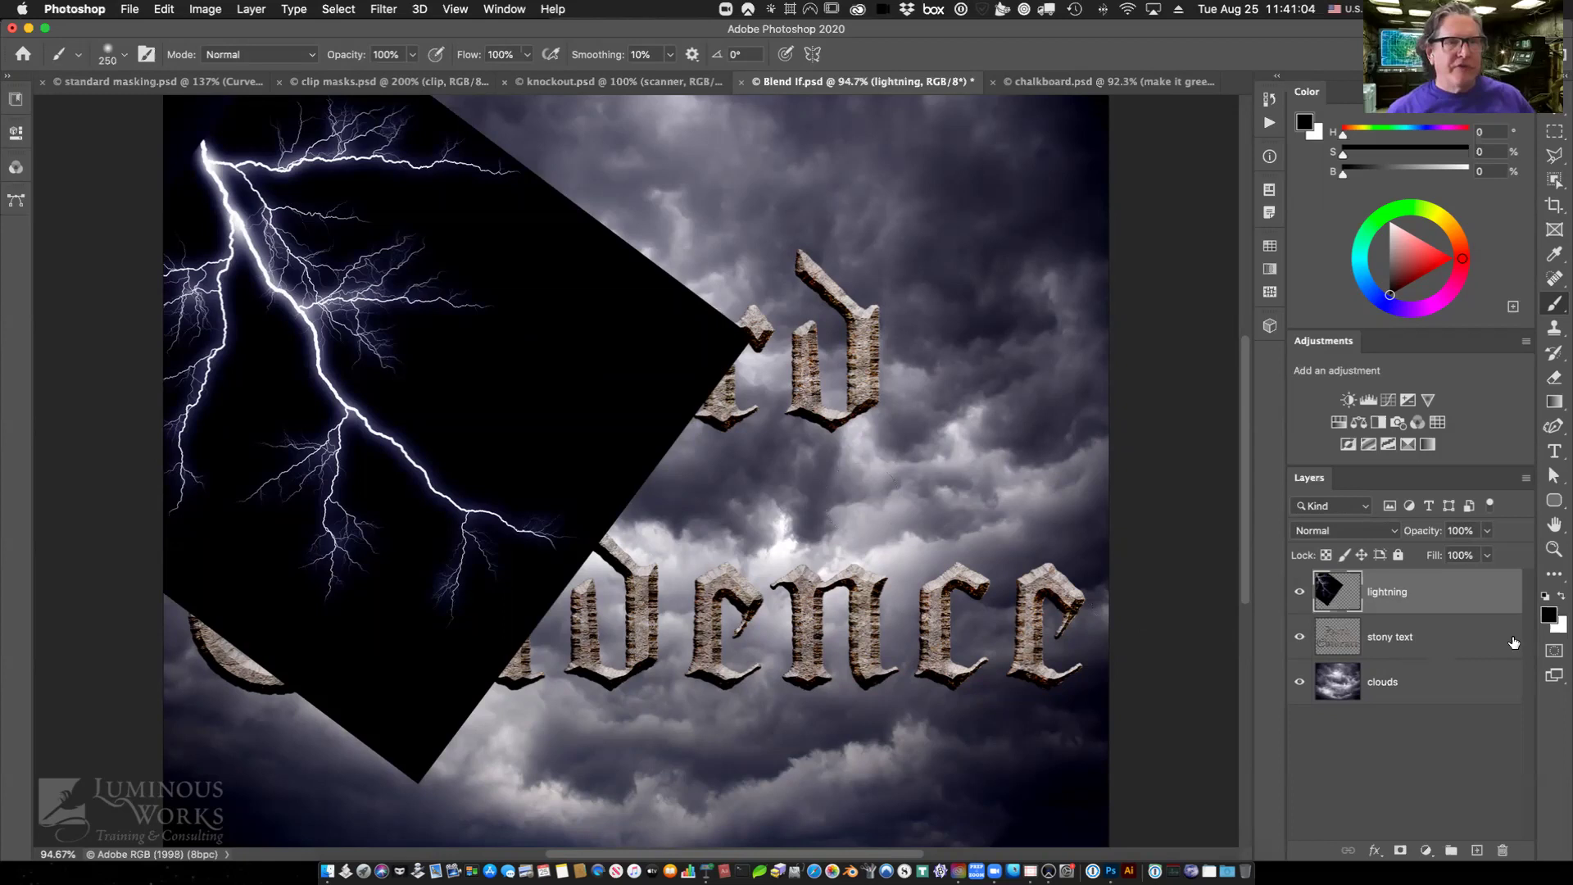
In the lightning layer's blending options, set the Blend If black slider for This Layer to 24.
double_click(1465, 578)
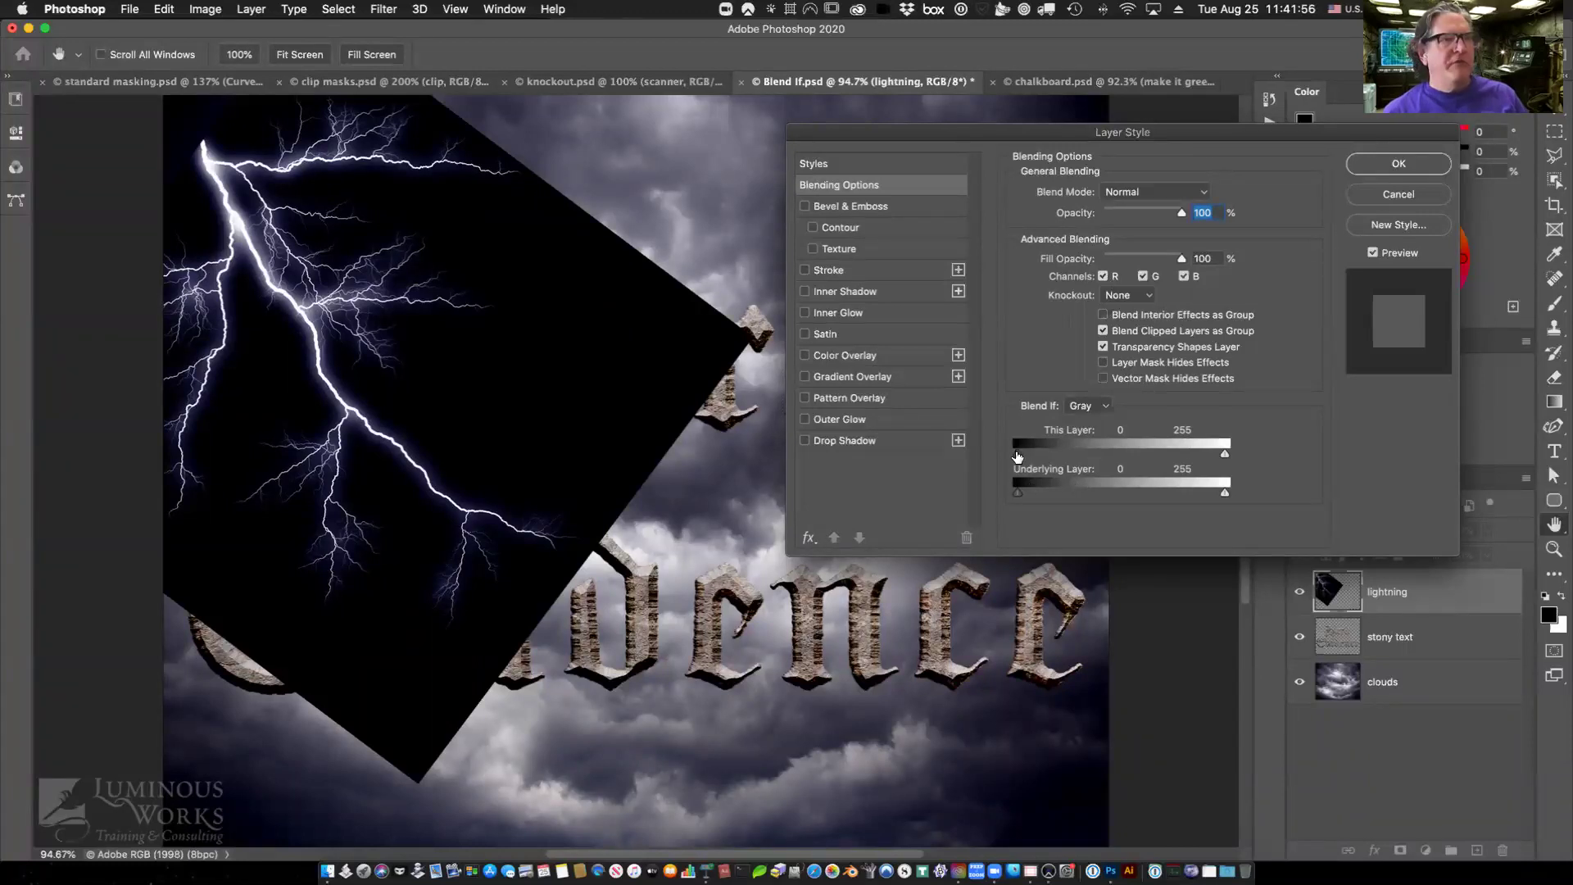
drag(1017, 456, 1050, 459)
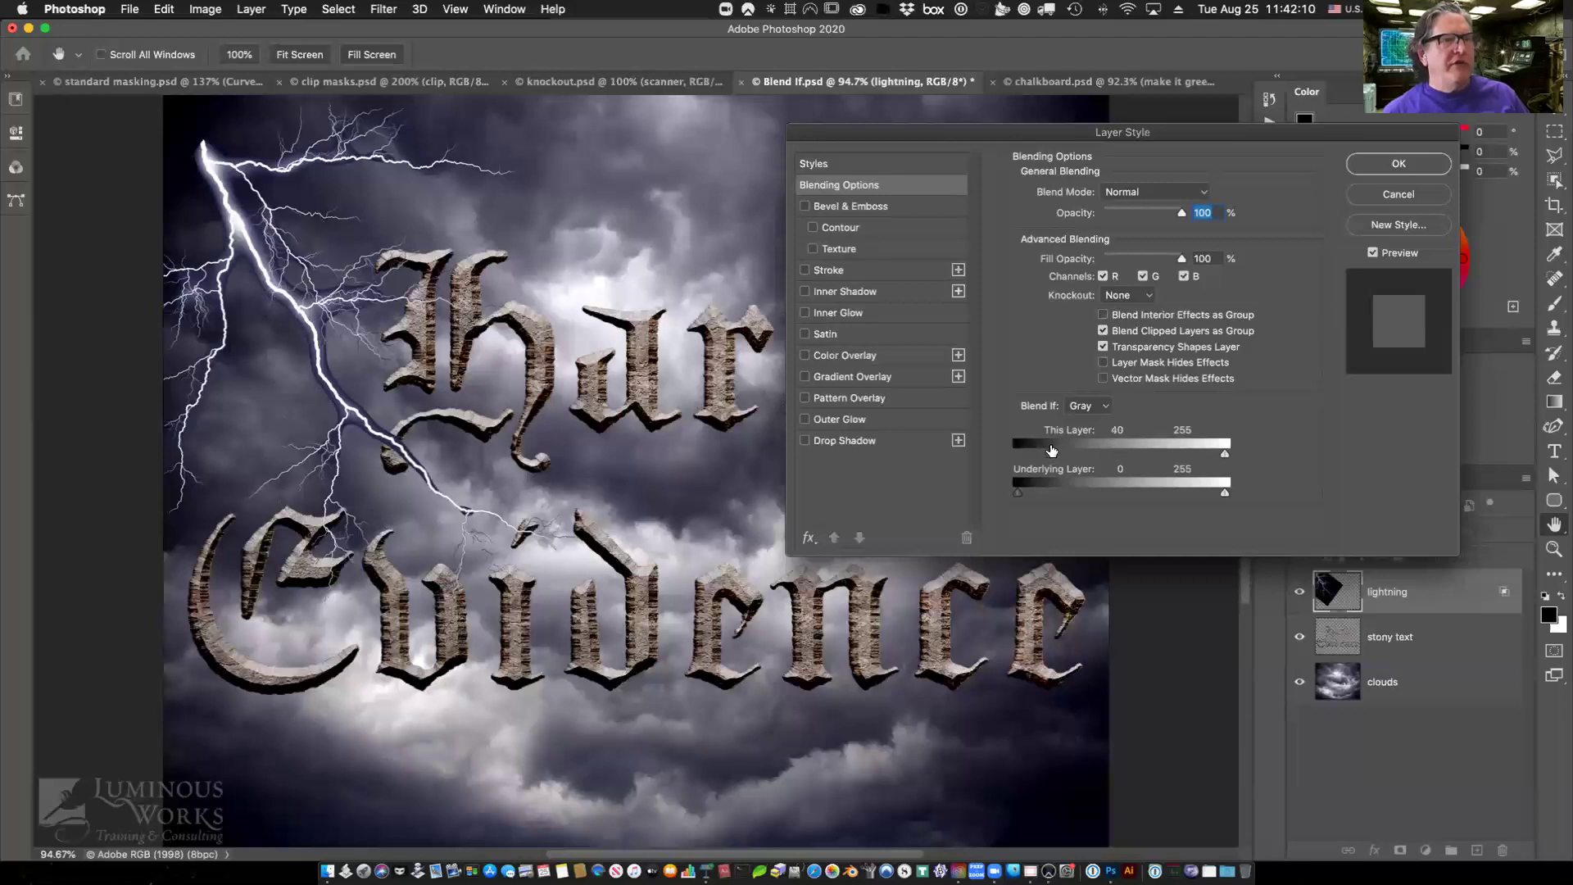
drag(1050, 453, 1055, 455)
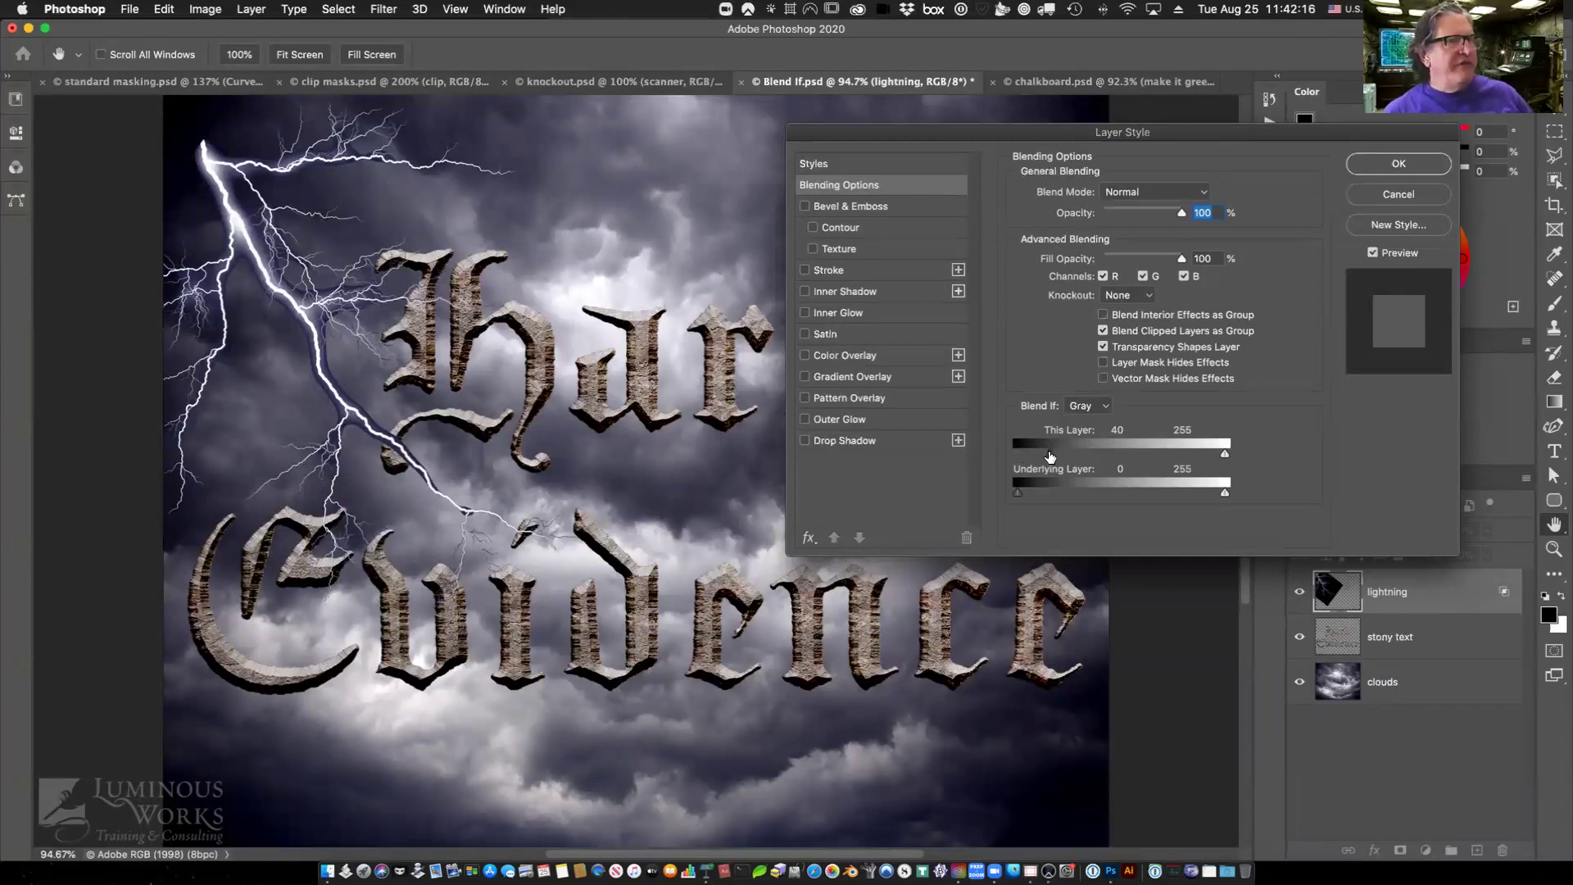
drag(1048, 456, 1046, 463)
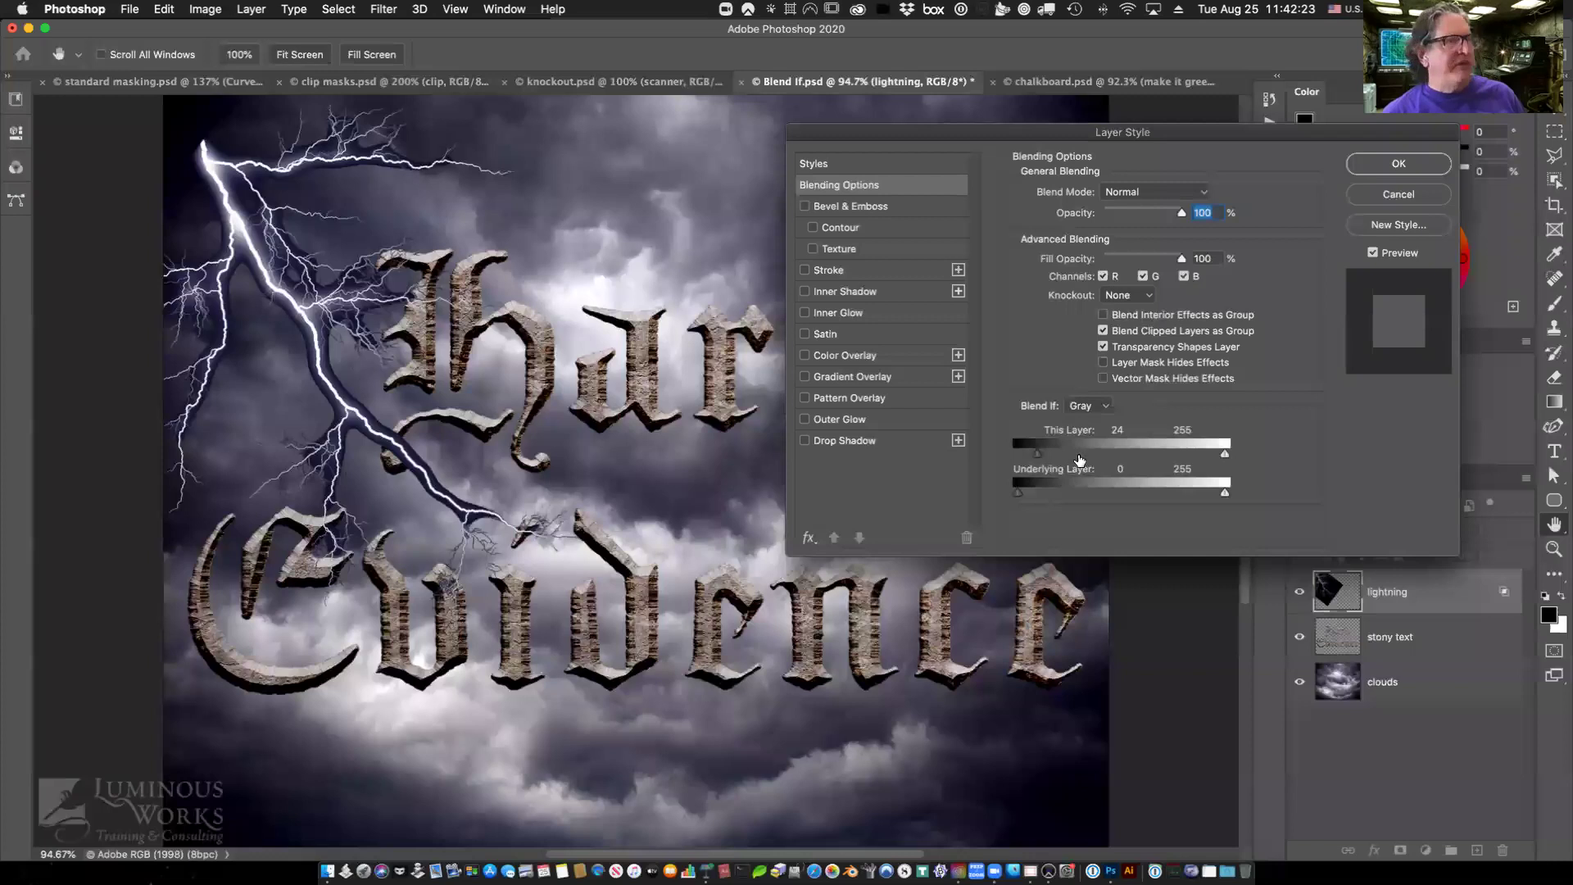
Split the black slider for This Layer and set its transition range to 29 / 127.
key(alt)
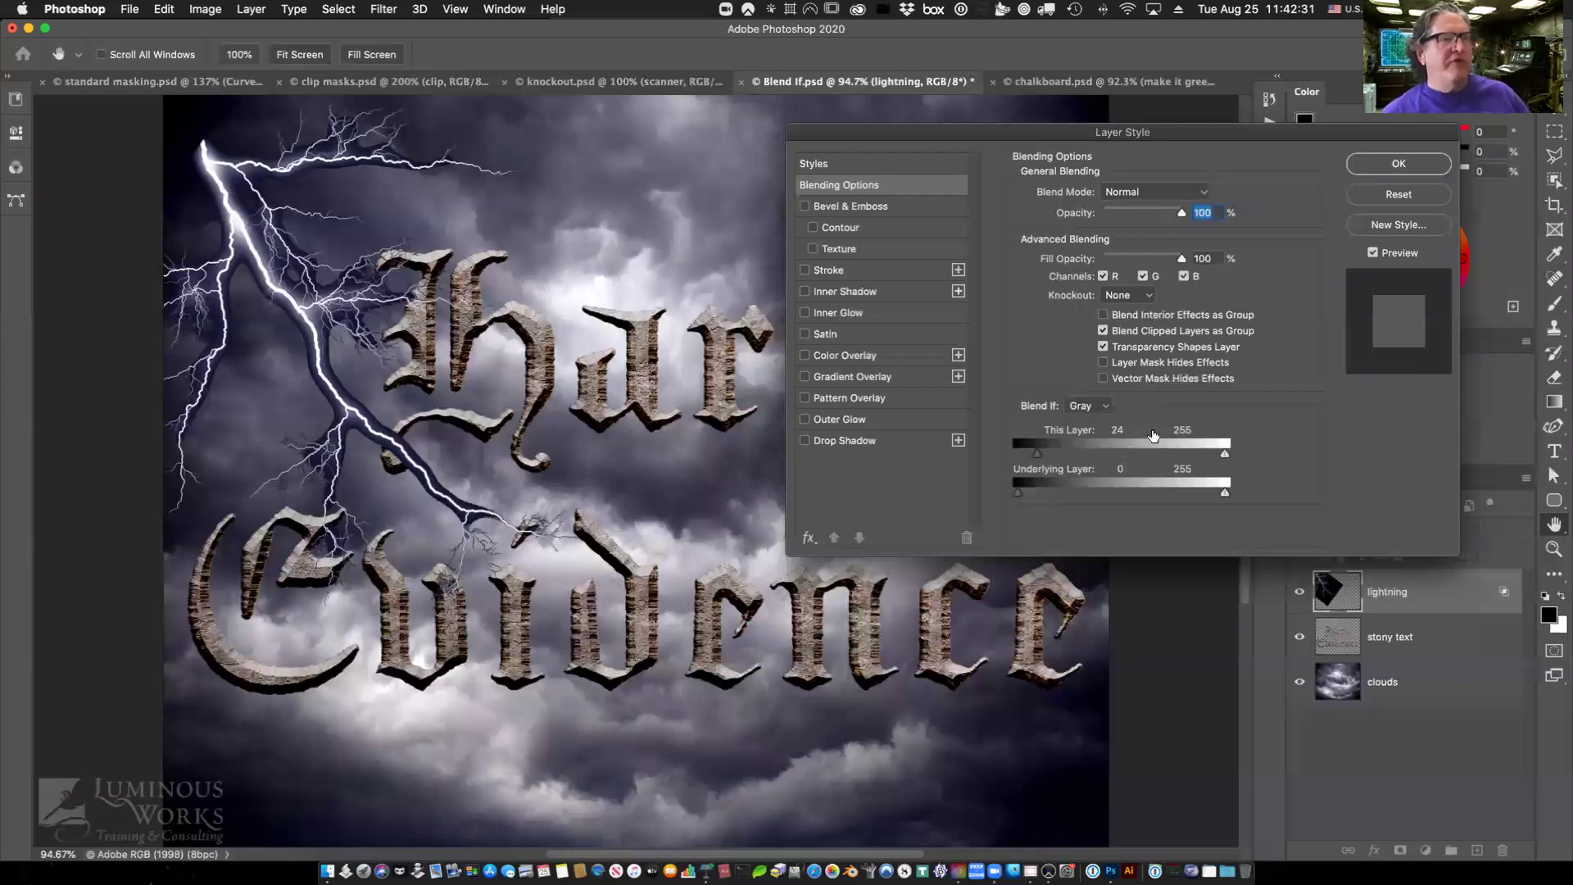
drag(1036, 453, 1119, 453)
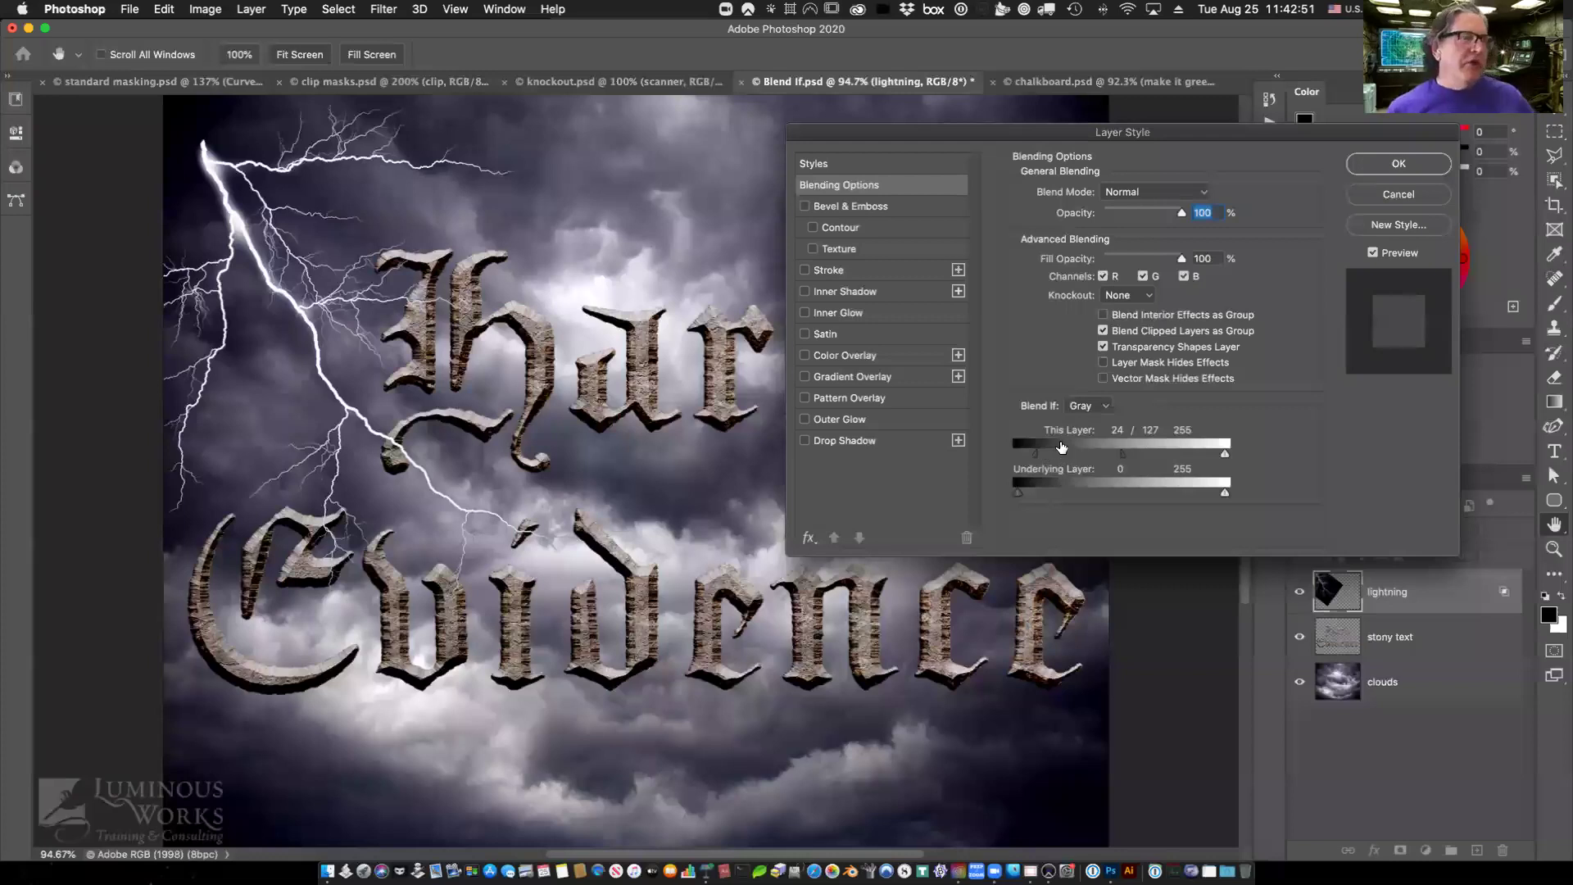
drag(1061, 447, 1071, 447)
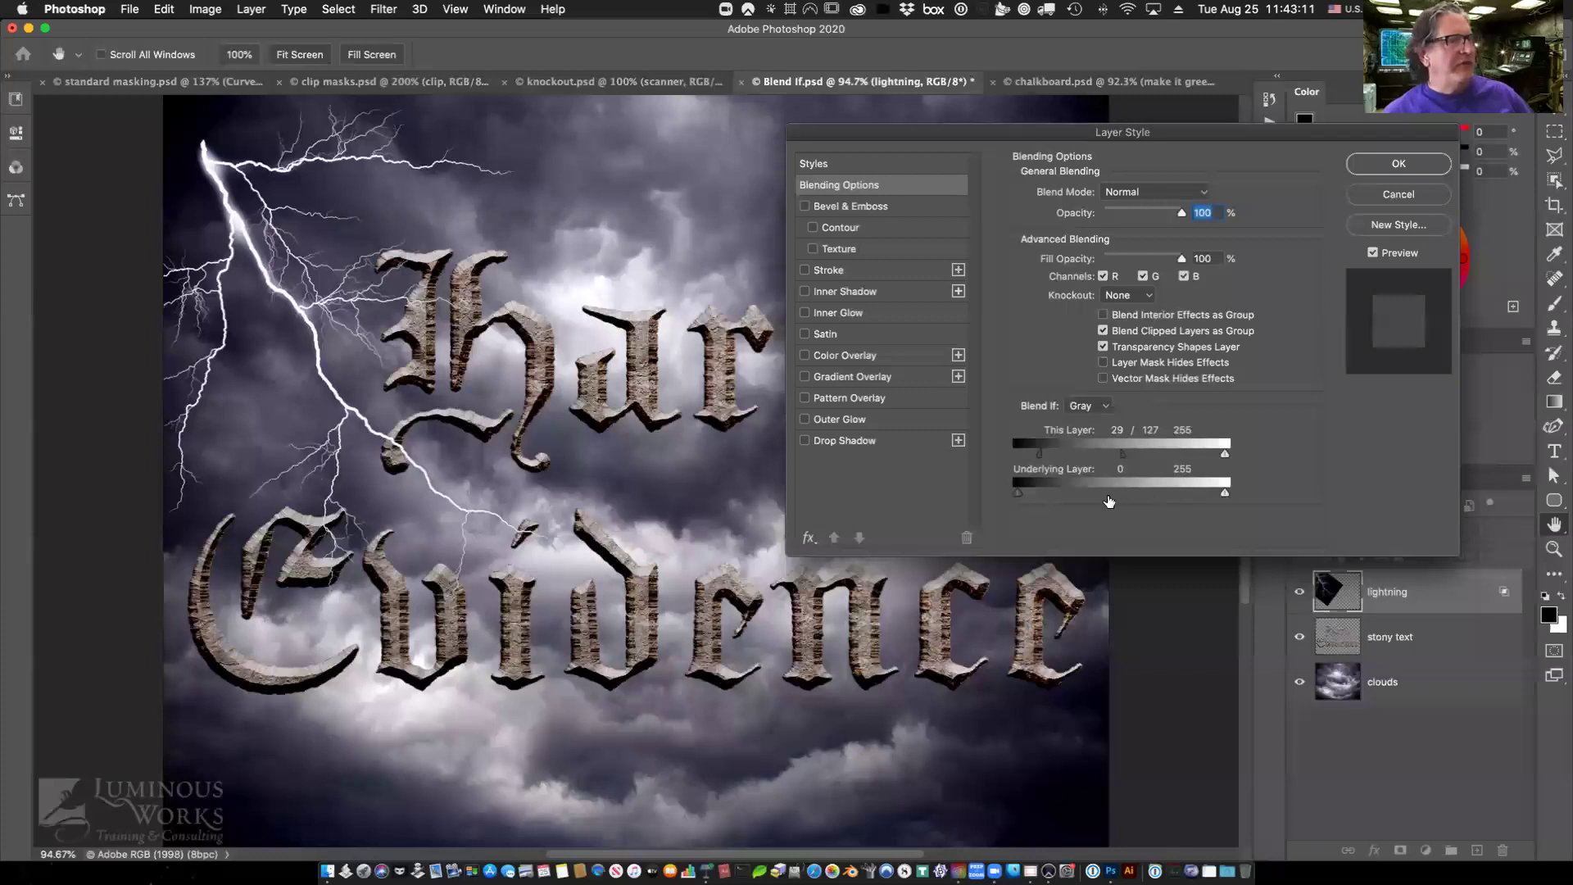
Try hiding the lightning over brighter areas by lowering the Underlying Layer's white slider to values such as 78 and 130.
drag(1224, 492, 1078, 499)
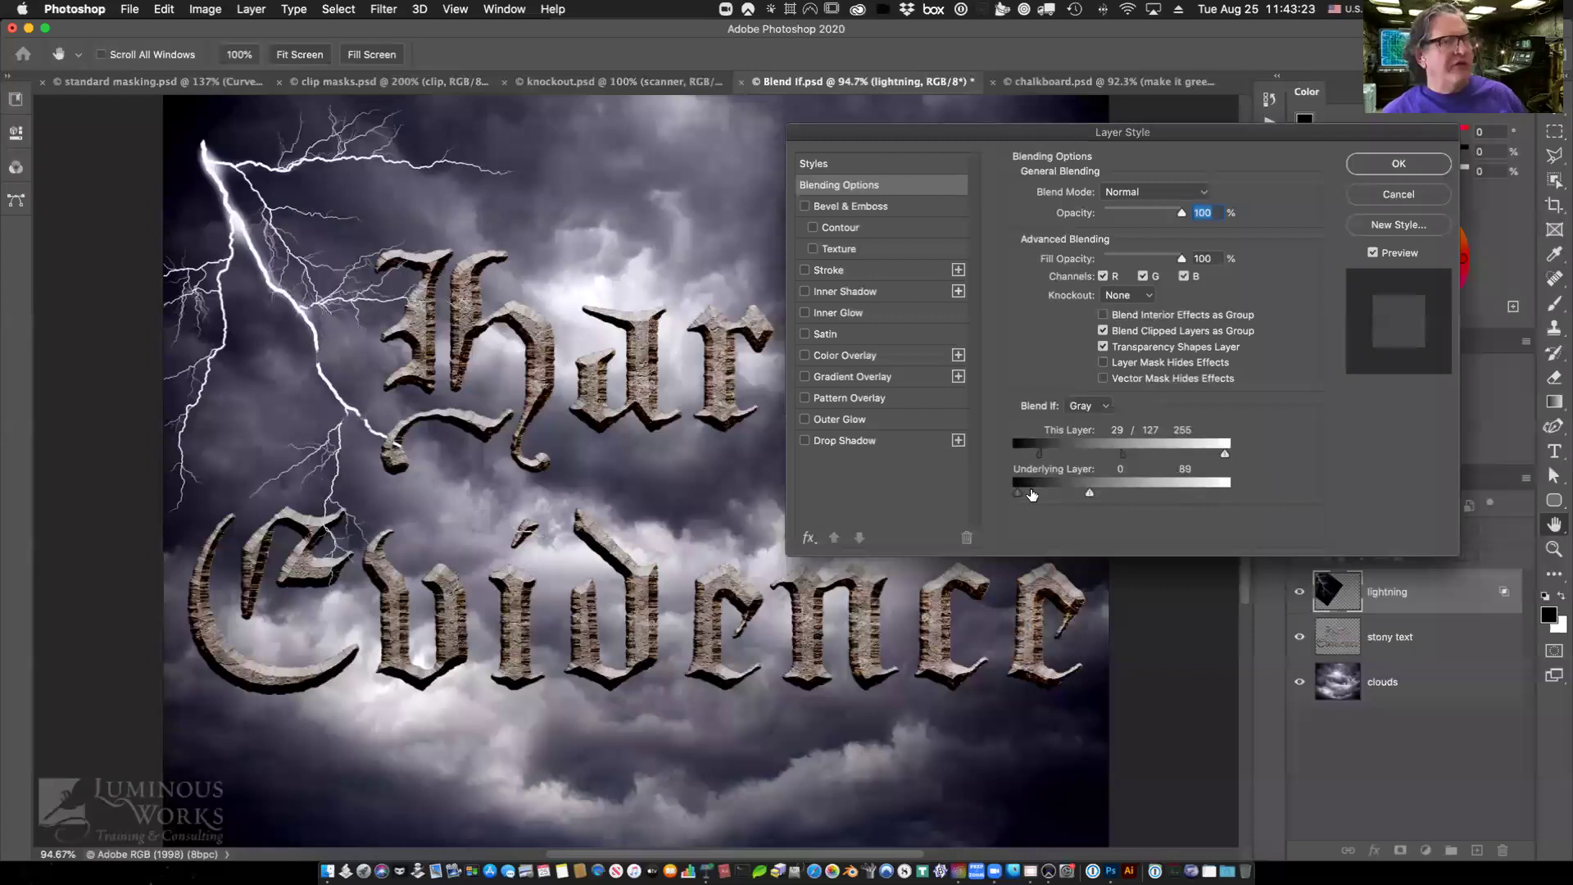
drag(1032, 494, 1038, 498)
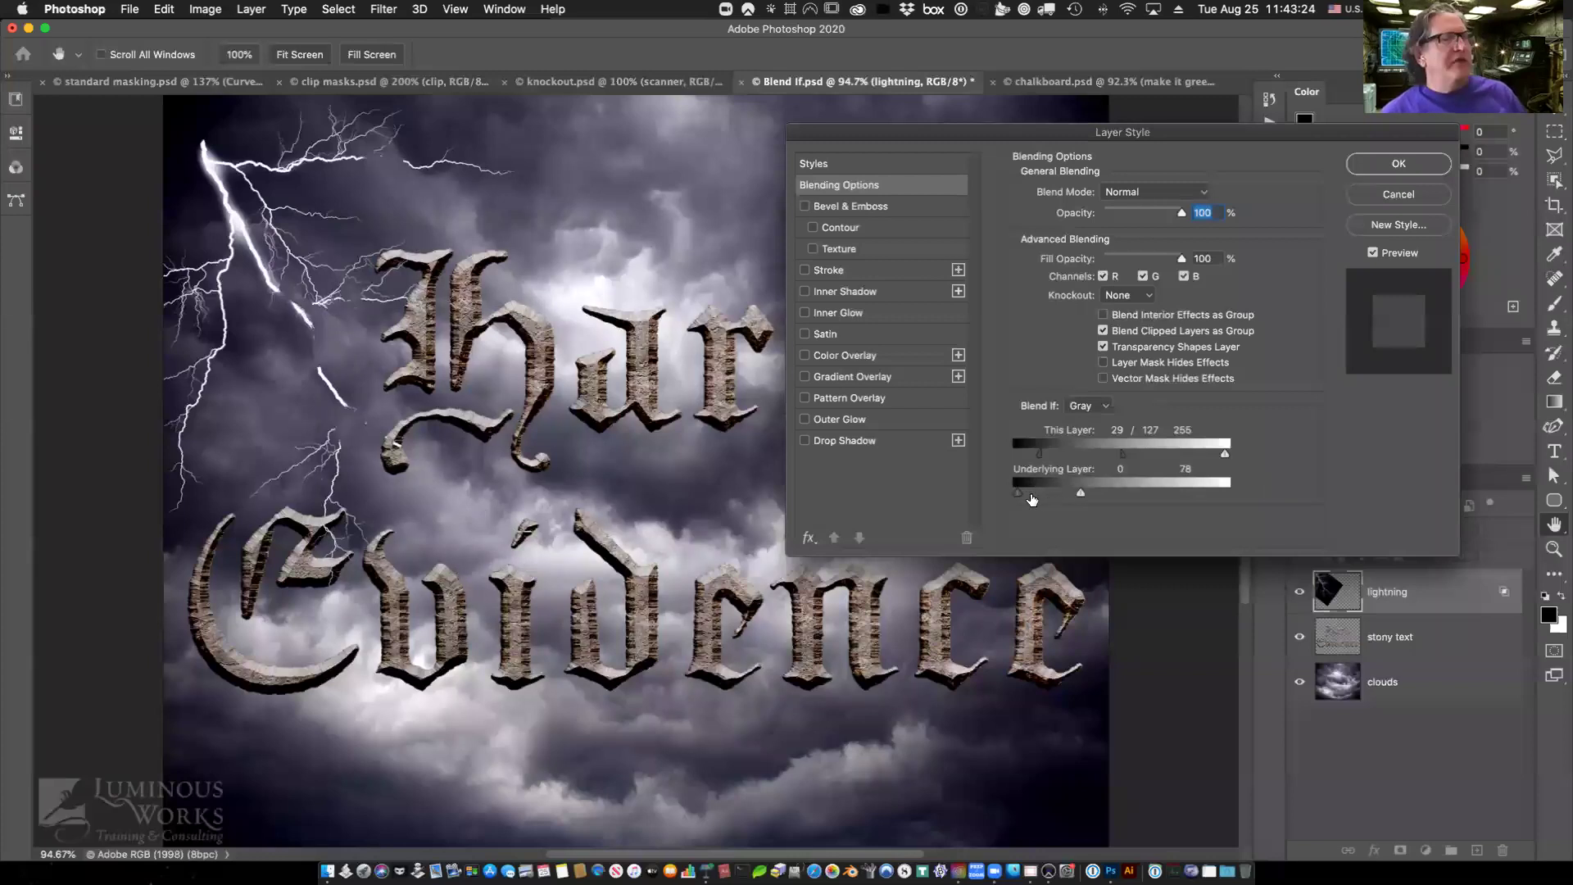
drag(1031, 499, 1059, 497)
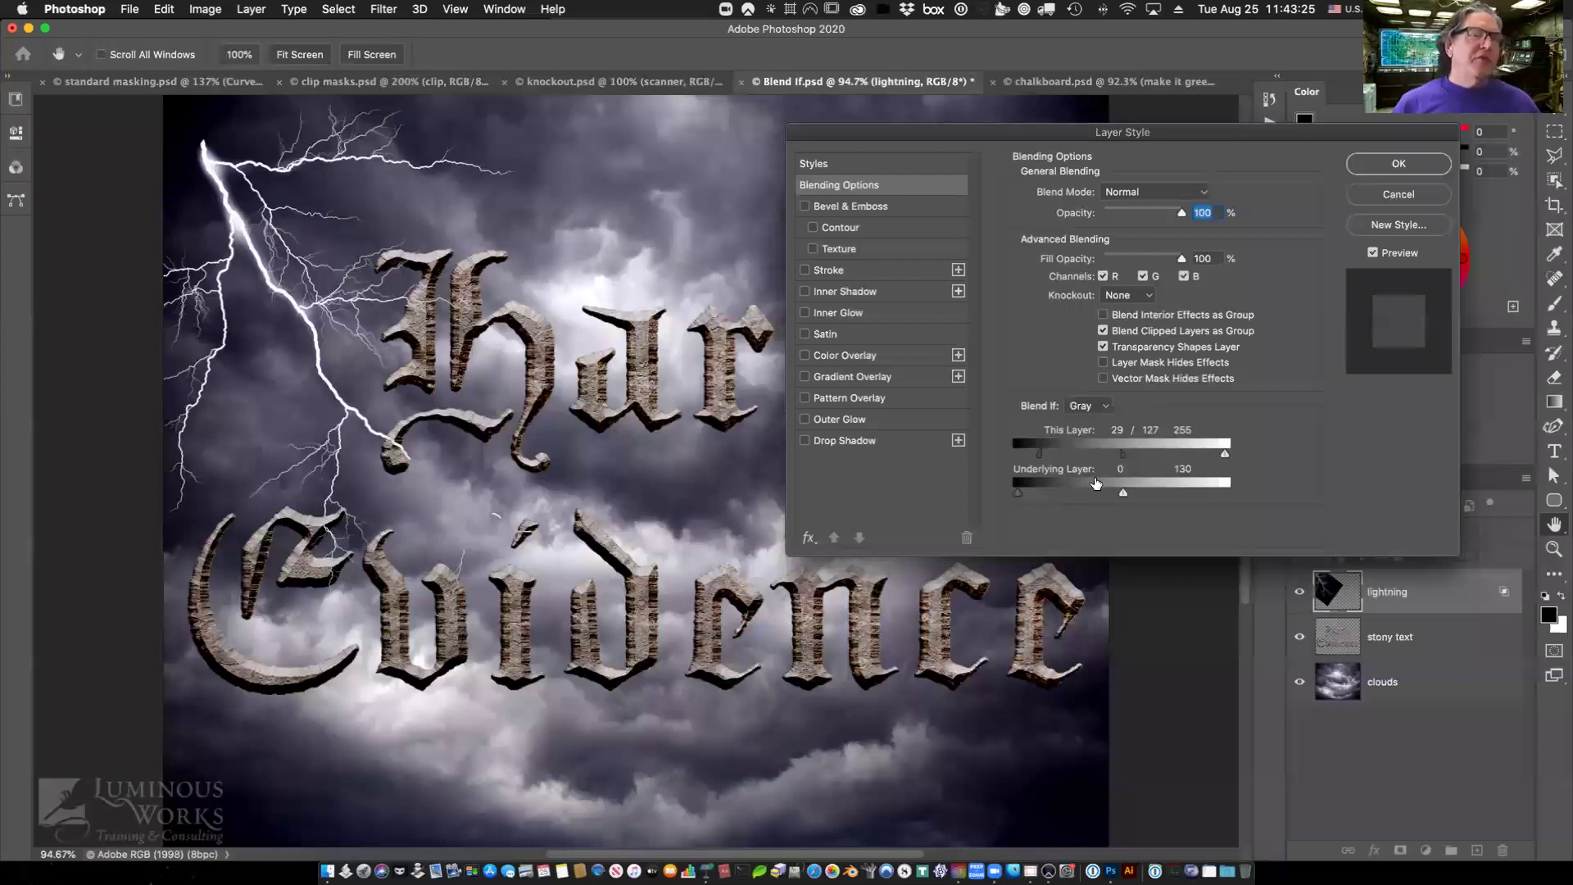
Set the Underlying Layer's Blend If values to 15 / 47 and 255, and apply them with the Color Dodge blend mode.
key(super+z)
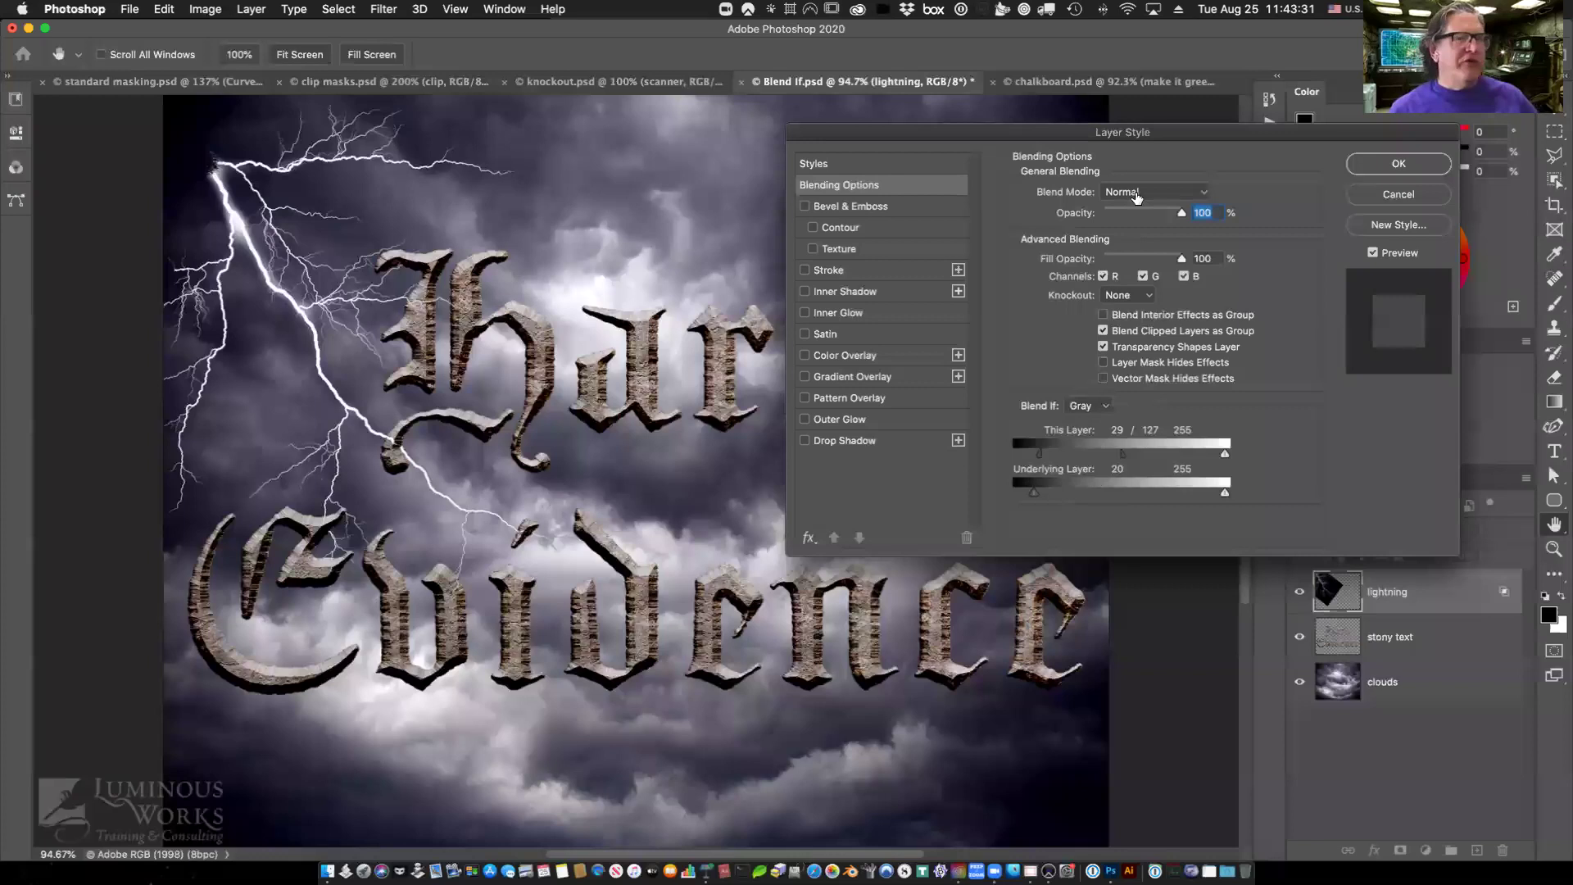
key(super+z)
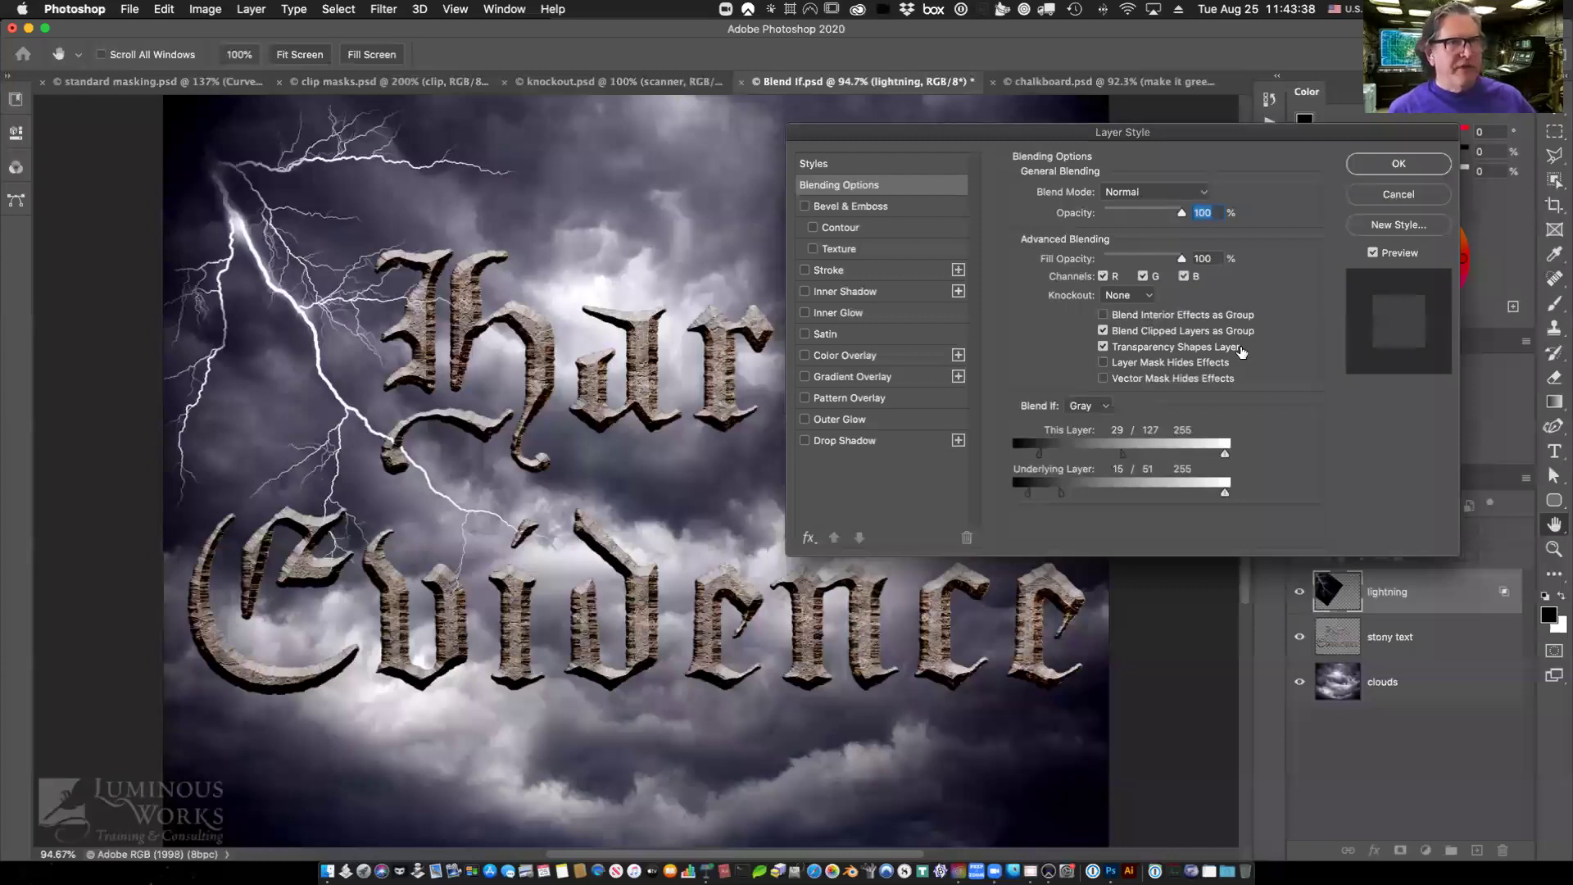
key(super+z)
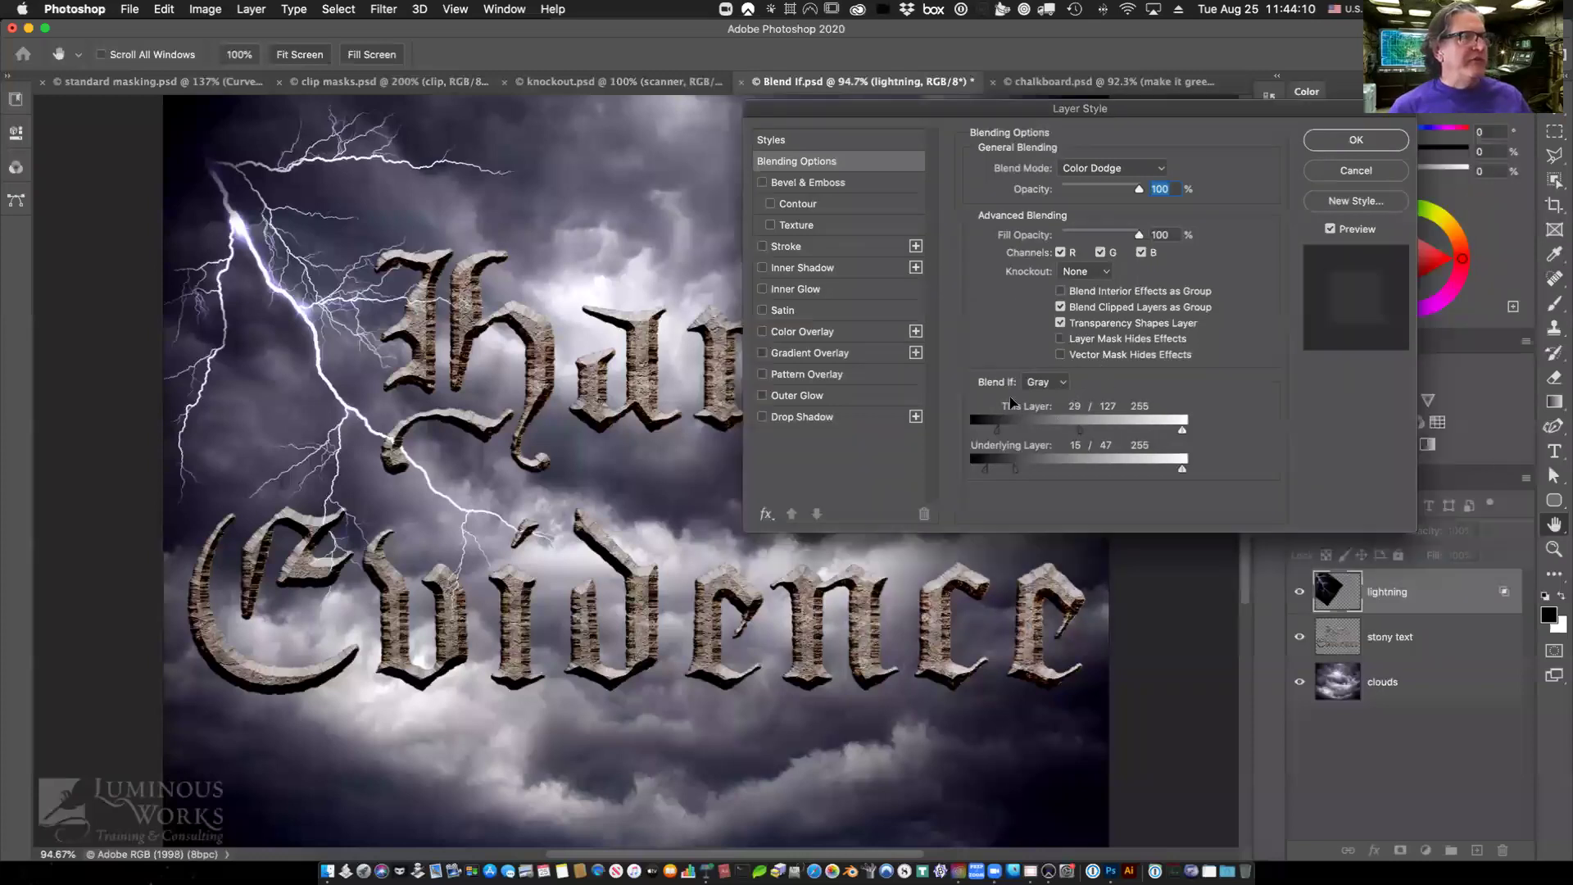
key(Return)
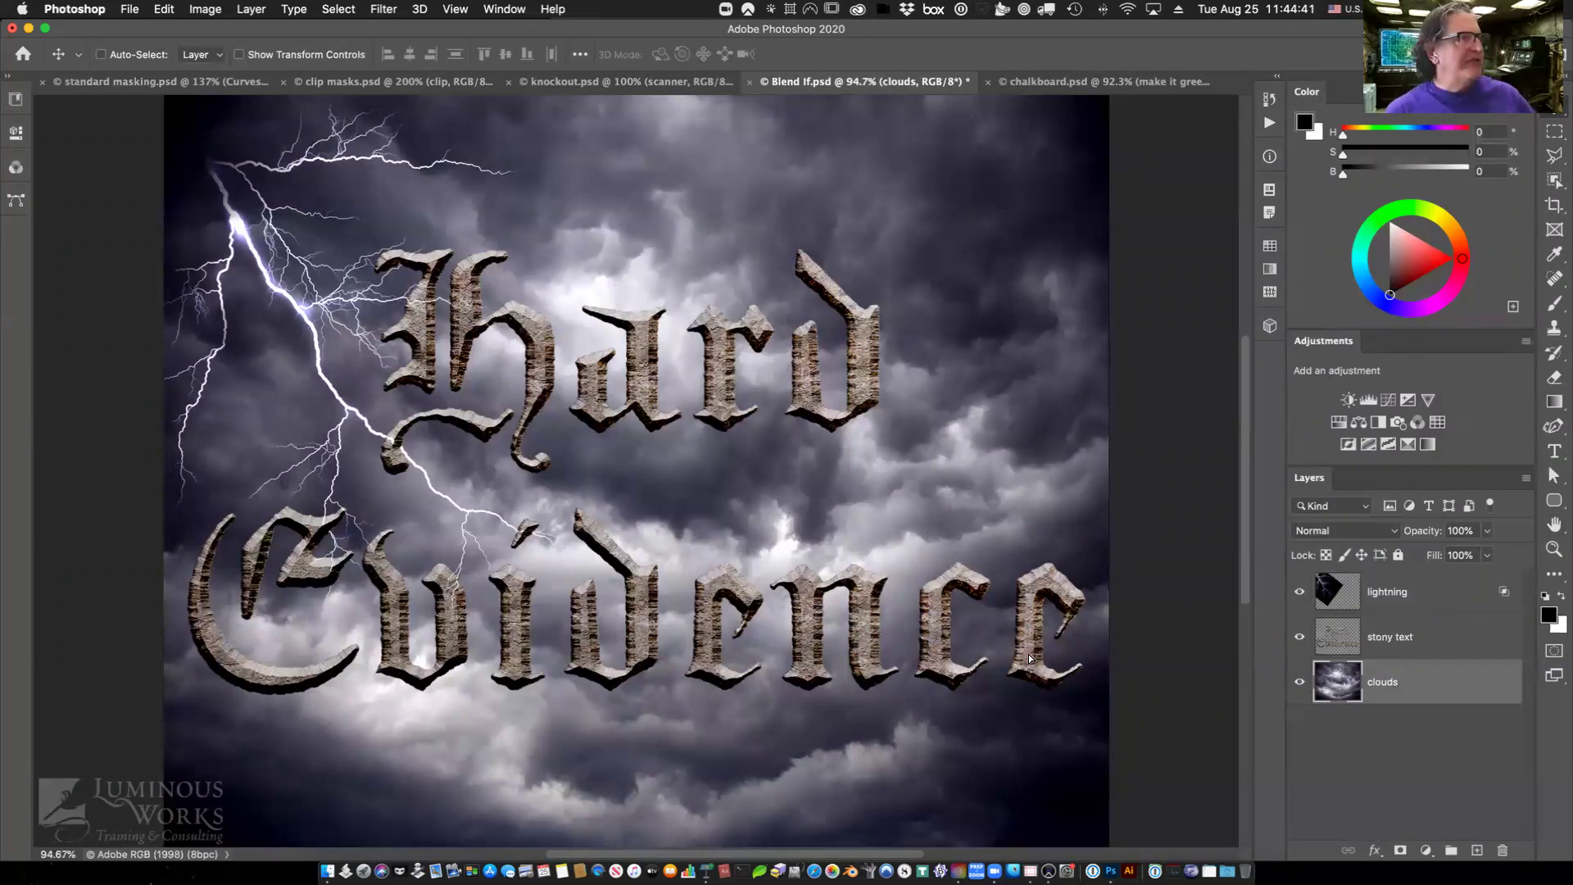
Shift the clouds layer slightly beneath the lightning, and toggle the lightning layer off and on to compare.
drag(1029, 654, 1025, 653)
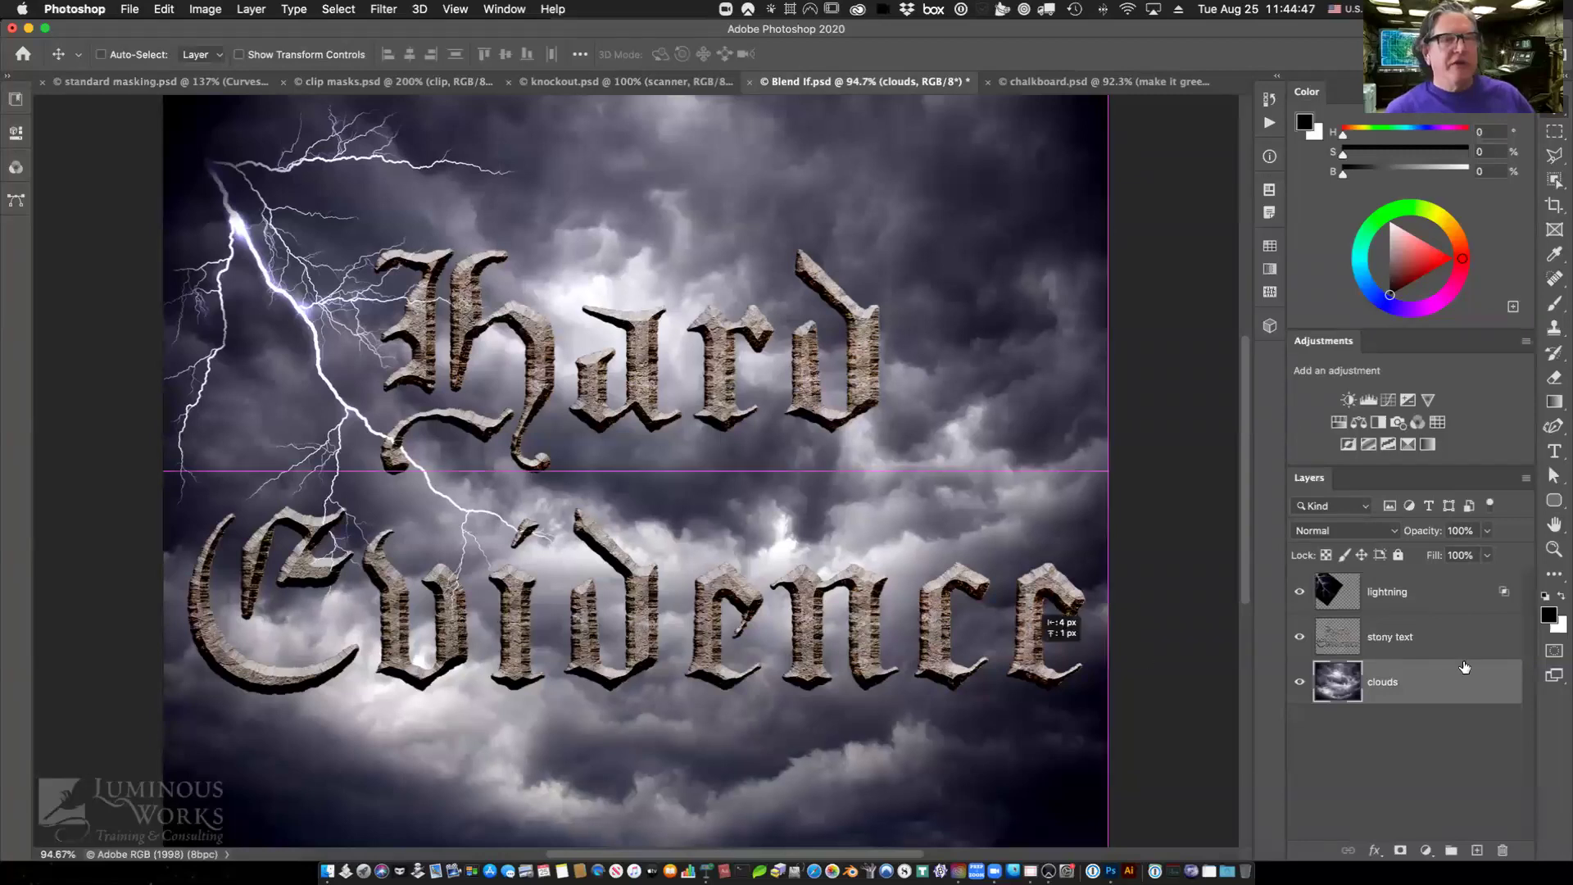
click(1298, 591)
click(1298, 592)
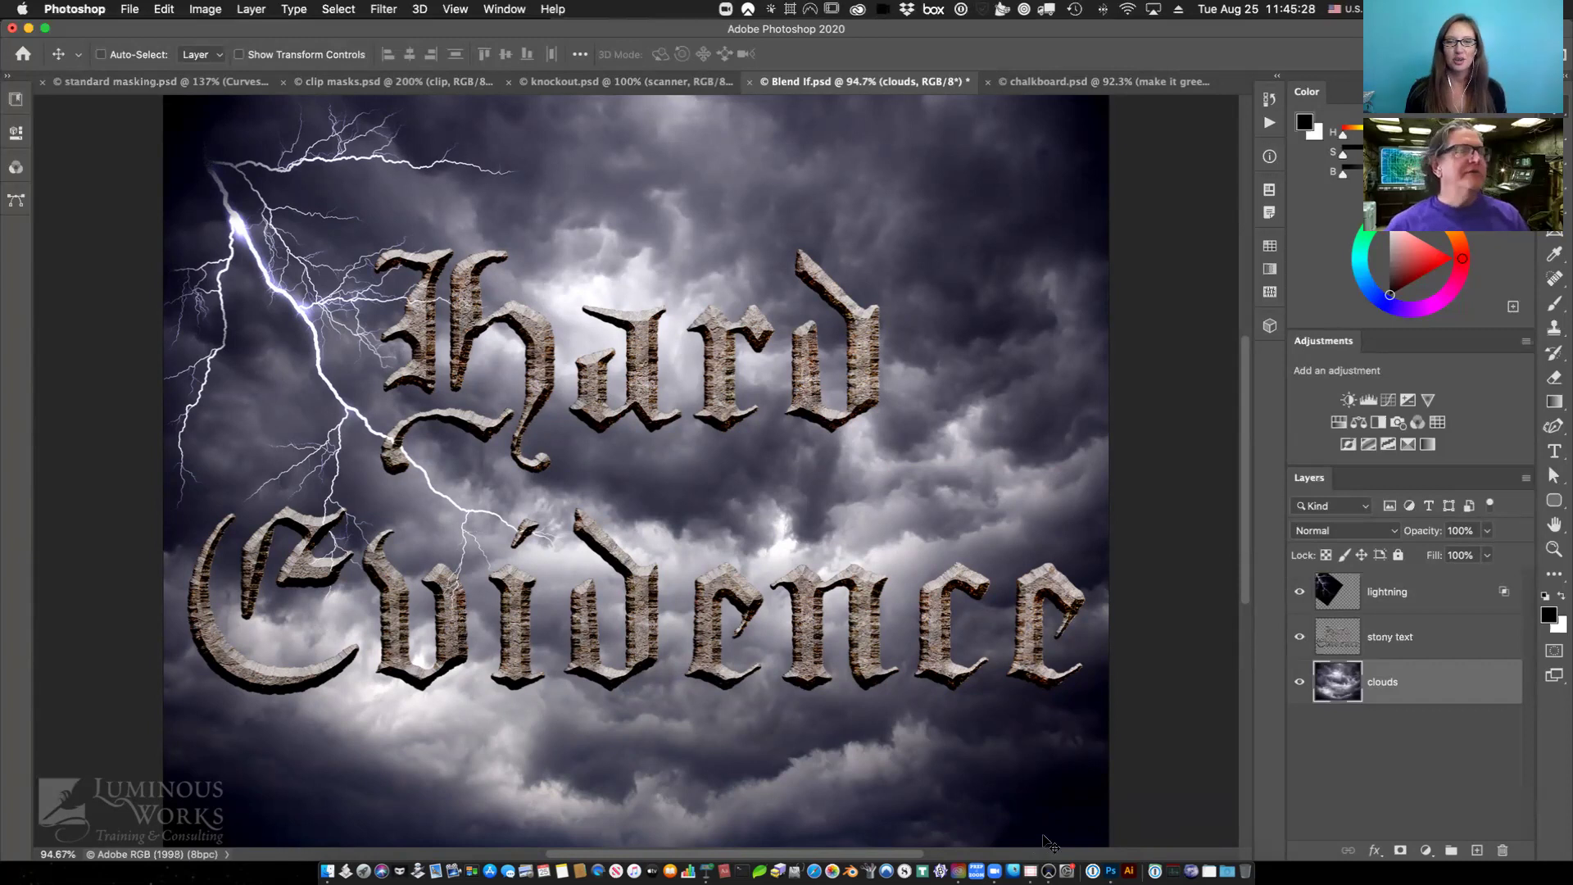
In standard masking.psd, hide the Some Dude copy layer, and show and select the unmasked Some Dude layer.
click(573, 87)
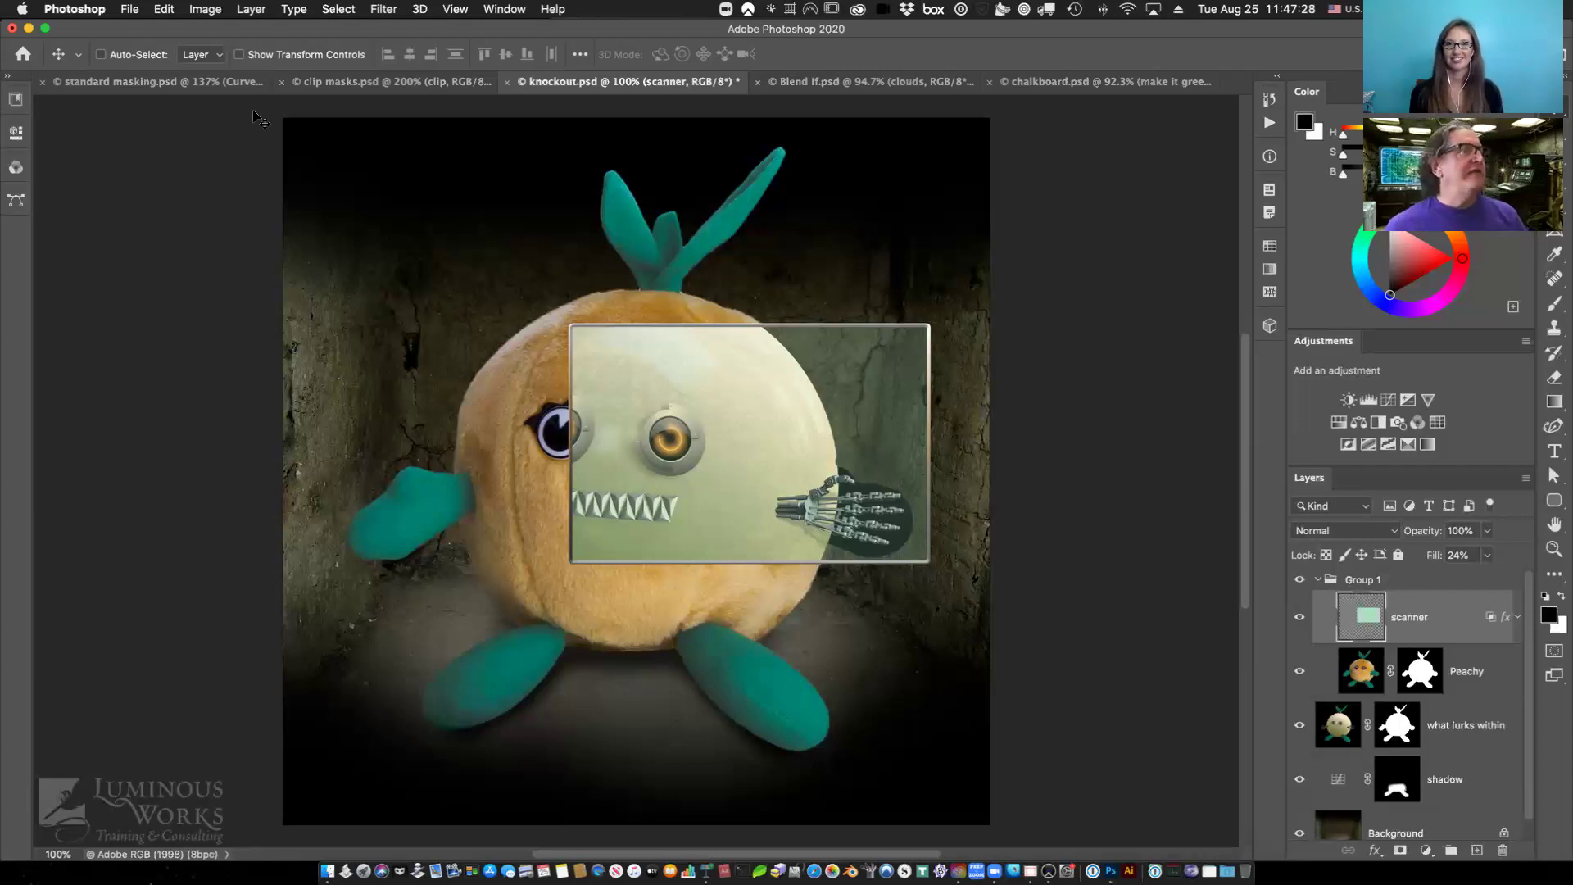
click(94, 82)
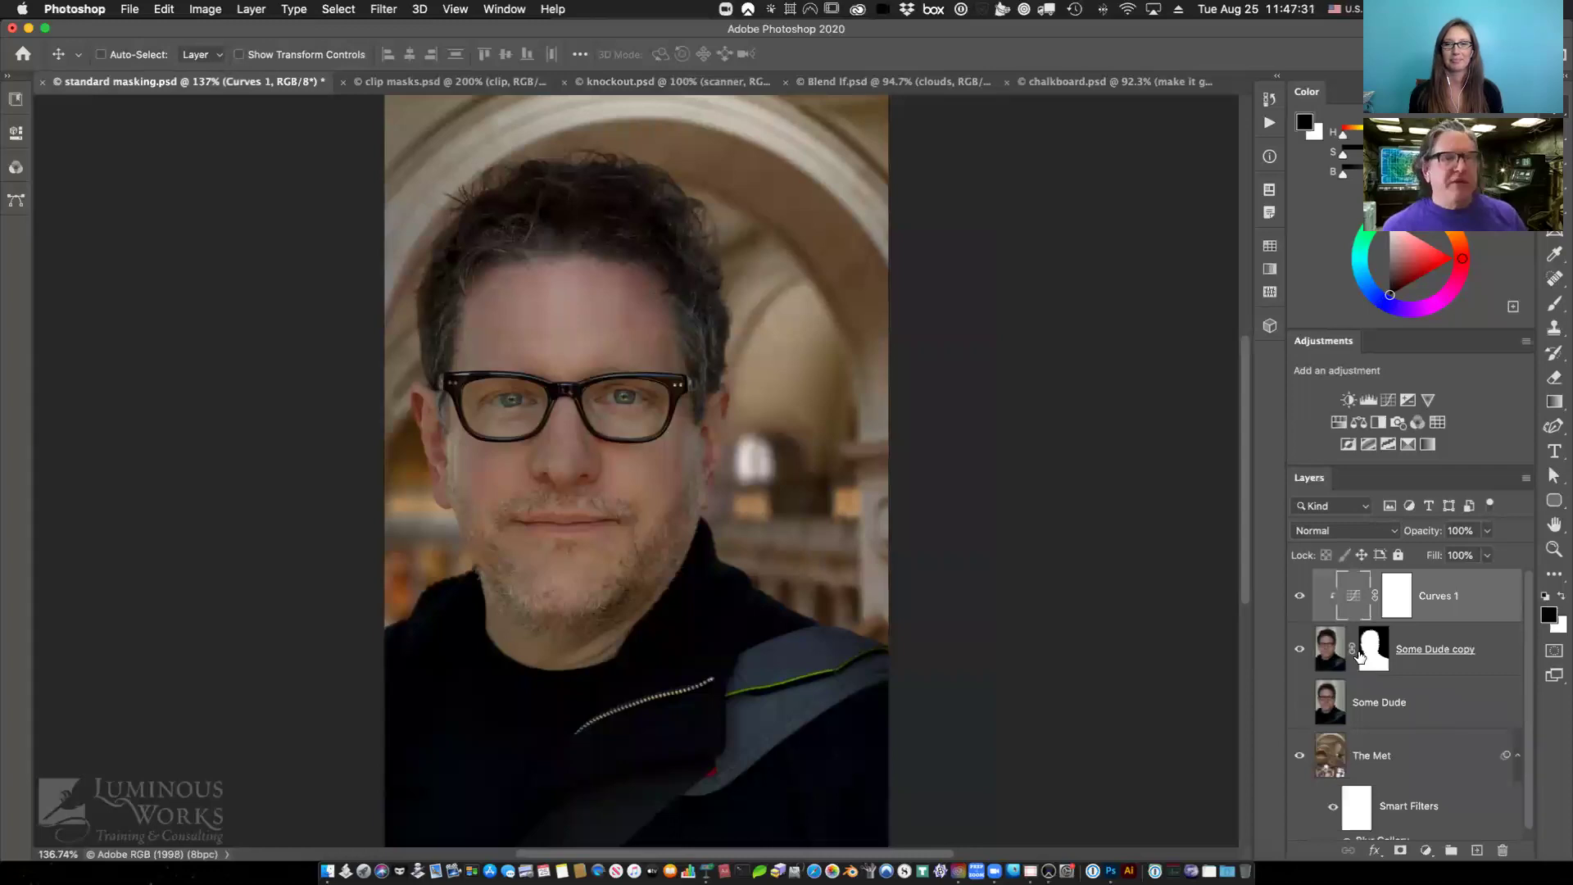
click(1300, 649)
click(1299, 702)
click(1377, 712)
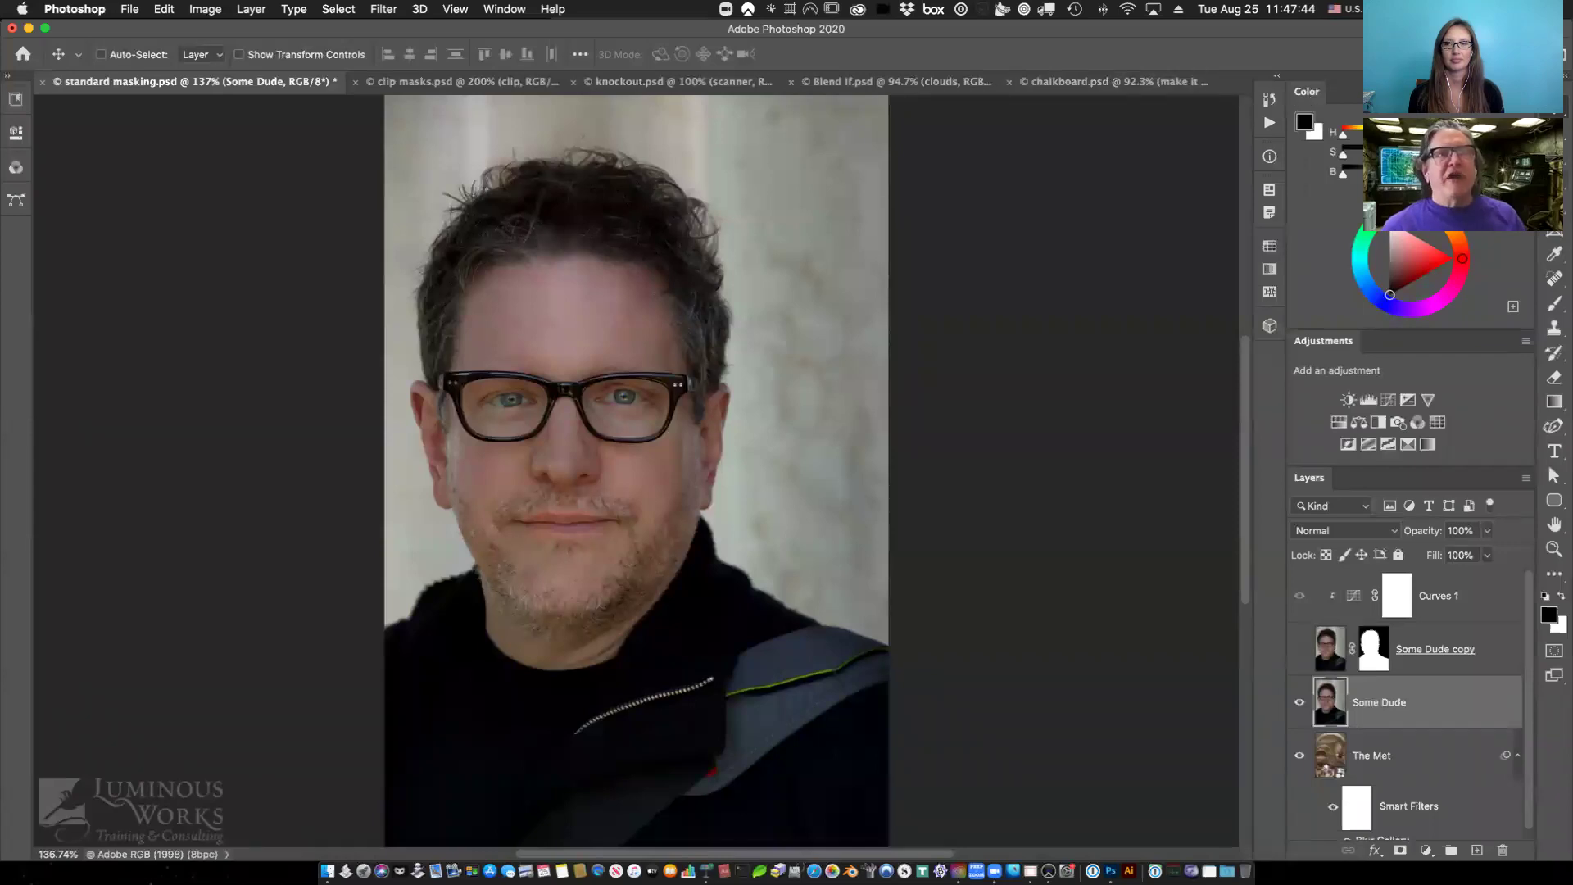
Make an automatic subject selection of the man on the Some Dude layer, and clear the selection.
key(w)
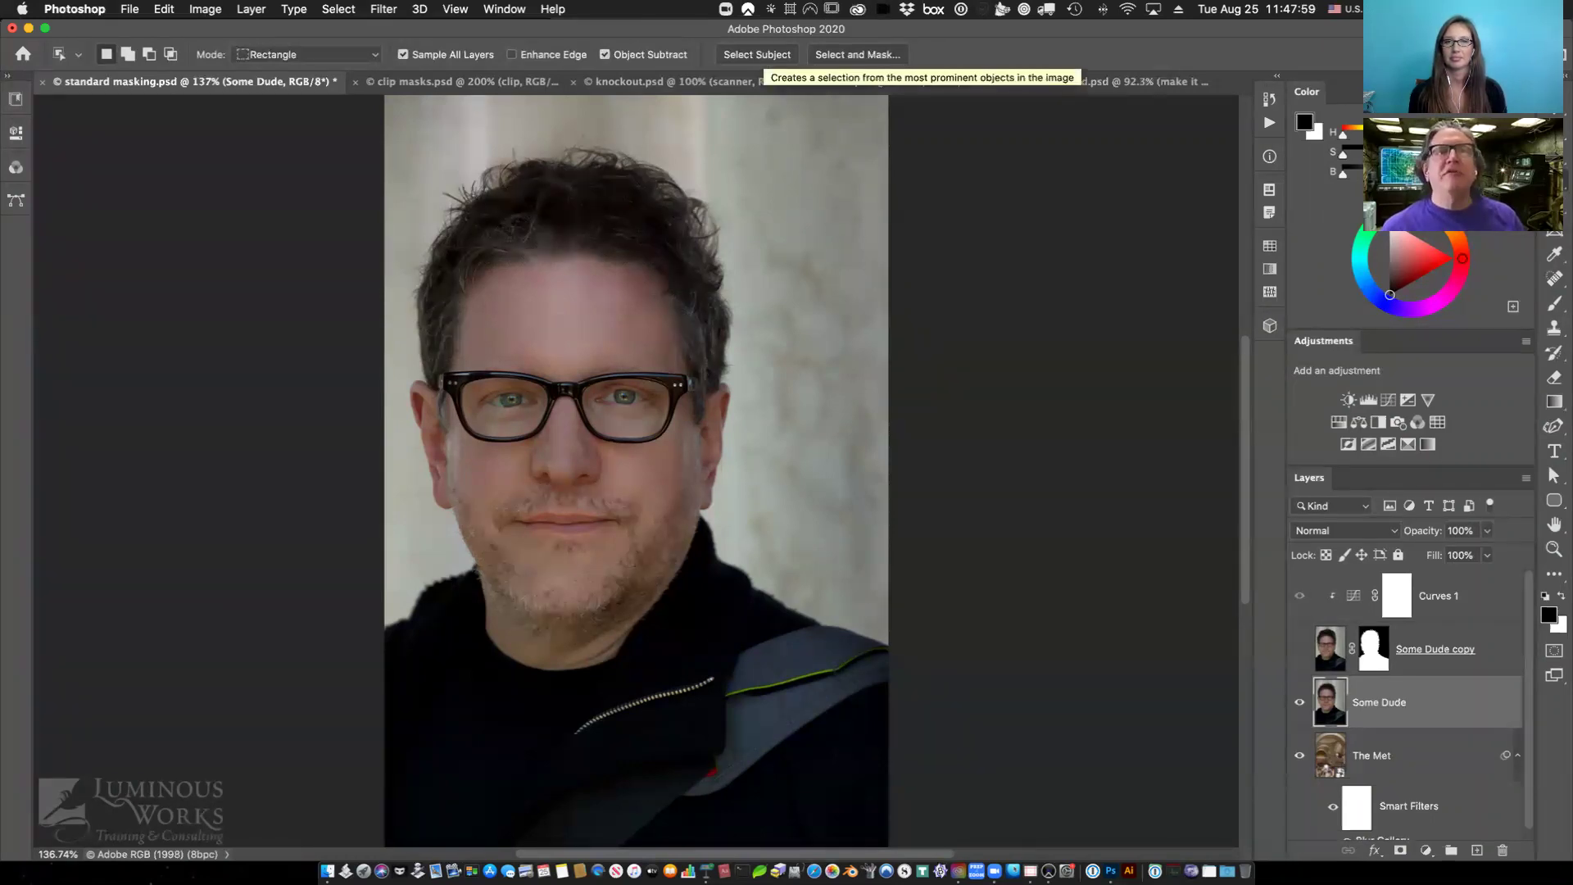
key(m)
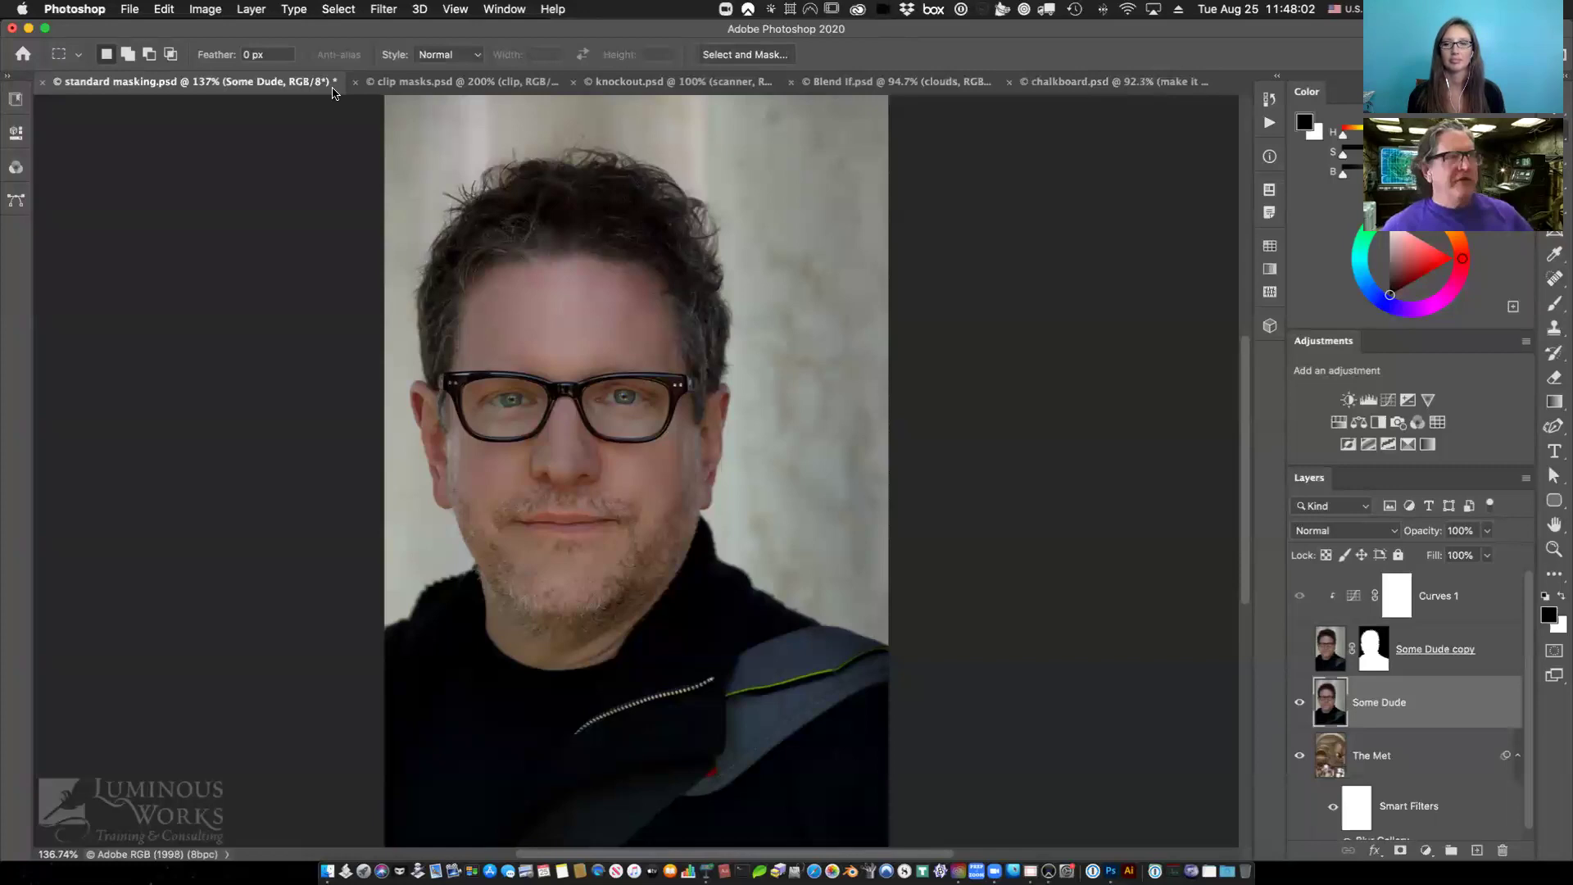
click(338, 9)
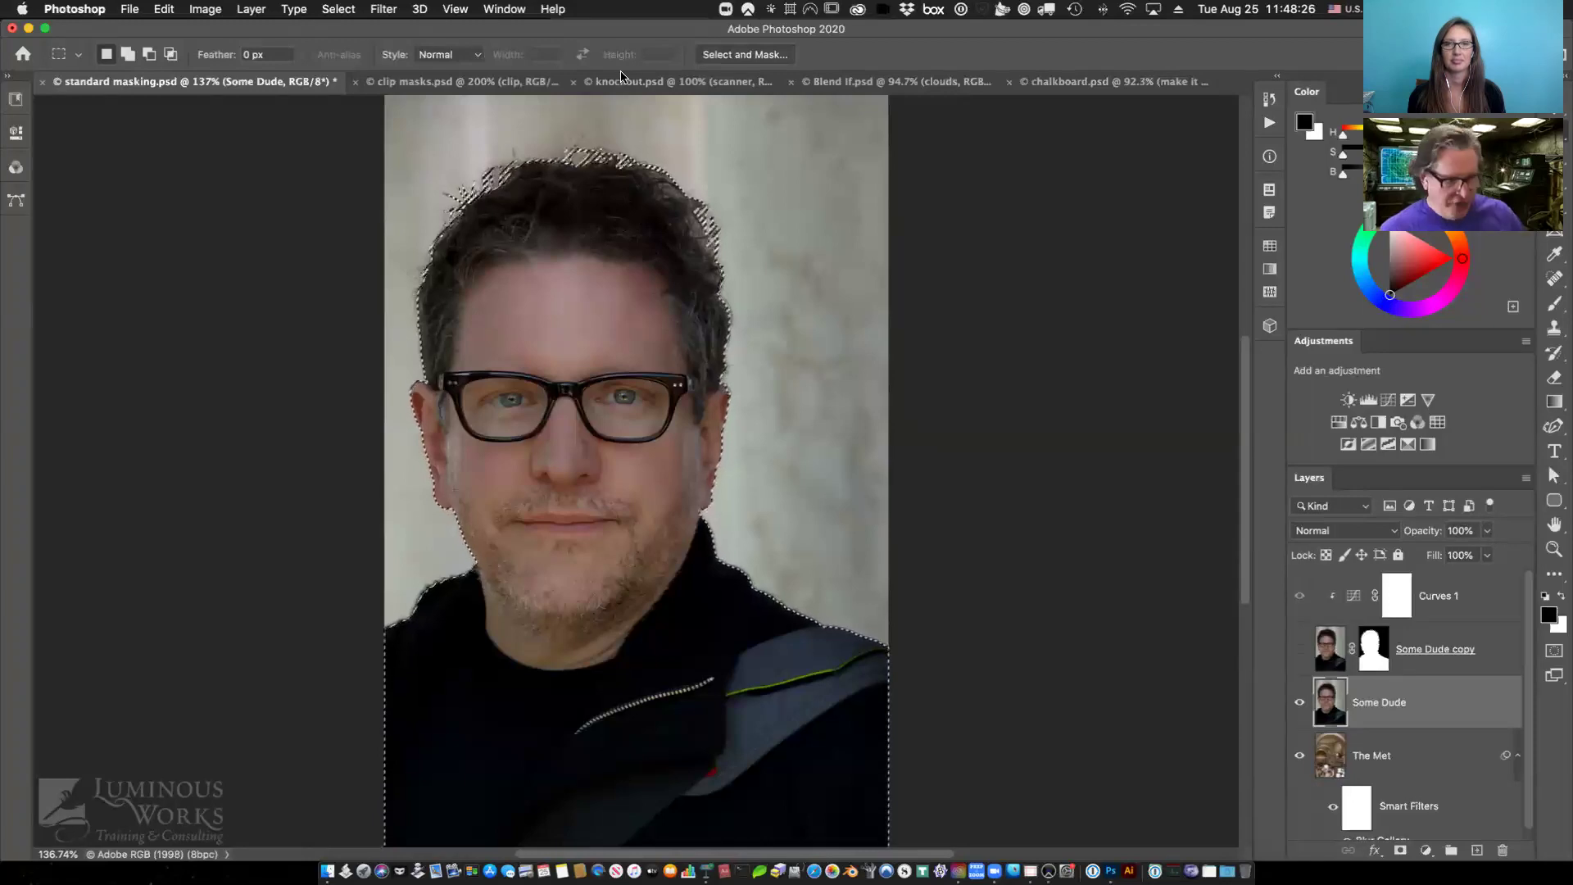
key(super+d)
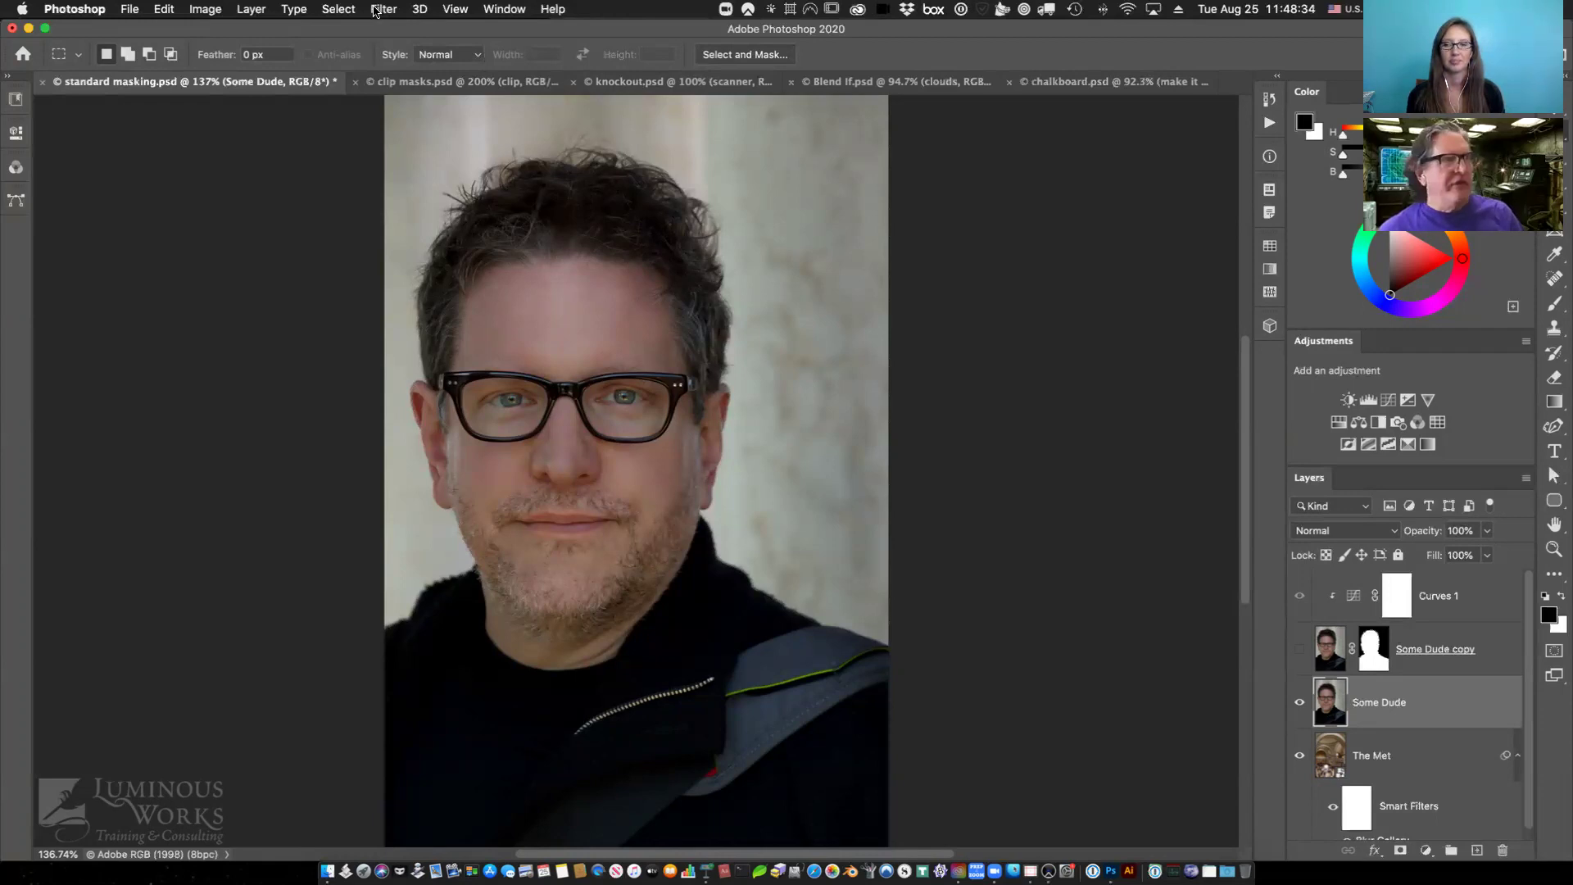
View the Select and Mask workspace for the Some Dude layer, and leave it without applying anything.
click(339, 9)
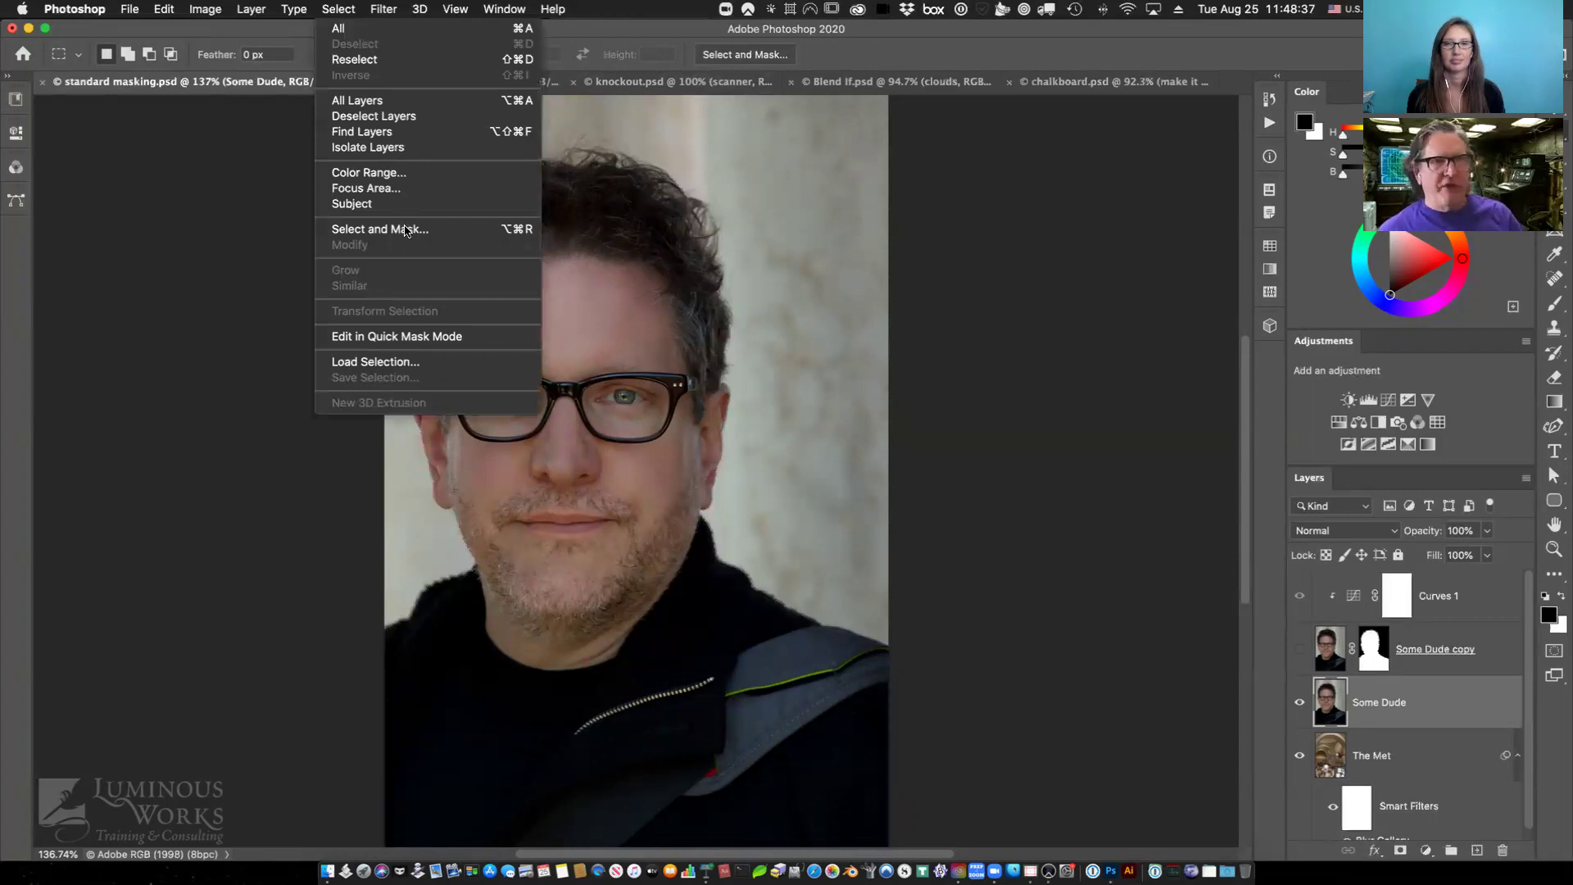
click(406, 230)
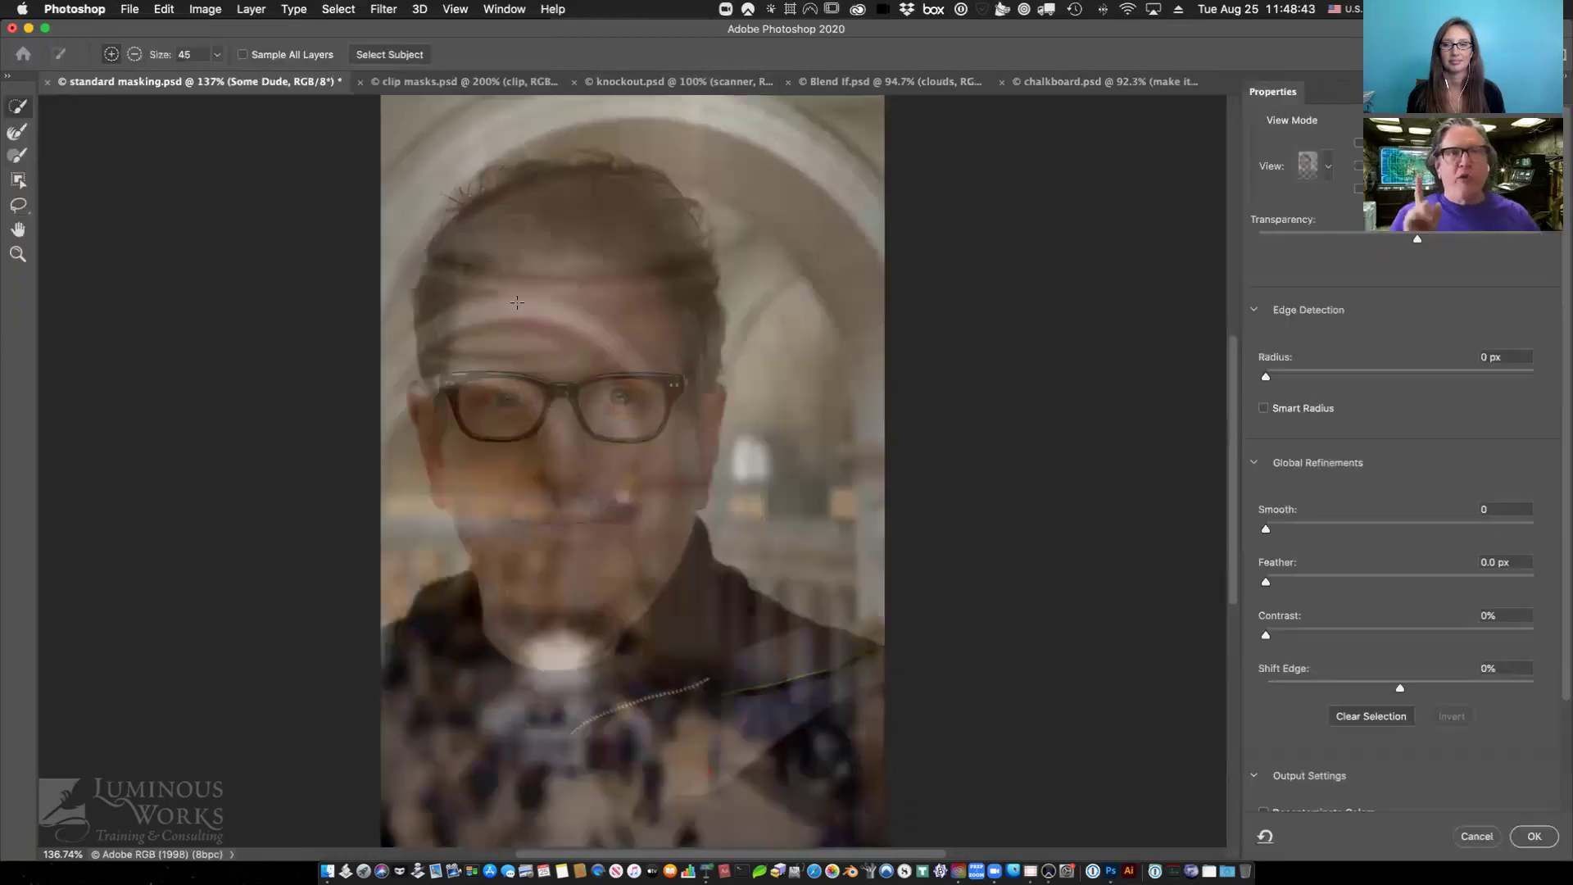
key(Escape)
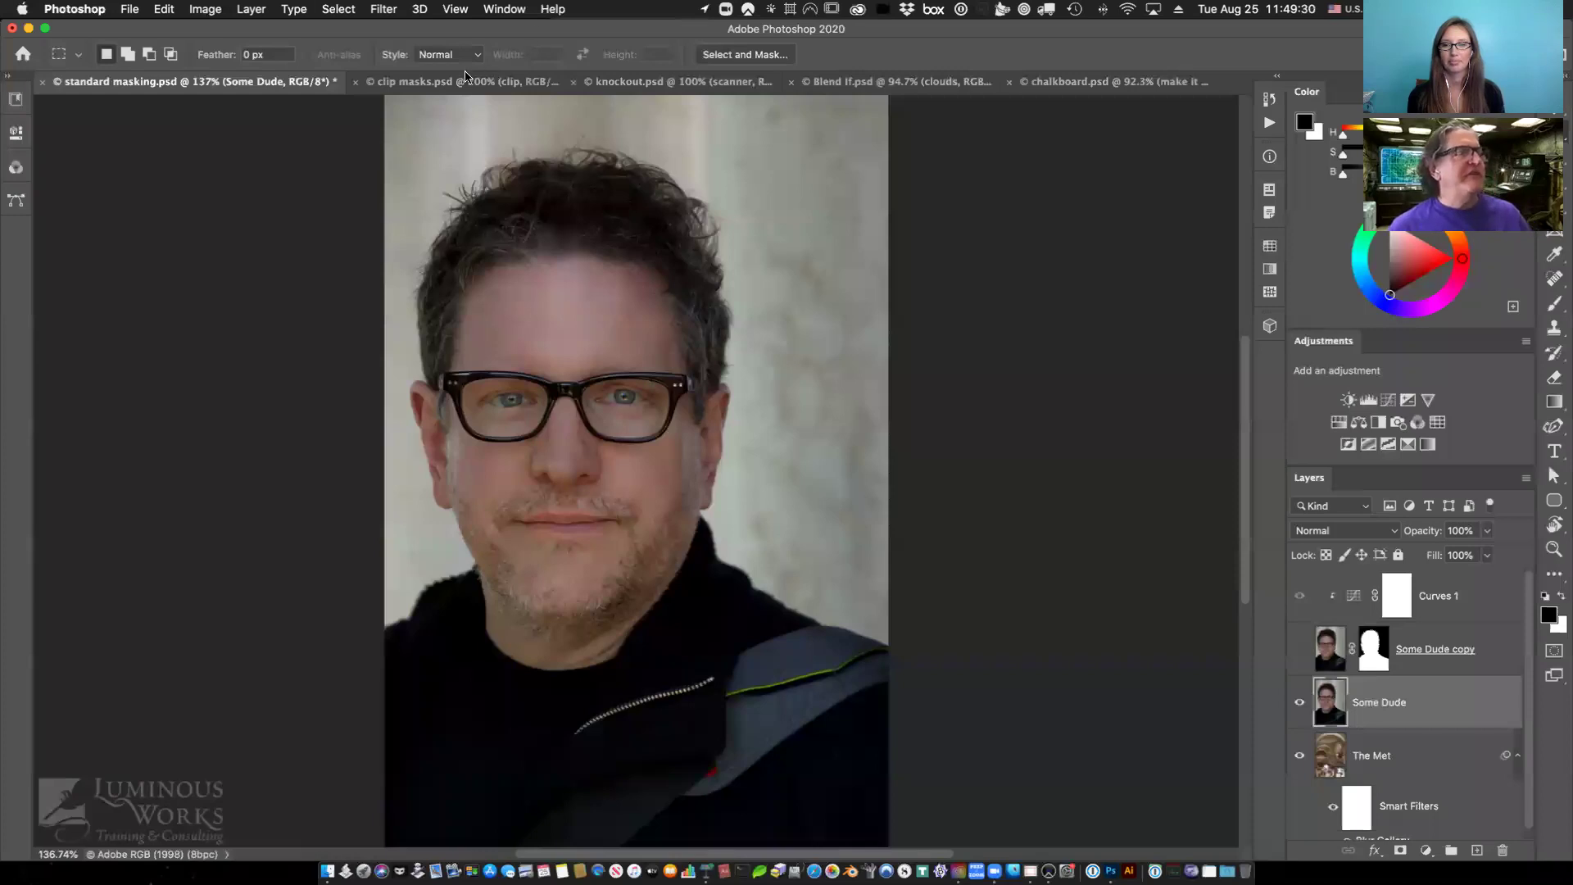
In knockout.psd, duplicate the Peachy layer, move the copy above Group 1, and delete the copy's layer mask.
click(632, 84)
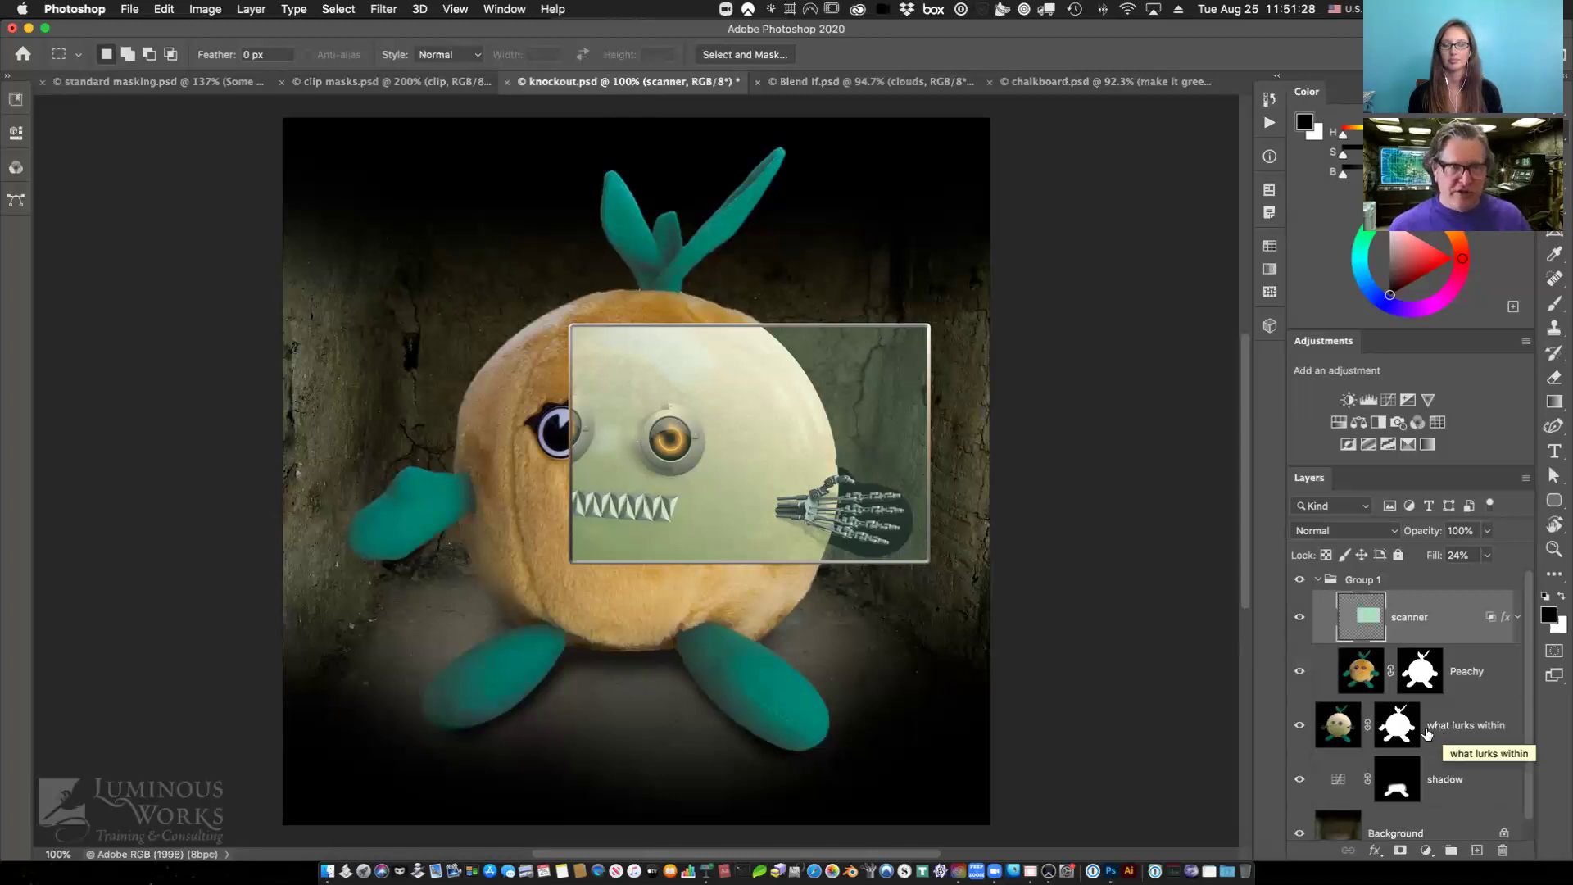
click(1359, 668)
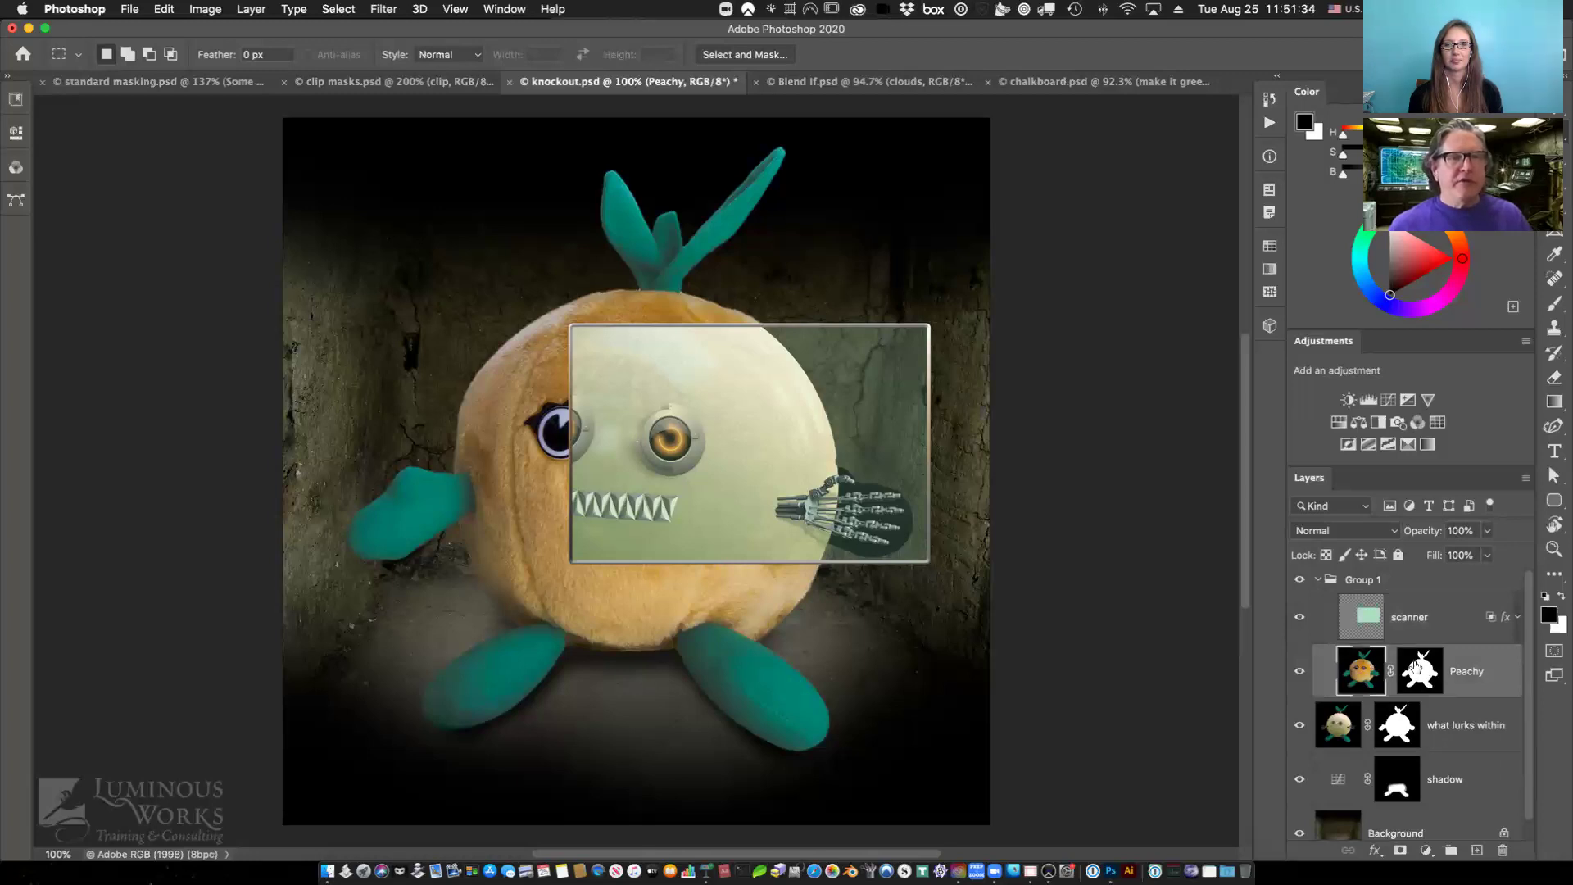
key(super+j)
drag(1416, 666, 1406, 573)
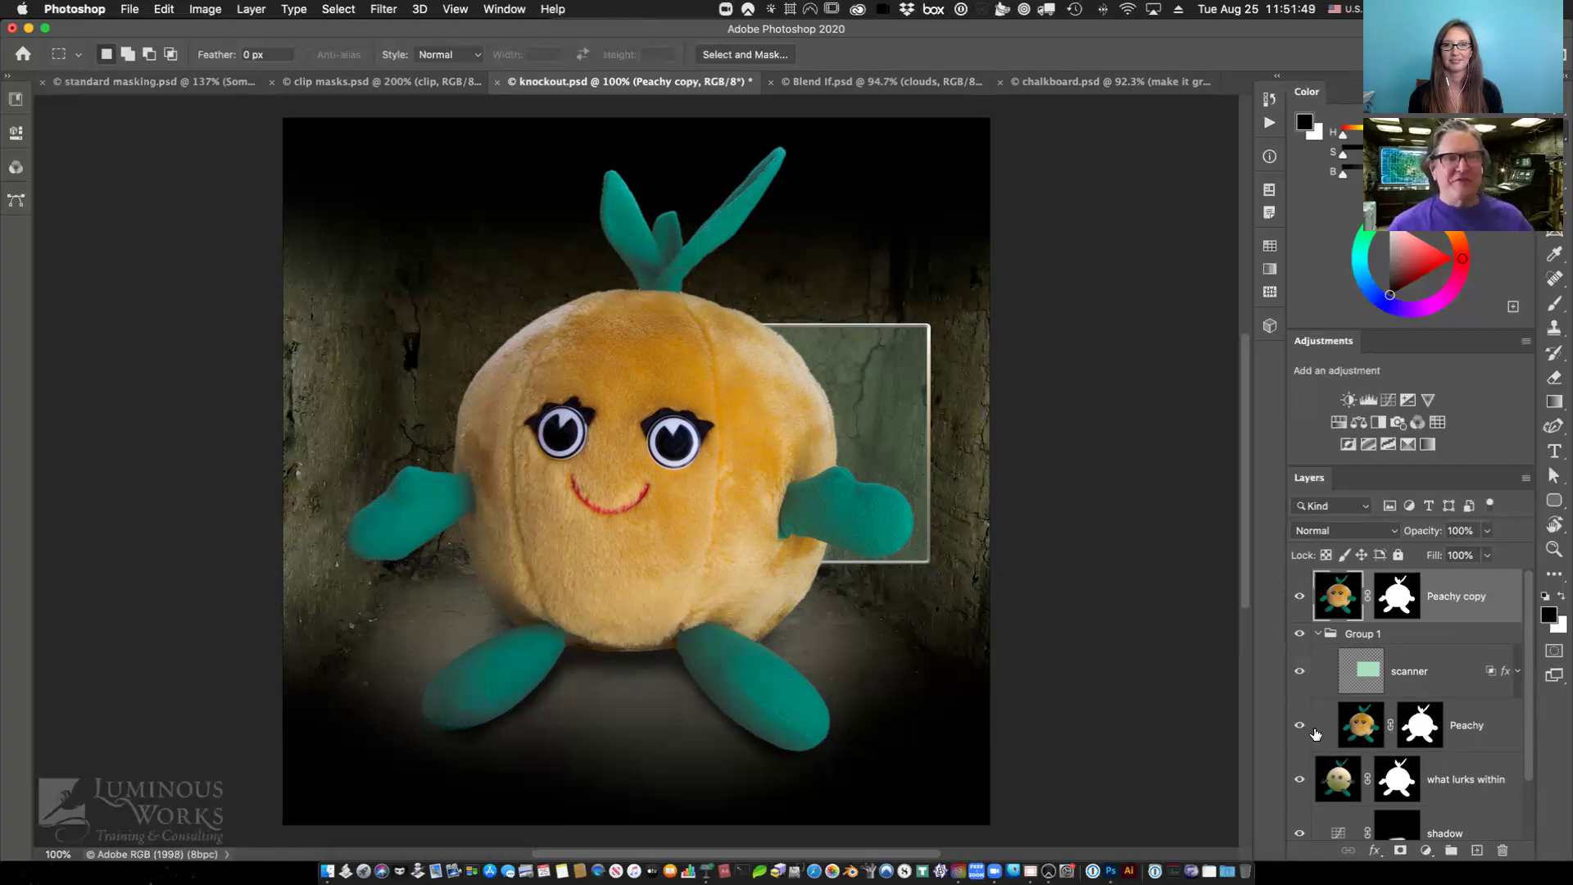
right_click(1398, 594)
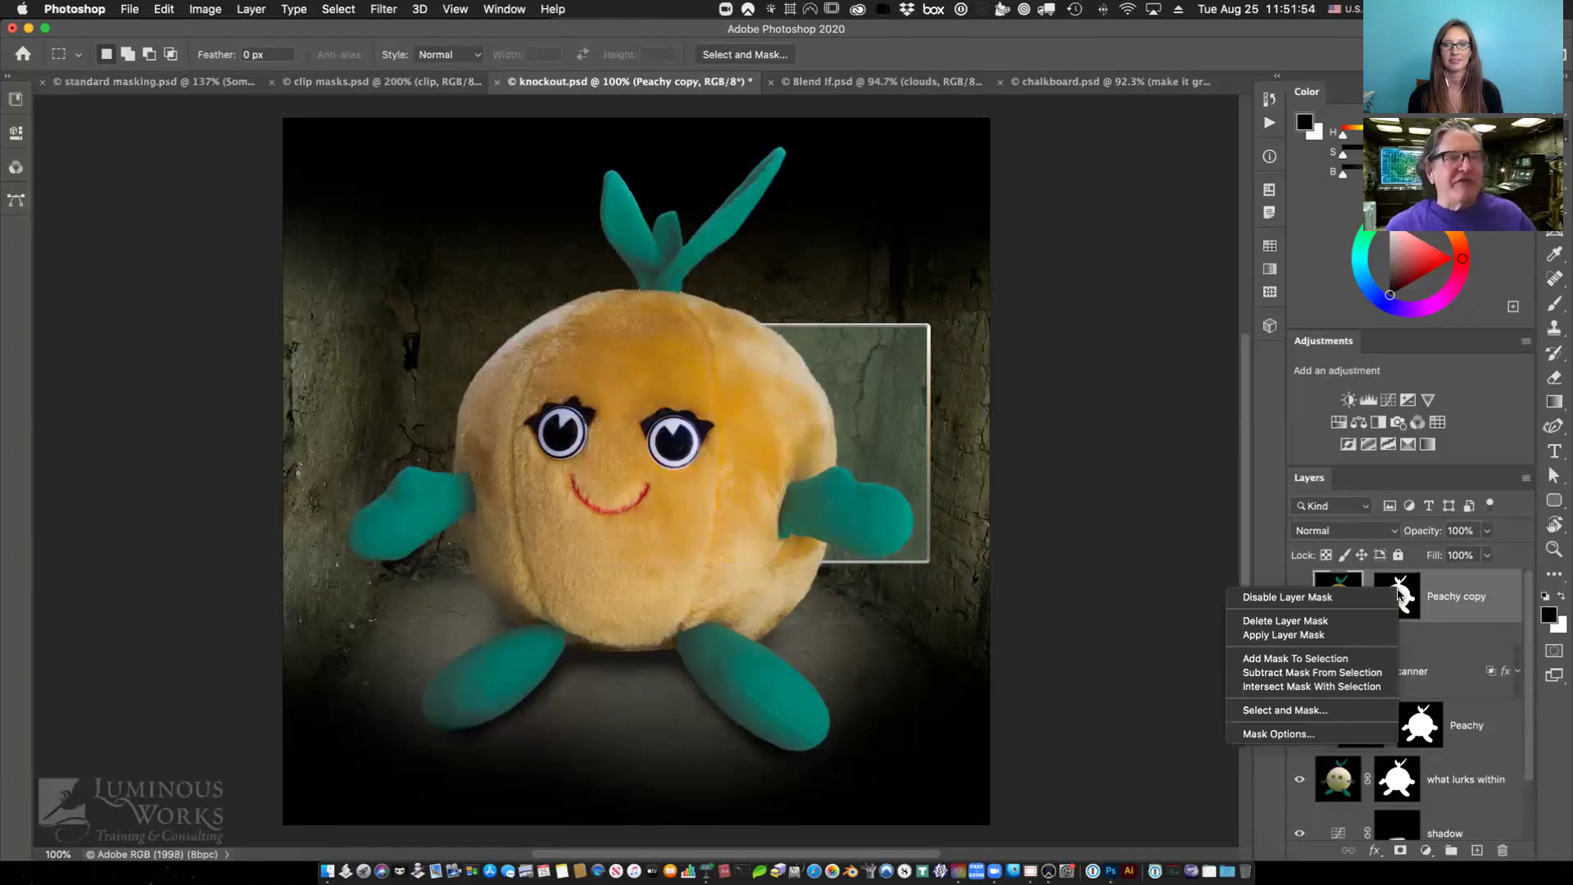
click(1320, 621)
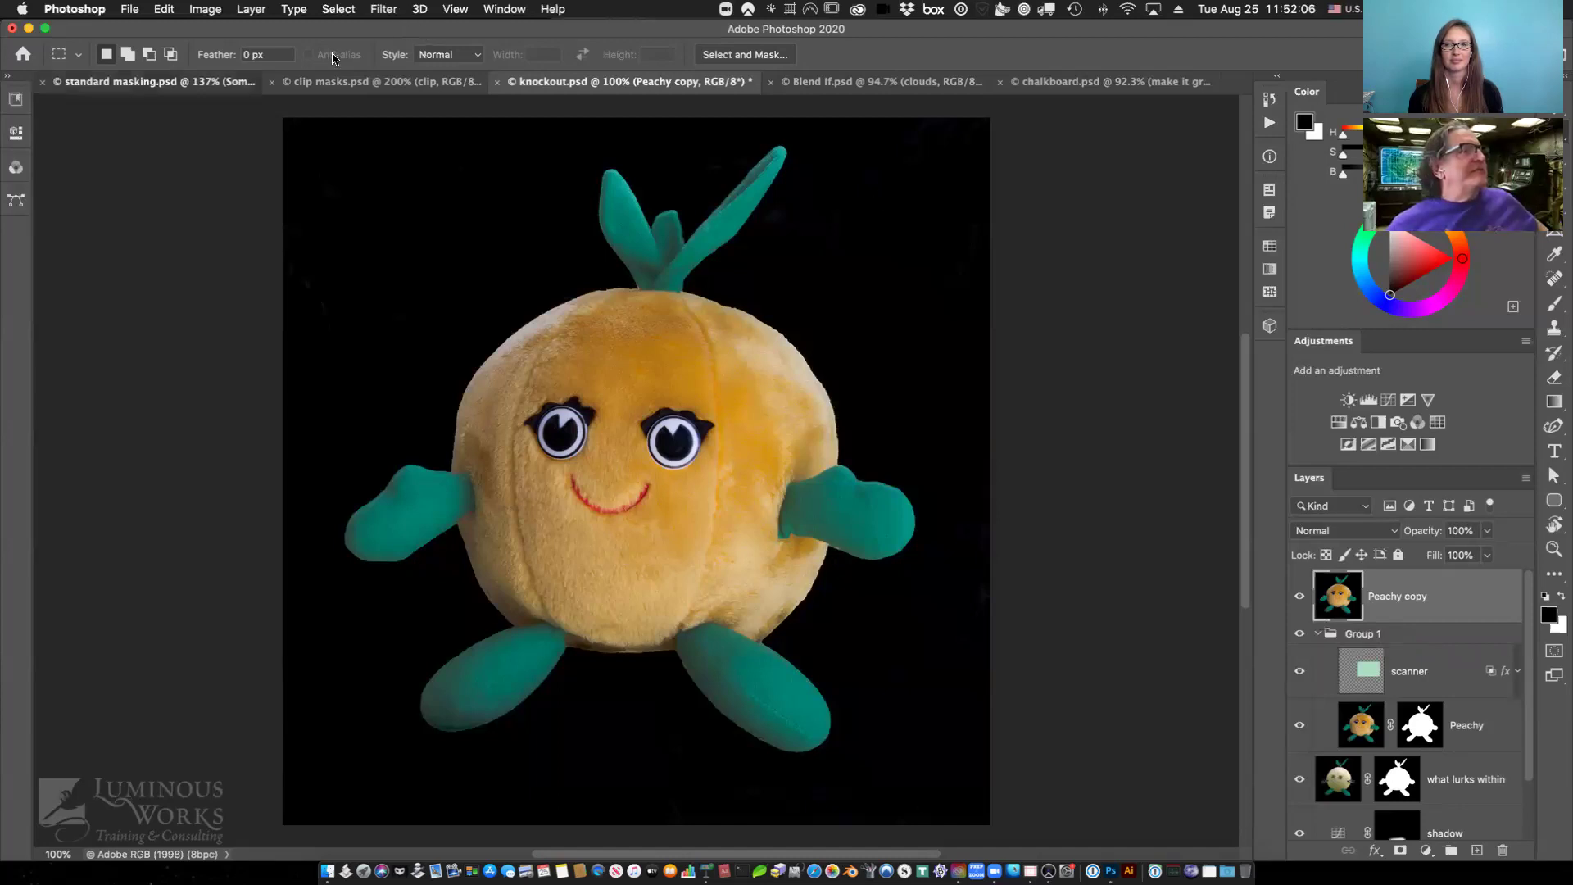
In standard masking.psd, move the Some Dude layer to the top of the stack and convert it to a Smart Object.
click(117, 83)
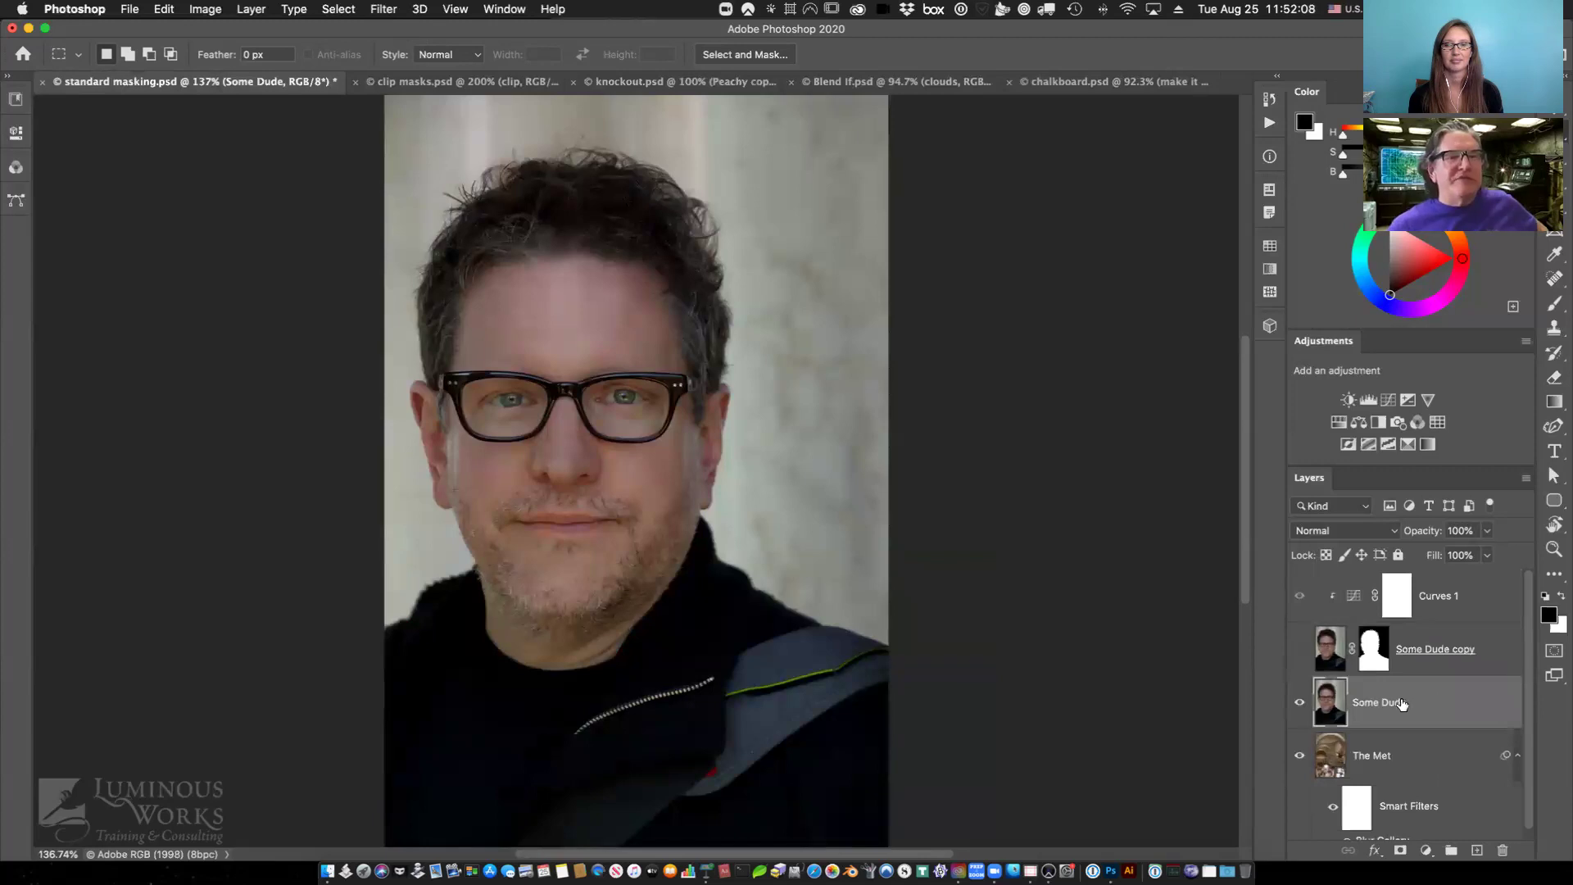
drag(1401, 703, 1380, 571)
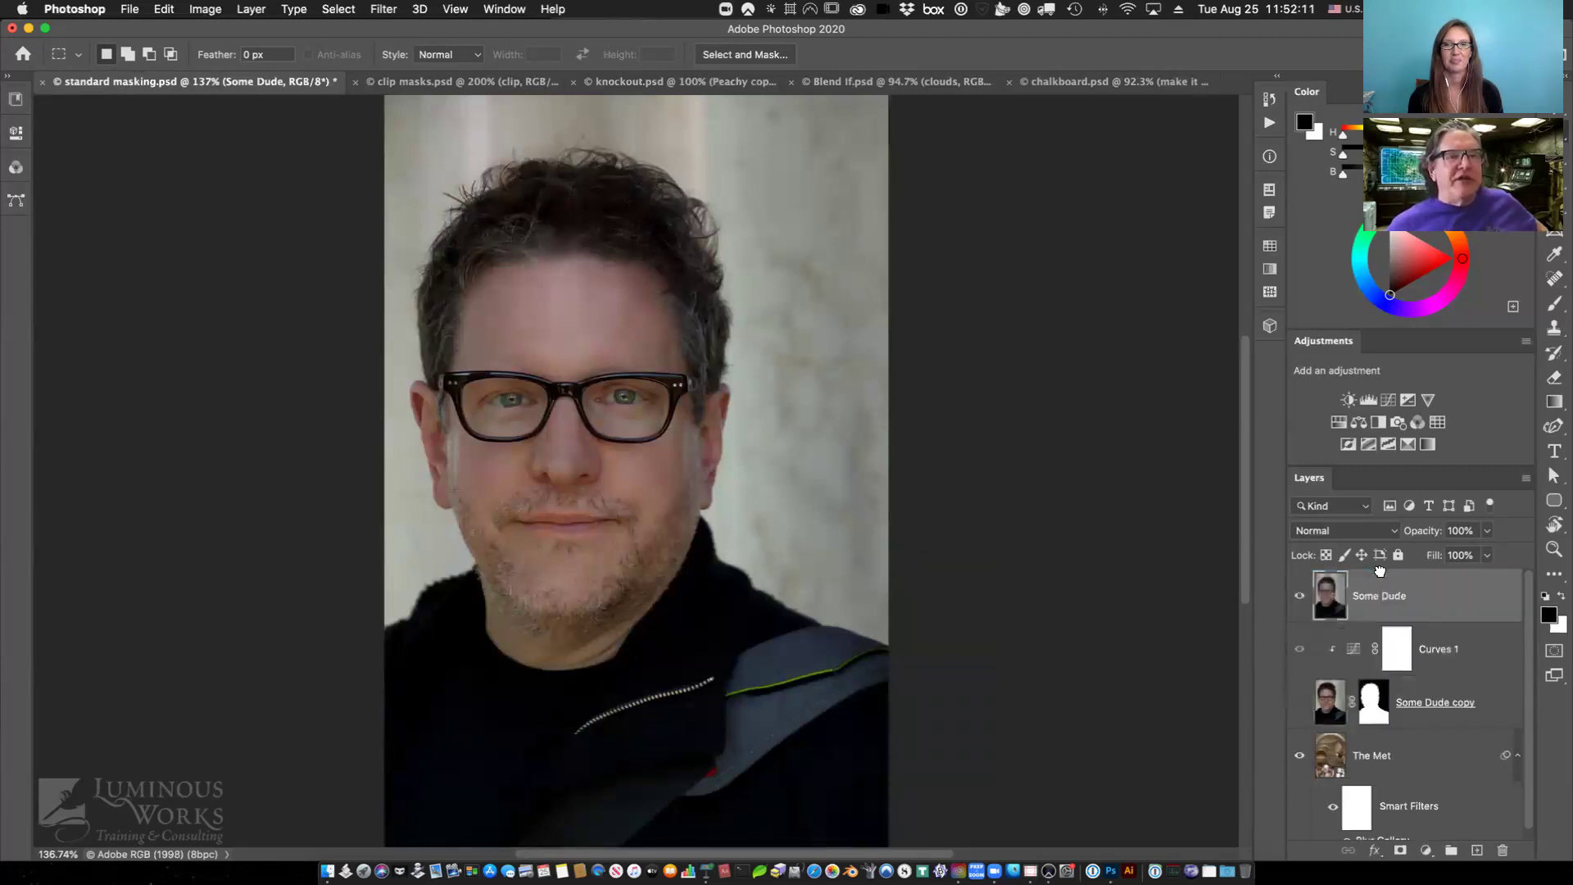
right_click(1440, 605)
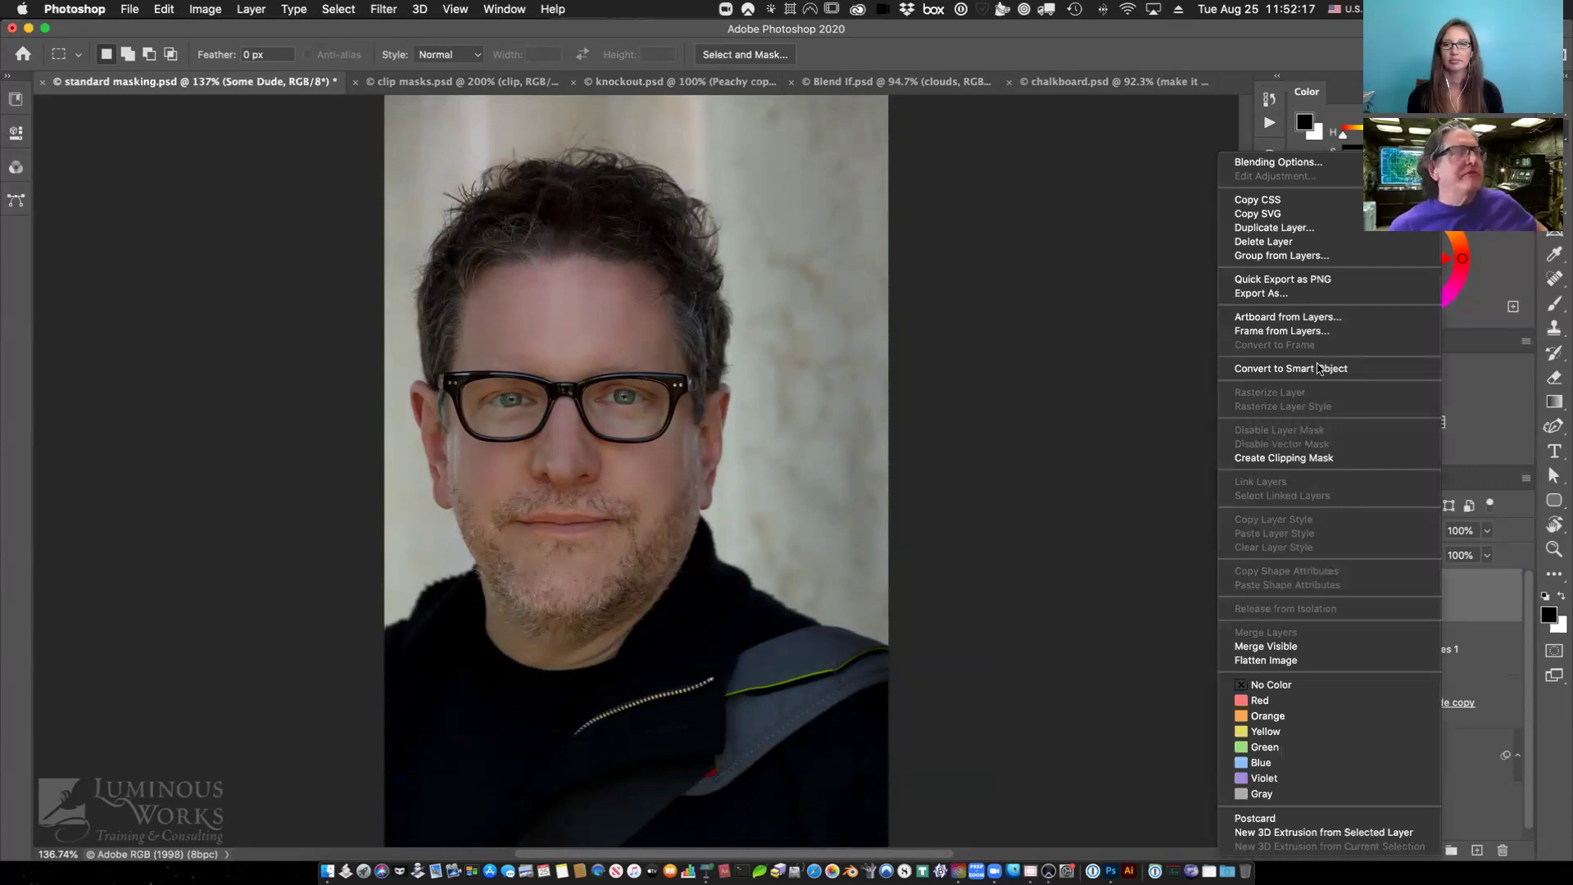
click(1319, 368)
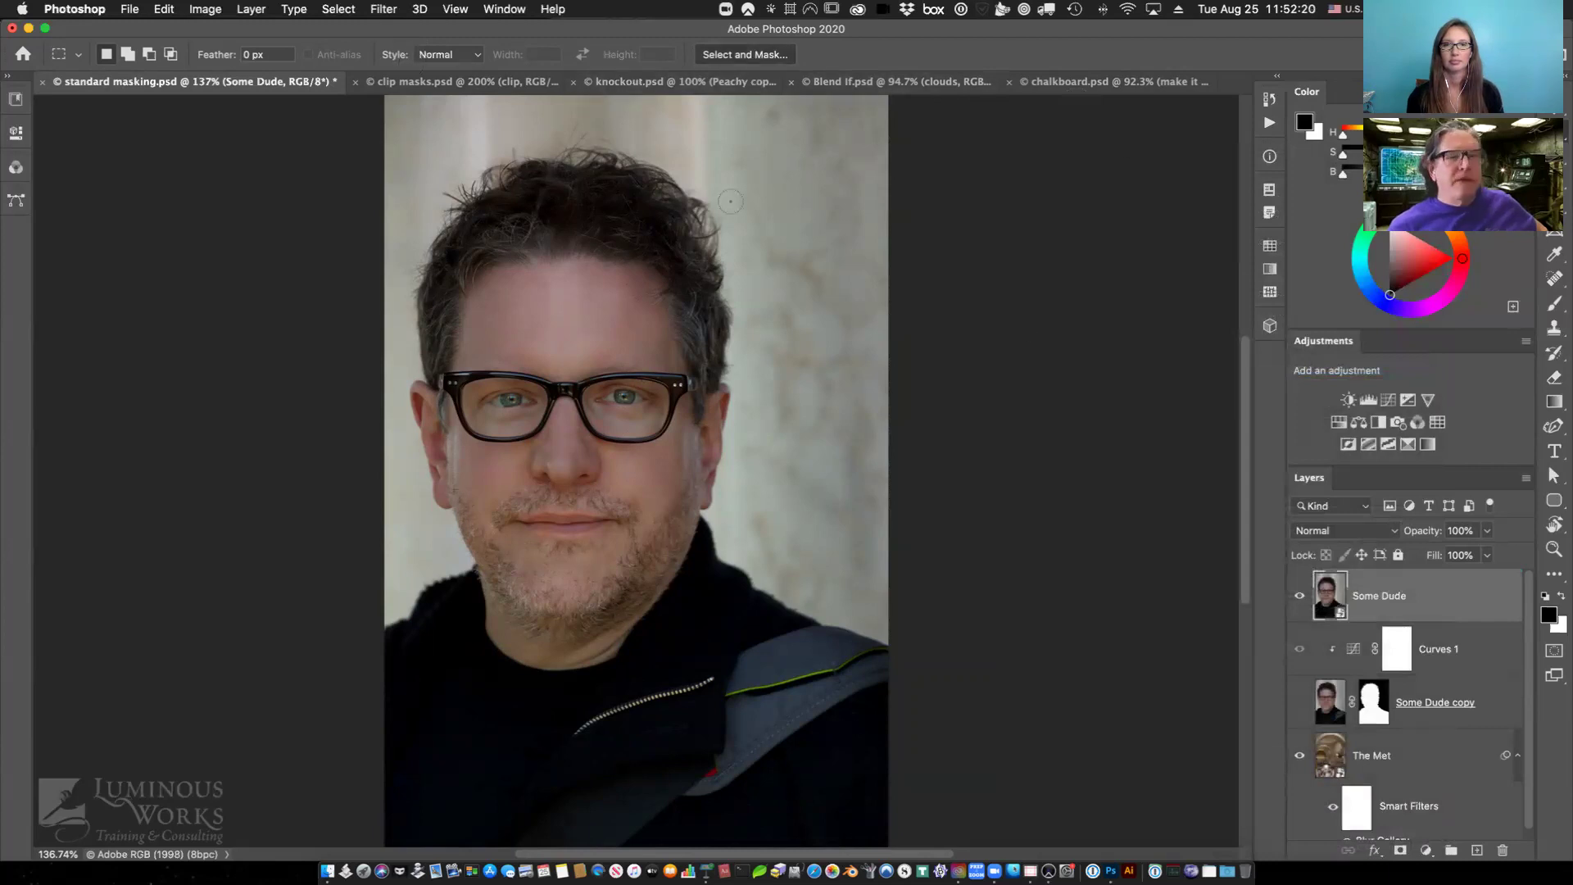
Output a masked copy of Some Dude from Select and Mask with Decontaminate Colors enabled, then delete the copy and show Some Dude again.
key(super+alt+r)
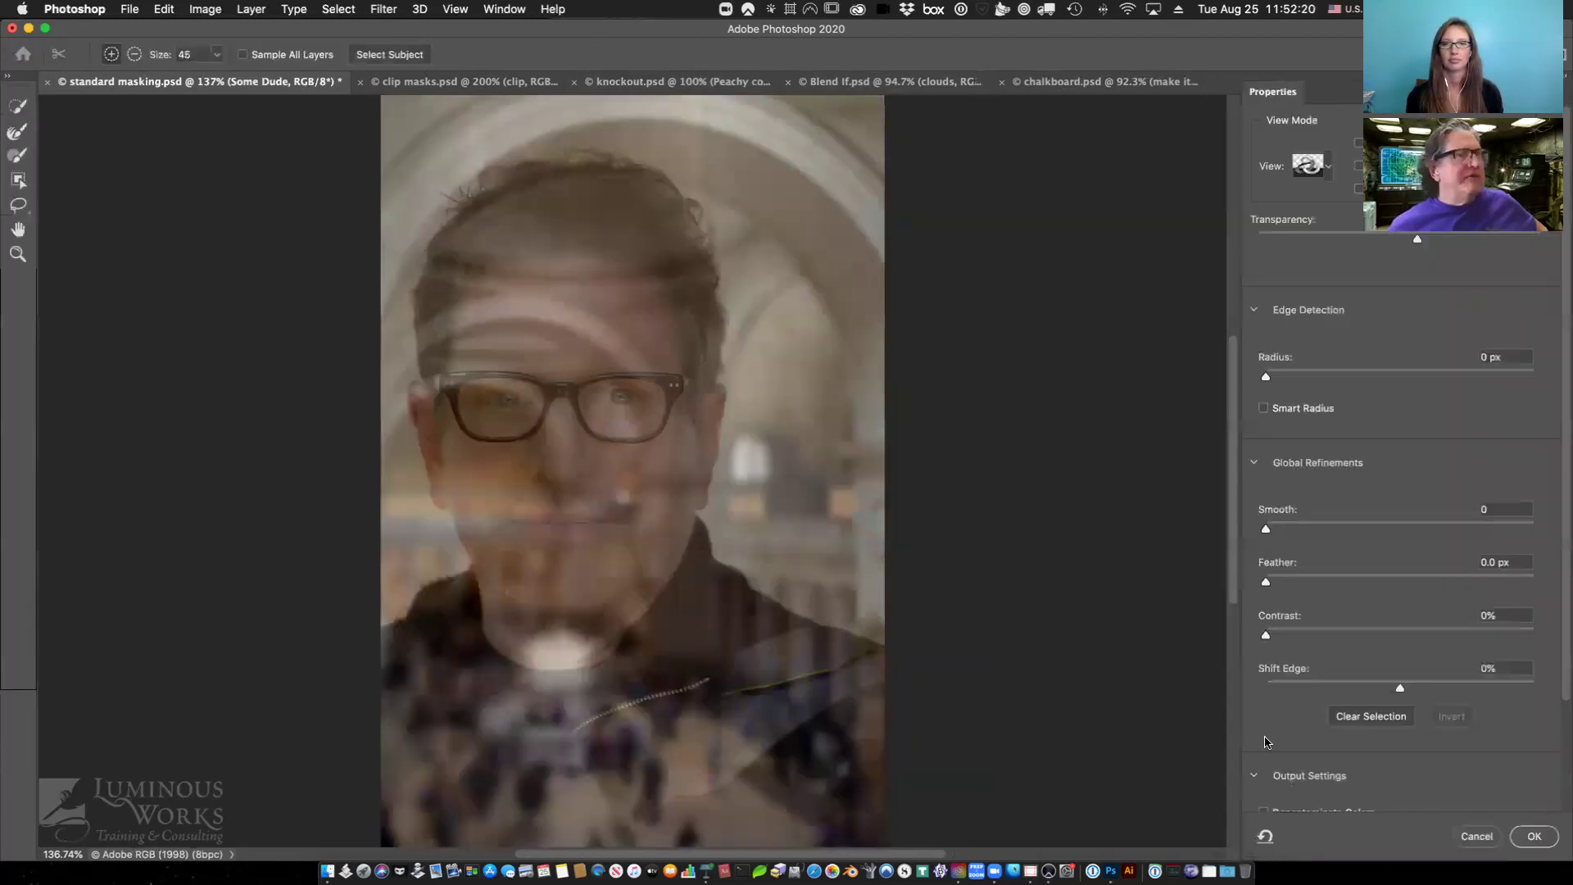
scroll(1264, 741, down, 2)
click(1264, 738)
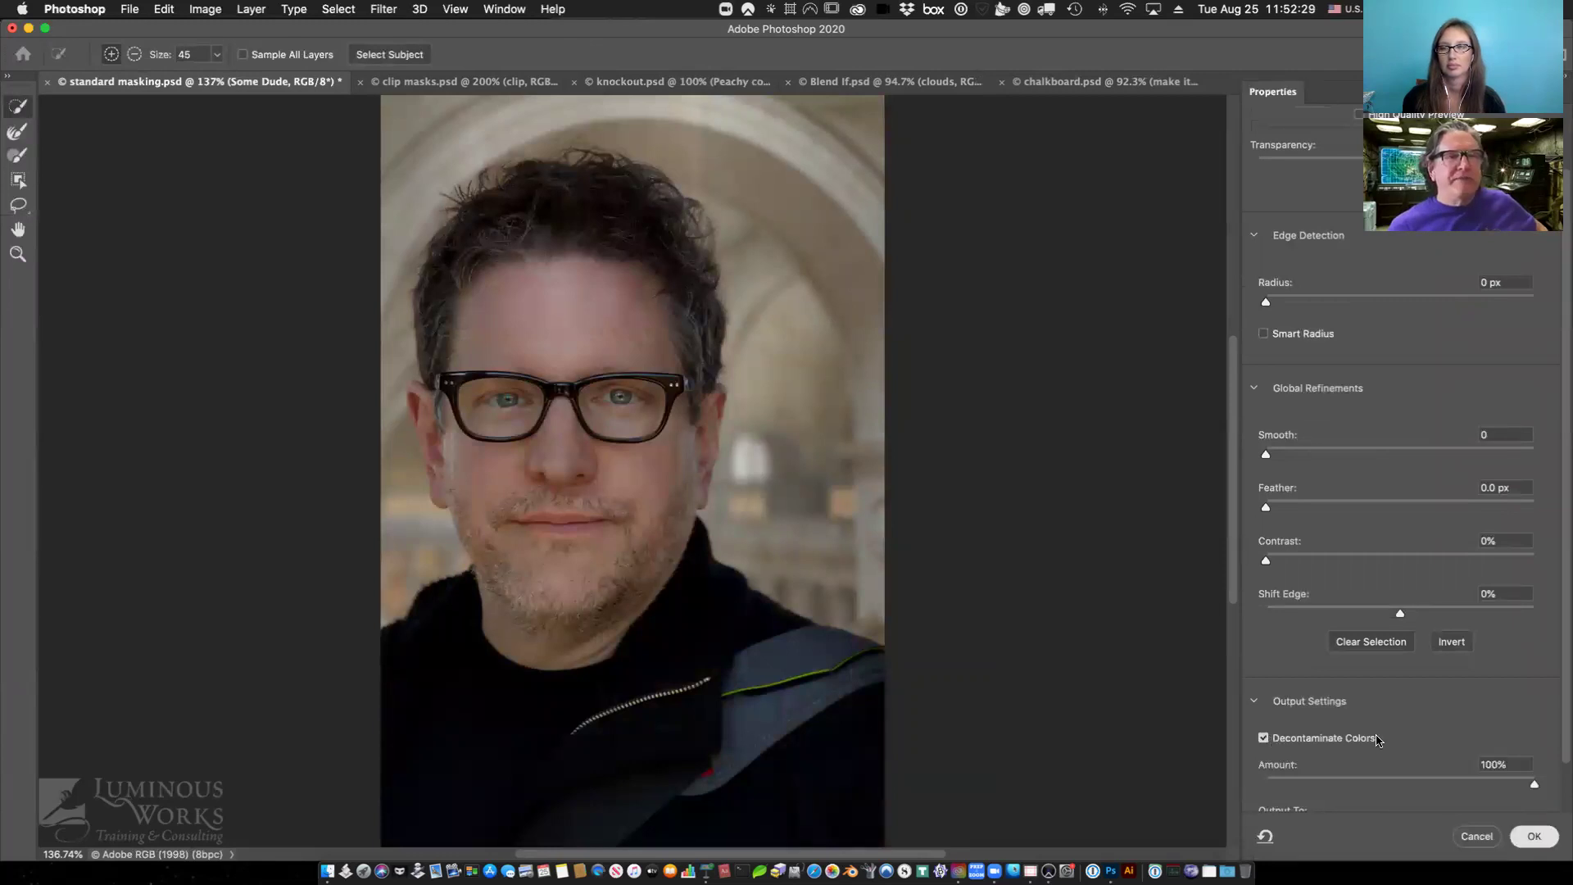
click(1529, 837)
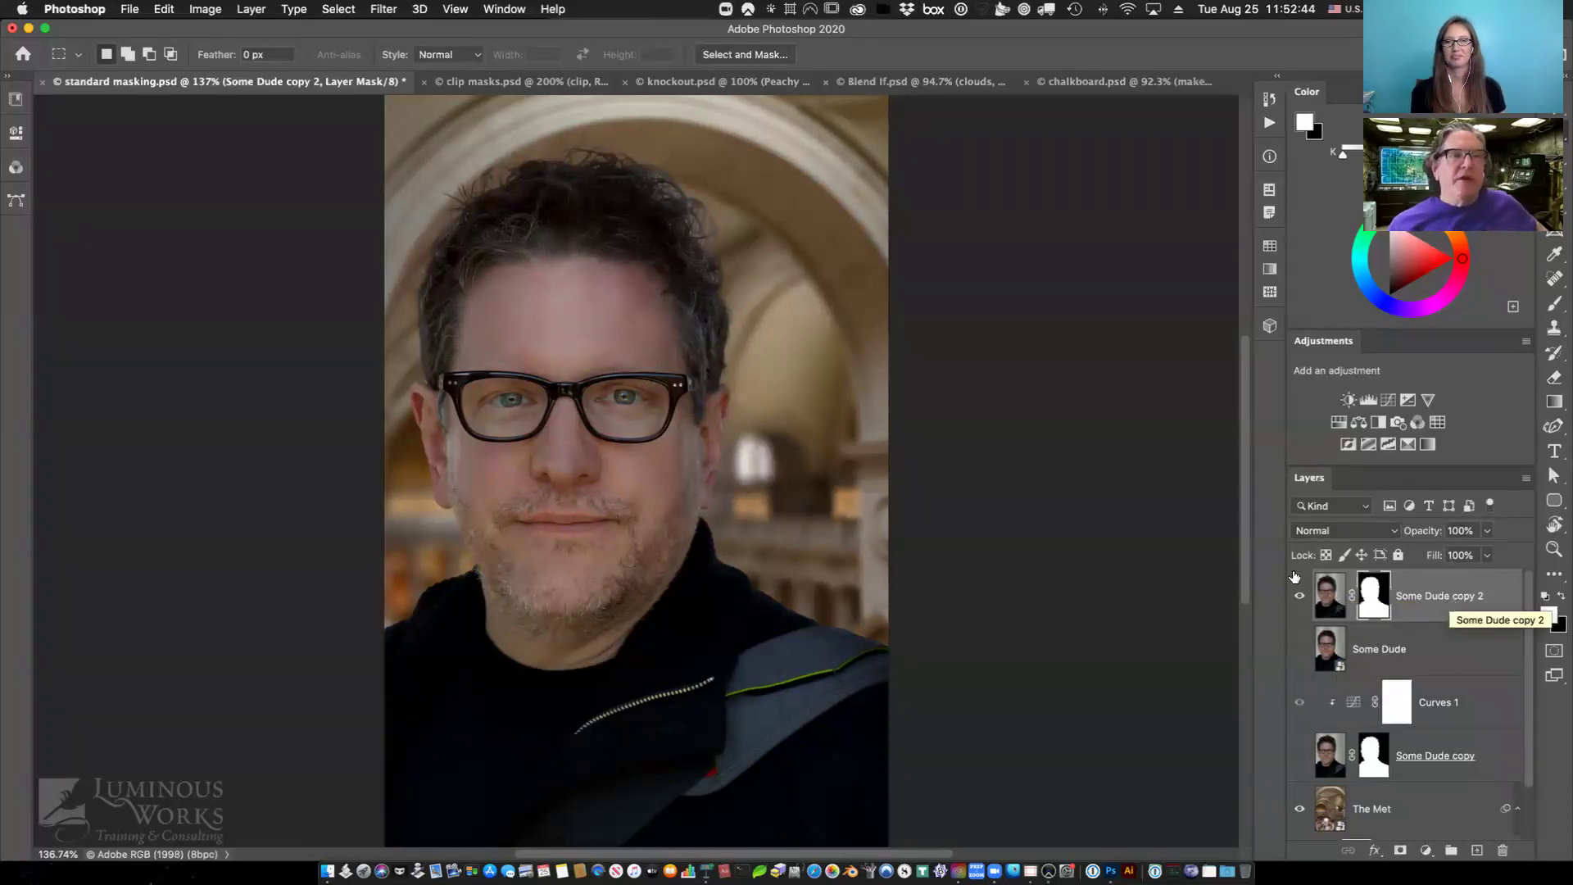
key(Delete)
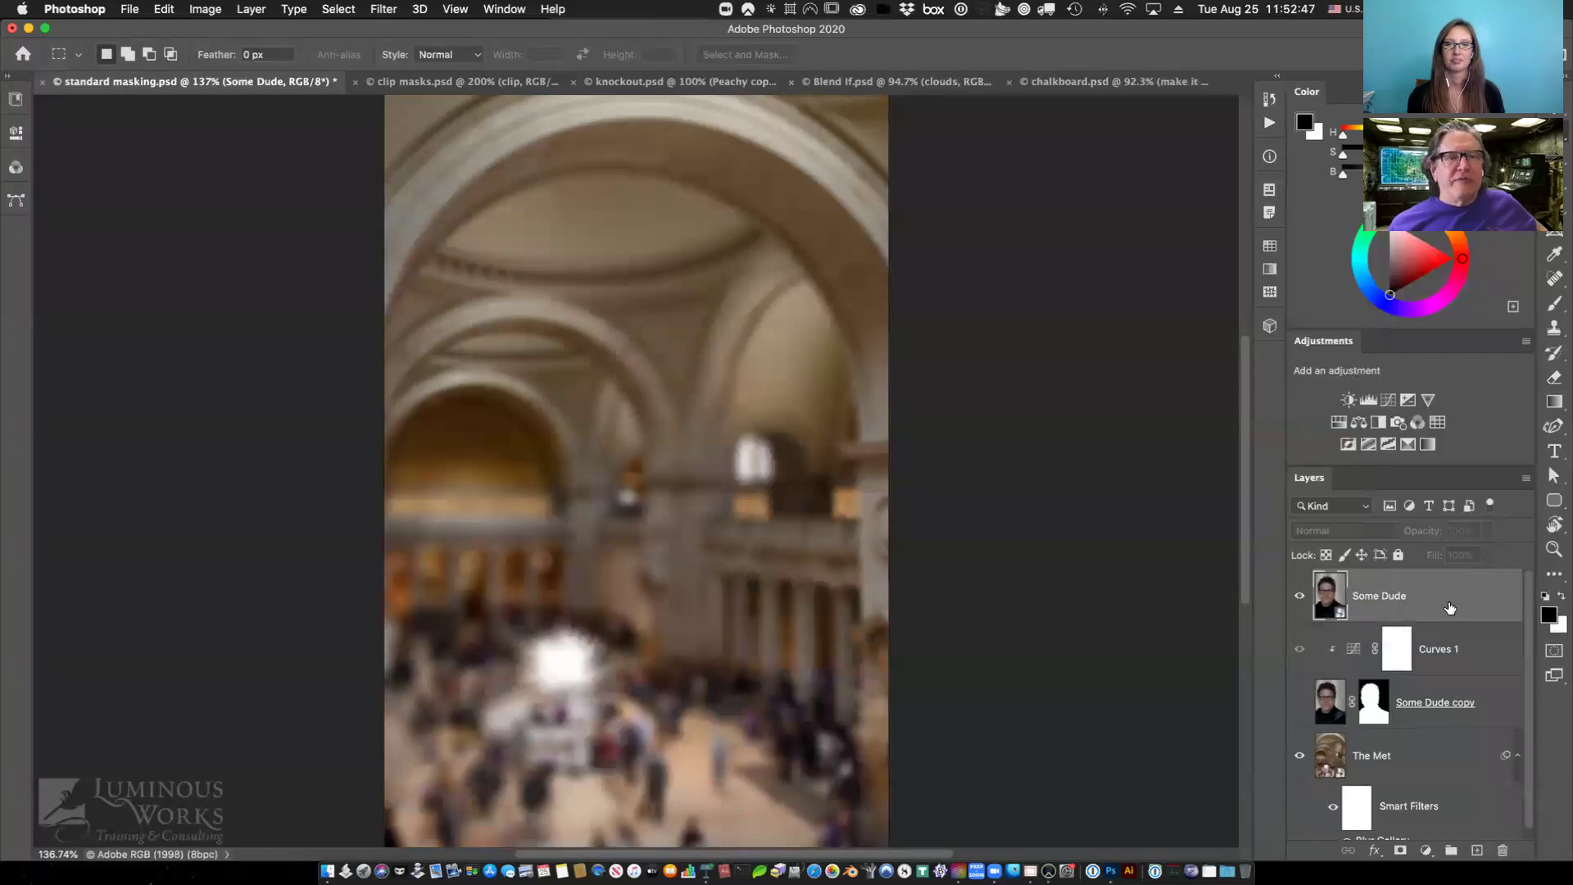
click(1450, 607)
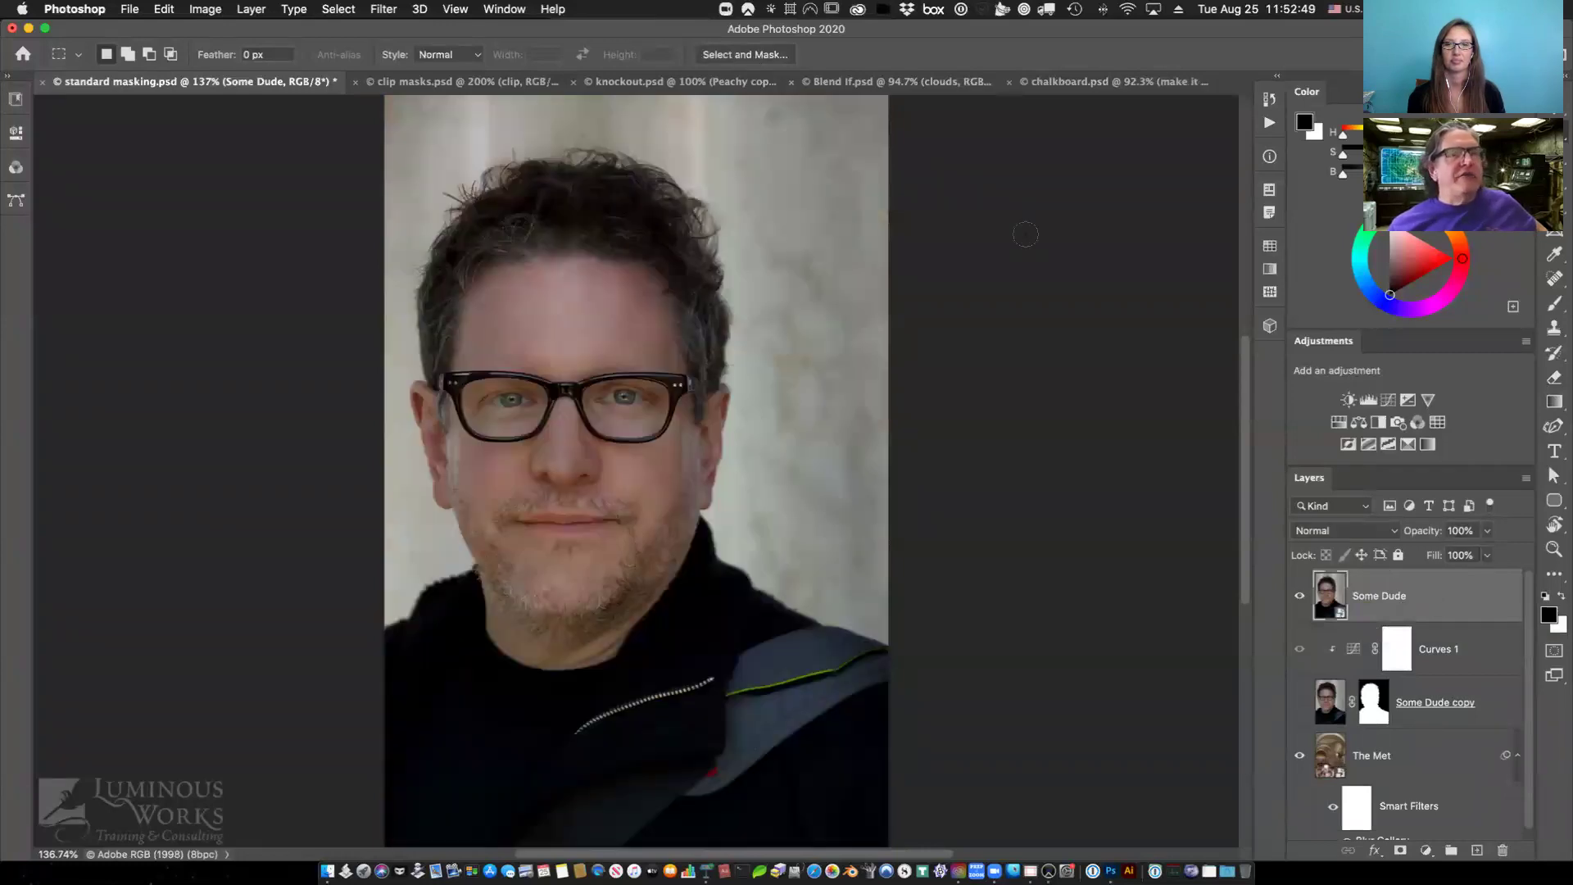
Select the man in Select and Mask on the Some Dude layer, display the selection edge, and set the edge detection radius to 8 px.
key(alt+super+r)
drag(1268, 302, 1303, 303)
scroll(1302, 303, up, 3)
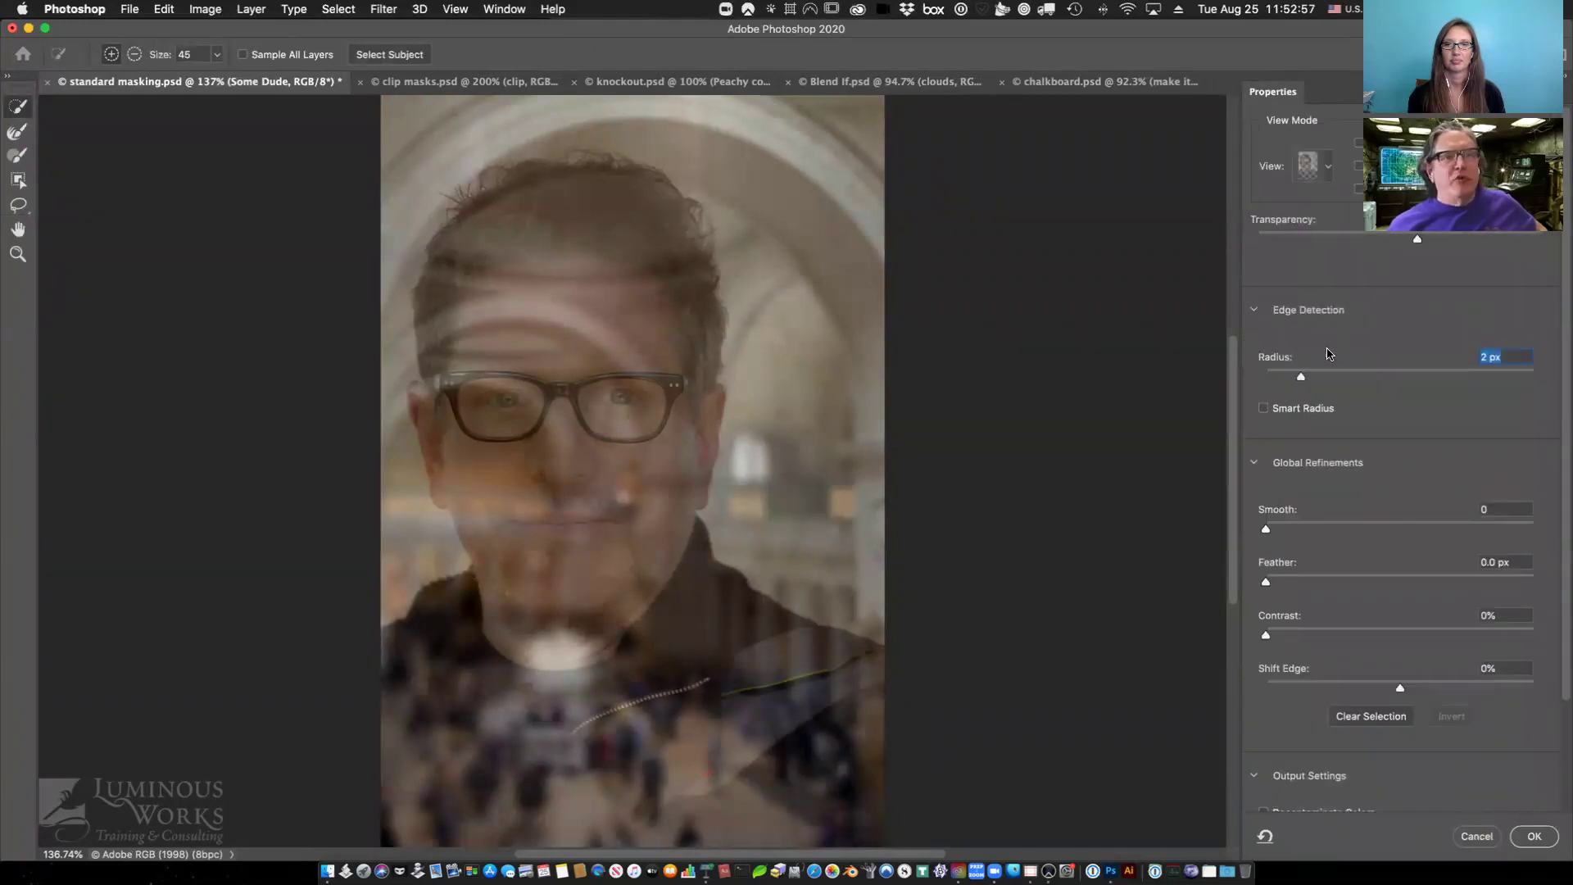
click(1357, 143)
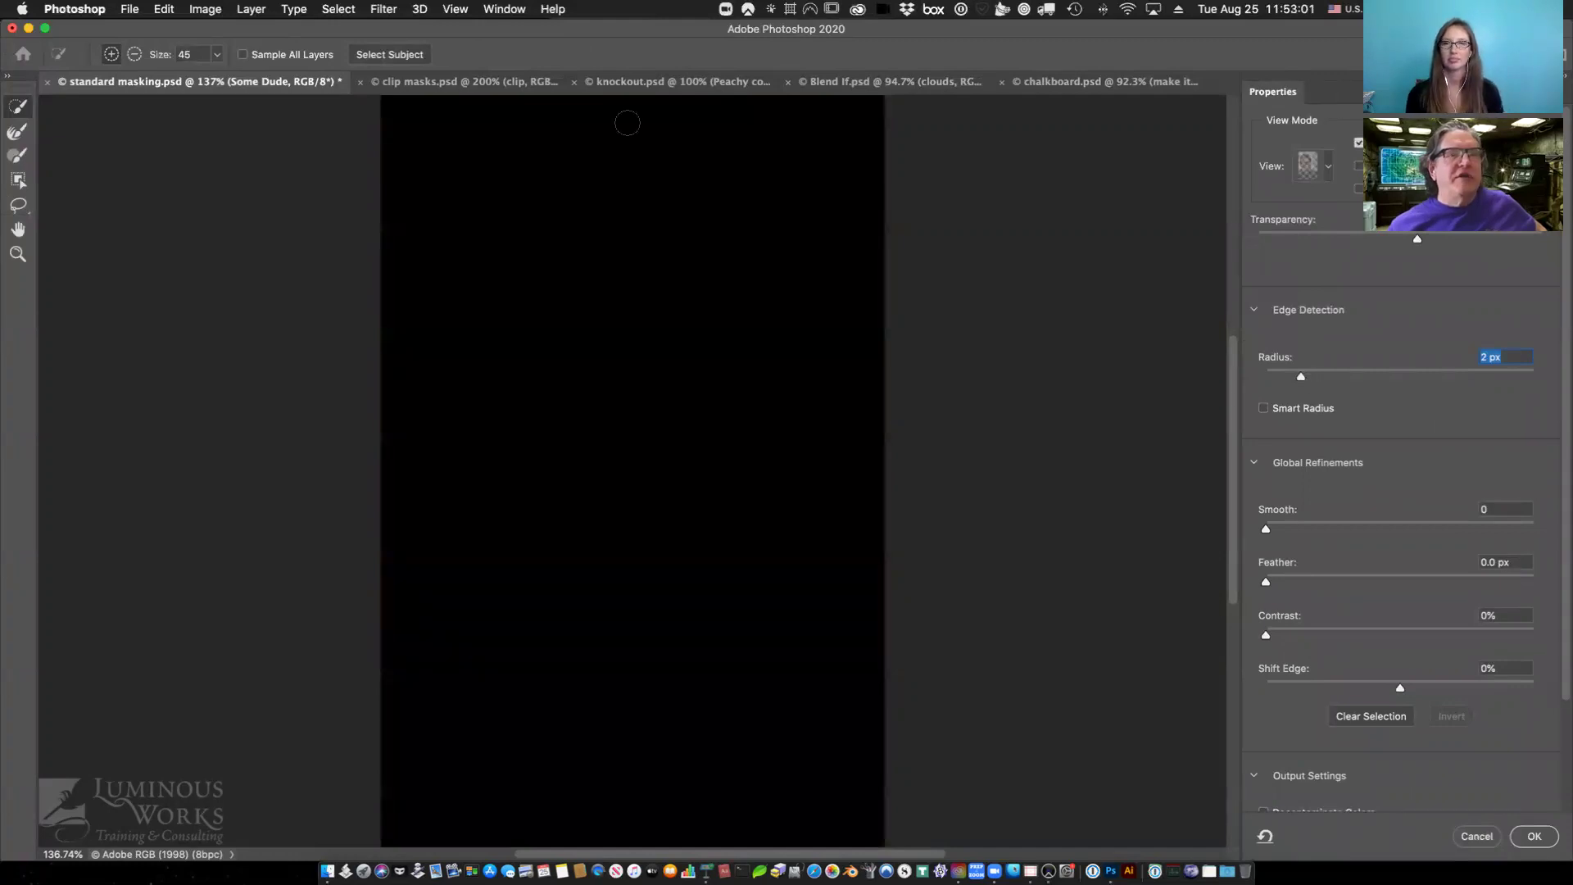
drag(1300, 376, 1362, 383)
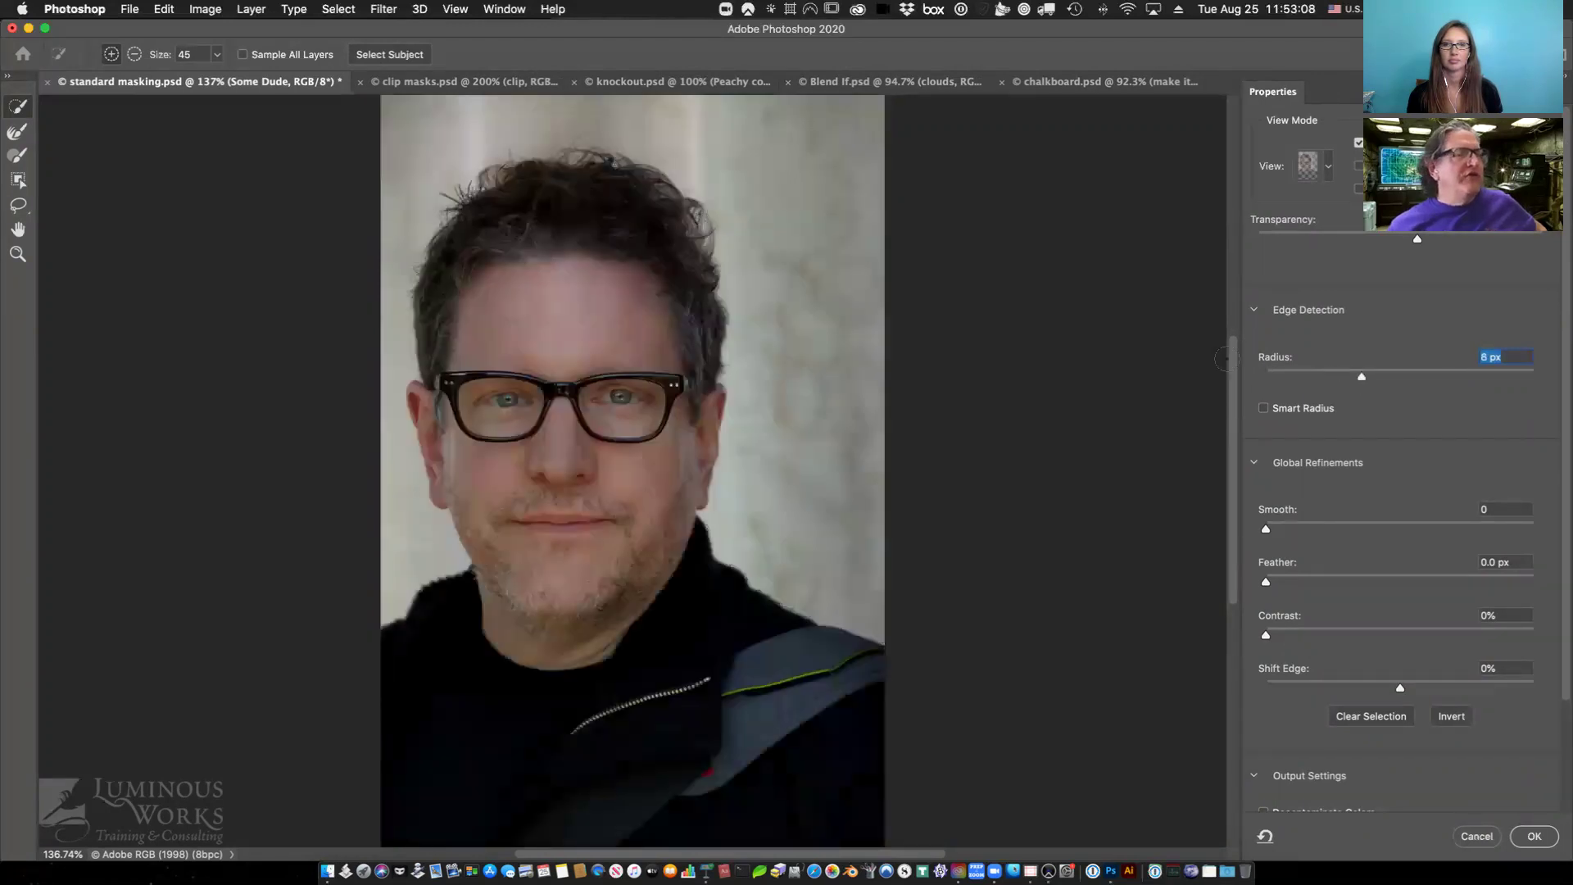
key(j)
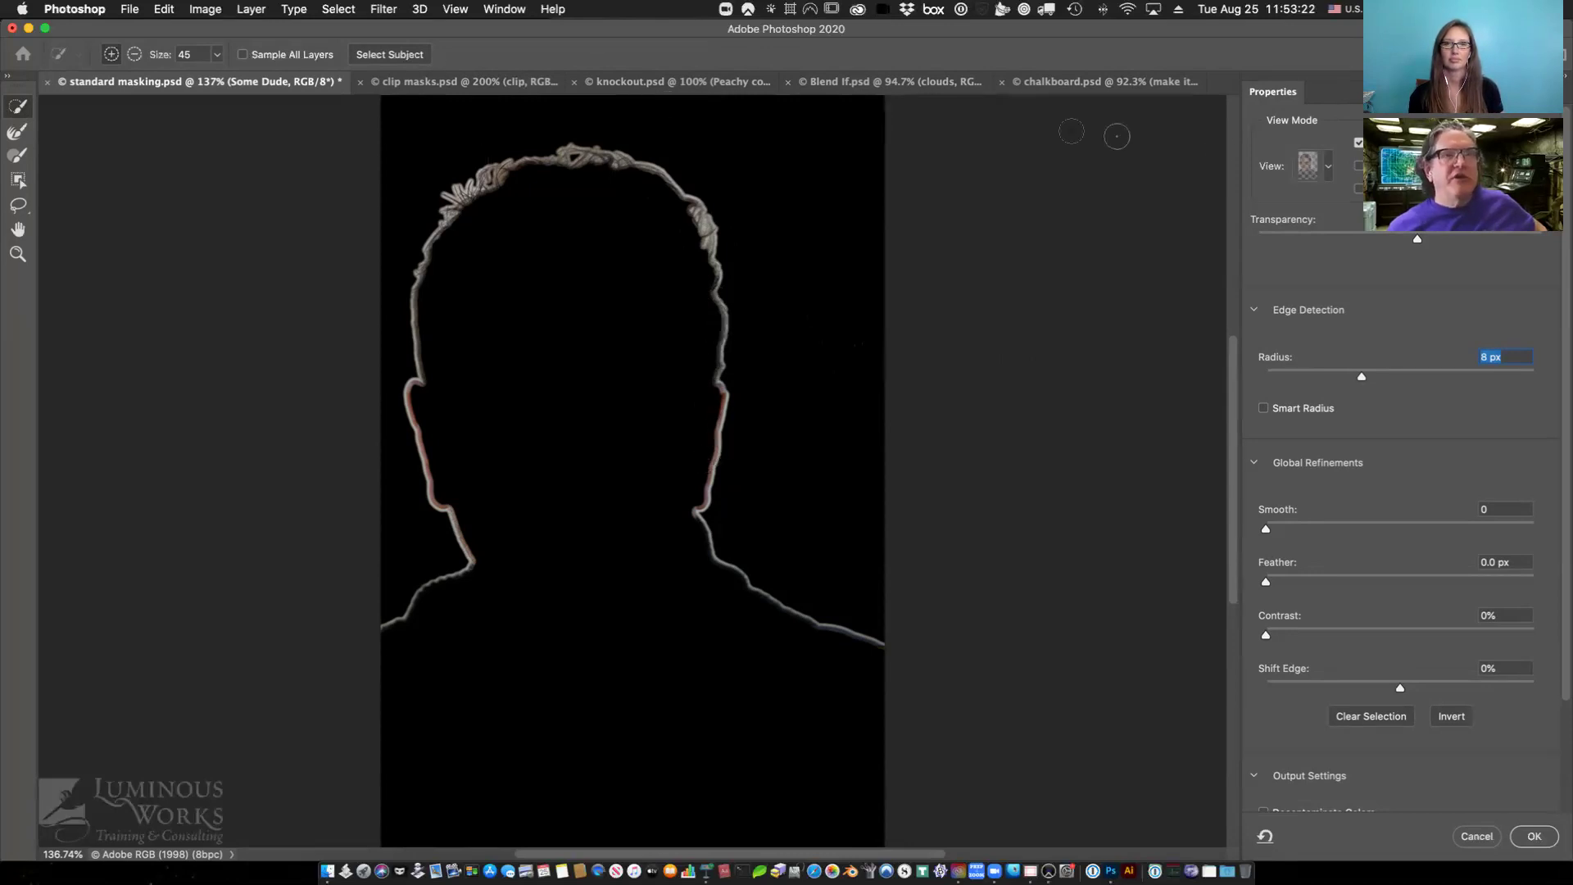
Preview the edge detection band in Marching Ants view and examine it at 400% around the man's ear and jaw.
click(1328, 168)
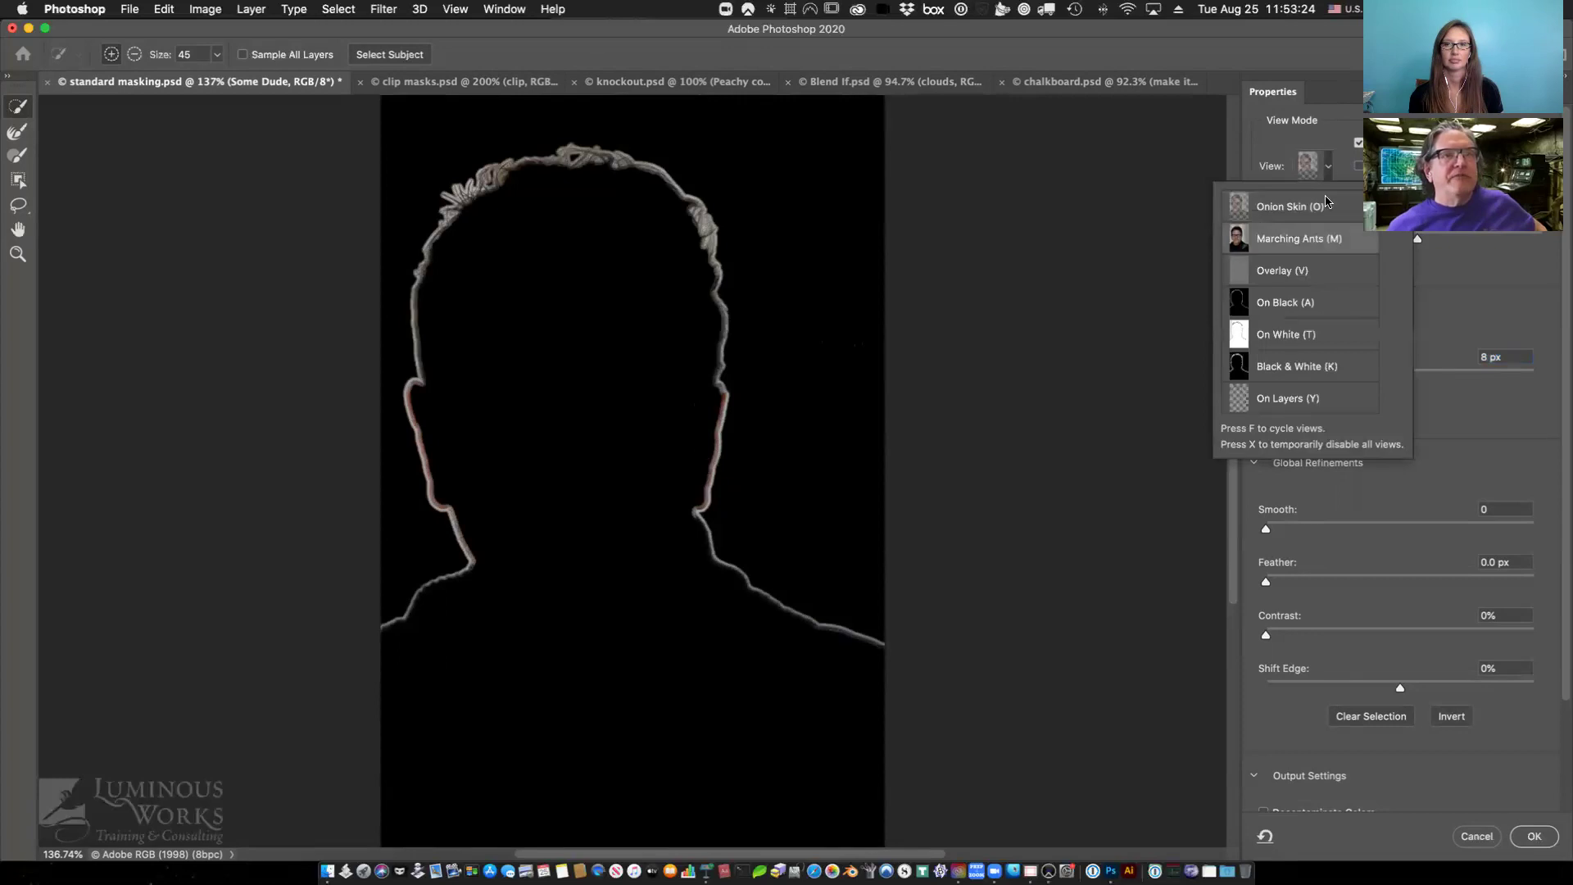
click(1292, 237)
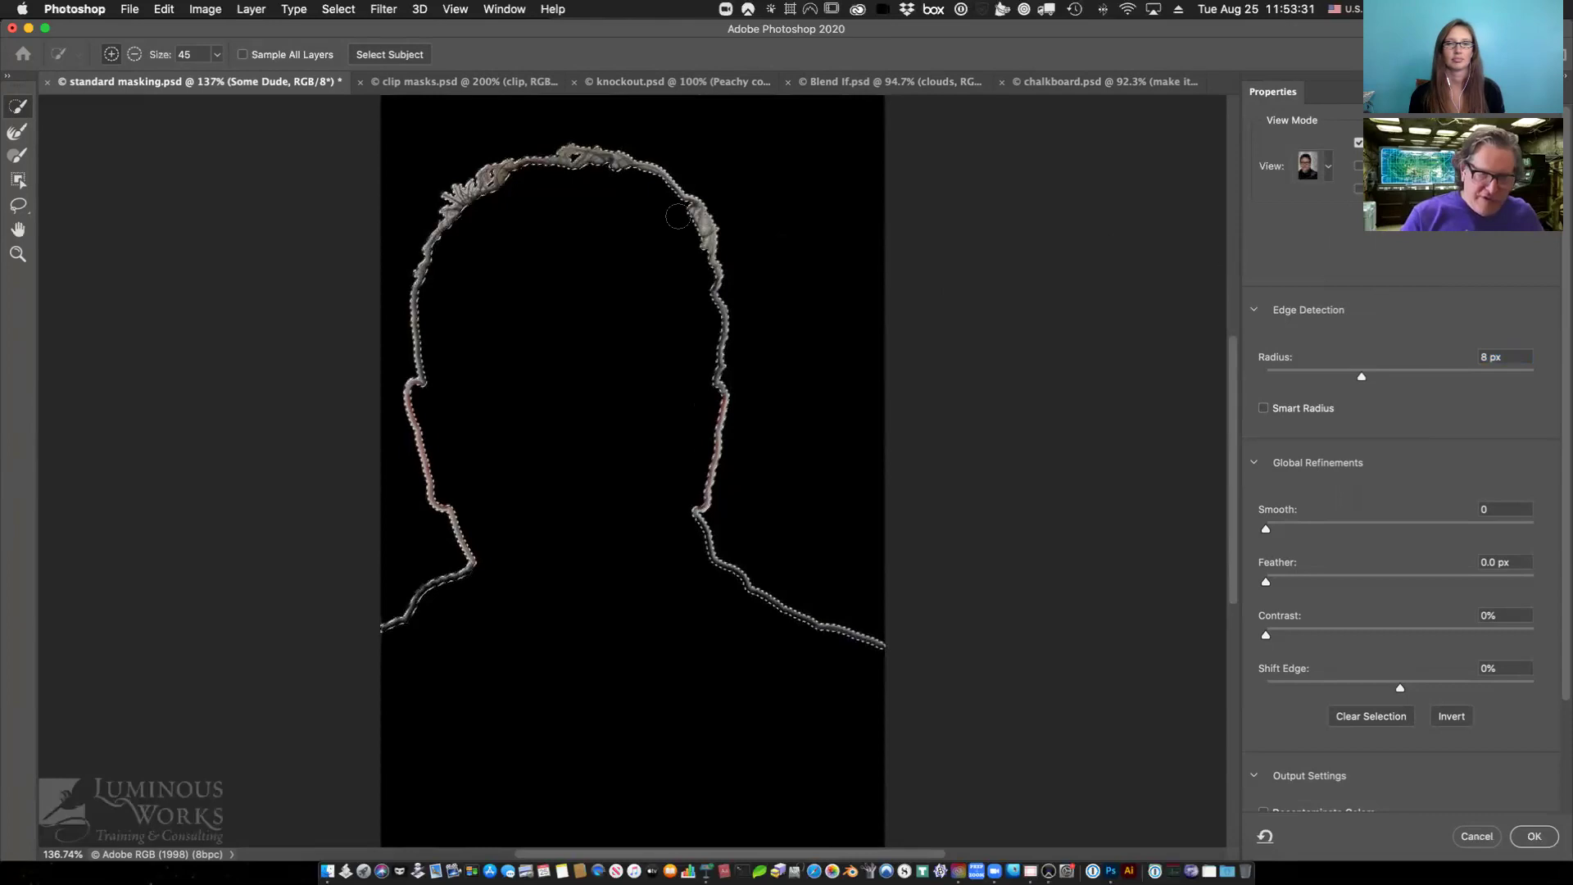
key(super+plus)
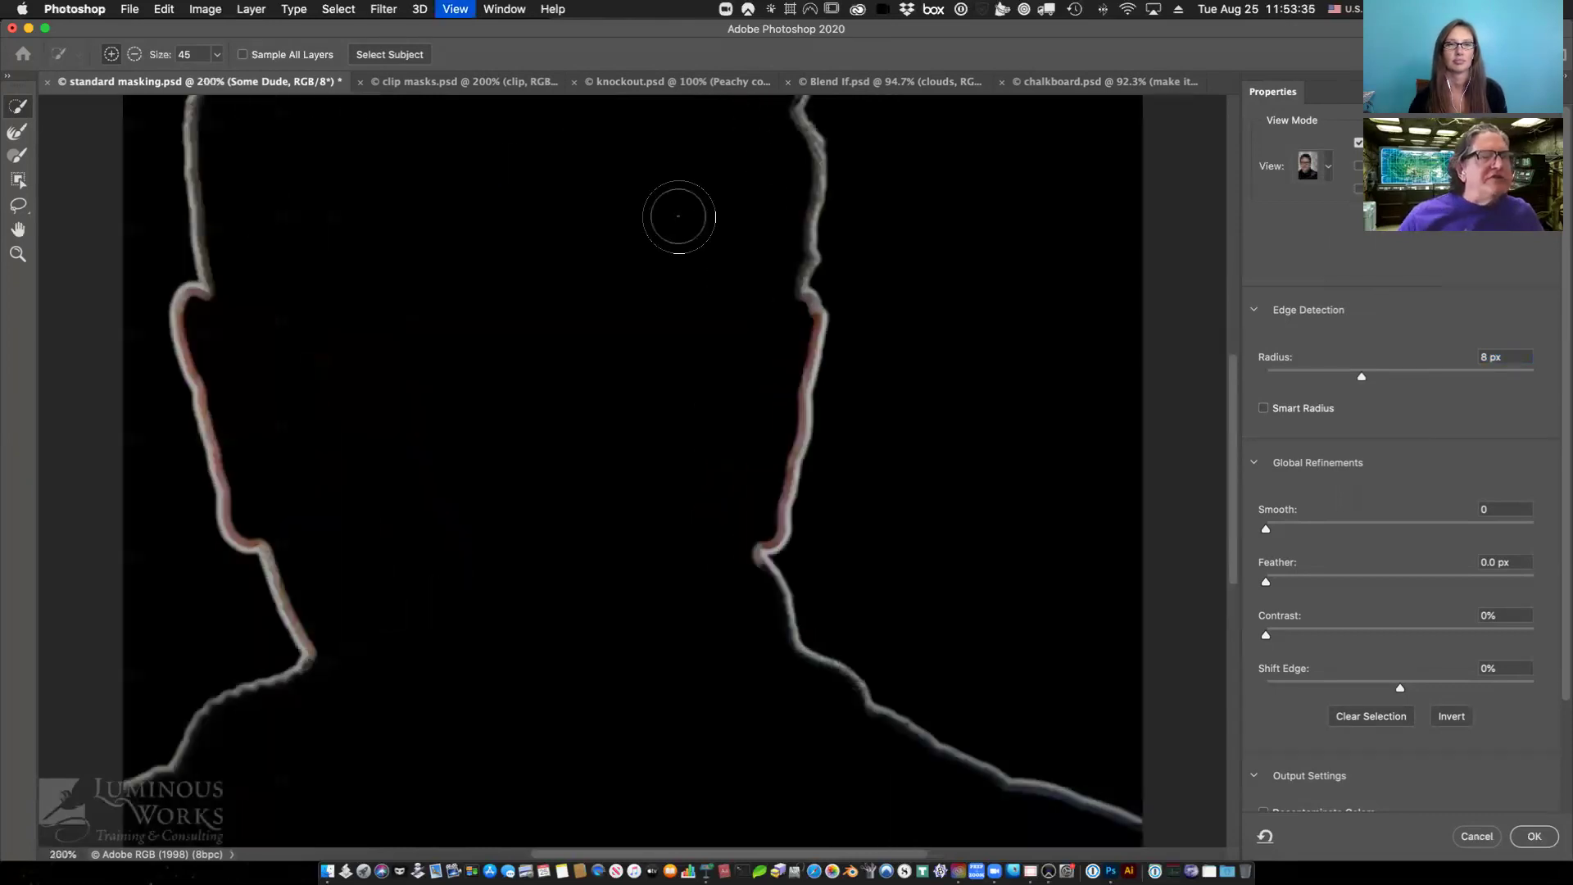
key(super+plus)
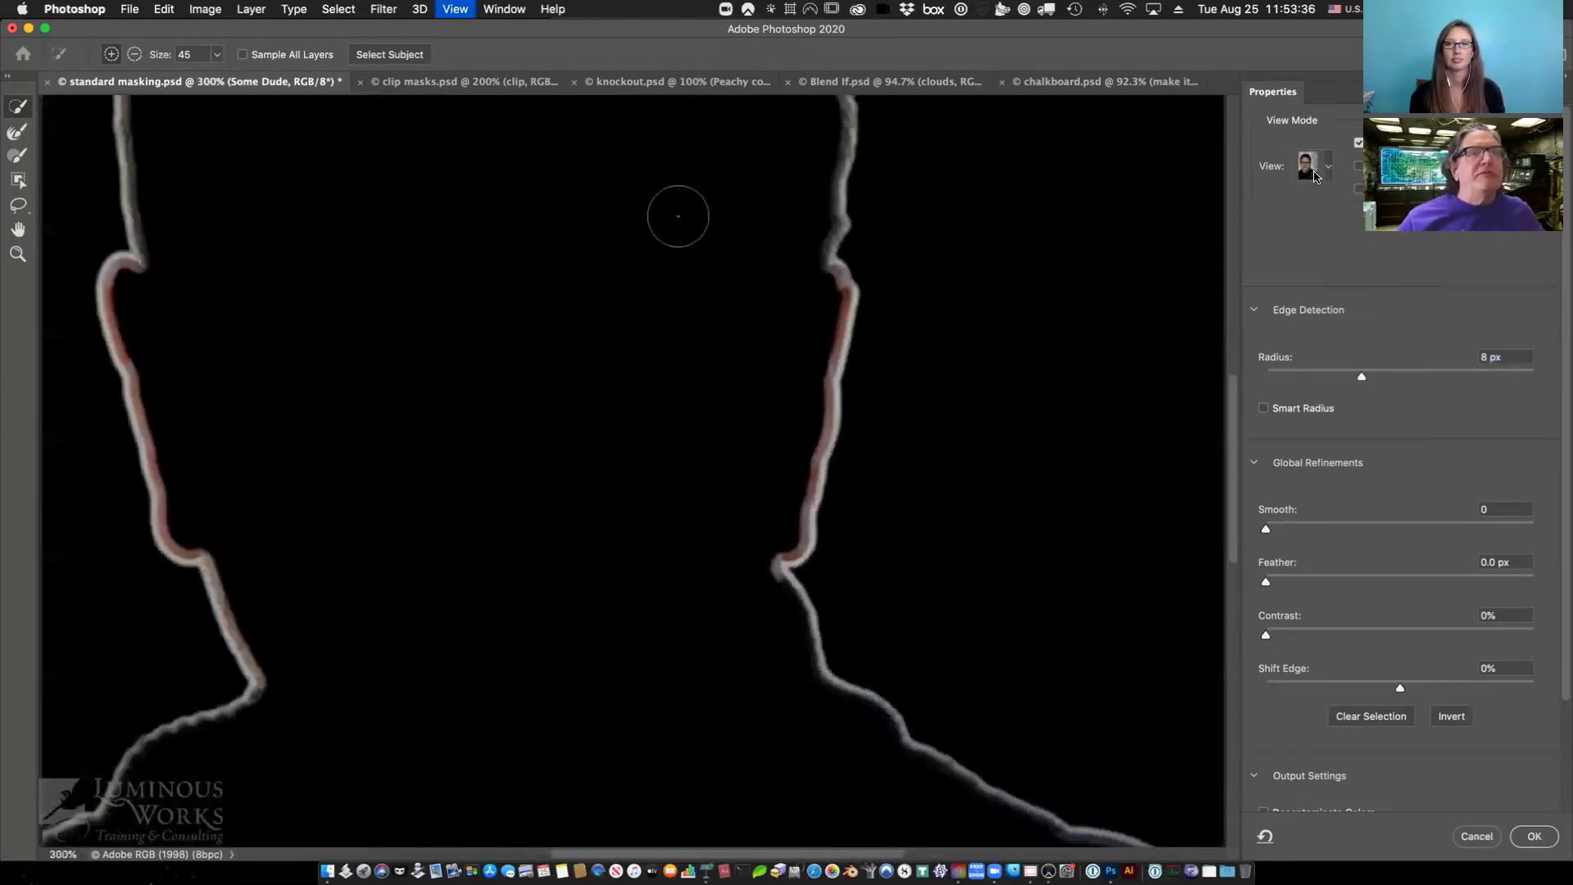
key(super+plus)
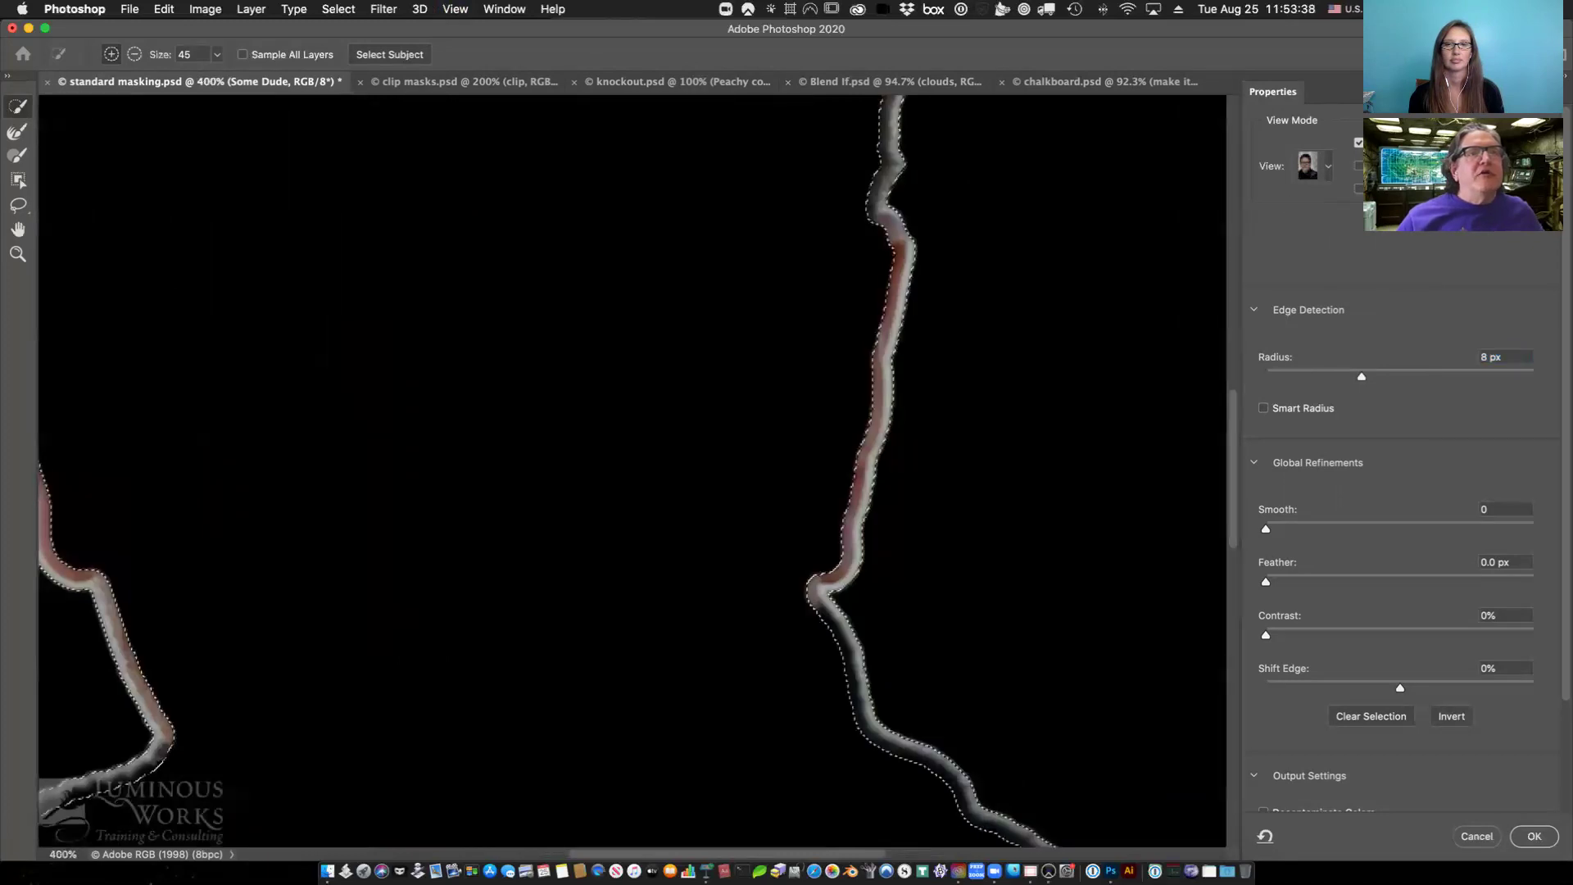
Compare the Onion Skin and Marching Ants views of the man's cutout with the edge display turned off.
click(1329, 162)
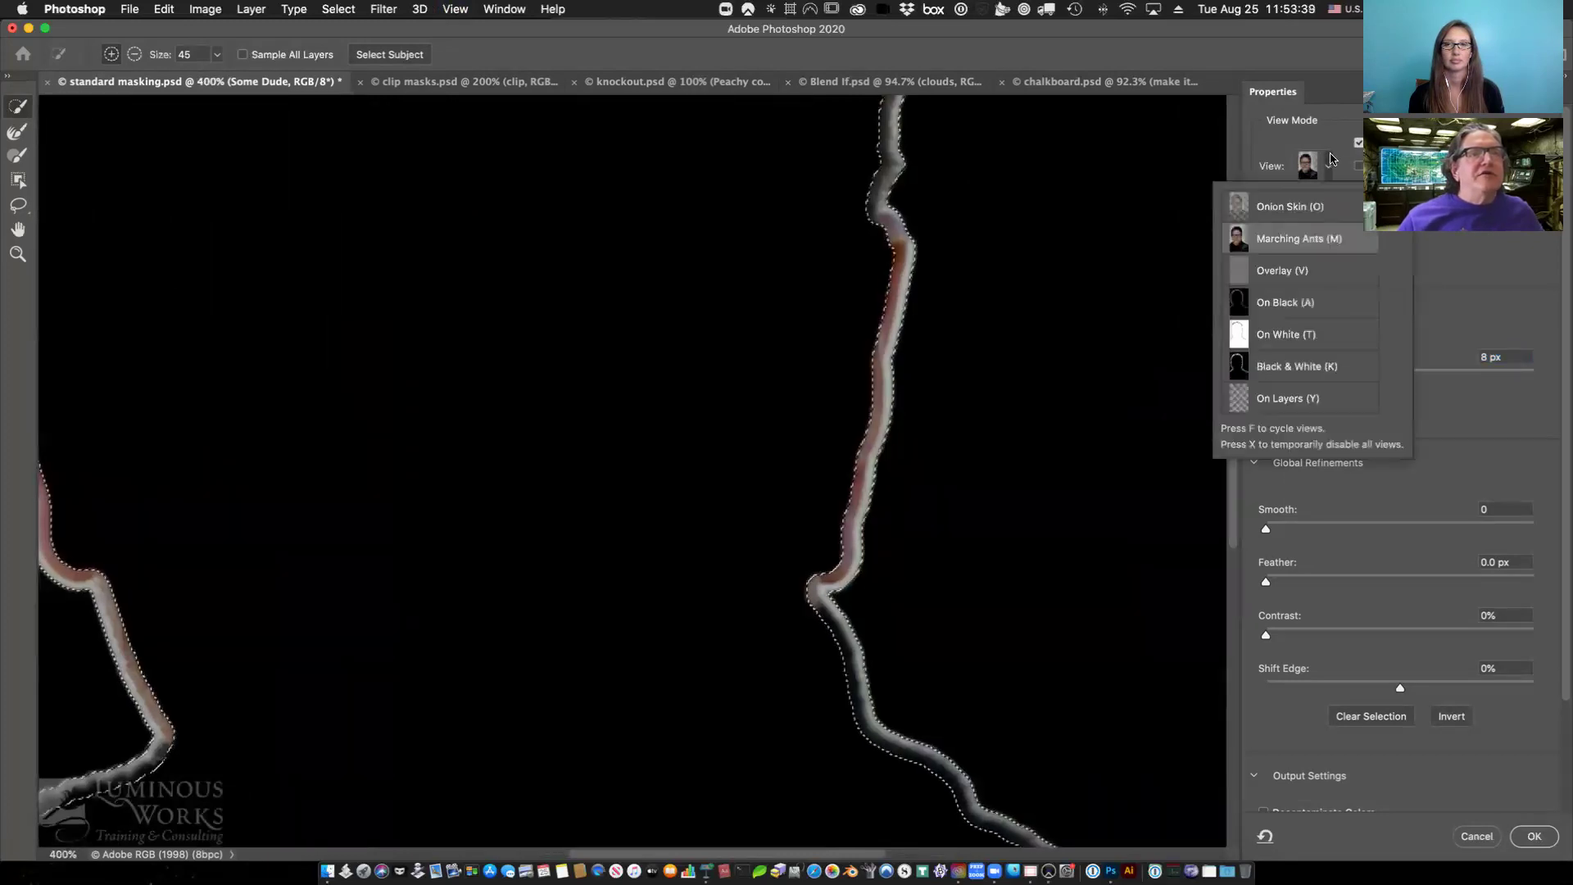
key(Up)
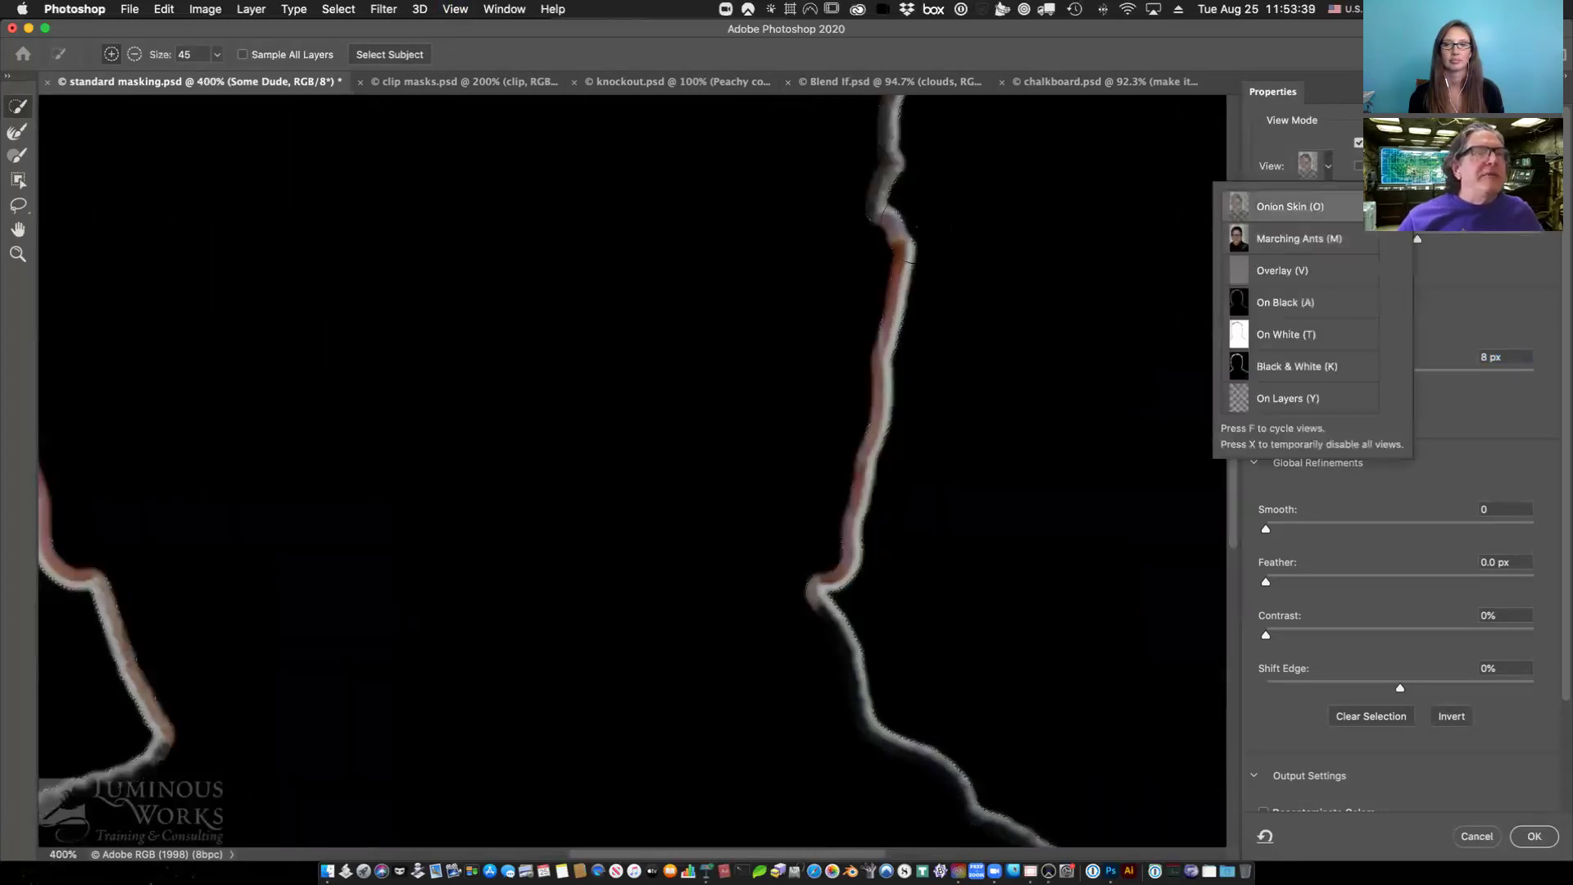
key(Return)
key(x)
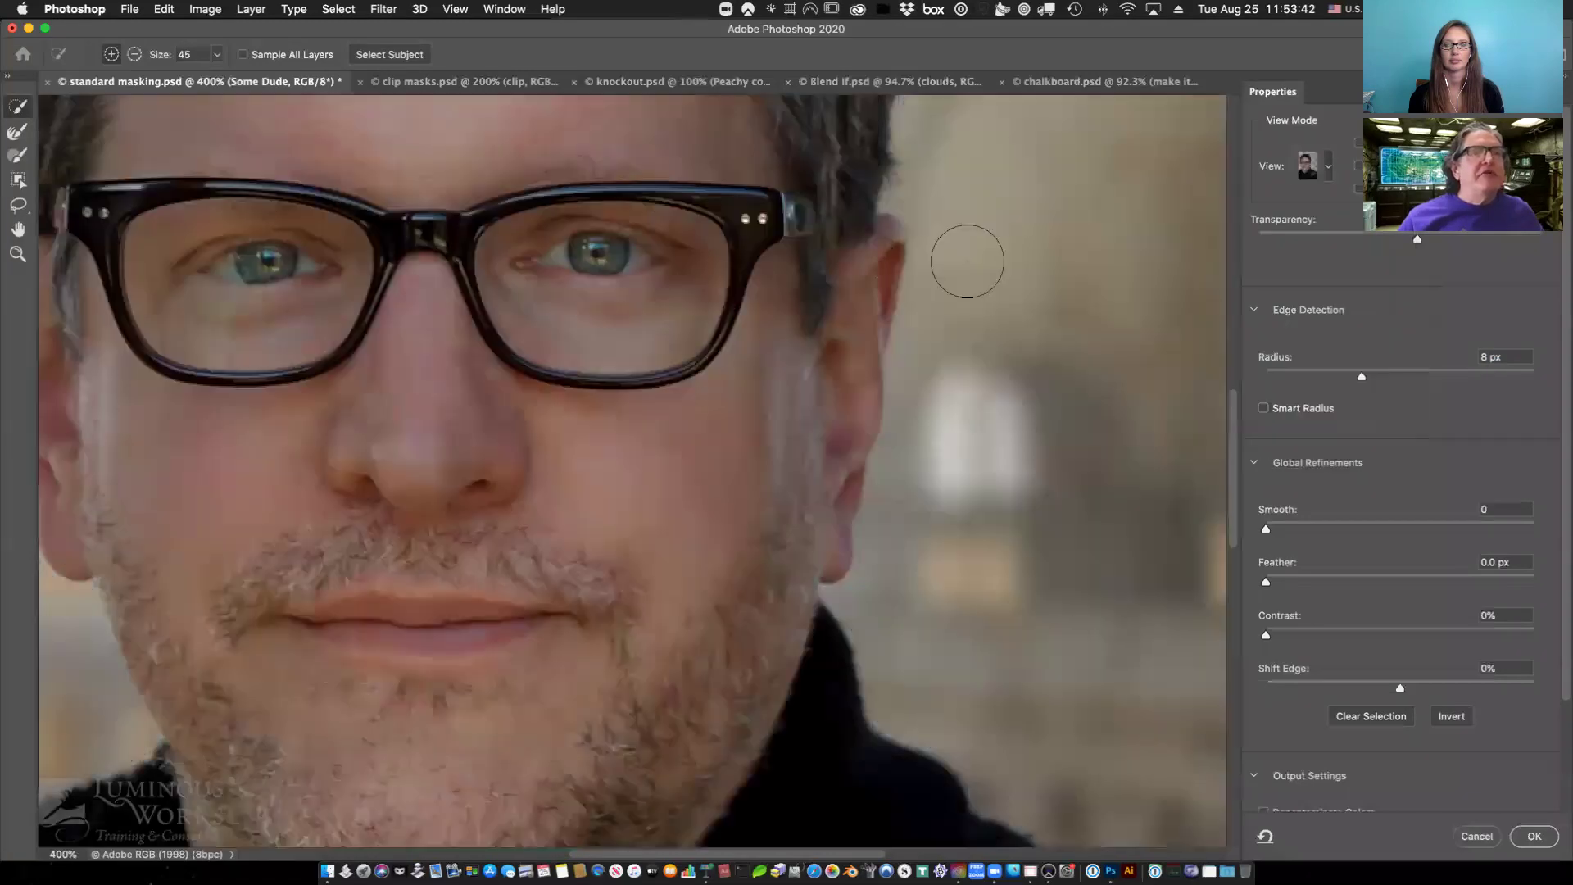
click(1330, 164)
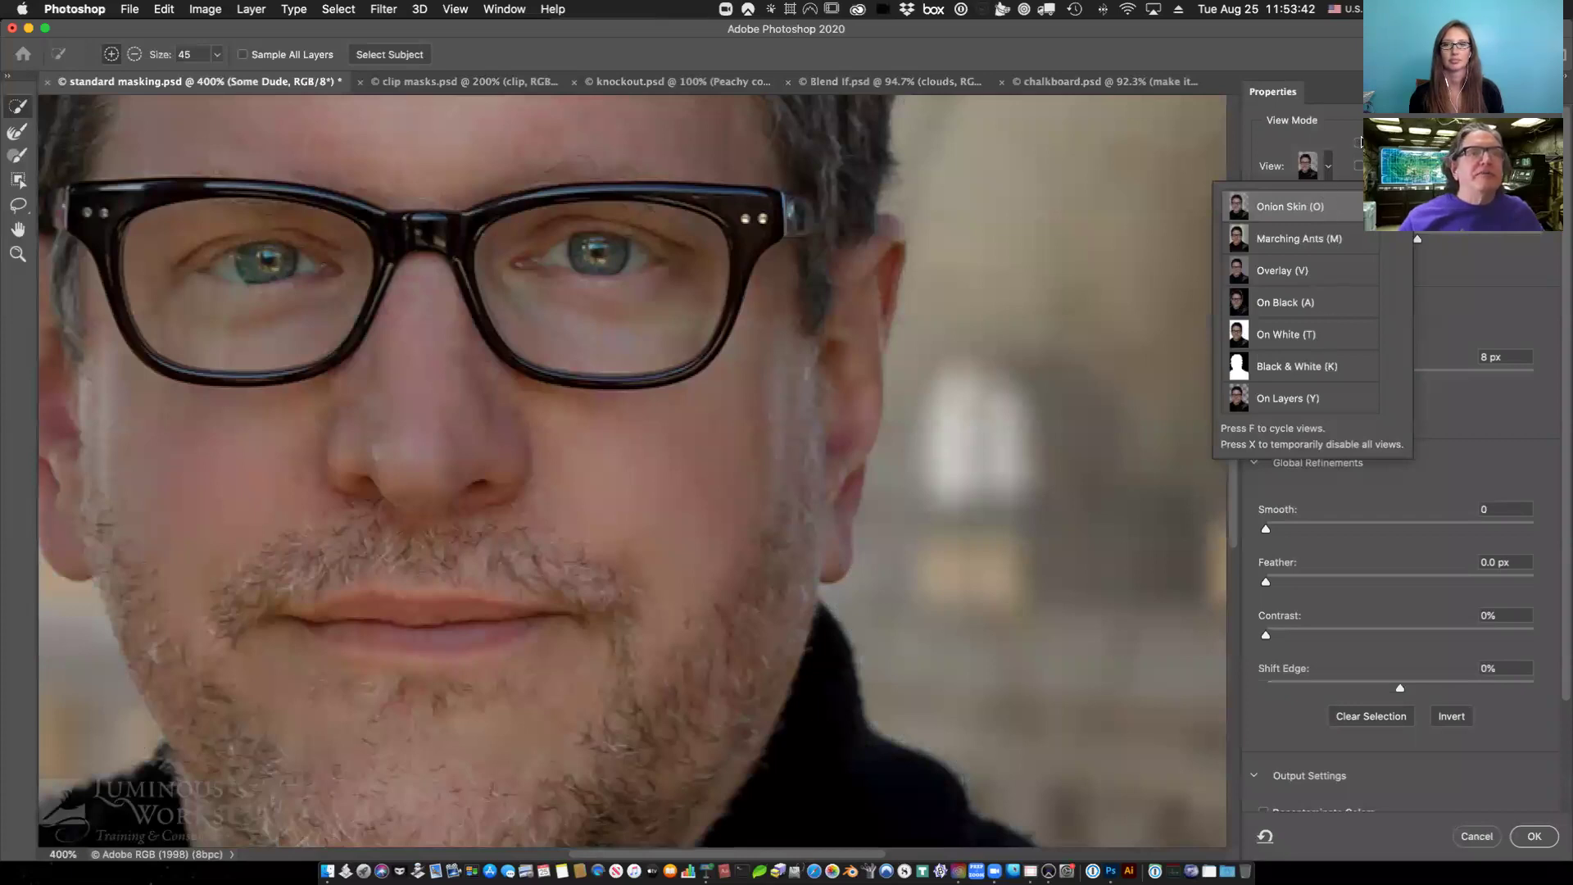
click(1298, 238)
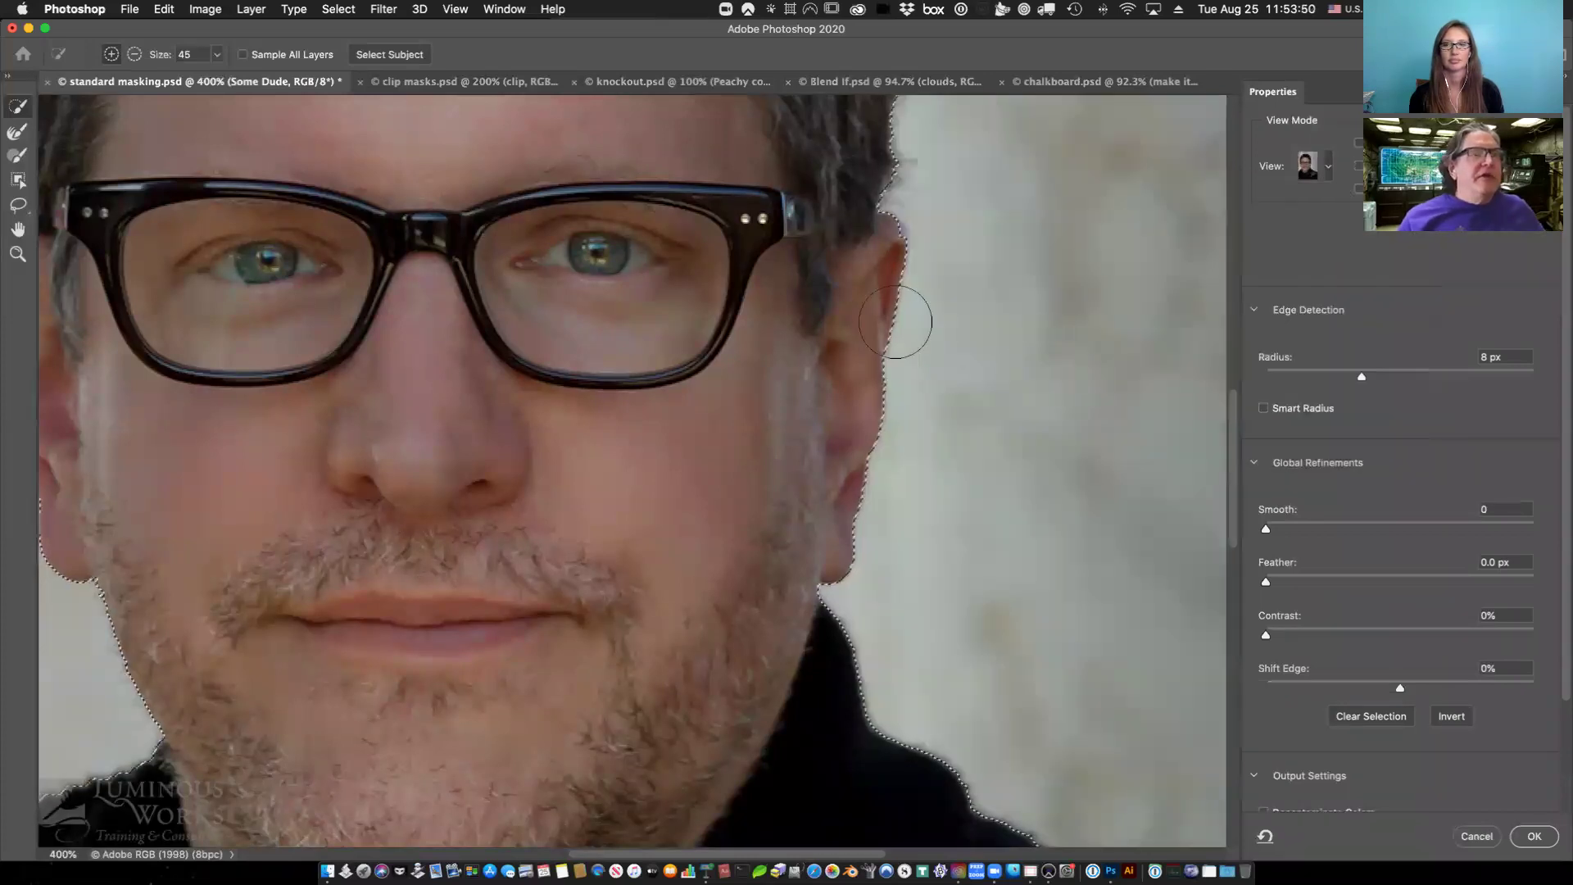
Turn the edge display back on and return the preview to Onion Skin view.
key(j)
click(1315, 168)
click(1311, 201)
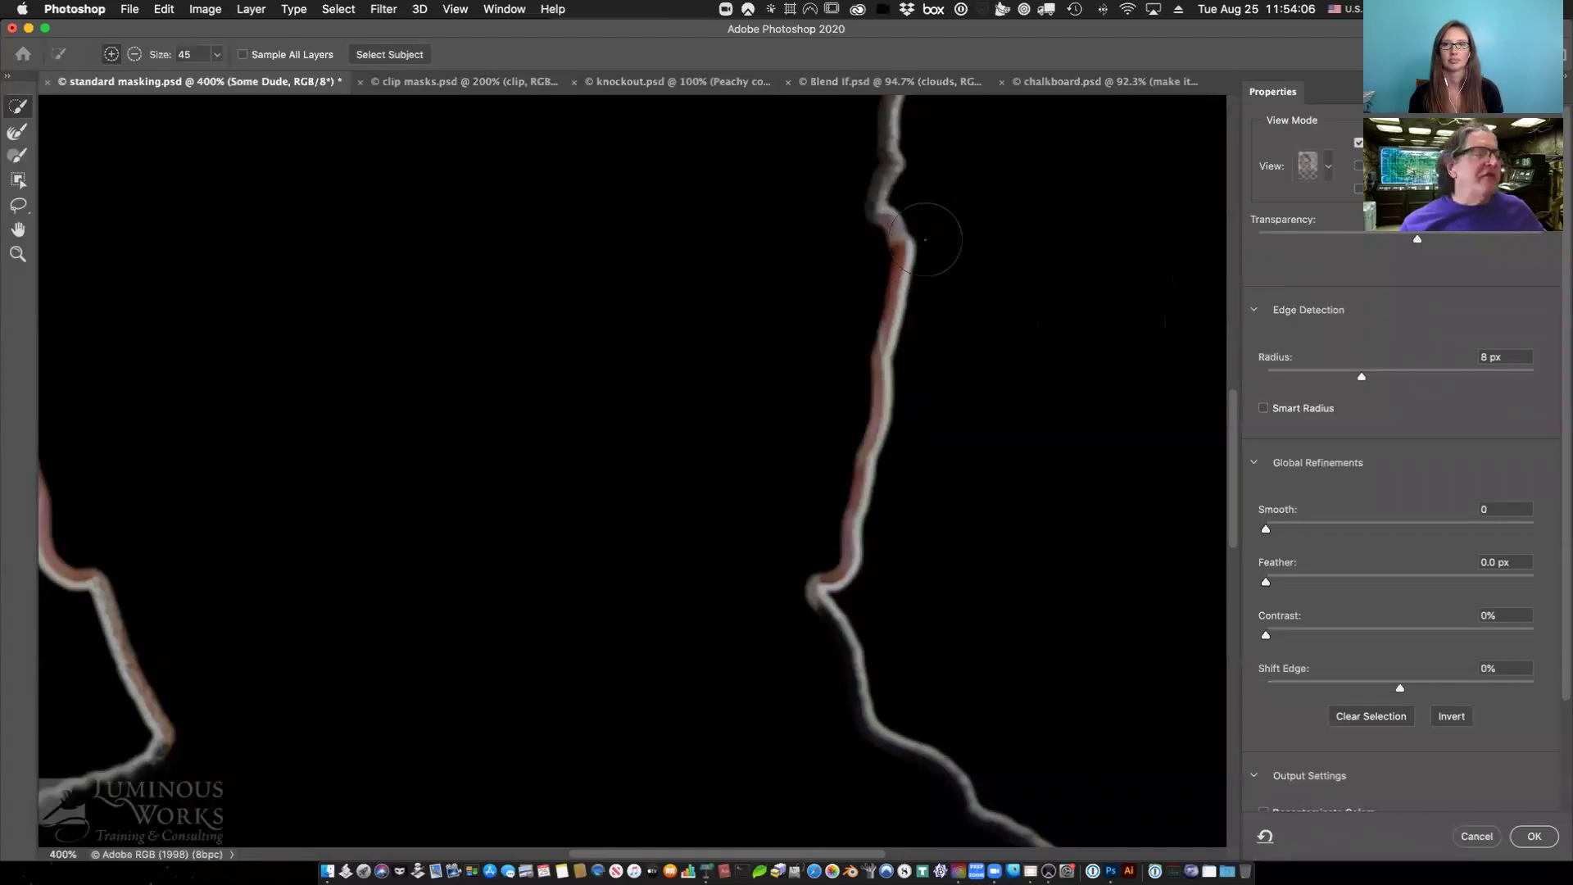
Set the edge detection radius to 30 px with Smart Radius enabled, comparing Smart Radius on and off along the shoulder edge.
click(1312, 413)
click(1312, 413)
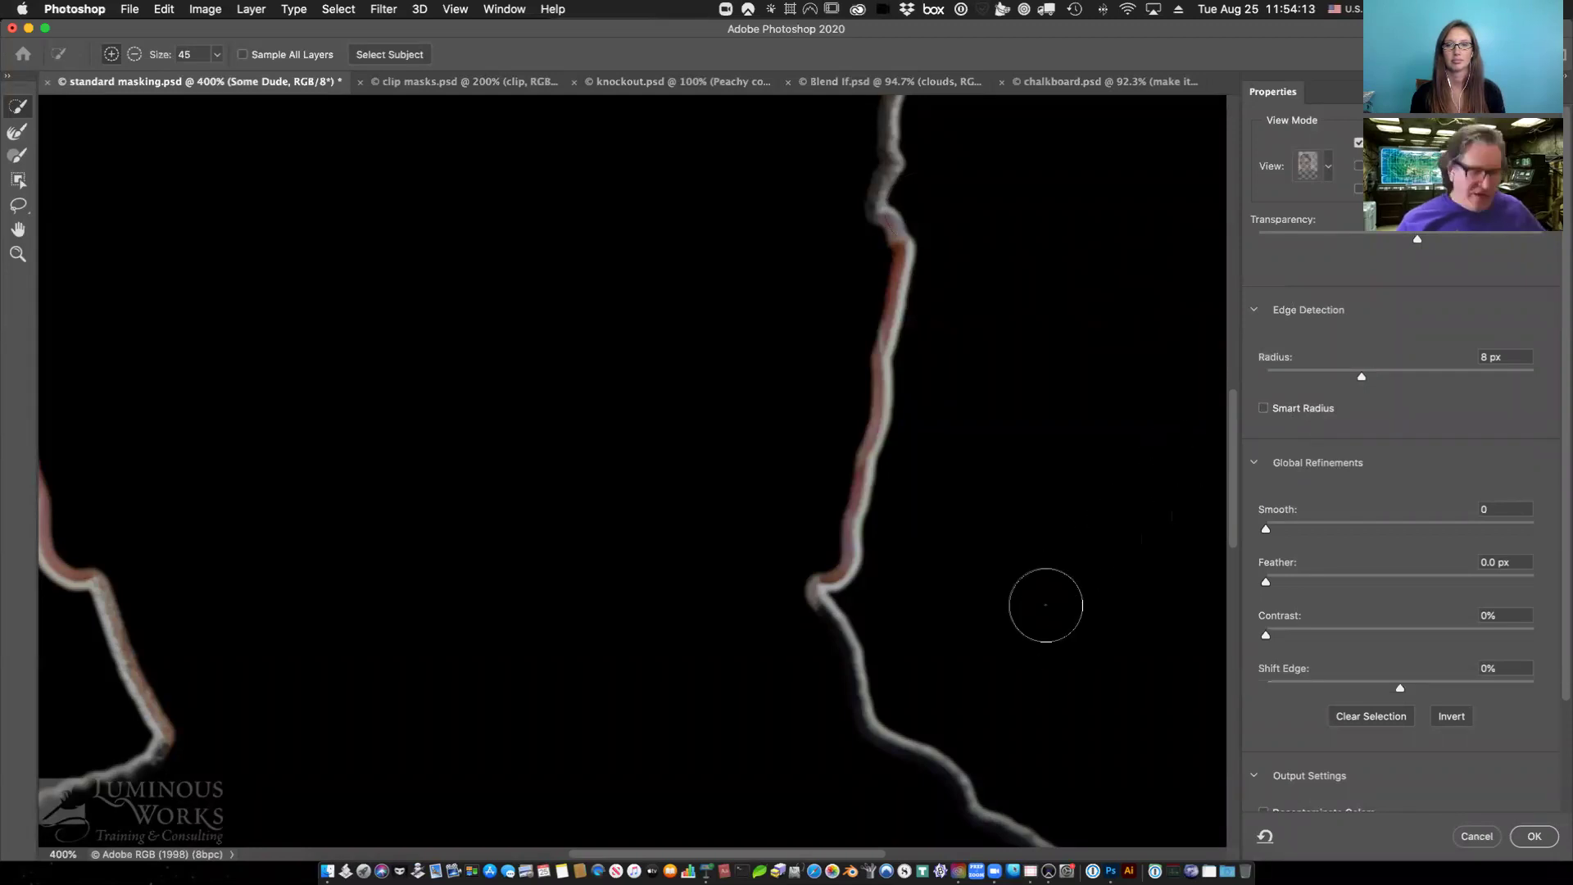
mouse_move(1046, 568)
mouse_down()
mouse_move(941, 242)
mouse_move(787, 201)
mouse_up()
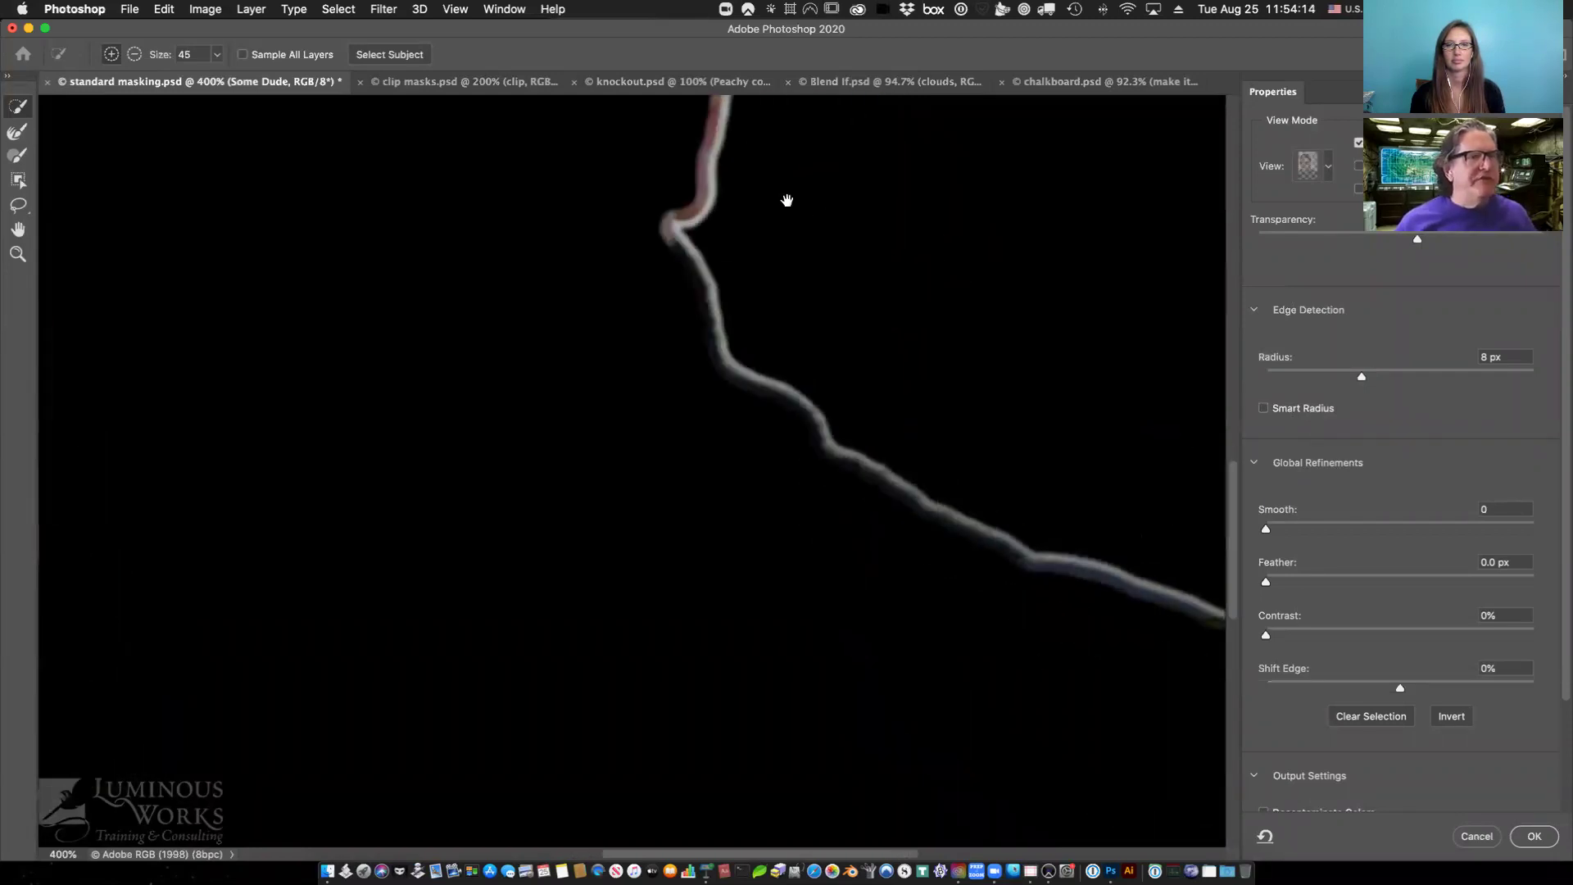
click(1267, 410)
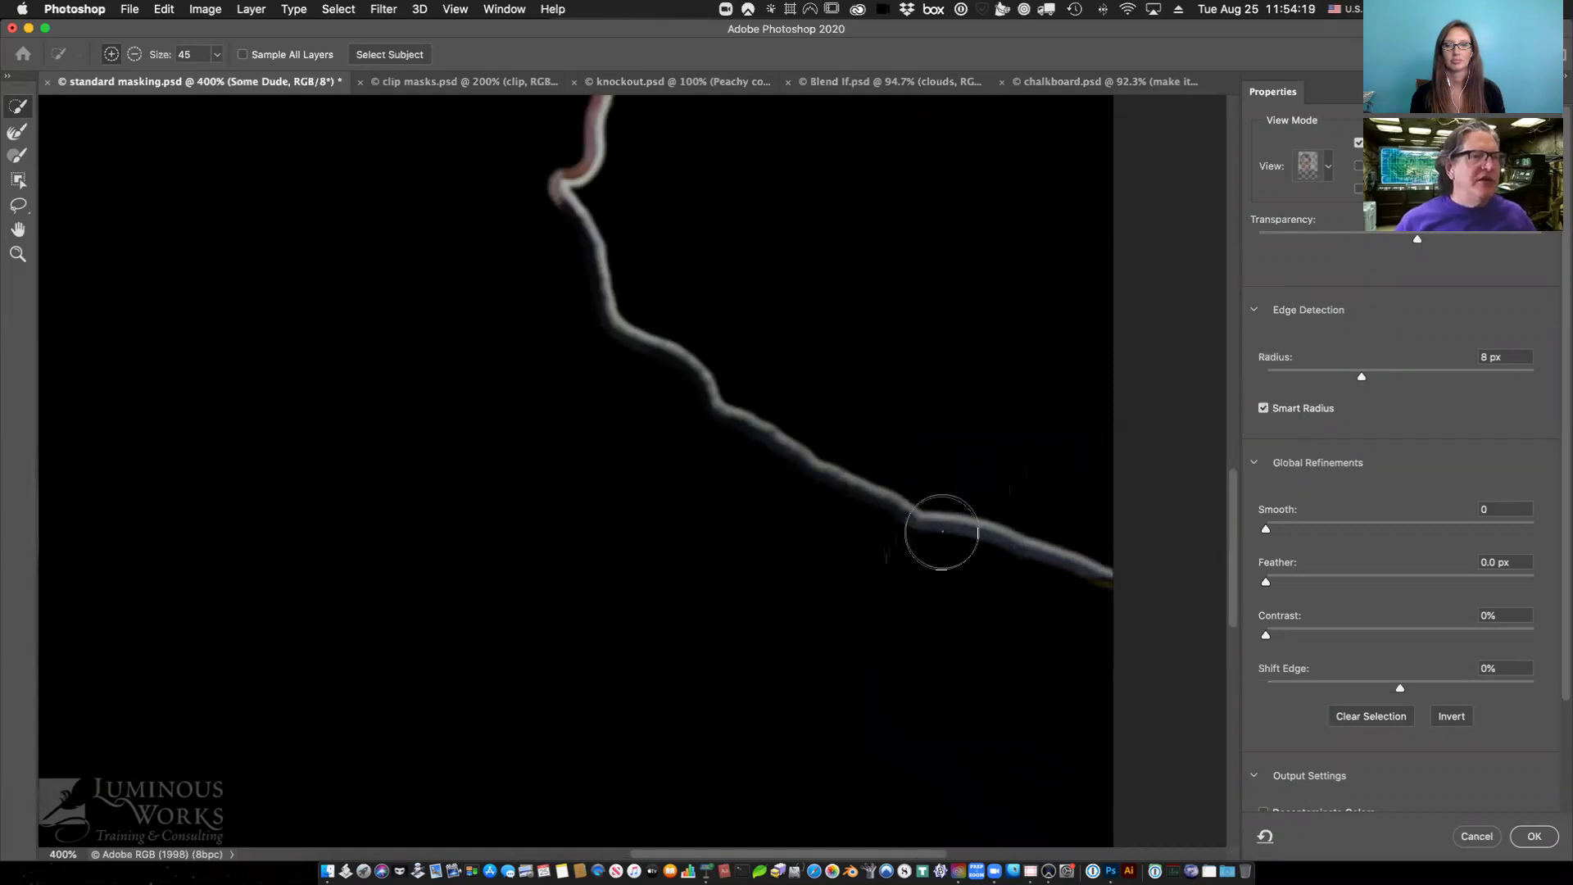
mouse_move(924, 533)
mouse_down()
mouse_move(955, 551)
mouse_move(1114, 514)
mouse_up()
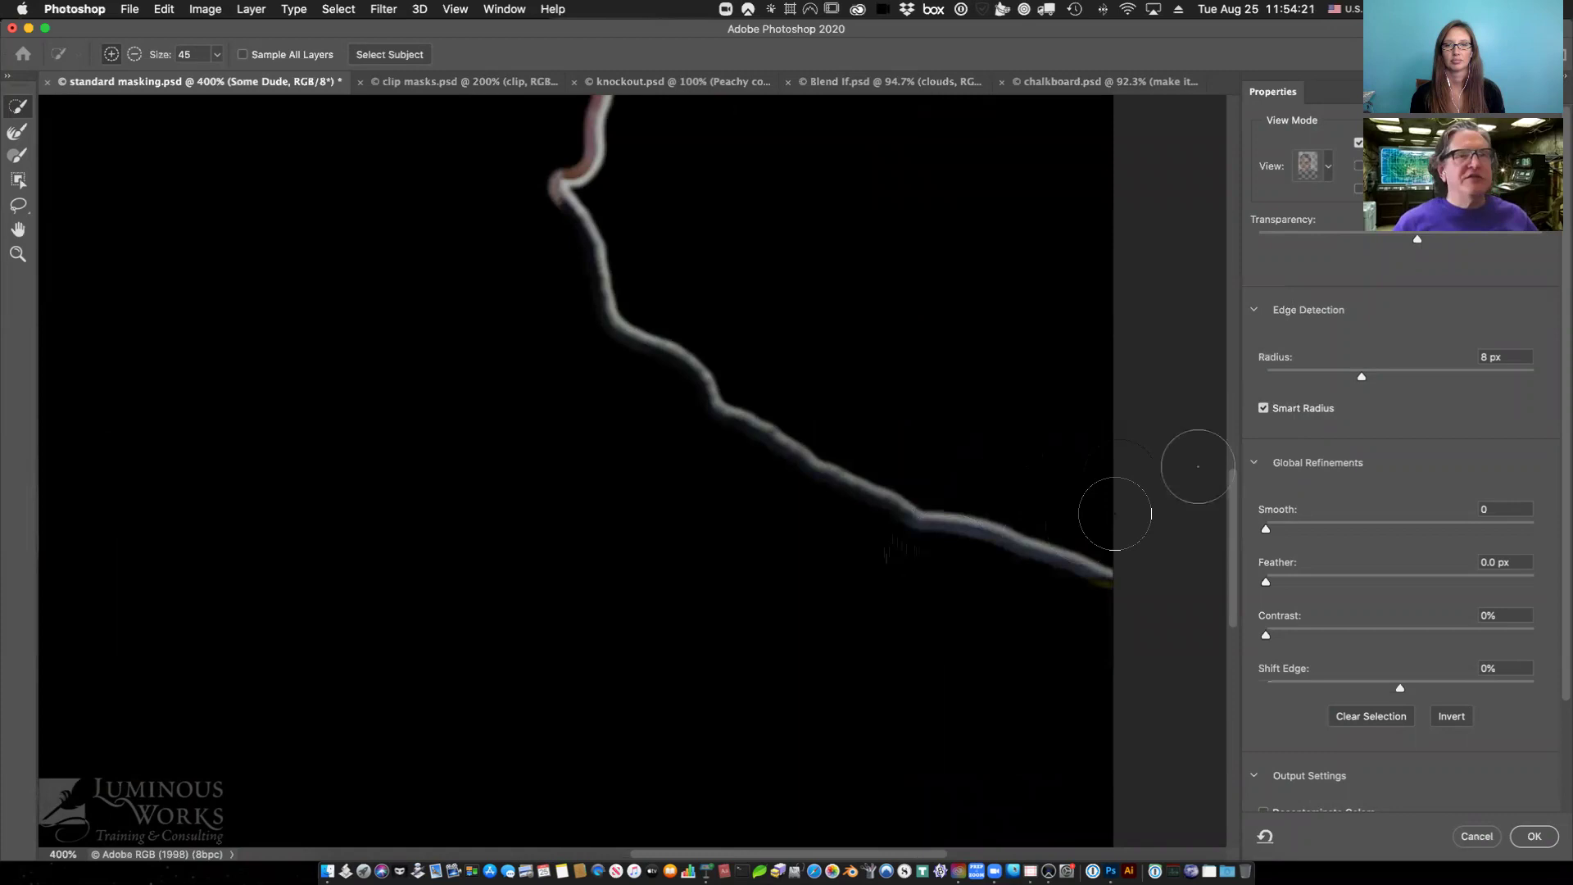
drag(1361, 376, 1404, 376)
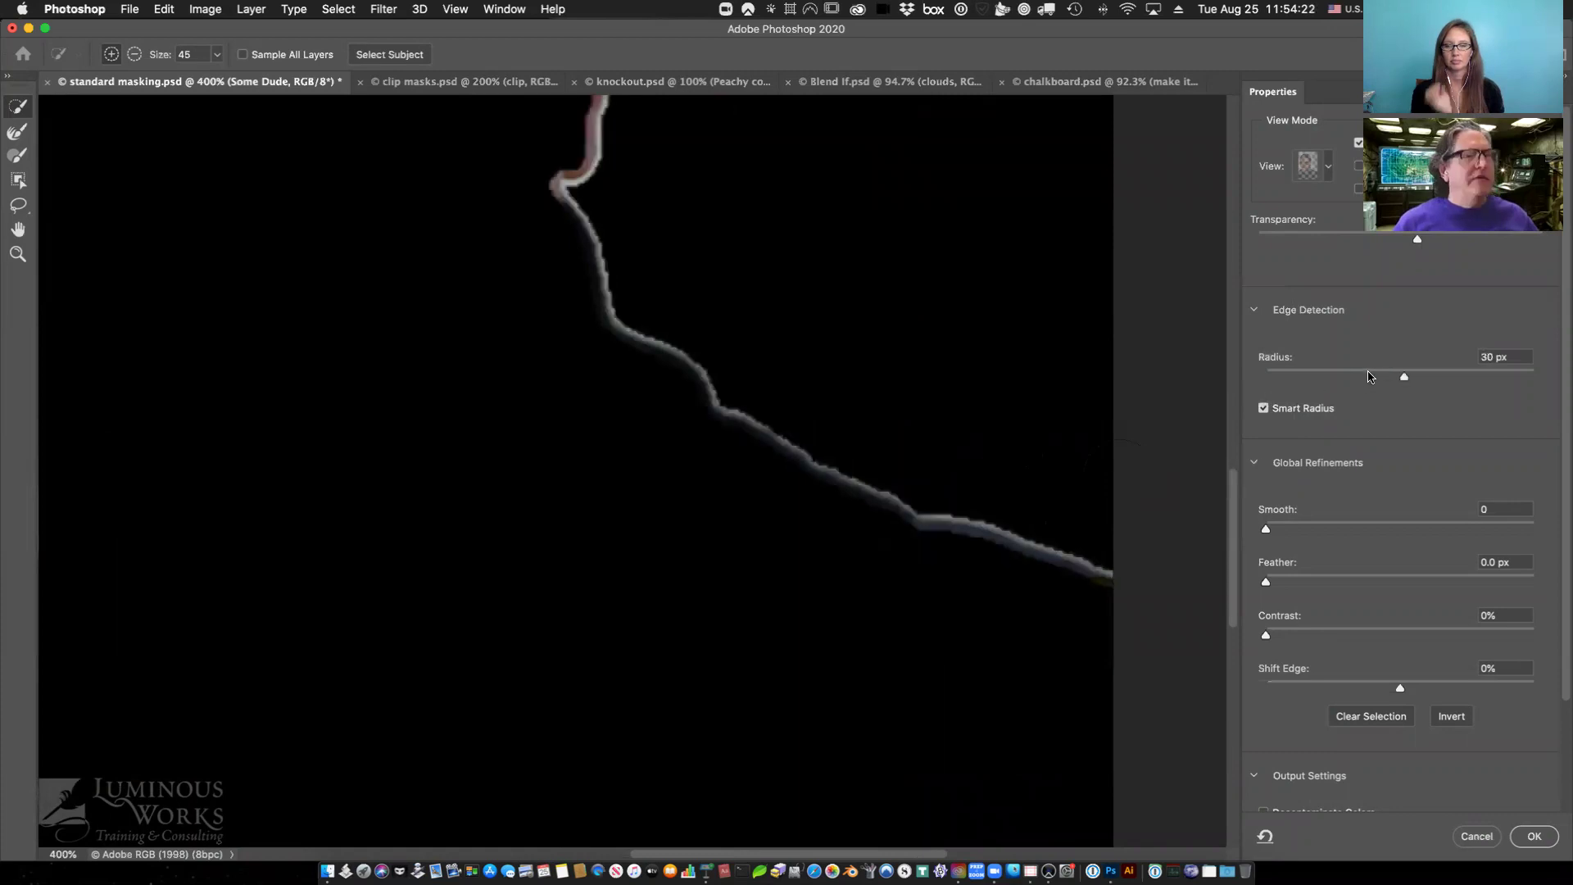
click(1264, 408)
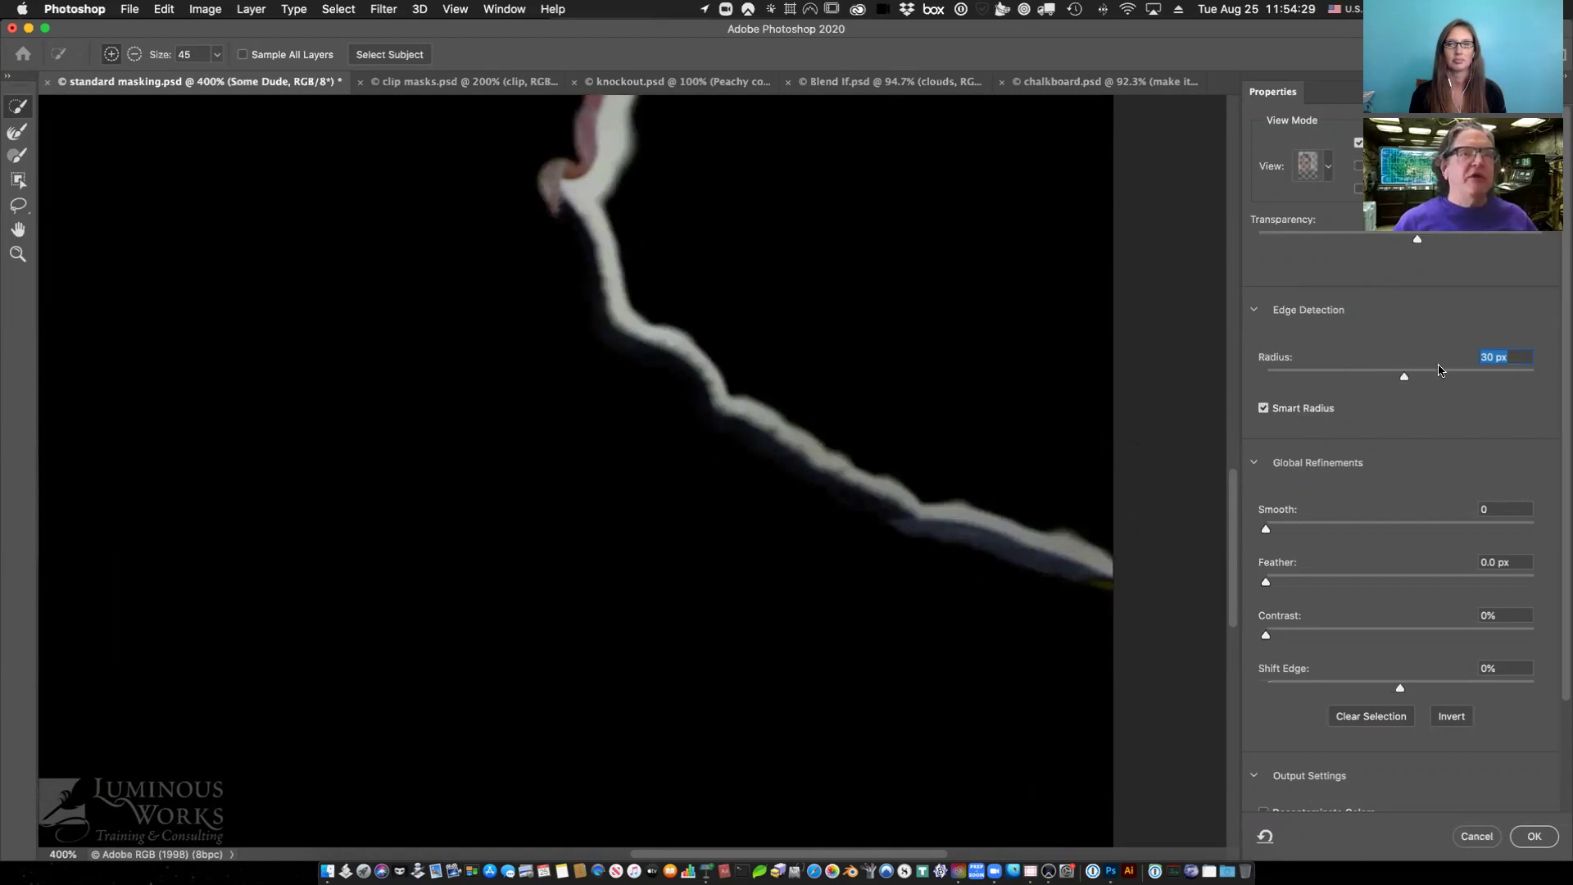
Lower the edge detection radius to 4 px with Smart Radius on and inspect the edge band from the shoulder up past the ear.
click(1264, 408)
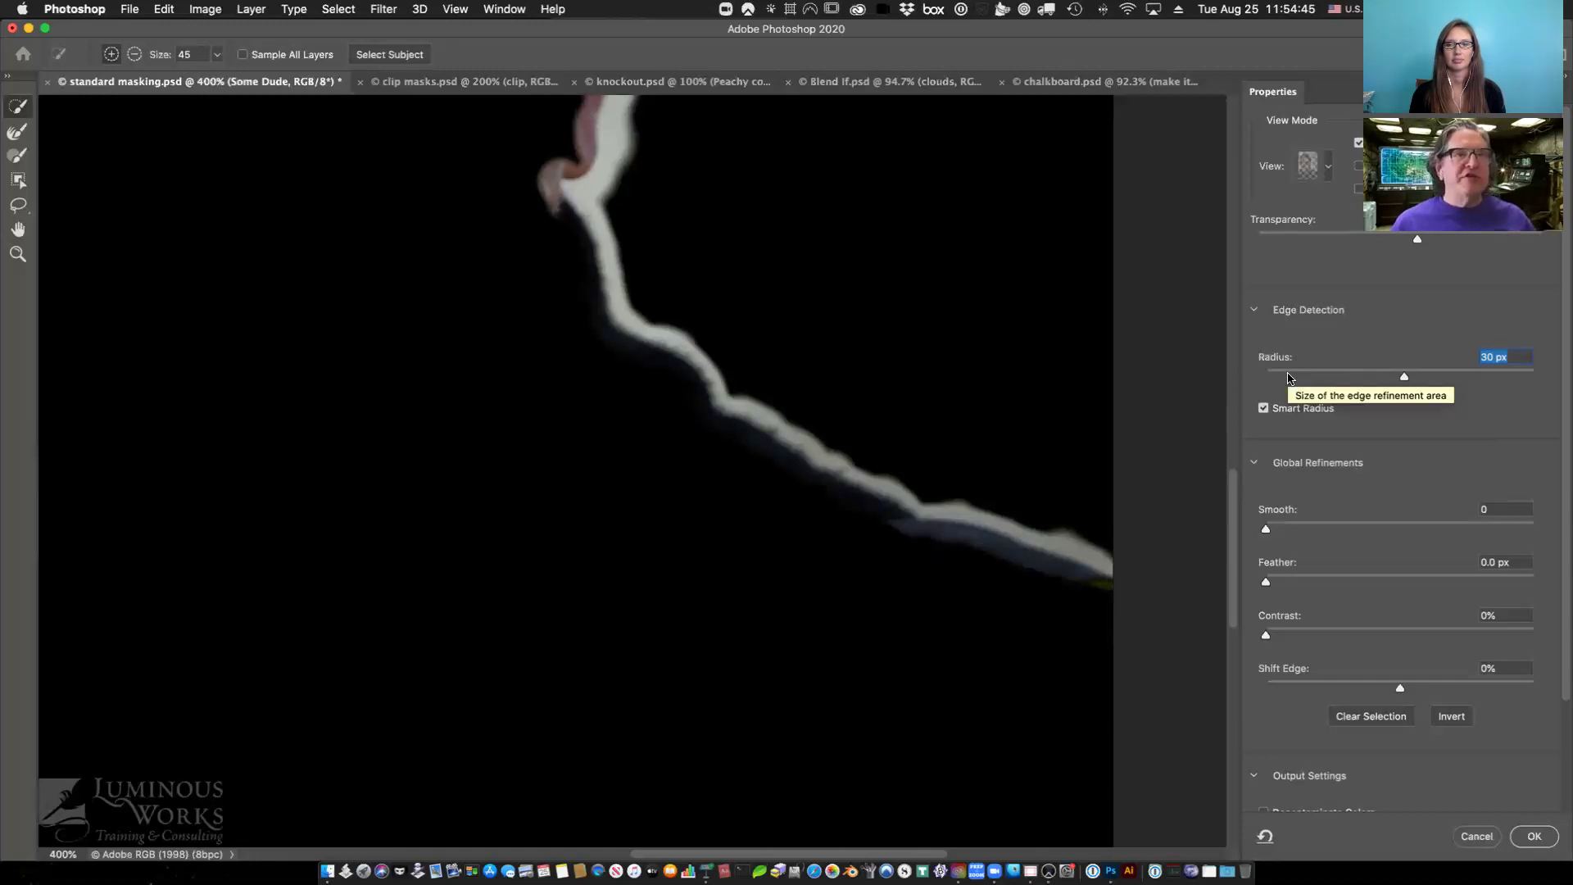
click(1263, 409)
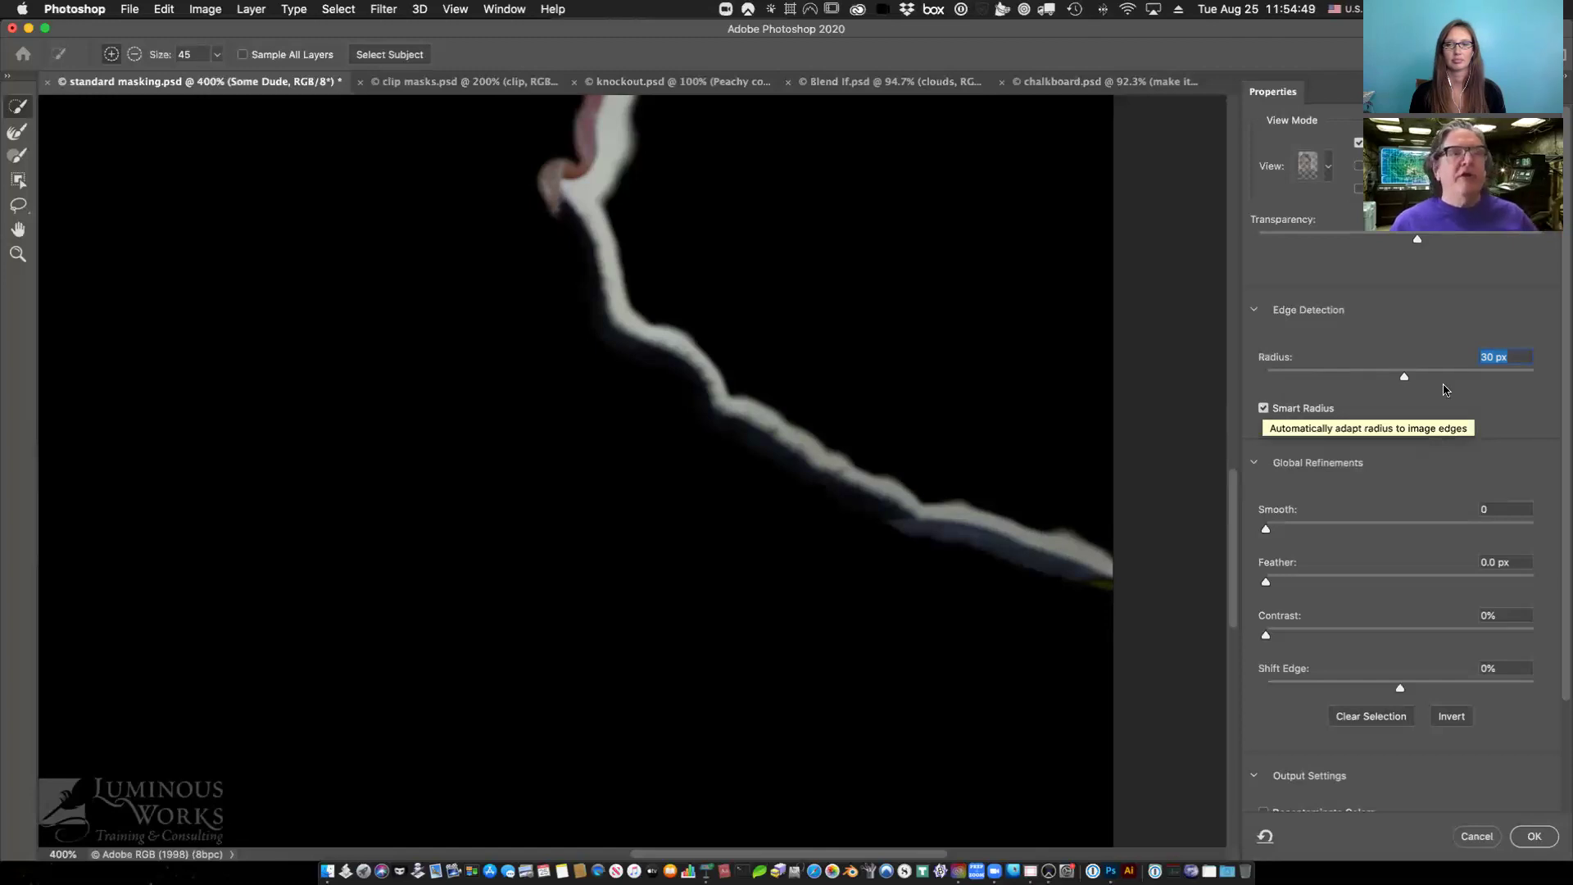
drag(1404, 376, 1305, 378)
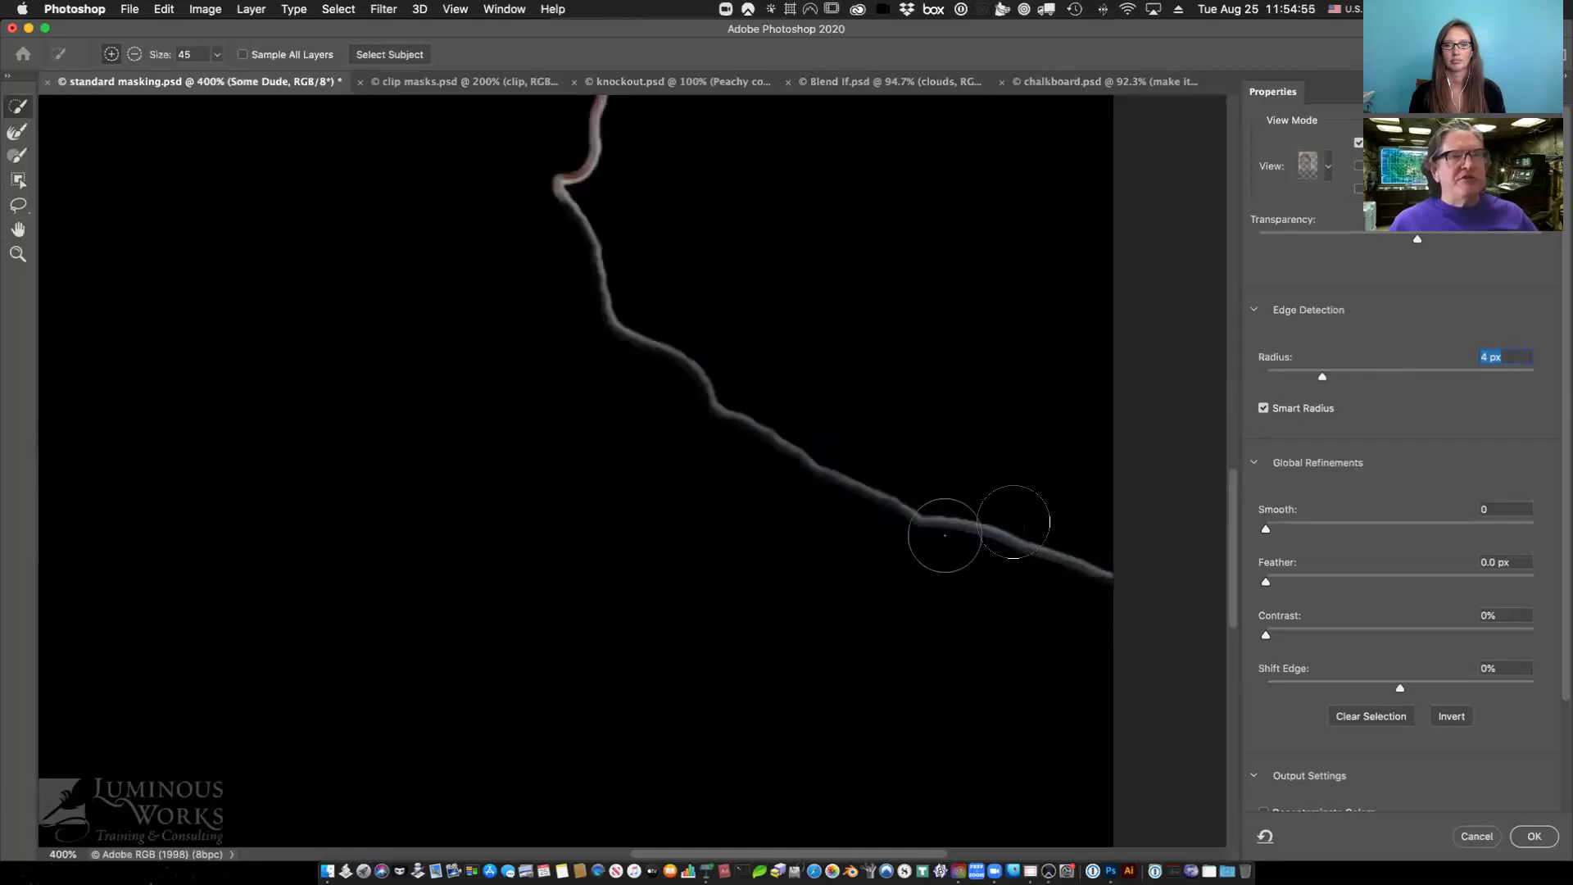
mouse_move(883, 471)
mouse_down()
mouse_move(706, 379)
mouse_move(636, 310)
mouse_move(599, 220)
mouse_move(600, 263)
mouse_move(638, 335)
mouse_move(795, 464)
mouse_move(929, 536)
mouse_move(880, 456)
mouse_move(653, 310)
mouse_up()
scroll(653, 310, up, 5)
scroll(992, 372, up, 5)
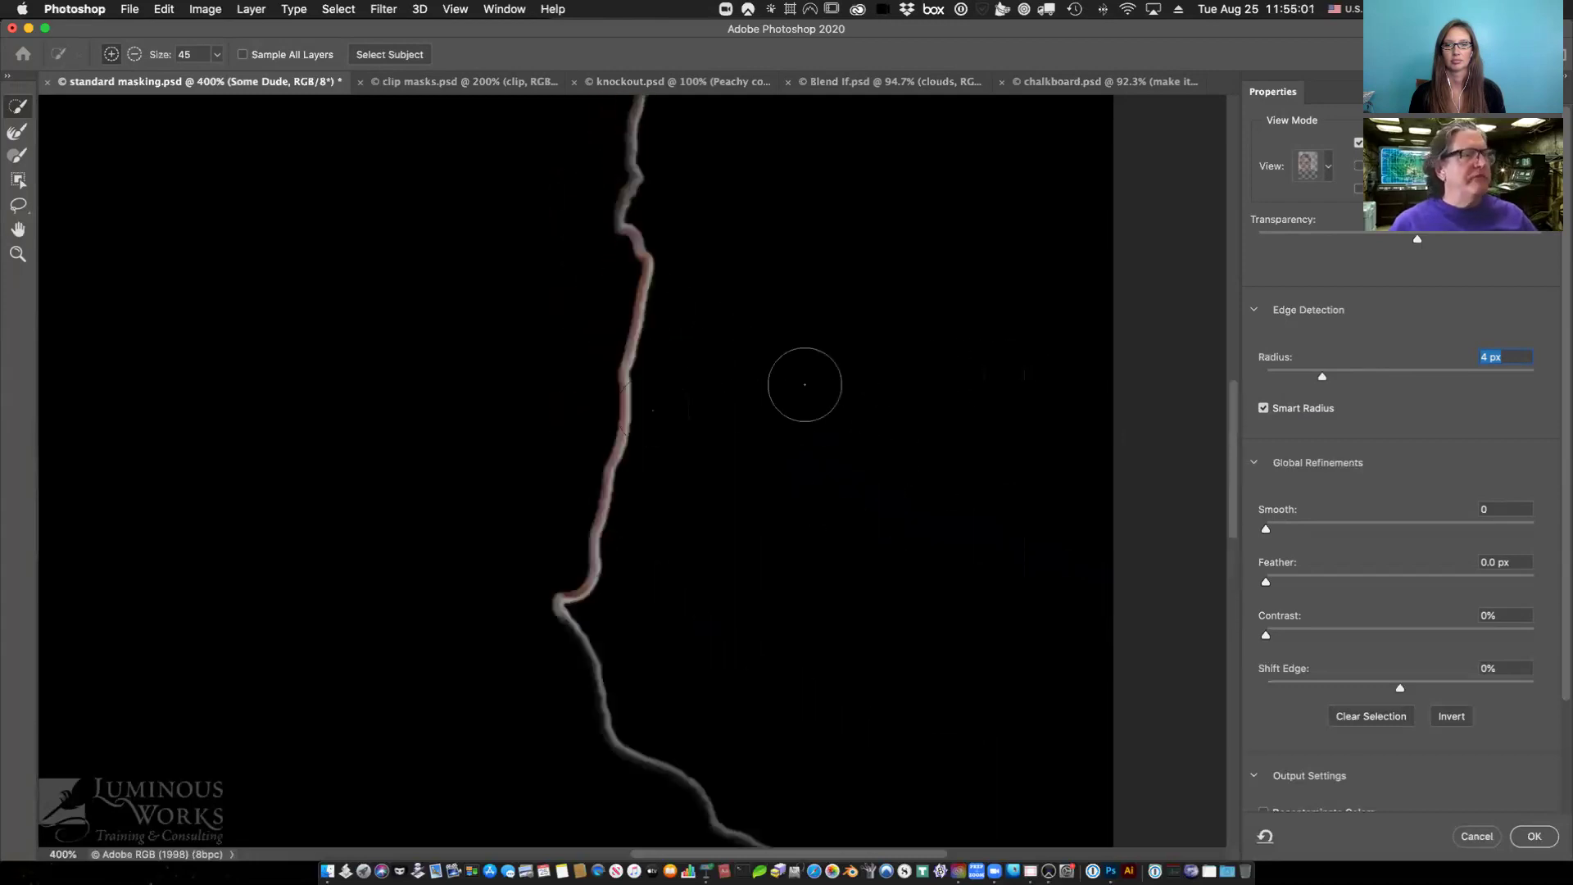
scroll(729, 438, up, 5)
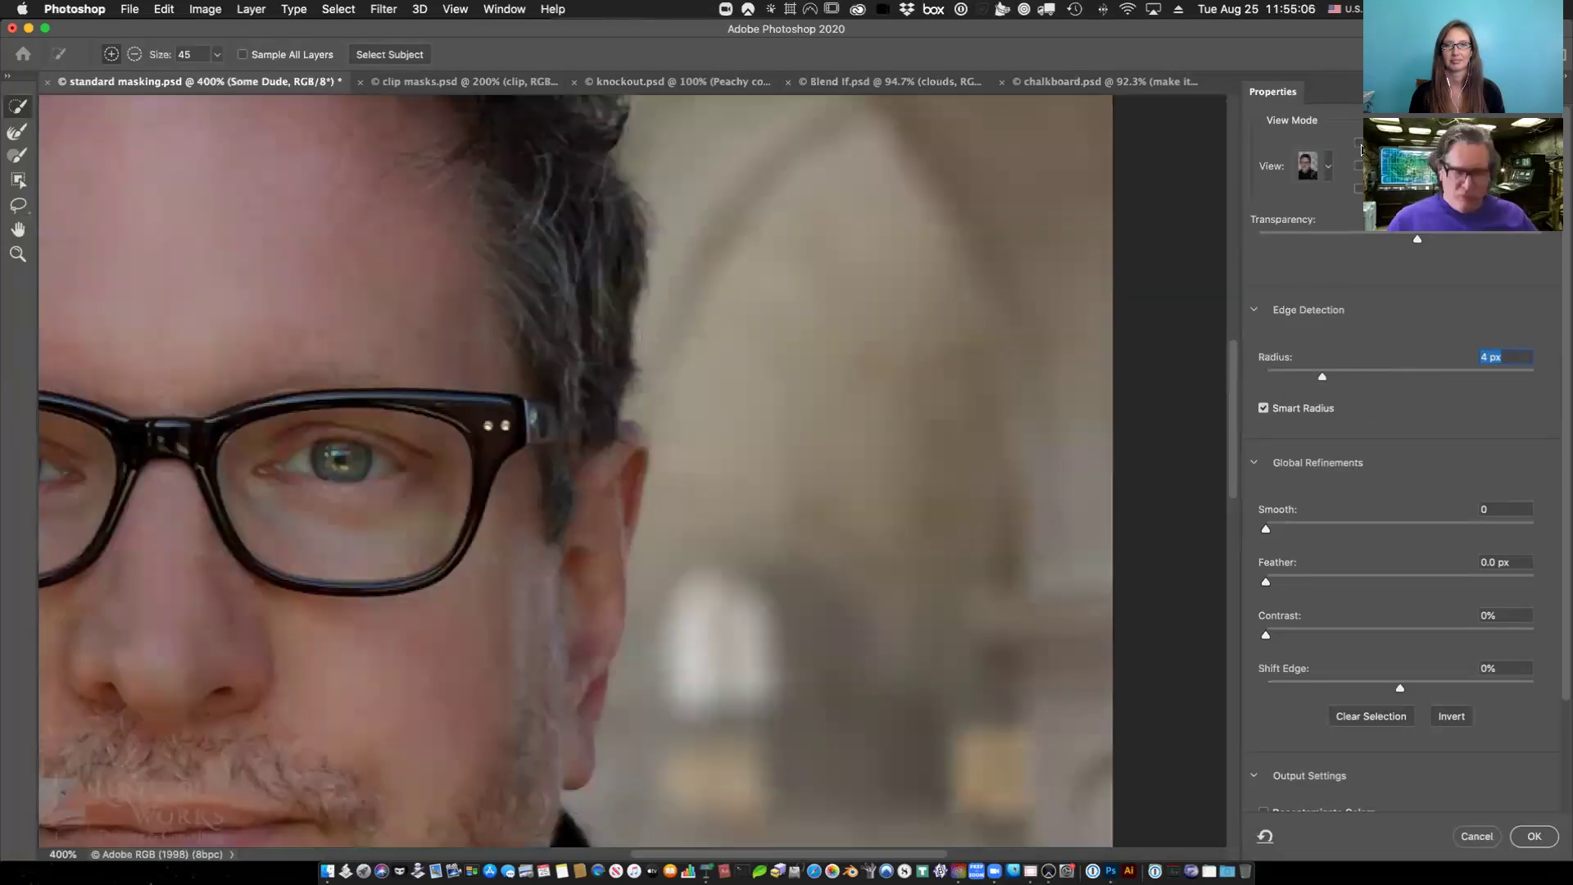
Compare the whole portrait cutout with edge display on and off using the Refine Edge Brush, and exit Select and Mask without applying.
click(1360, 148)
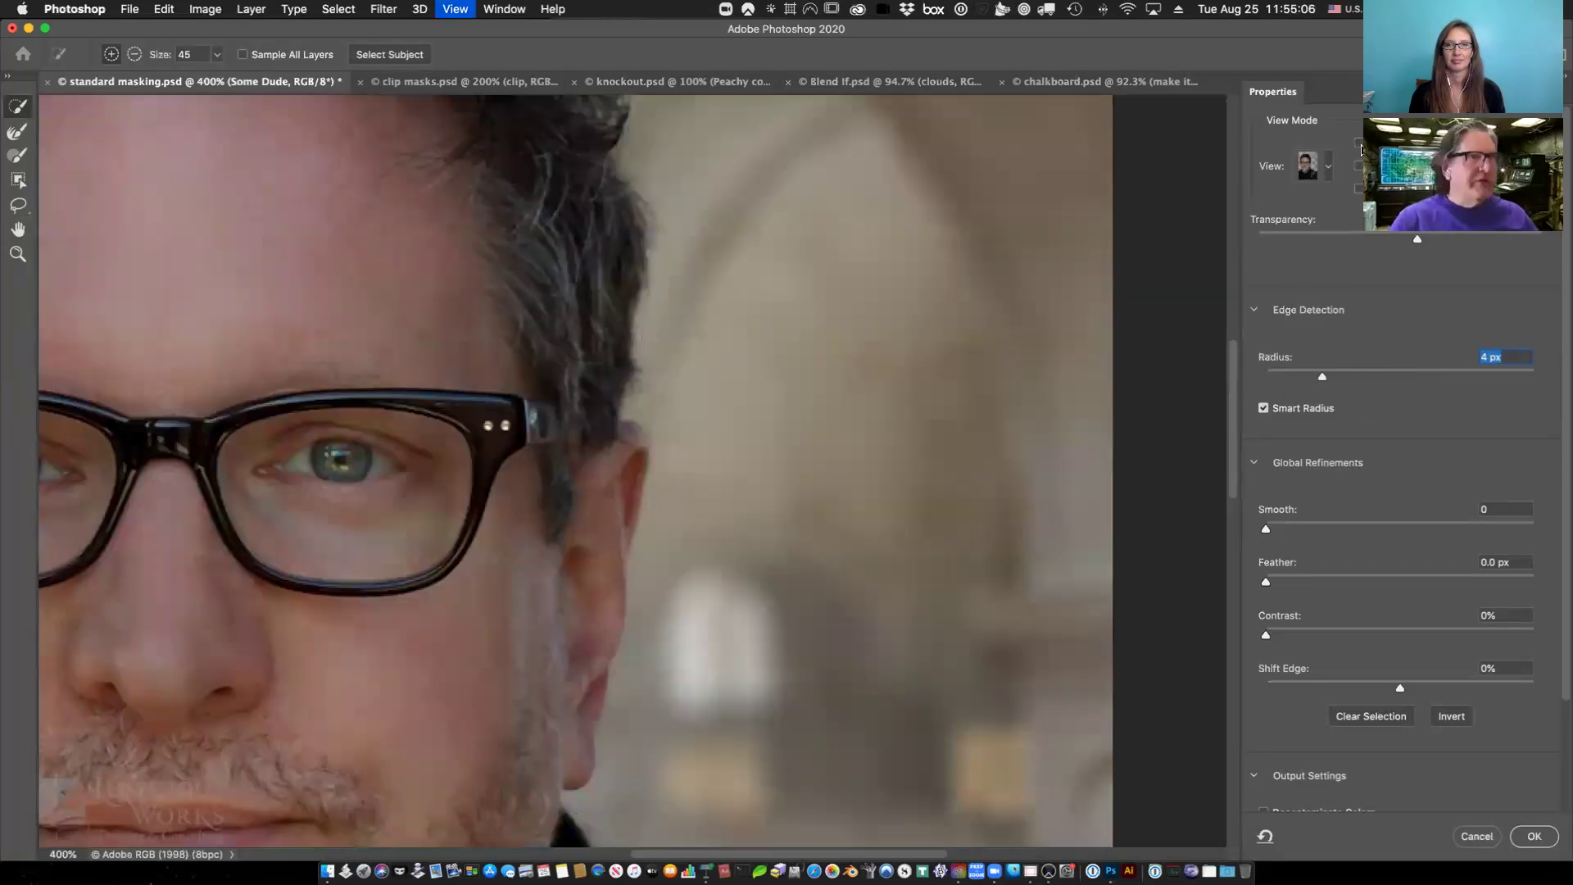
key(super+0)
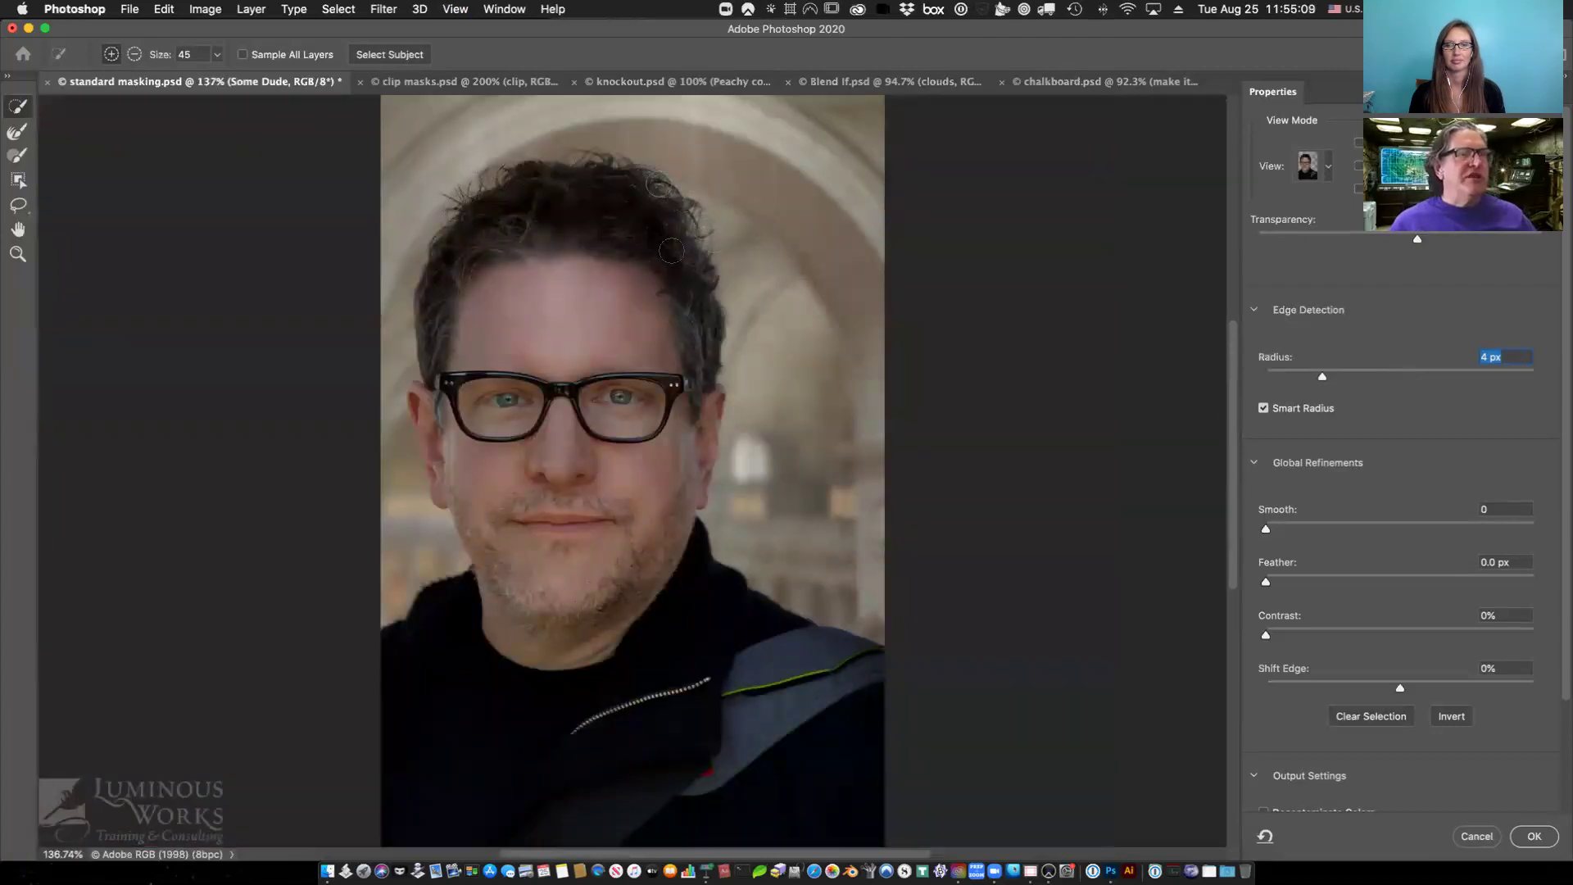
click(16, 133)
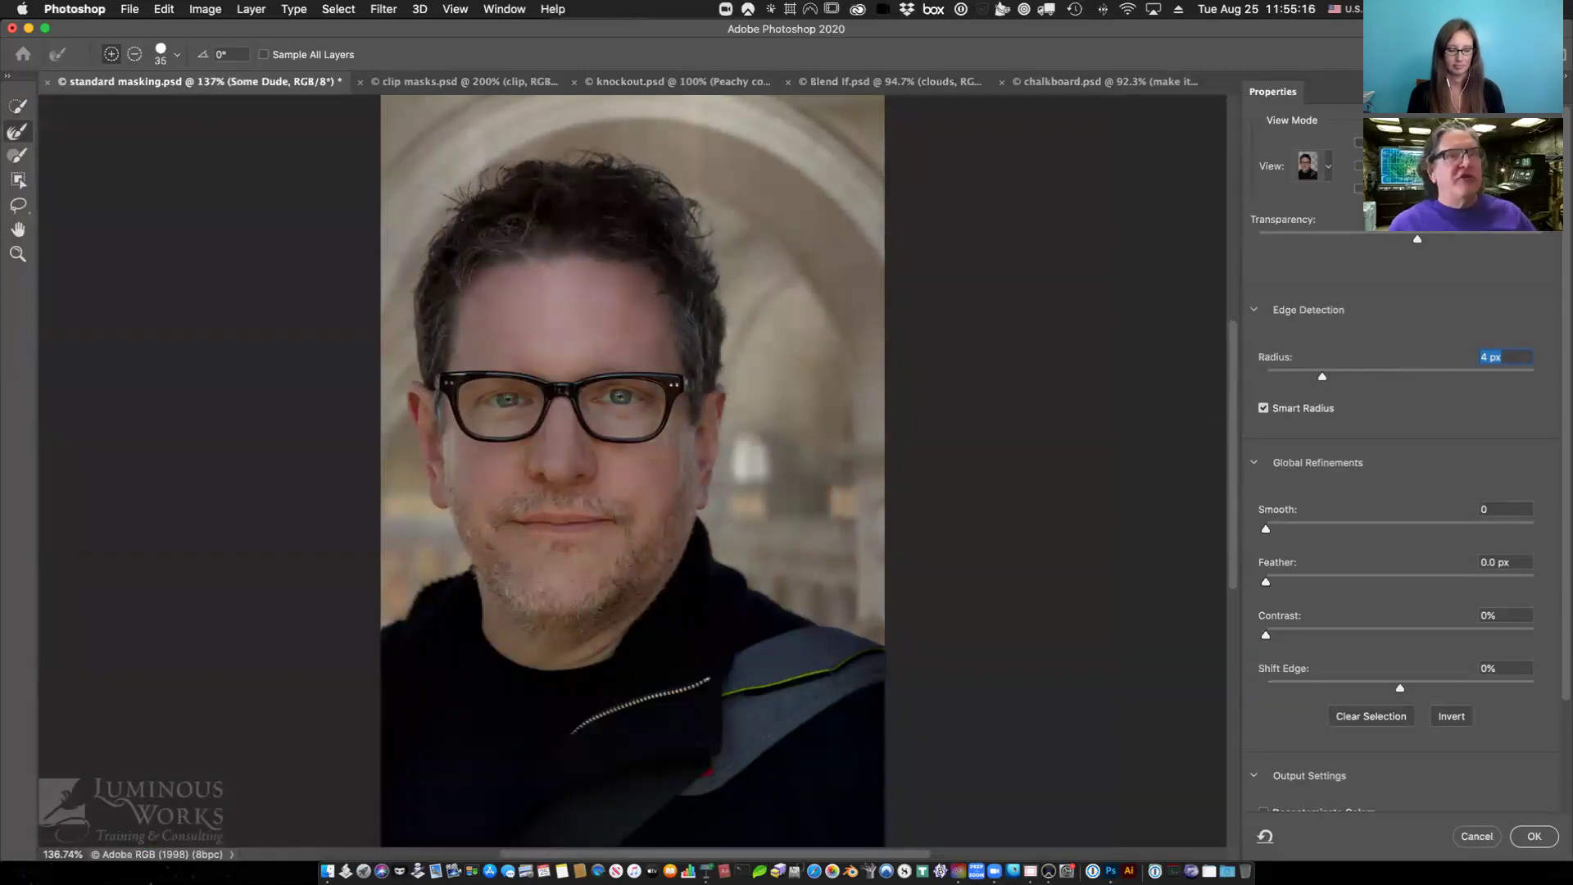
key(j)
key(j)
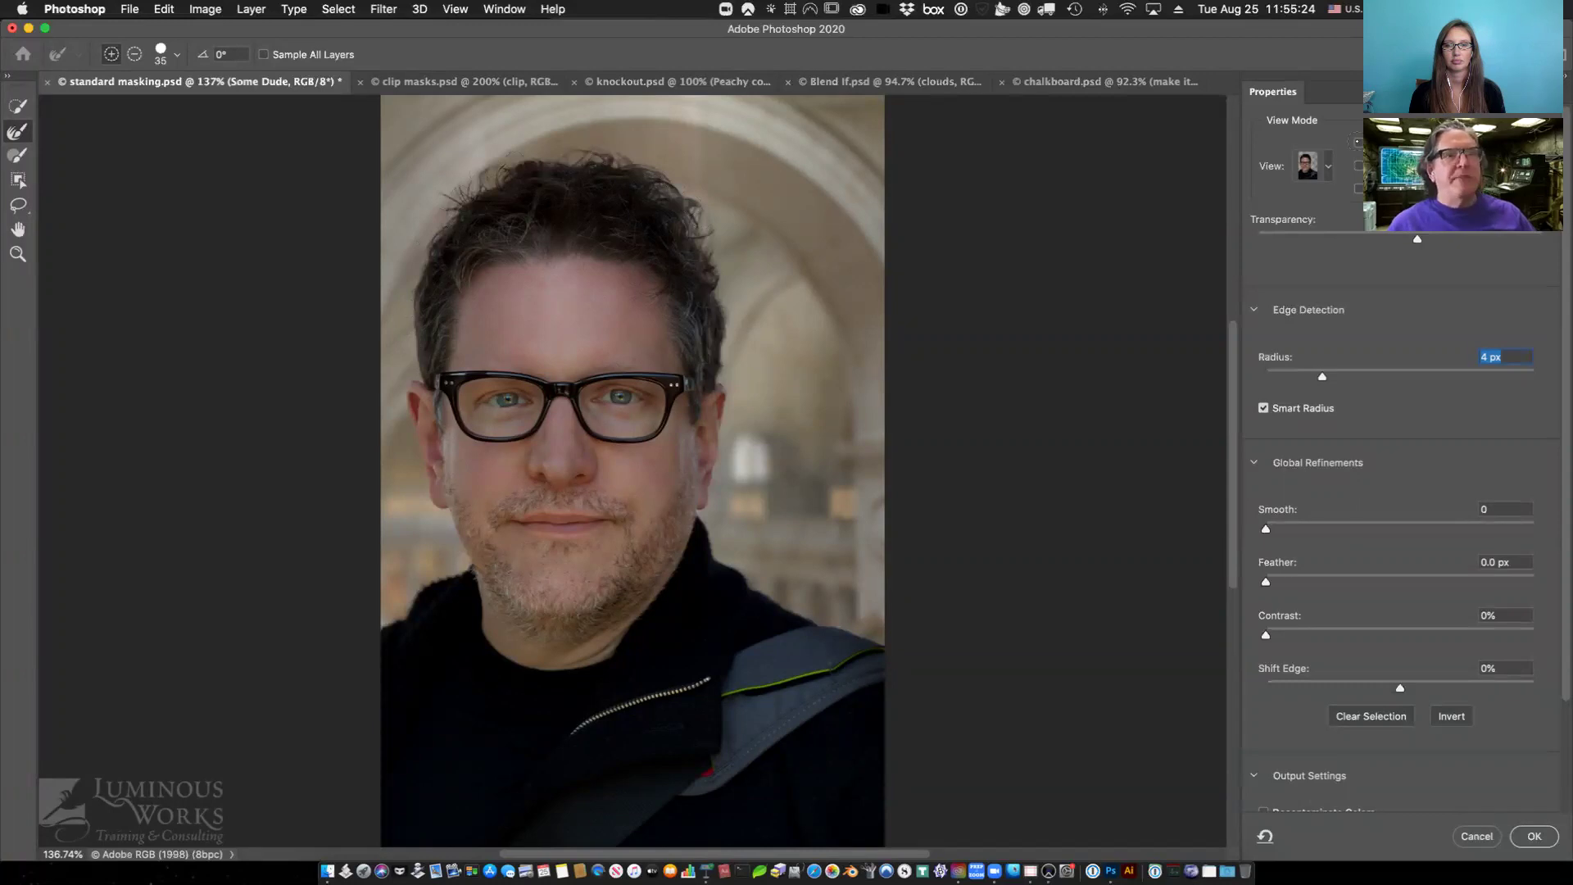
key(j)
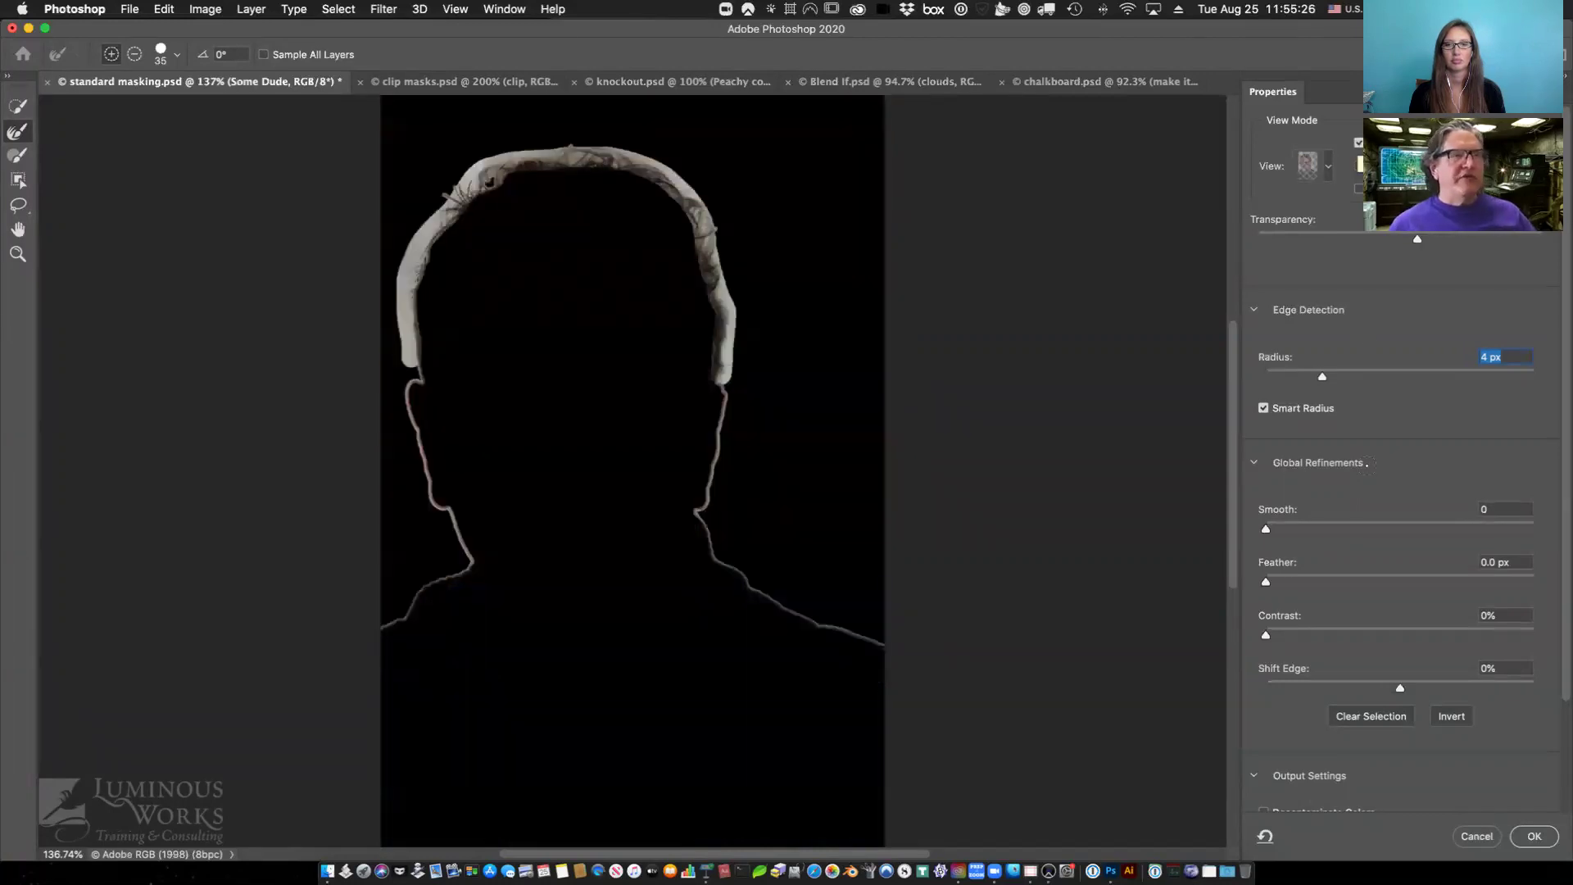
key(j)
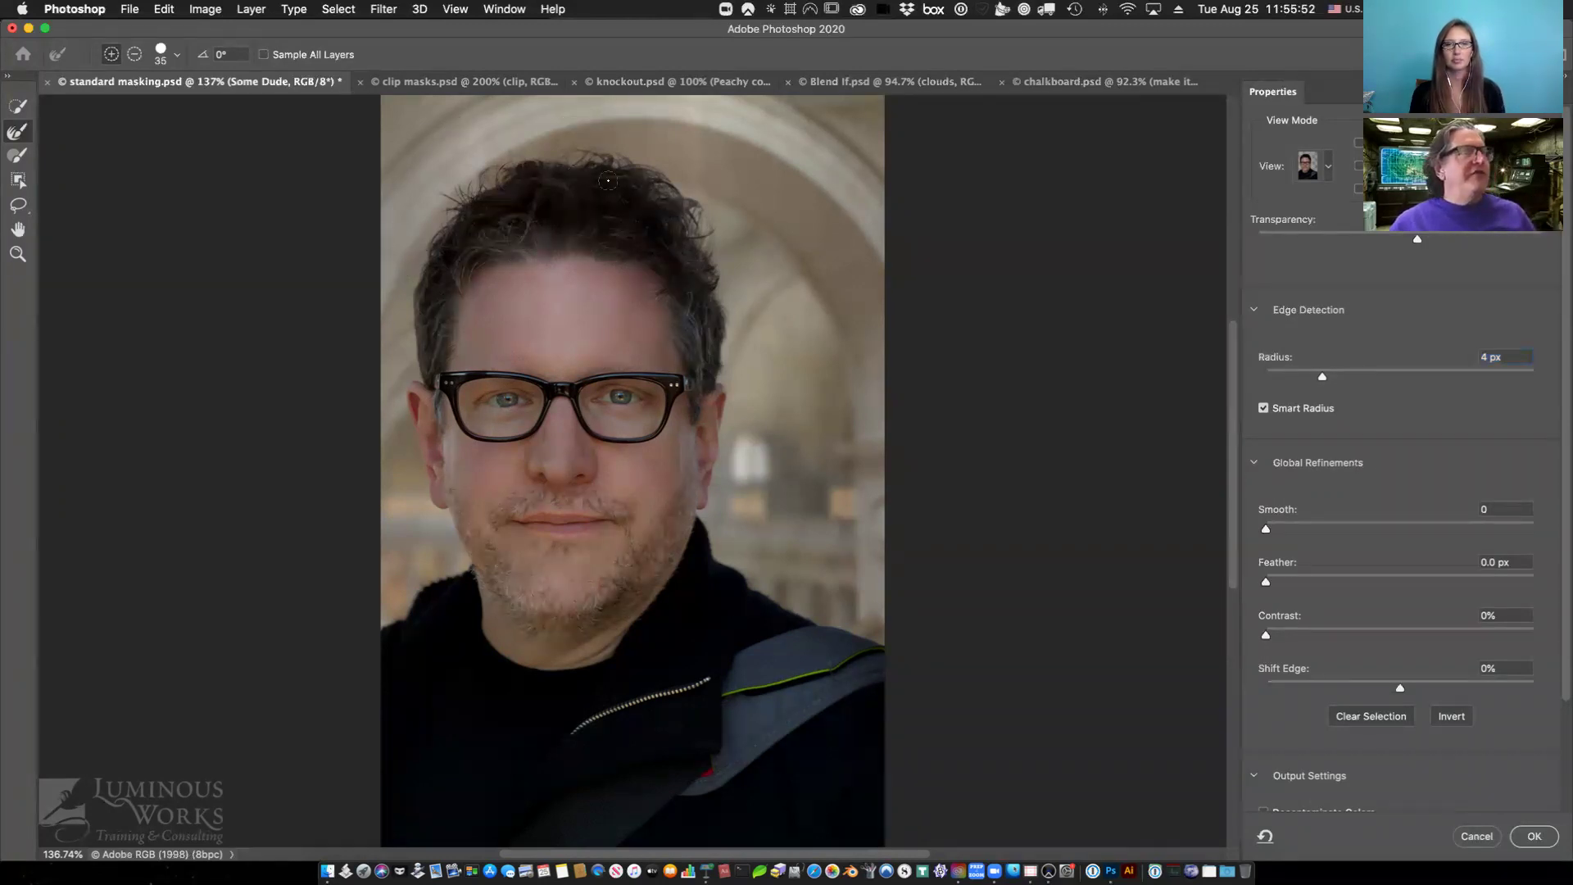
key(Escape)
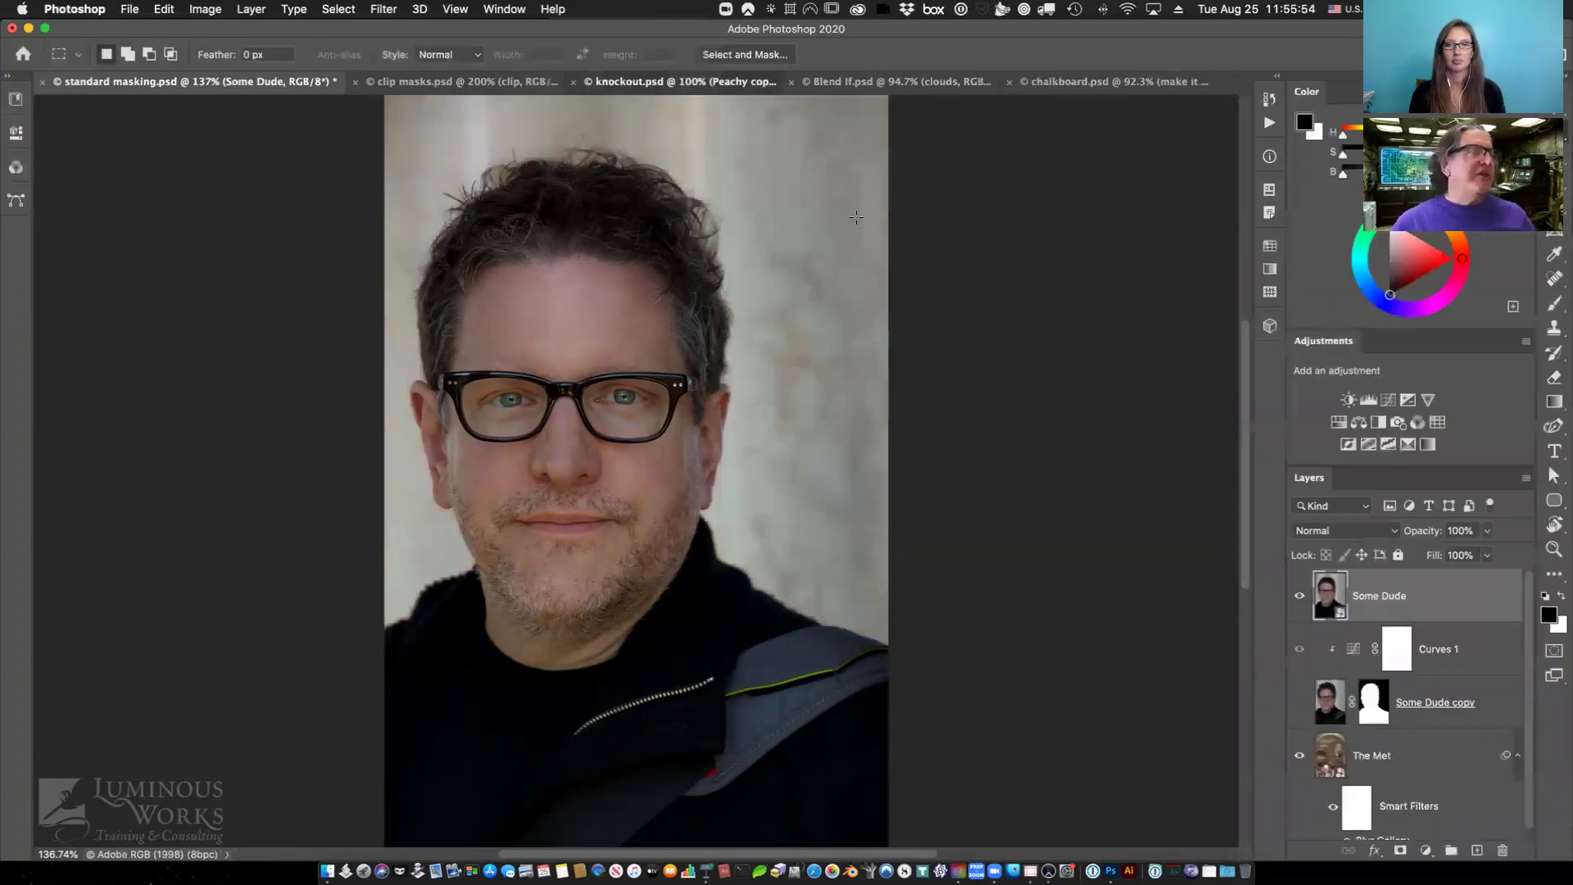
Switch to knockout.psd, make a Select Subject selection of the plush toy on the Peachy copy layer, and deselect it.
key(ctrl+Tab)
key(ctrl+Tab)
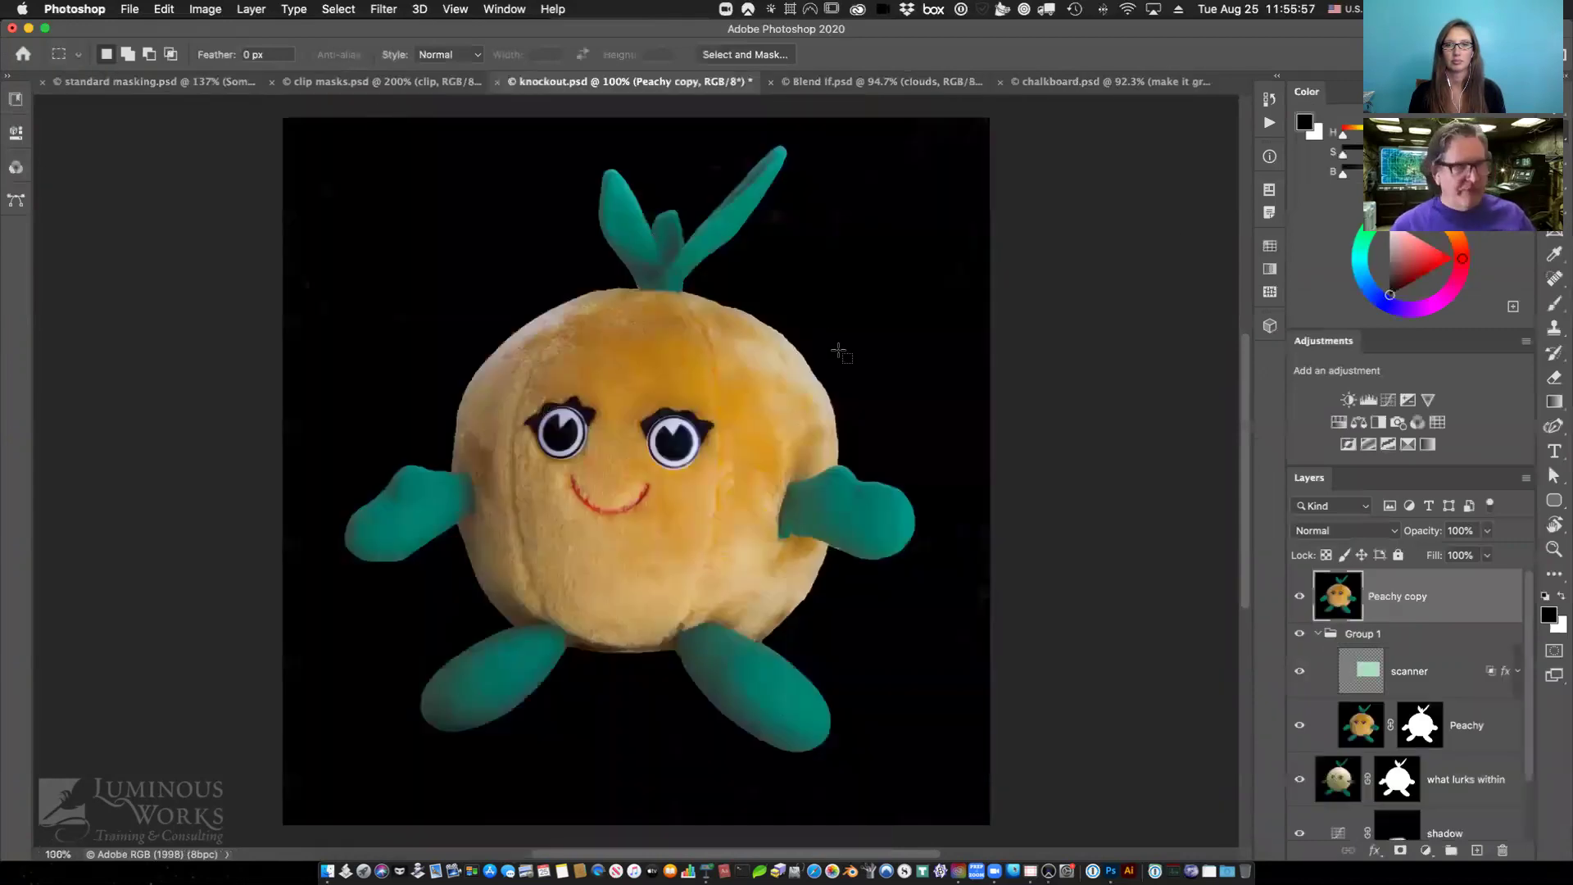
key(w)
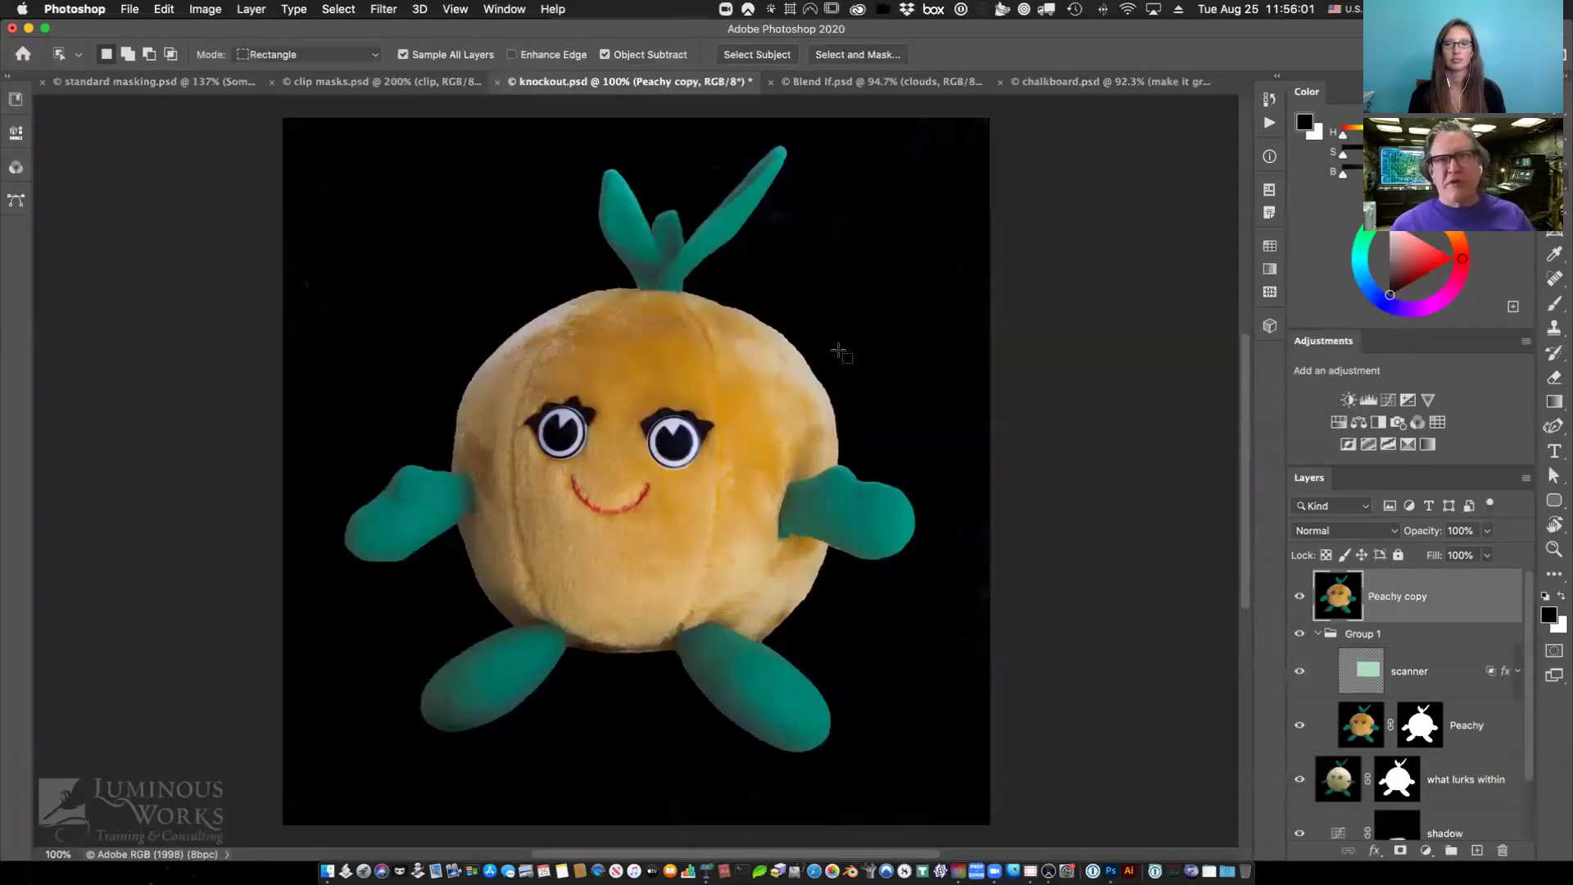
click(763, 56)
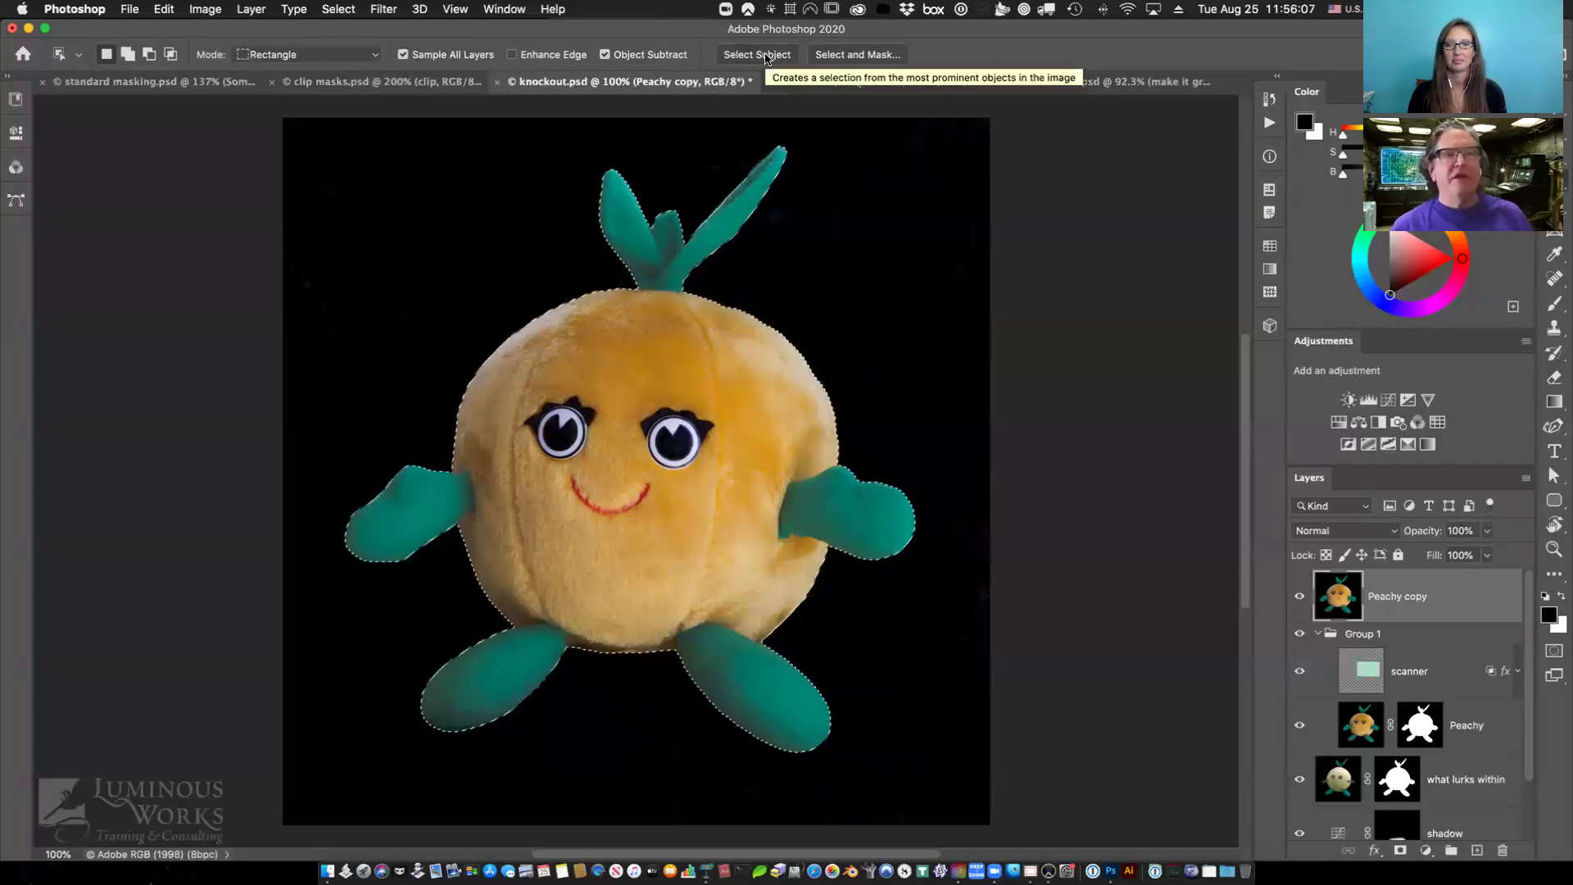
key(super+d)
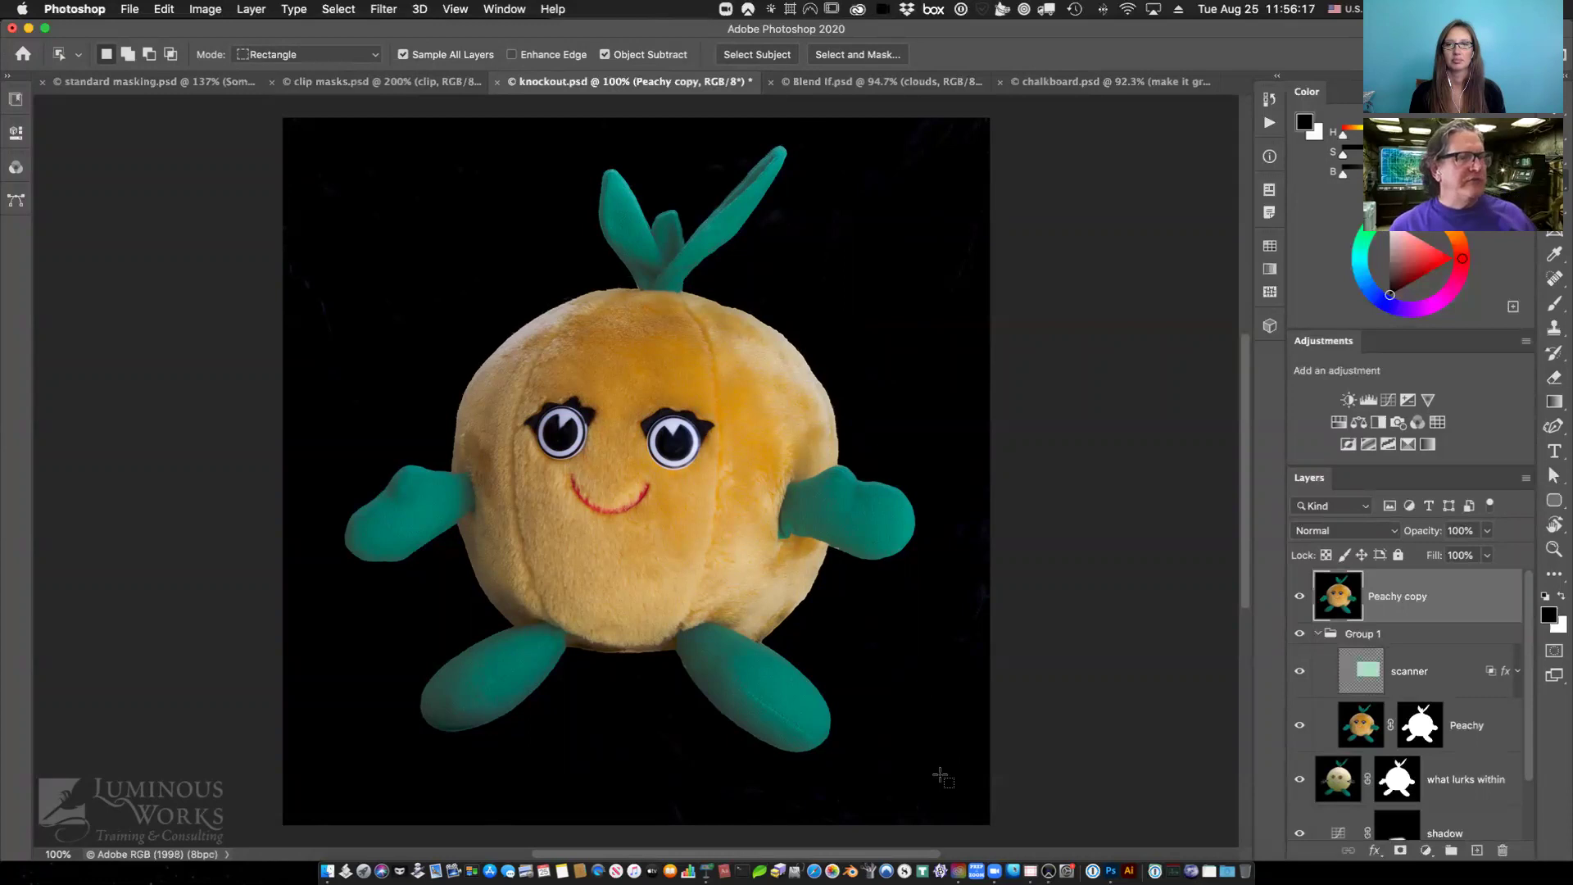
Select the plush toy with a rectangular Object Selection around it and hide the Peachy copy layer.
drag(416, 279, 983, 819)
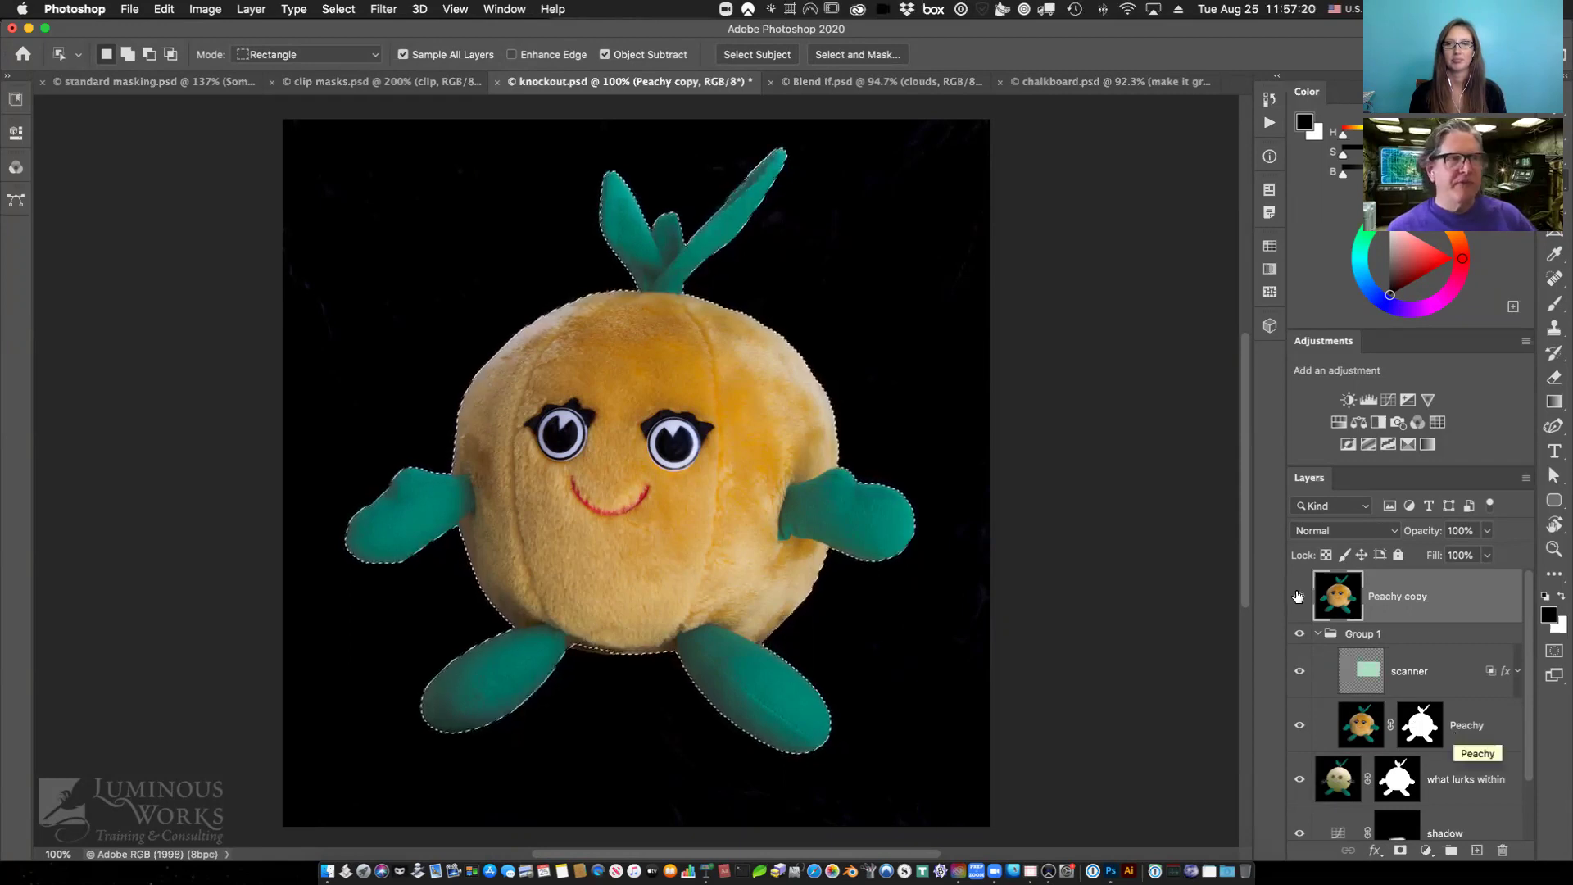
key(super+comma)
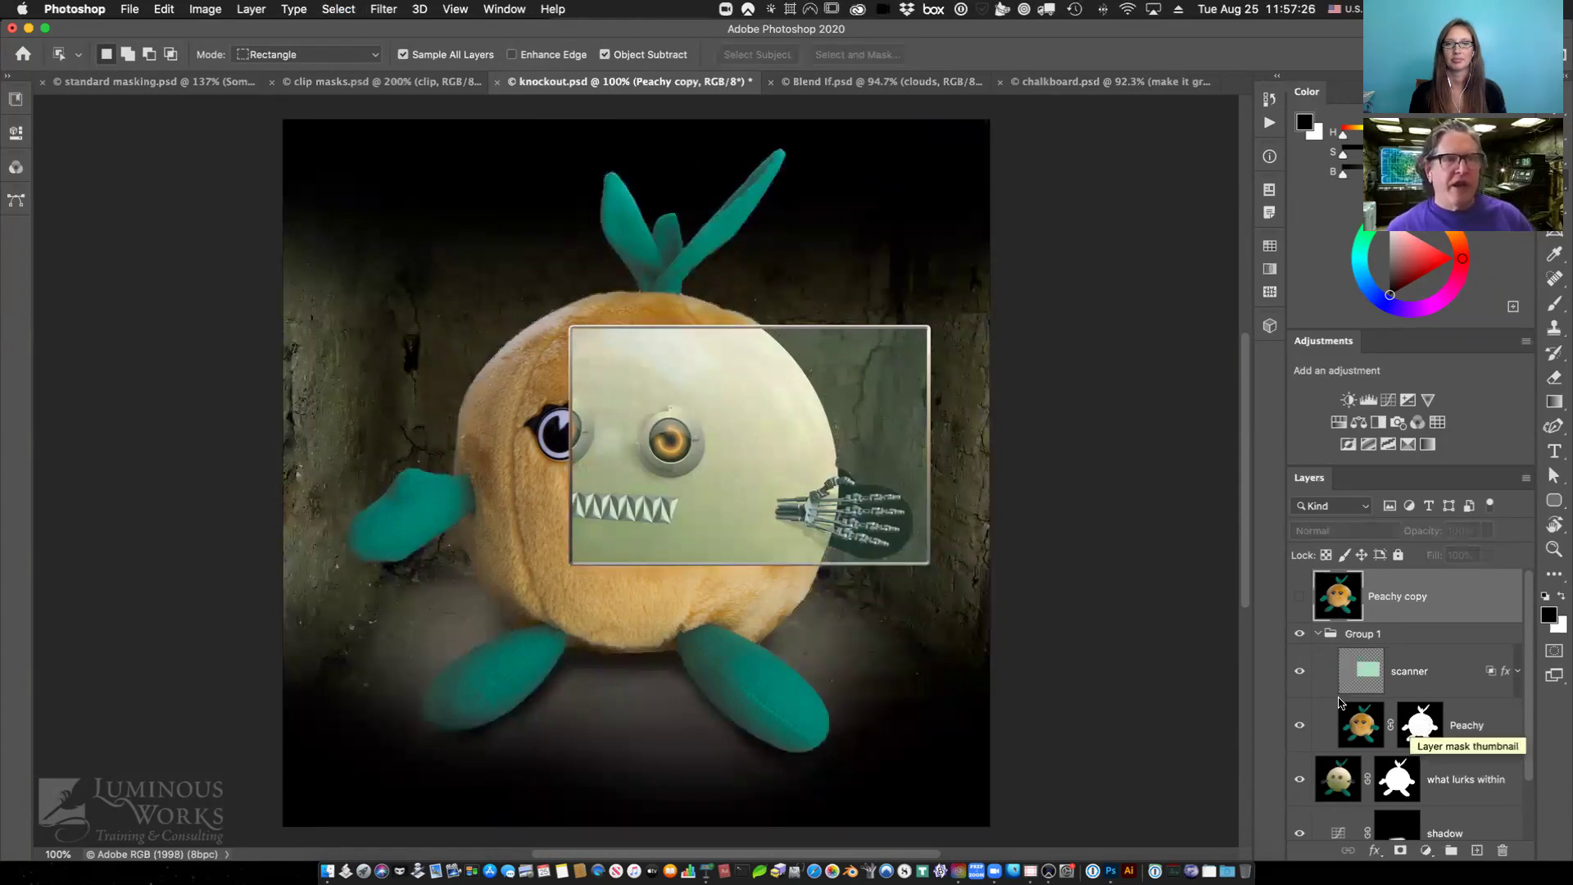
Apply the Peachy layer's mask permanently to its pixels and undo it.
right_click(1424, 722)
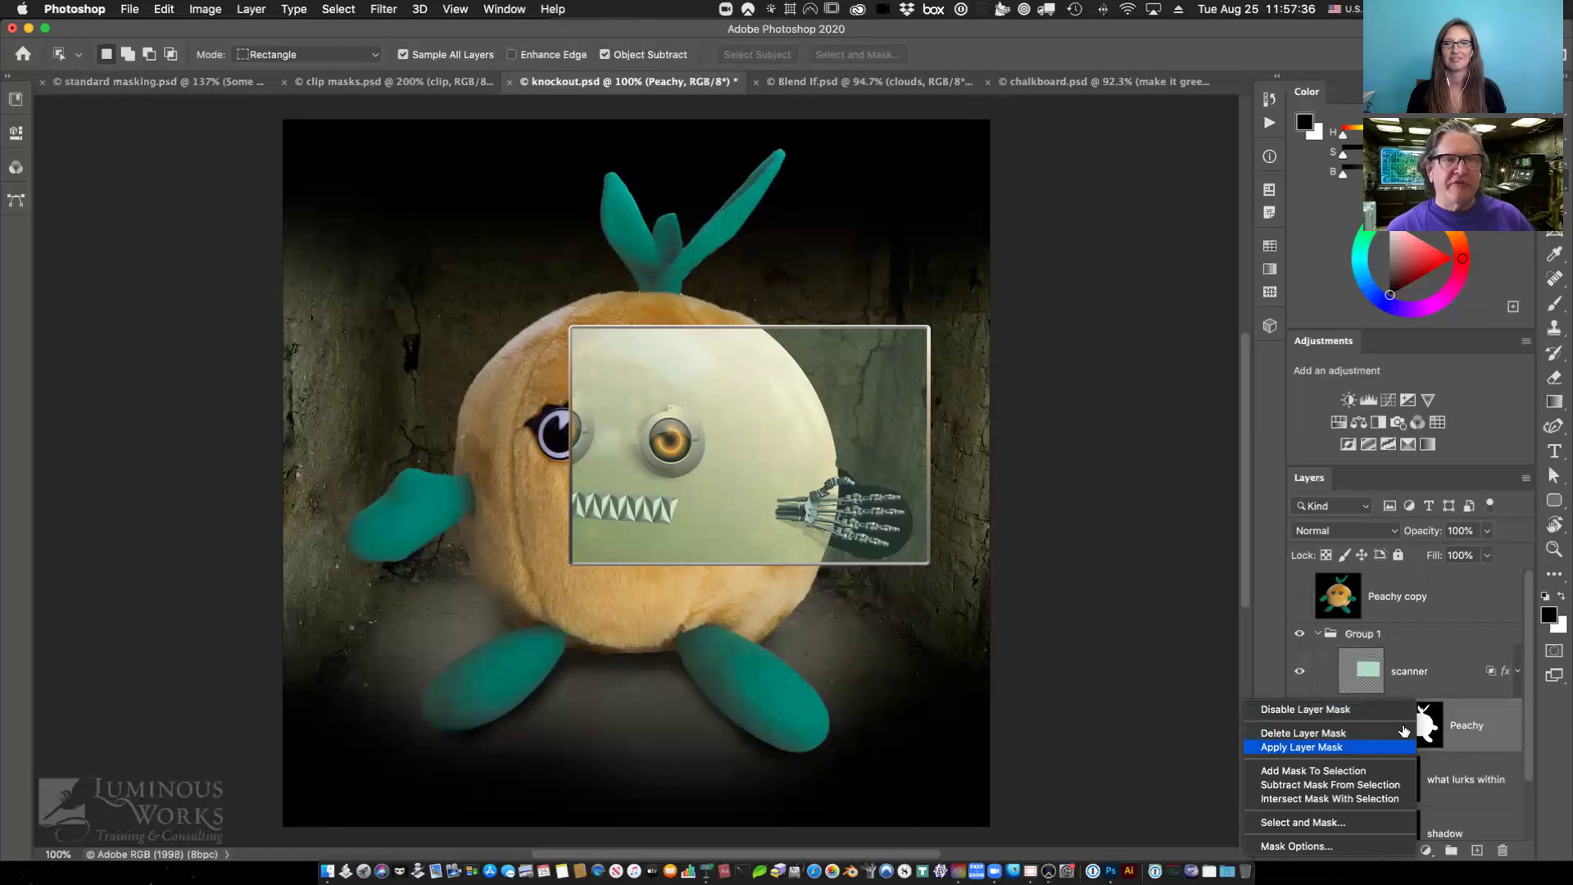
click(1348, 746)
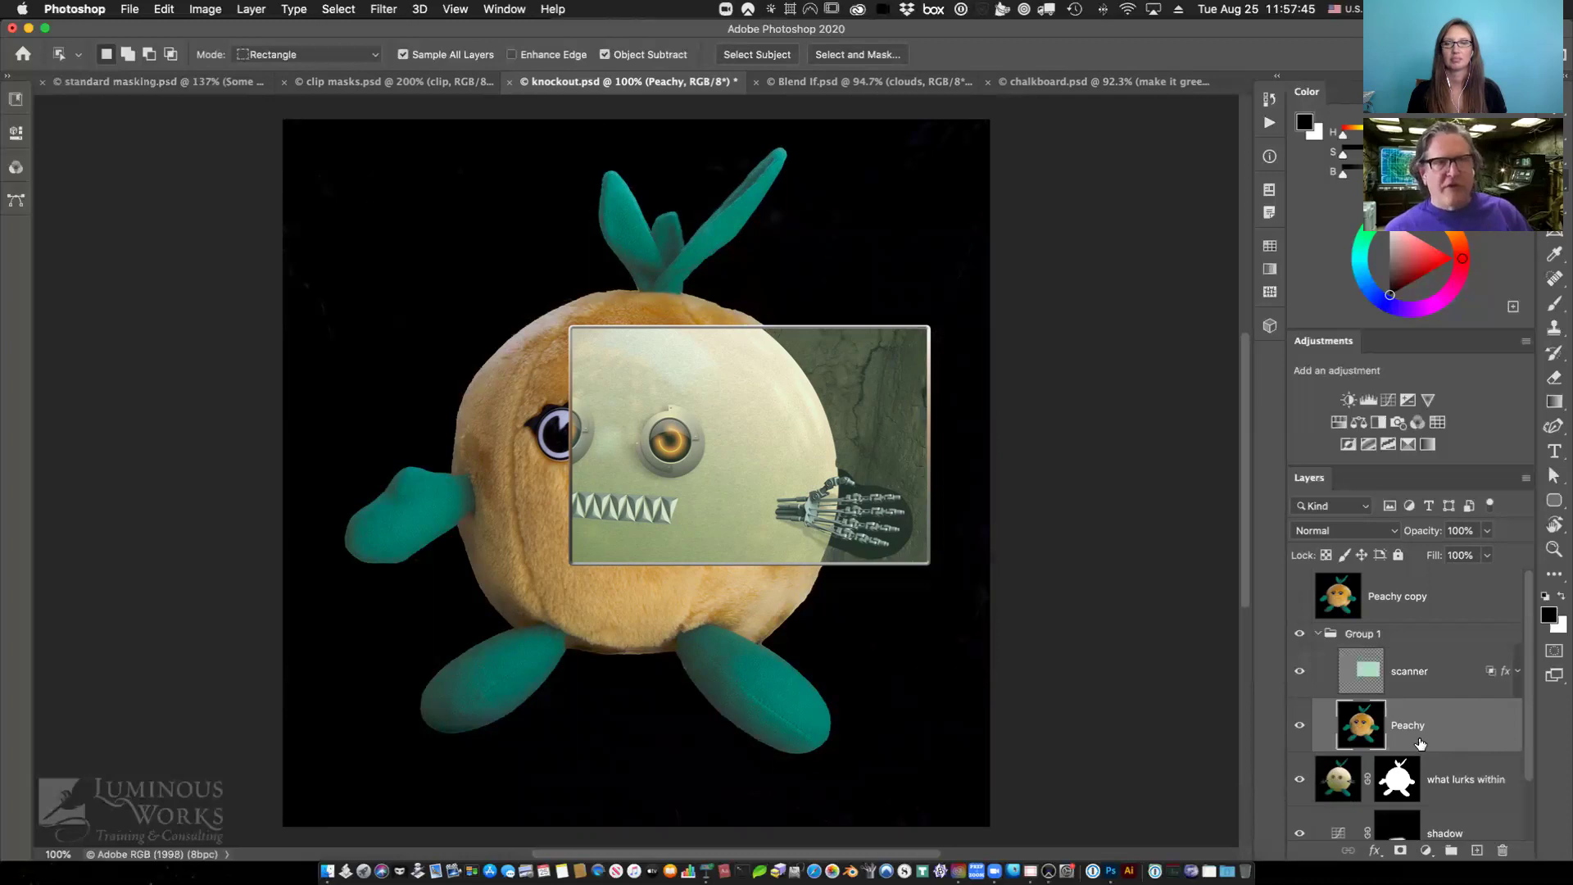
key(super+z)
Compare the context options offered for the Peachy layer's thumbnail, its mask and its name area.
right_click(1362, 724)
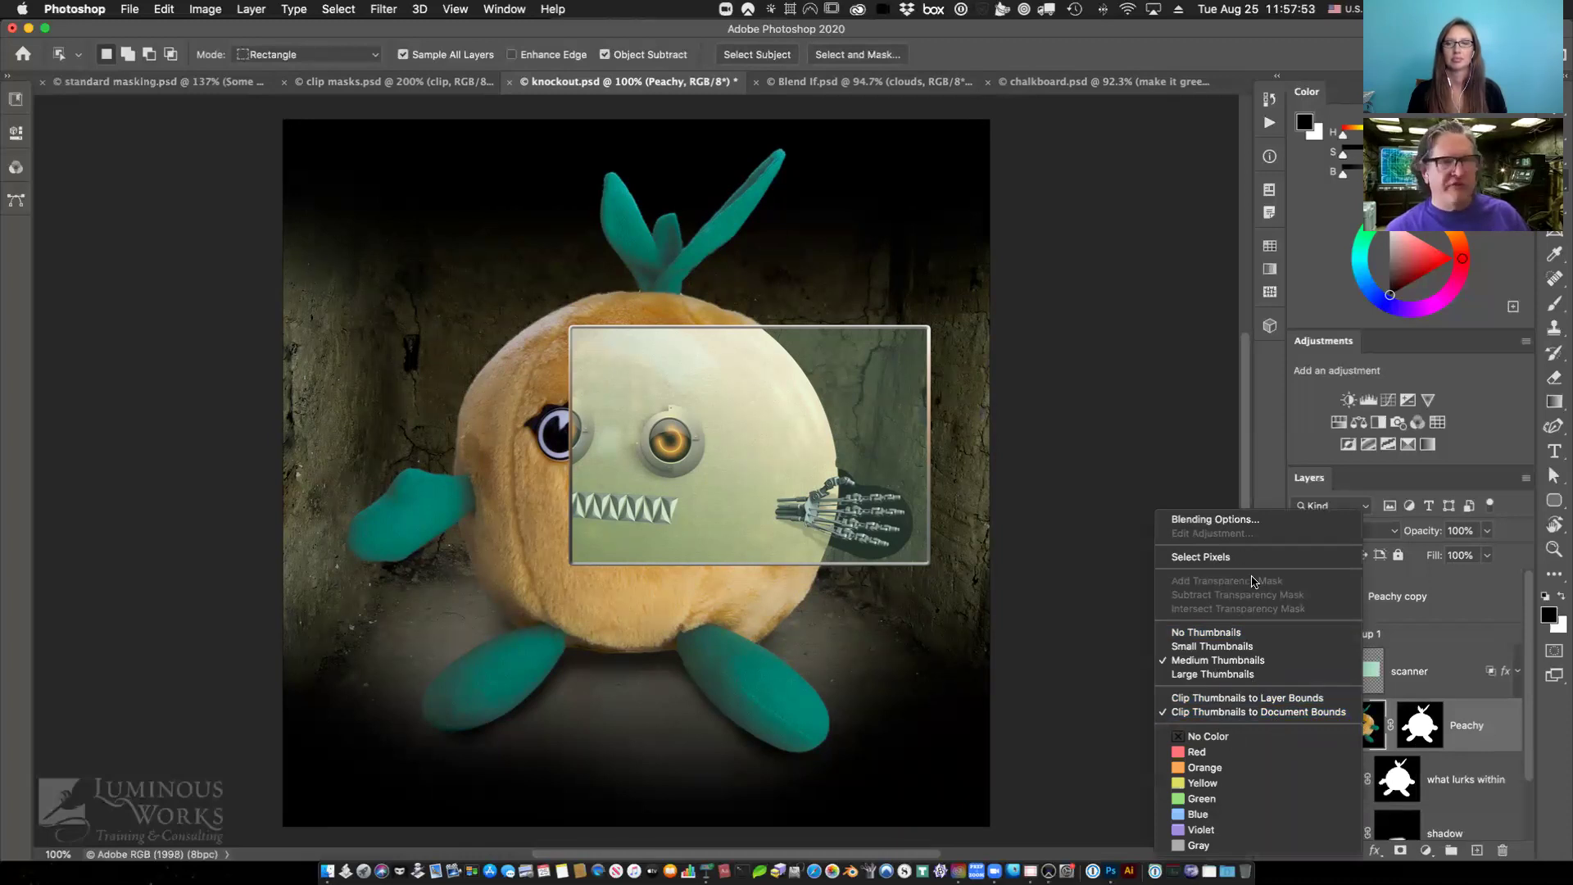
click(1415, 724)
right_click(1417, 724)
click(1482, 725)
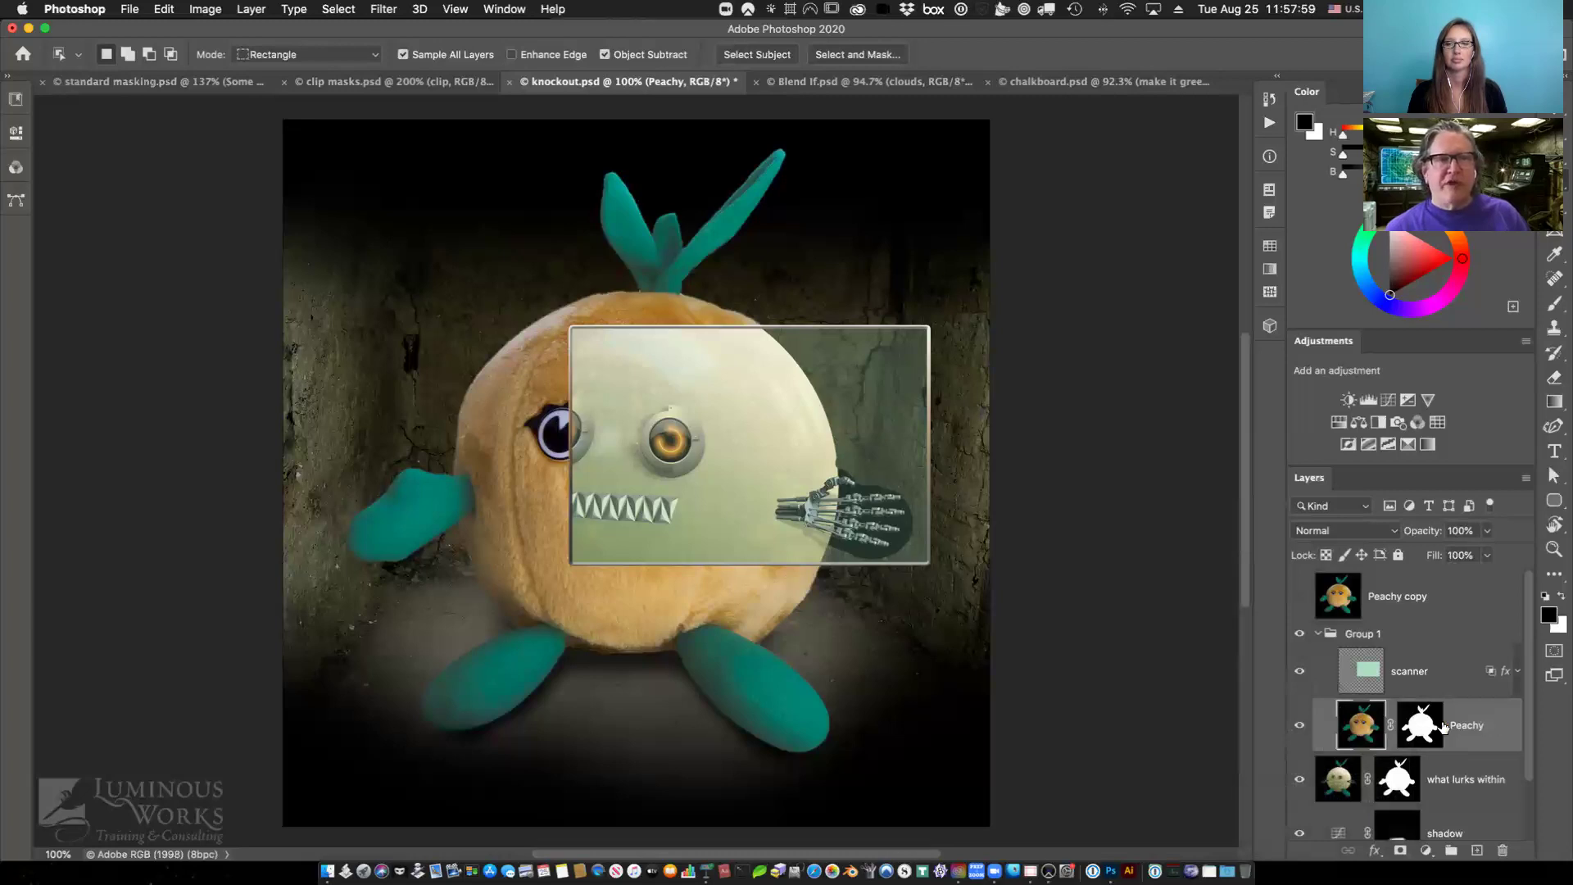
right_click(1490, 725)
click(1490, 725)
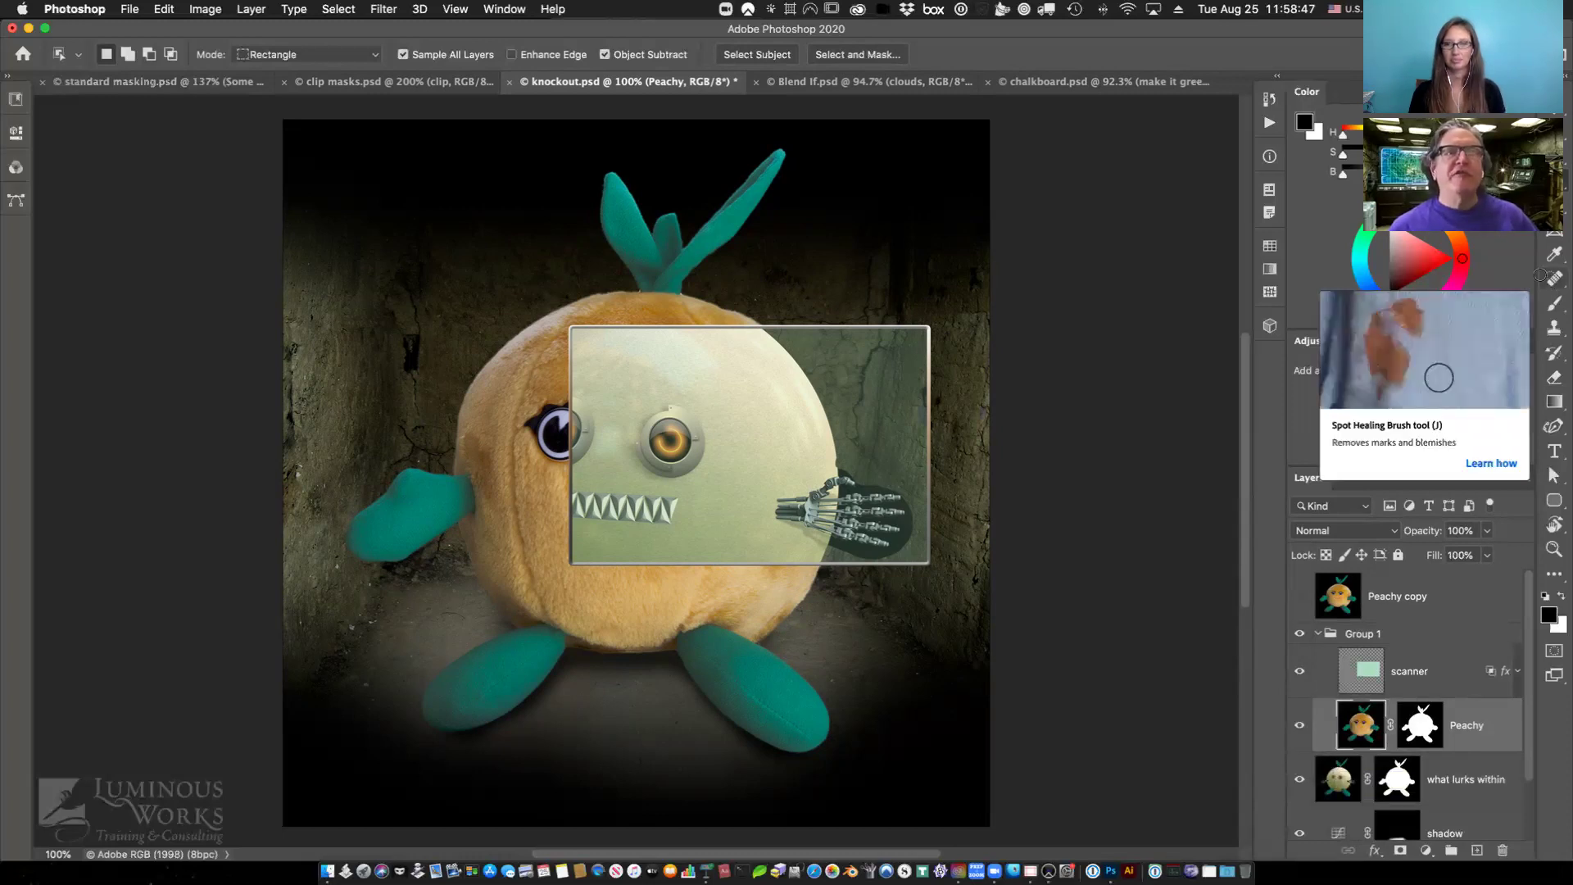
Display the Peachy layer's properties and the options for creating a 3D object.
click(16, 133)
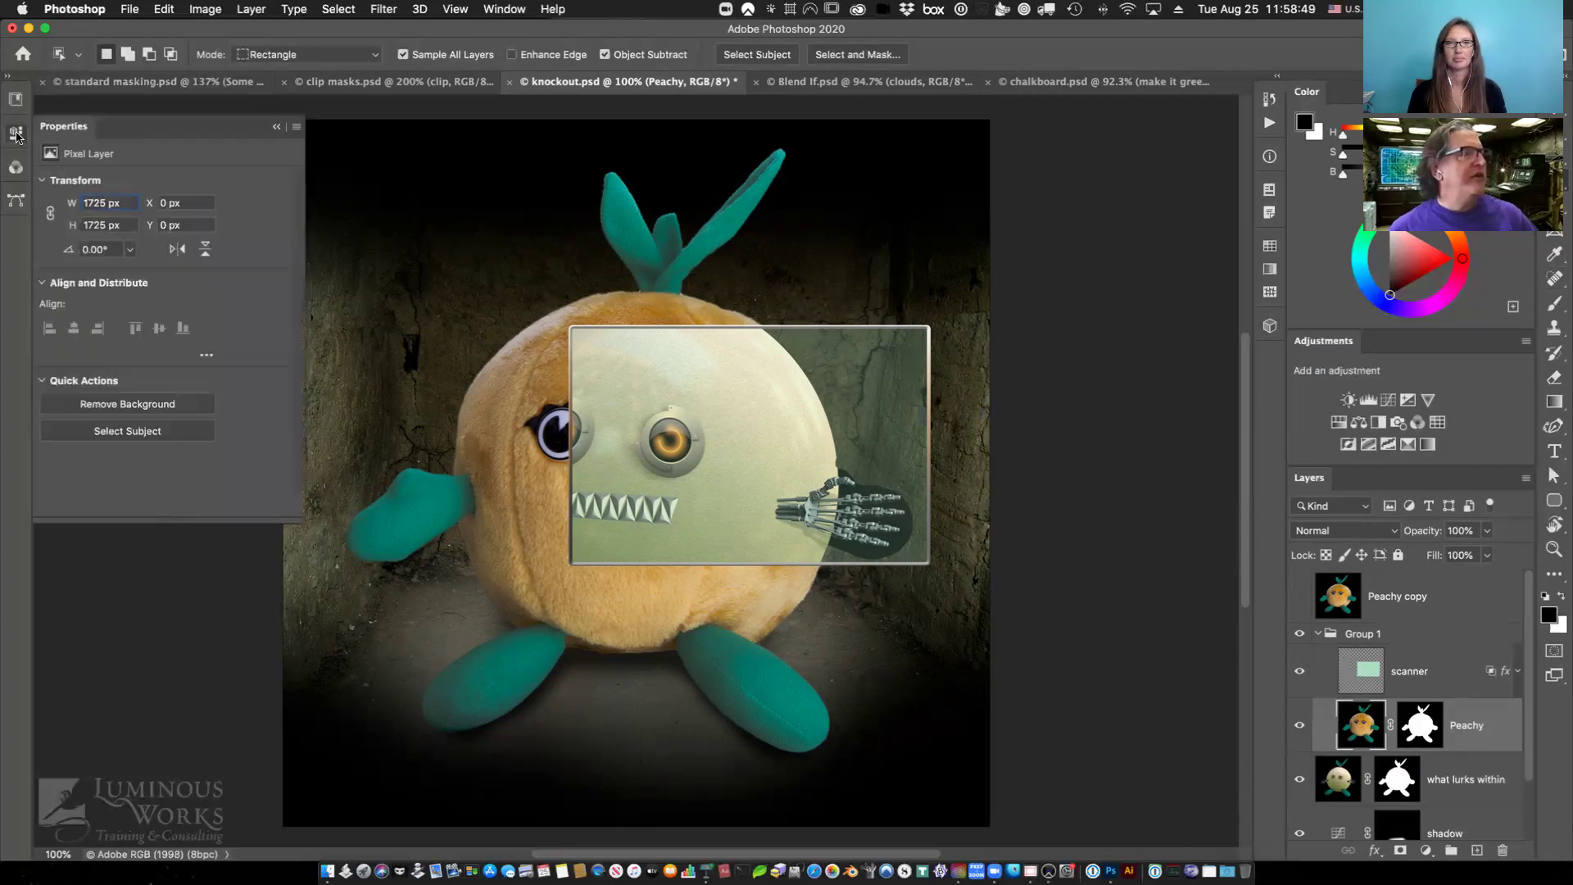
click(1270, 326)
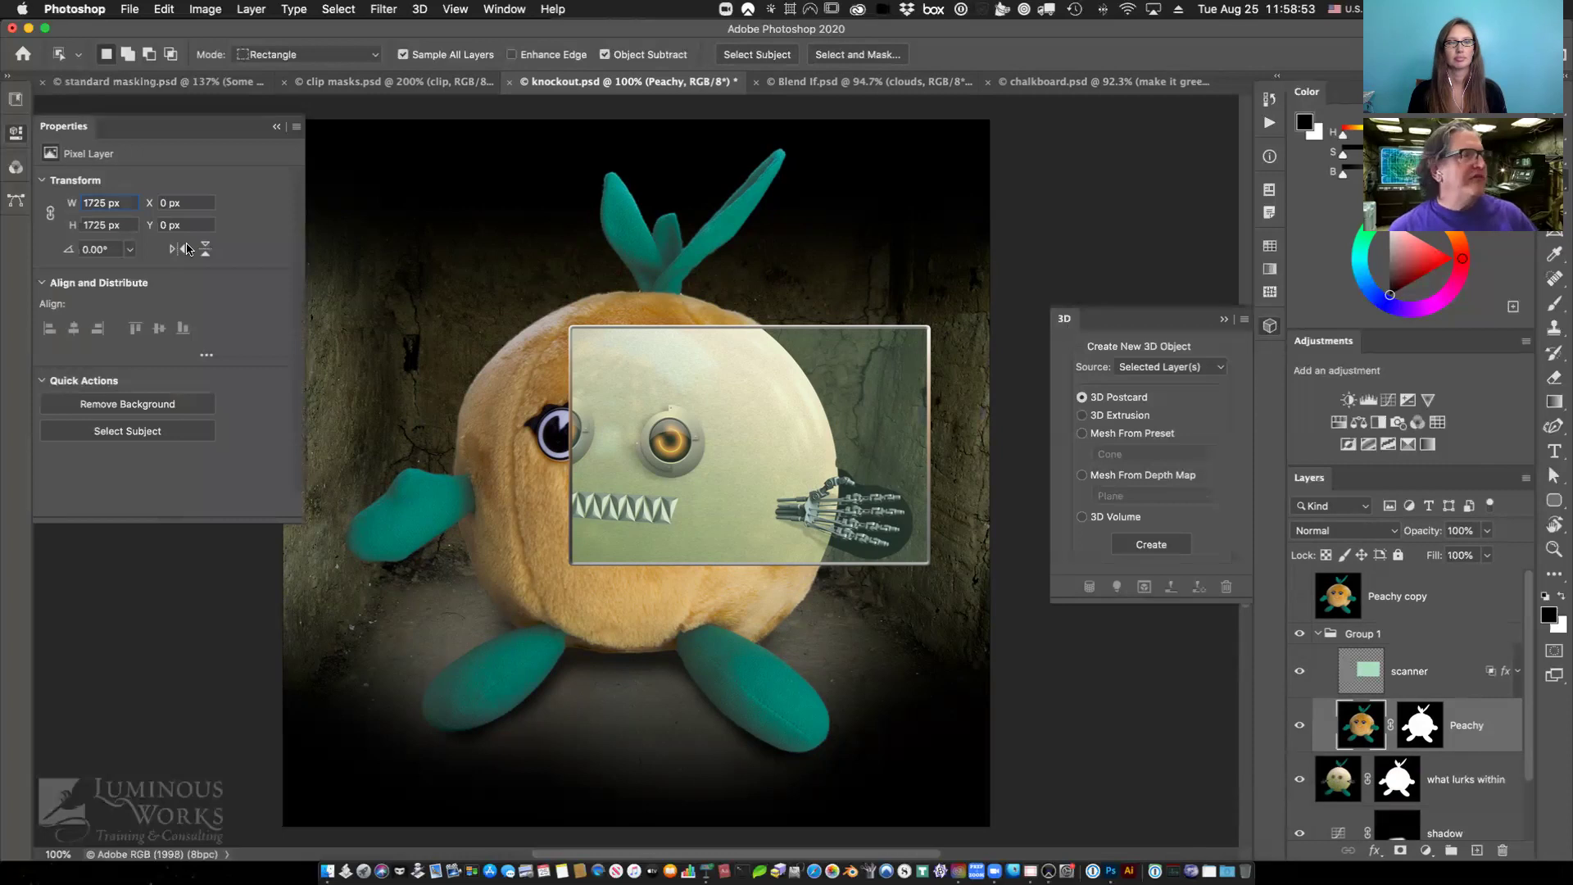